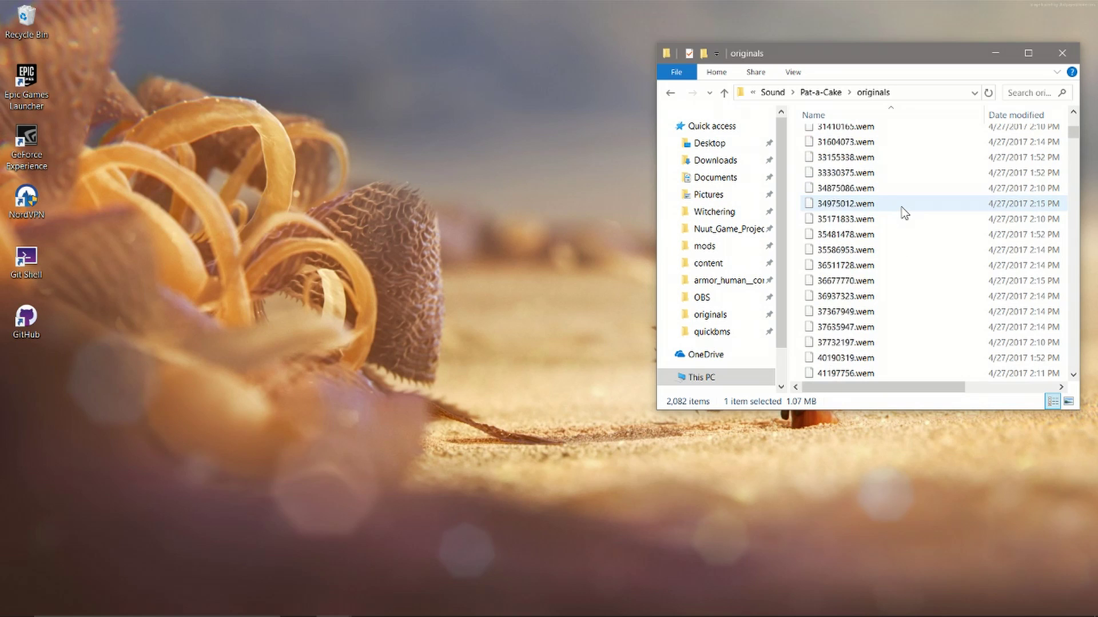
Look through the .wem files in the originals folder down to where the .bnk files begin
scroll(914, 223, down, 20)
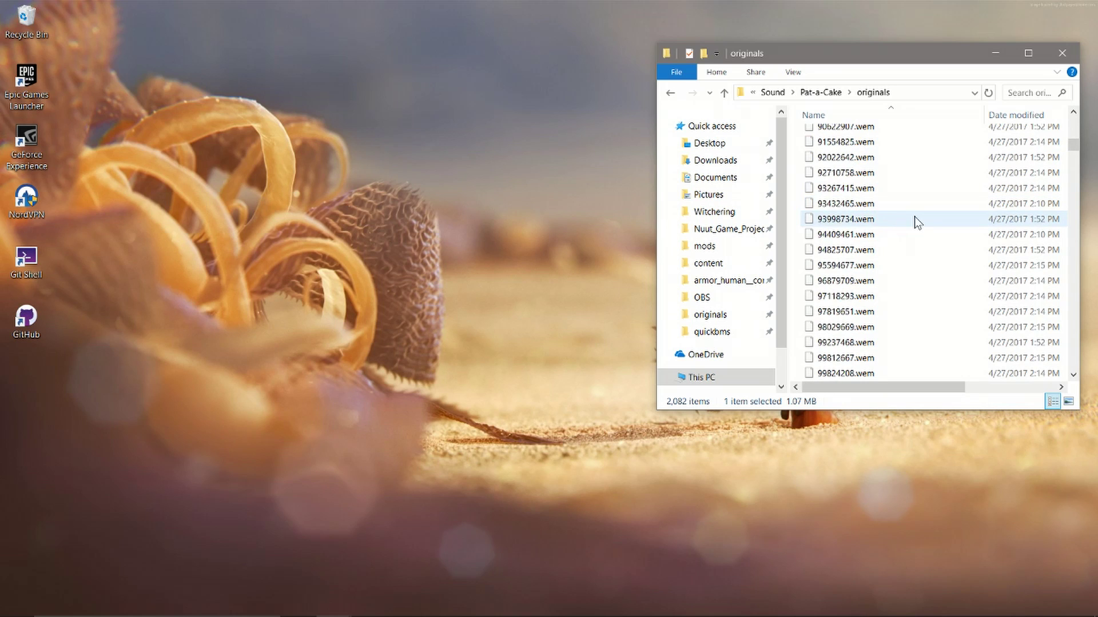
scroll(926, 220, down, 20)
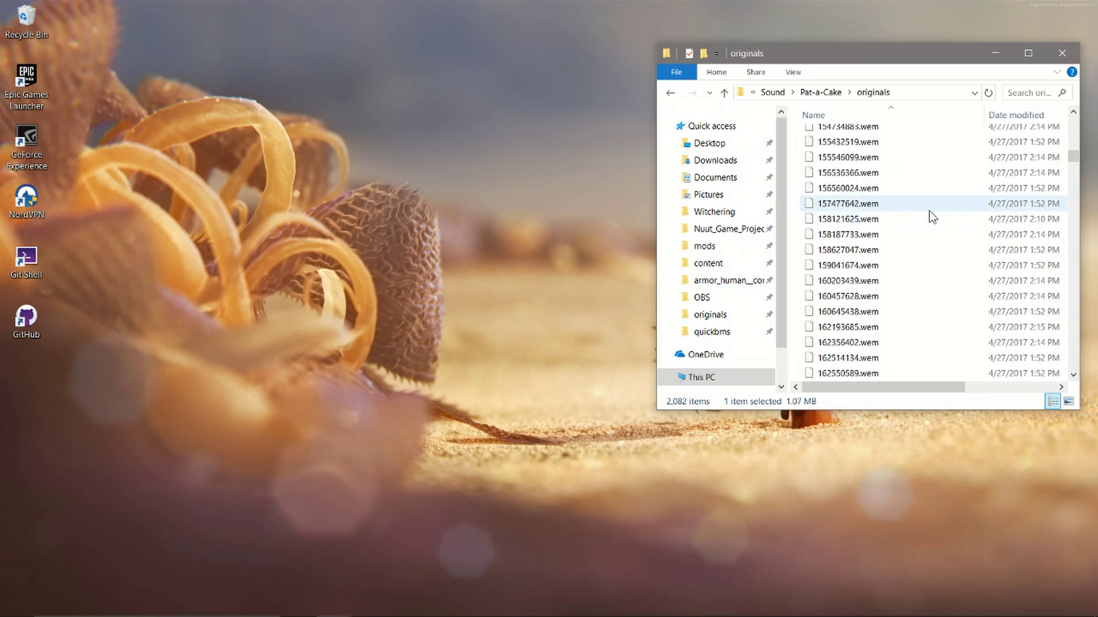
scroll(949, 235, down, 20)
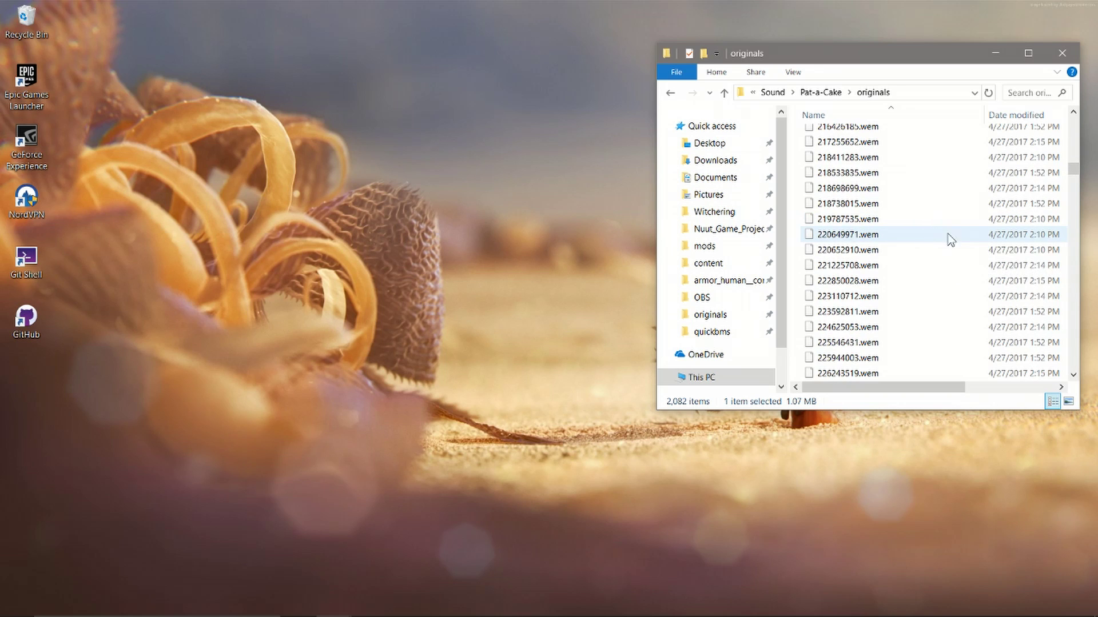
scroll(982, 236, down, 20)
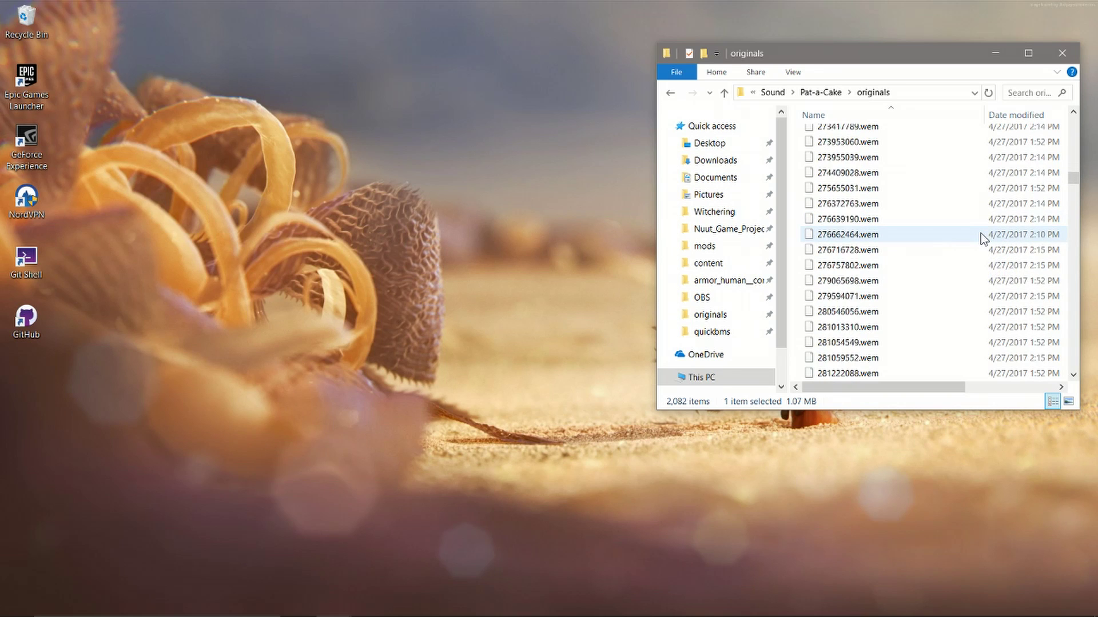
scroll(982, 240, down, 20)
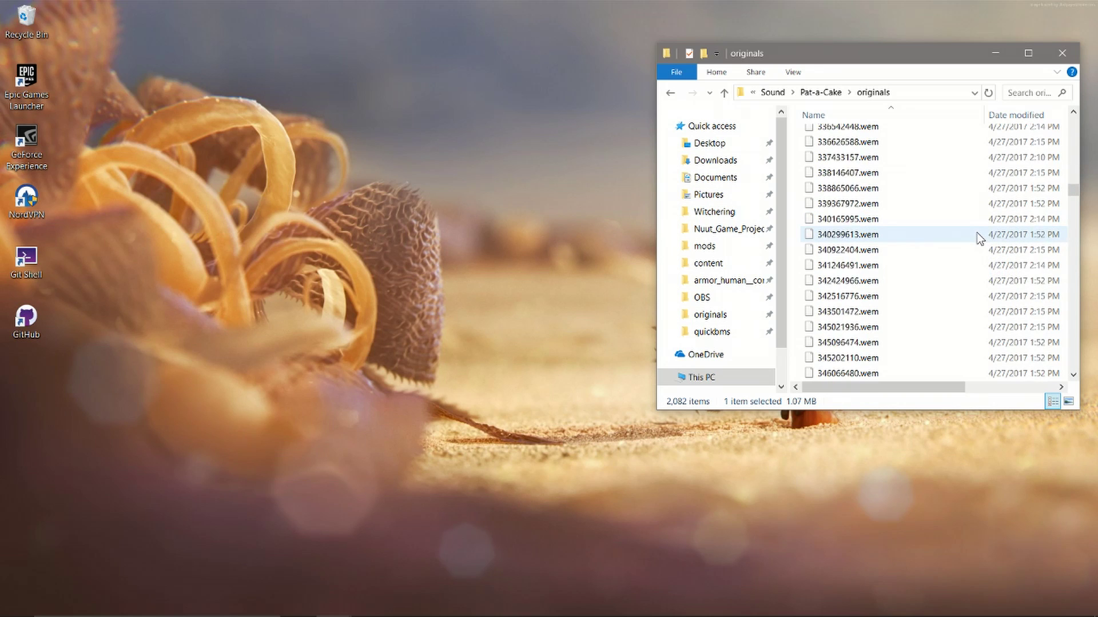
scroll(980, 239, down, 20)
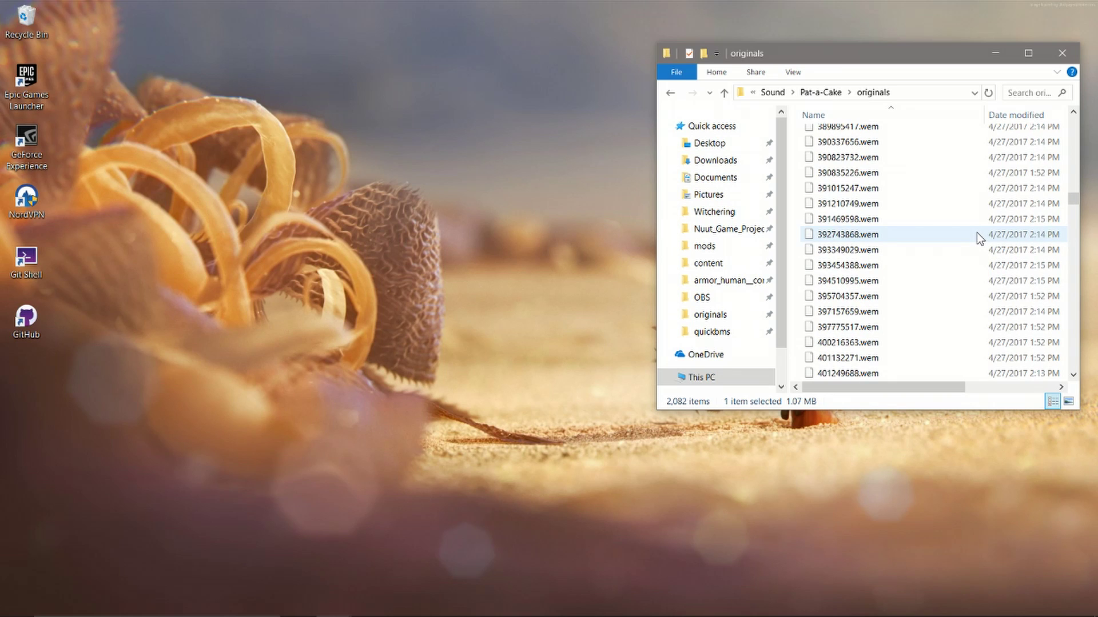
scroll(979, 239, down, 20)
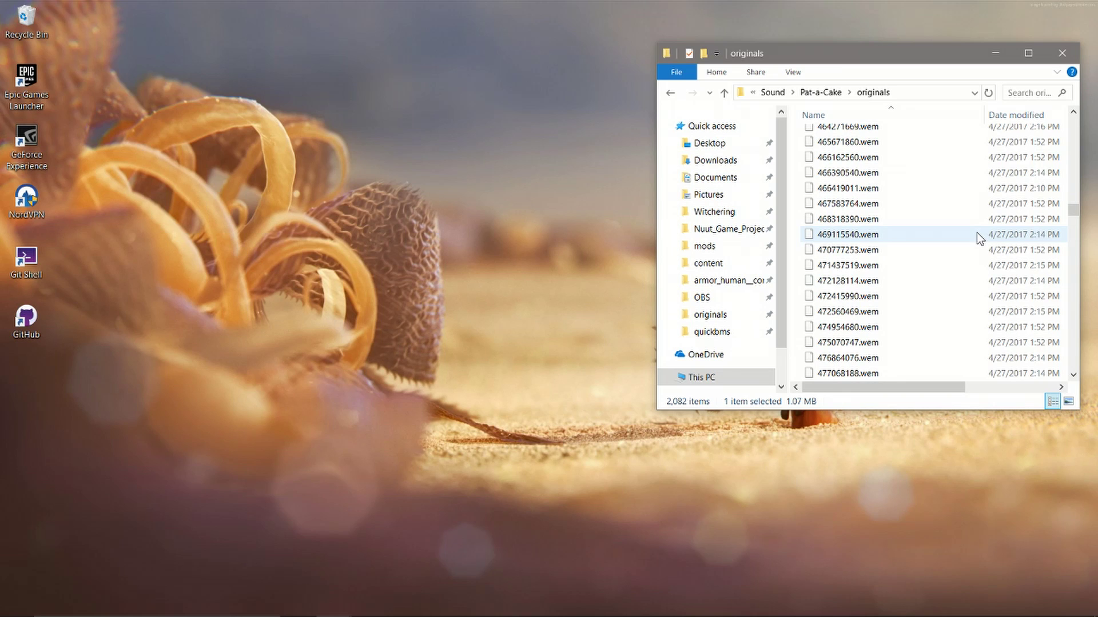
scroll(979, 239, down, 20)
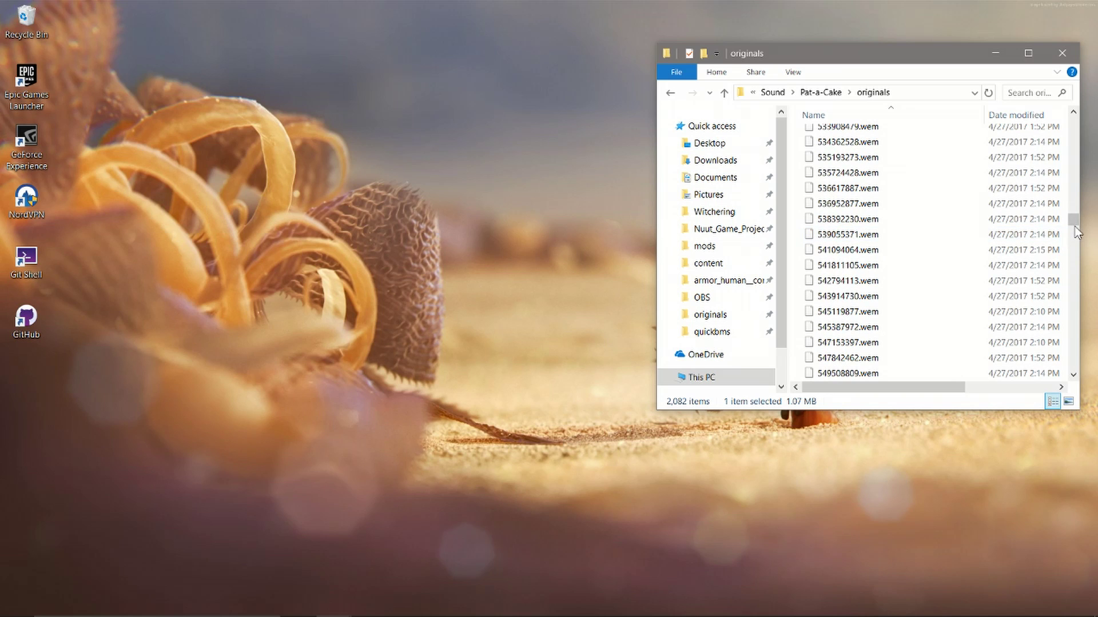
scroll(1073, 224, down, 20)
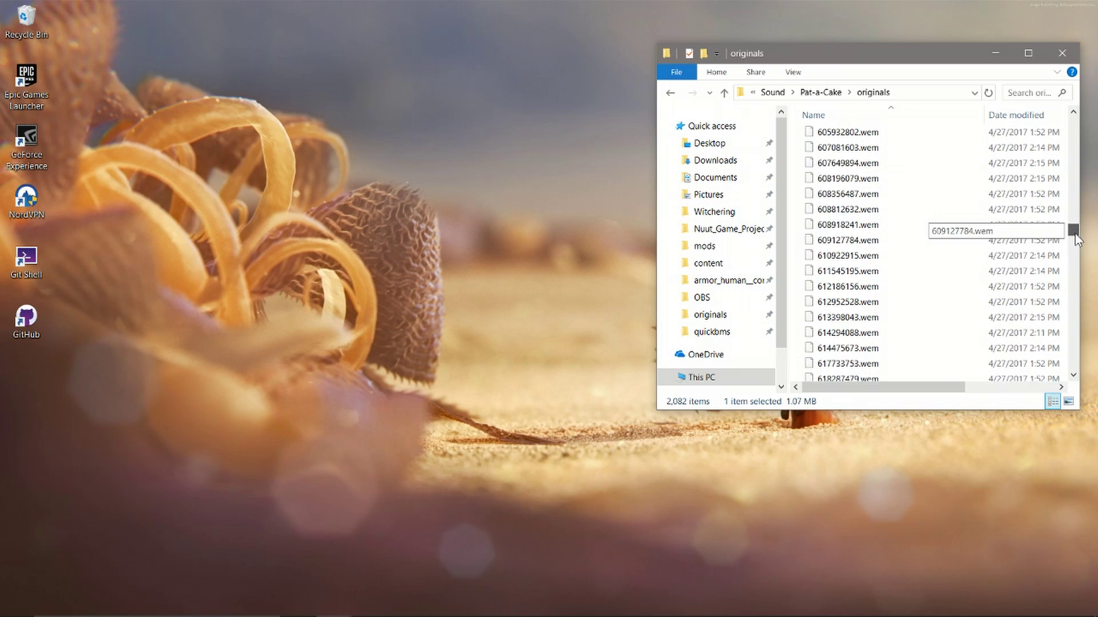
scroll(1075, 246, down, 13)
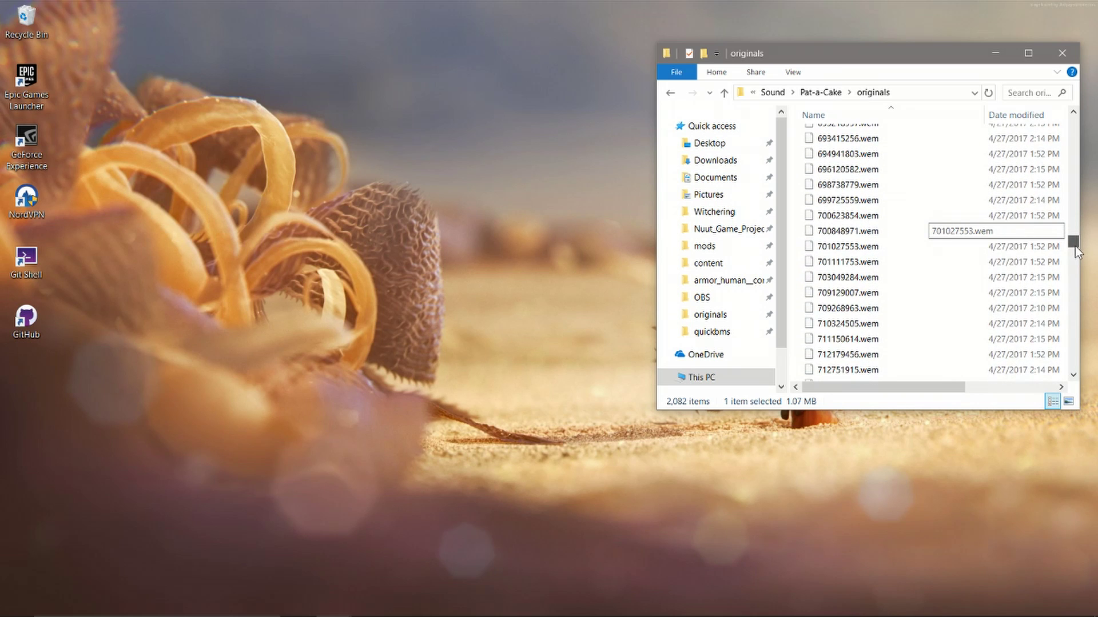
drag(1075, 246, 1078, 283)
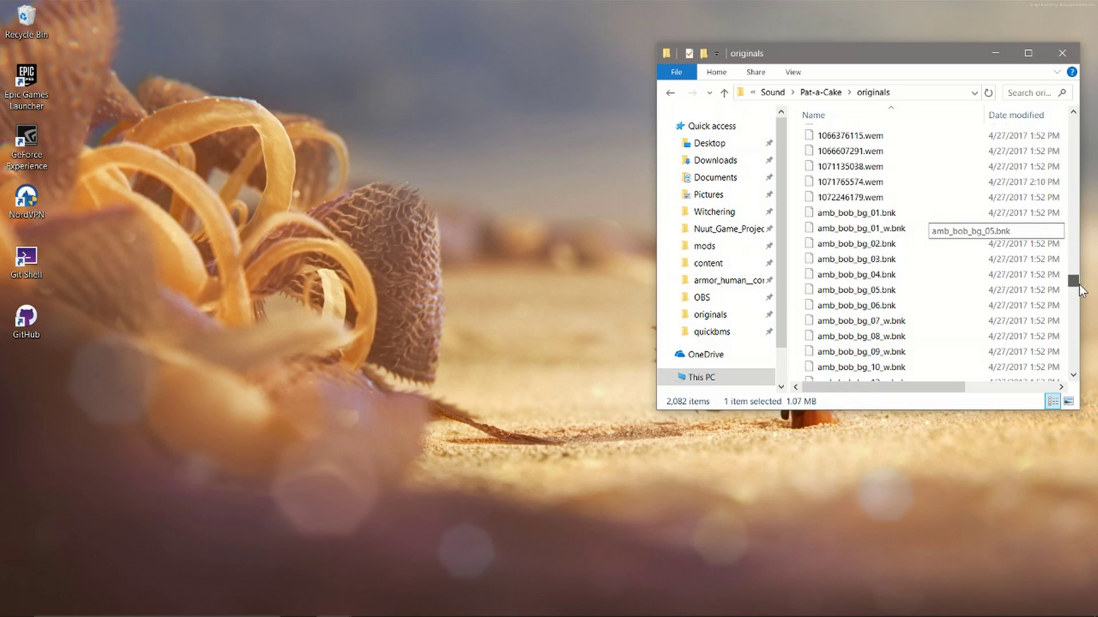
Select all .bnk files in the originals folder, from amb_bob_bg_01.bnk to work_voiceovers.bnk
click(922, 211)
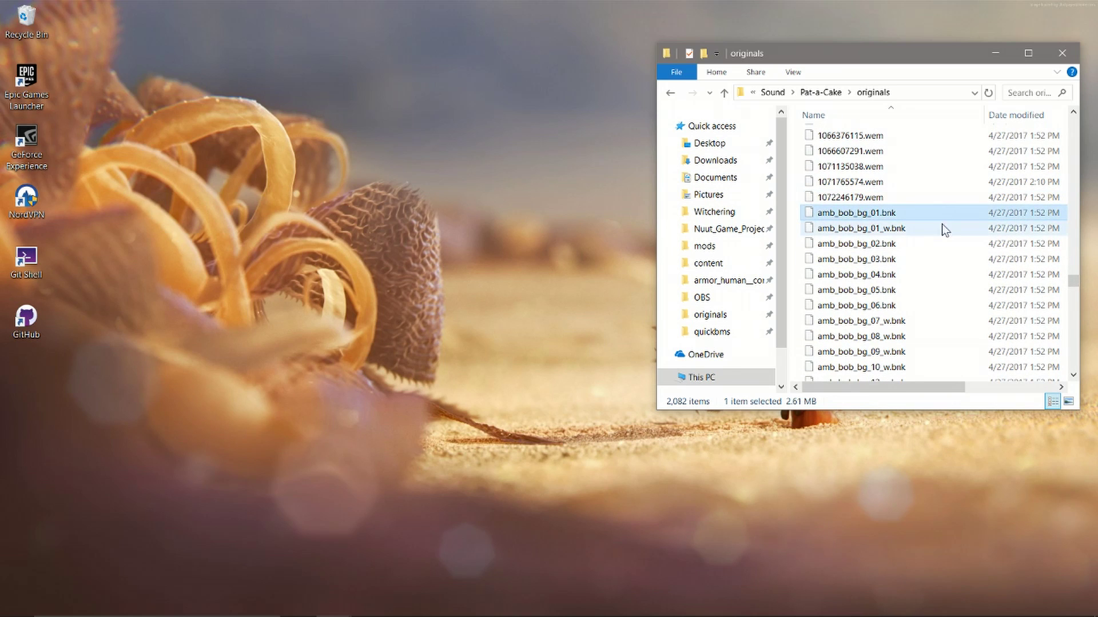
scroll(932, 236, down, 20)
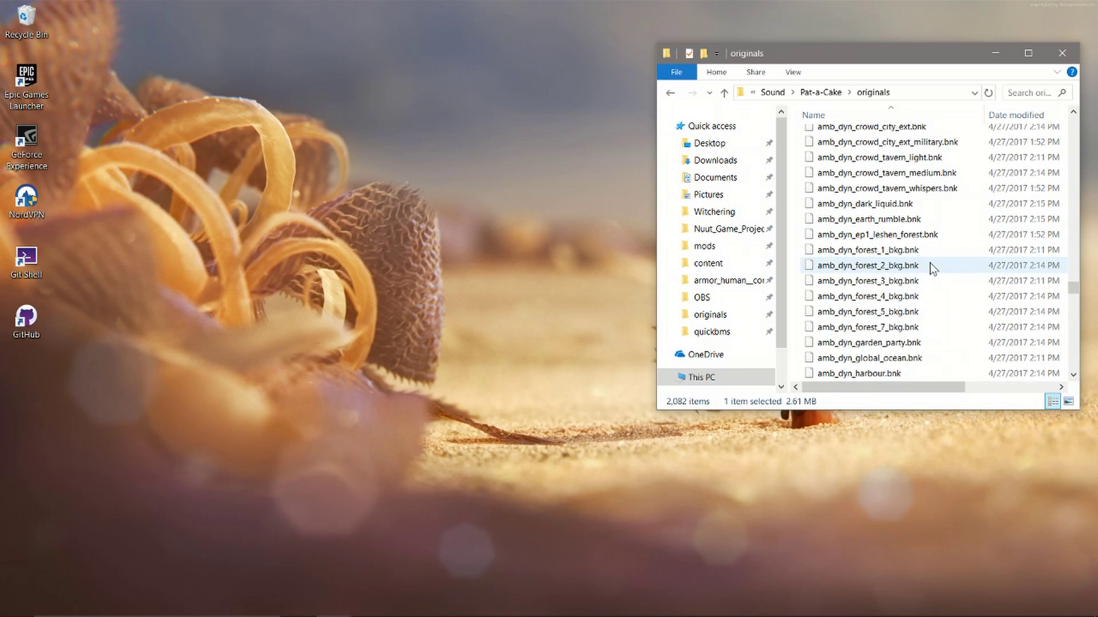
scroll(930, 267, down, 20)
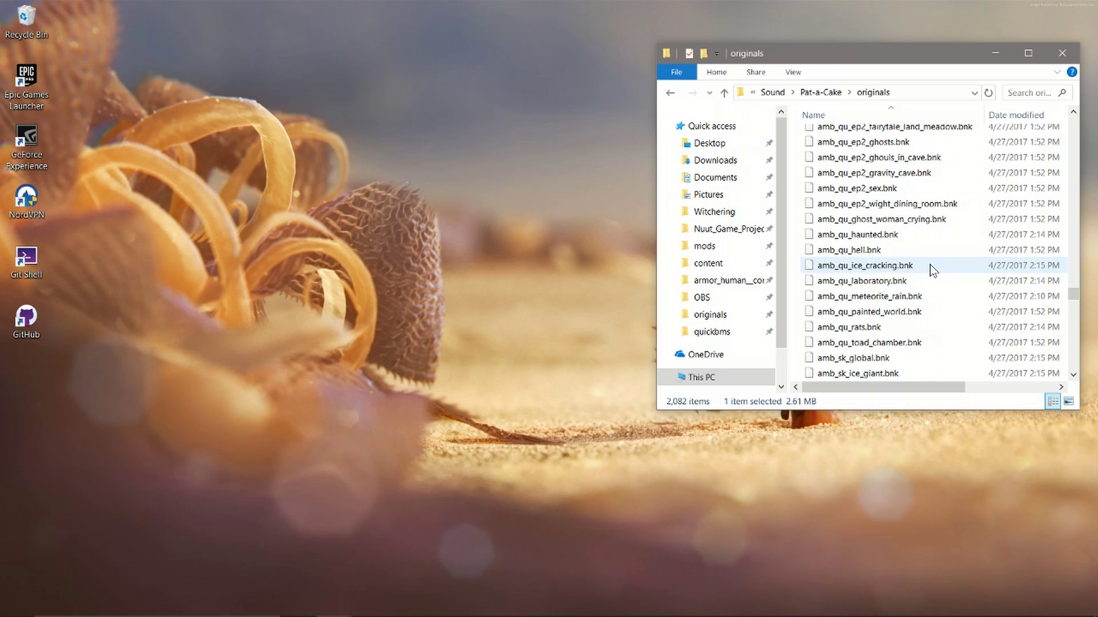
scroll(931, 267, down, 20)
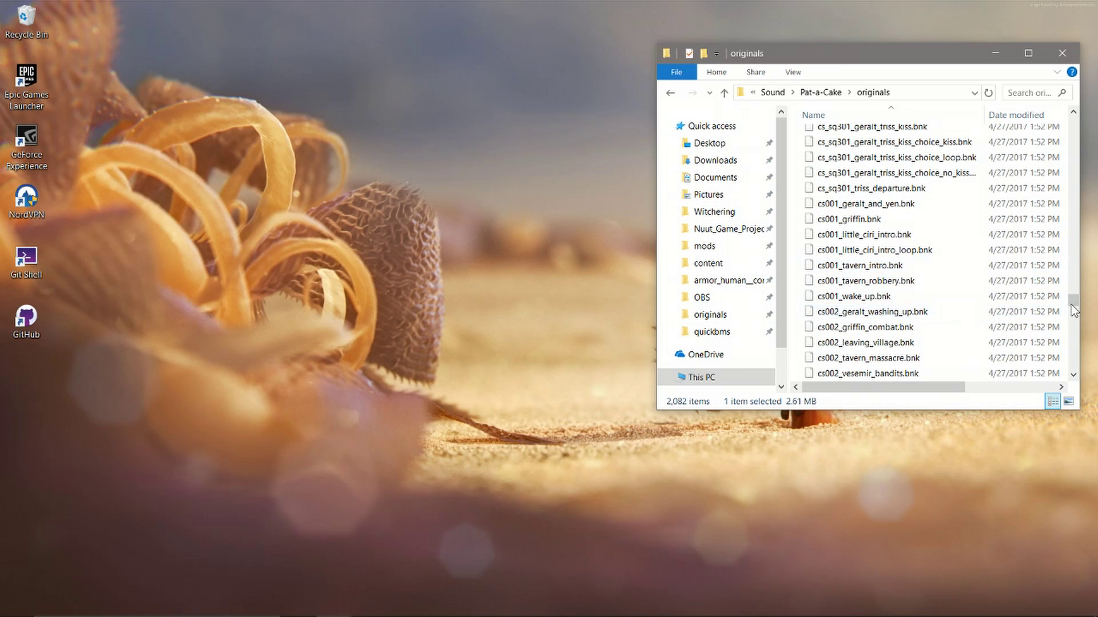
drag(1073, 323, 1075, 370)
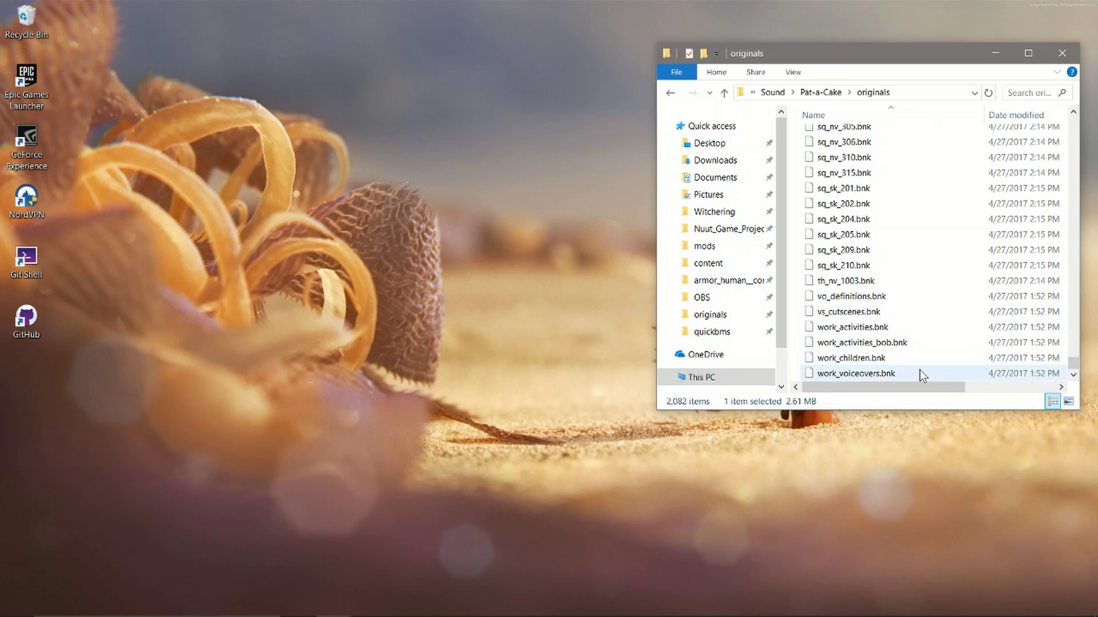
key(ctrl+a)
Review the selected .bnk files back up to amb_bob_bg_01.bnk, checking that no .wem files are included
scroll(921, 294, up, 20)
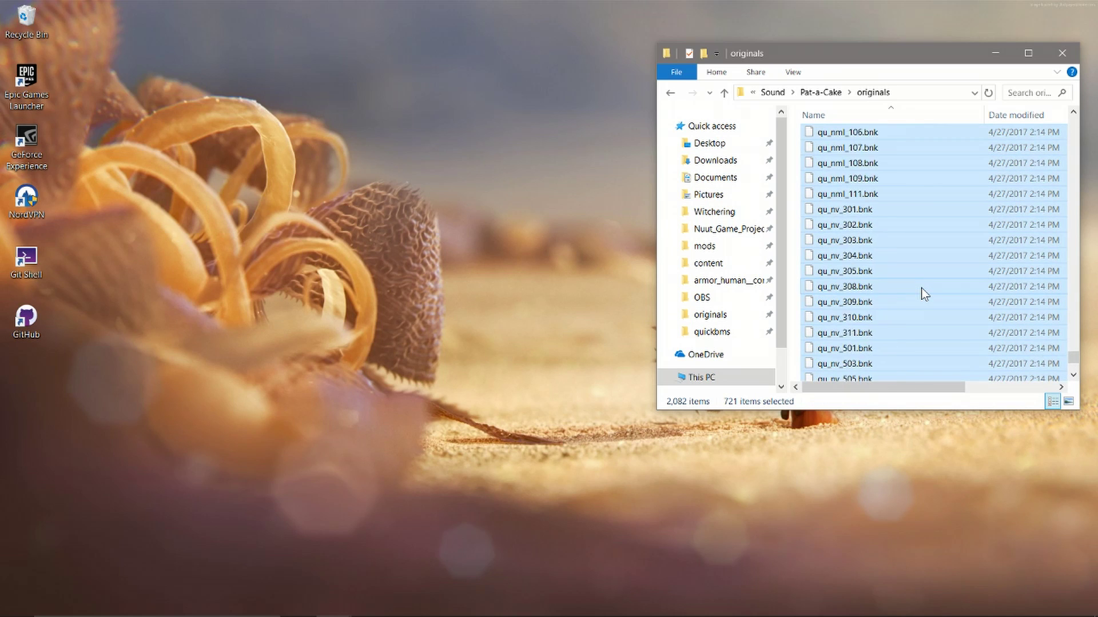
scroll(921, 287, up, 20)
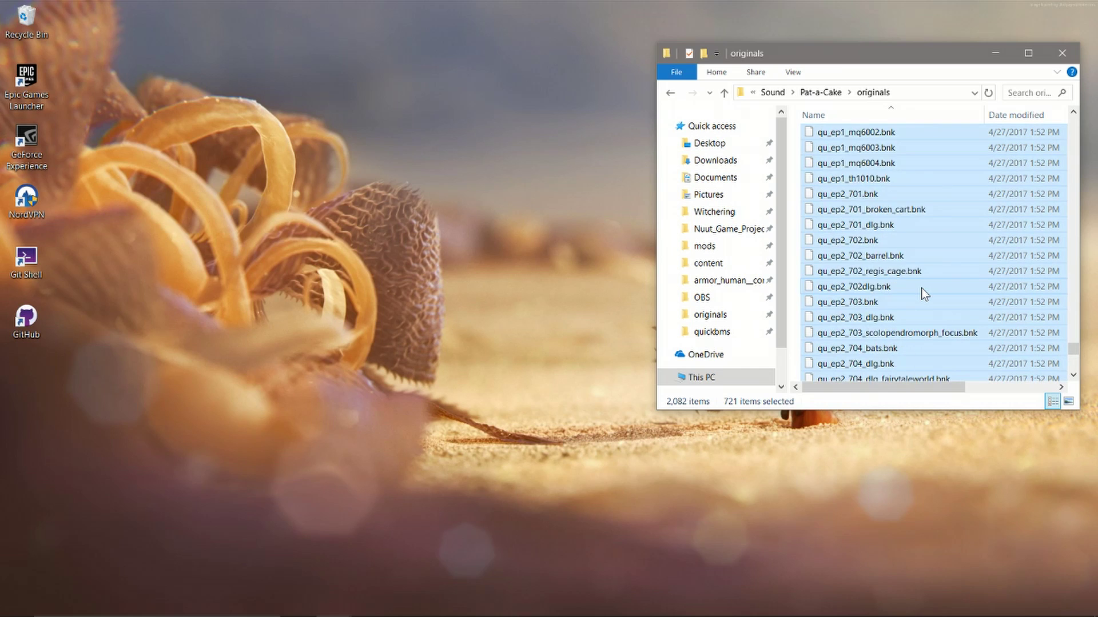
scroll(921, 294, up, 20)
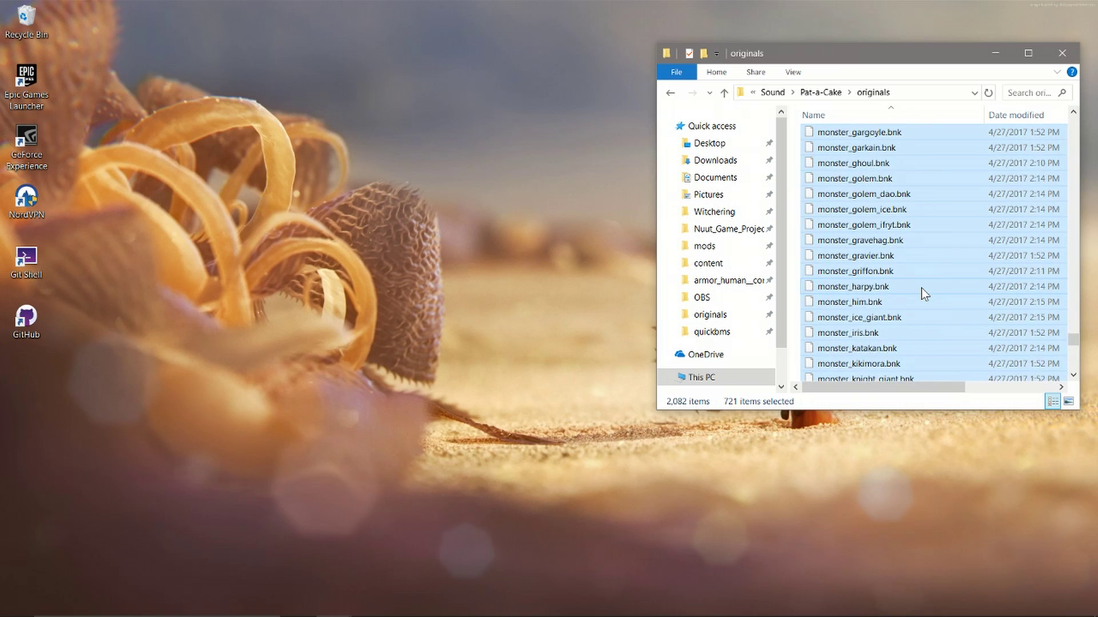
scroll(921, 294, up, 20)
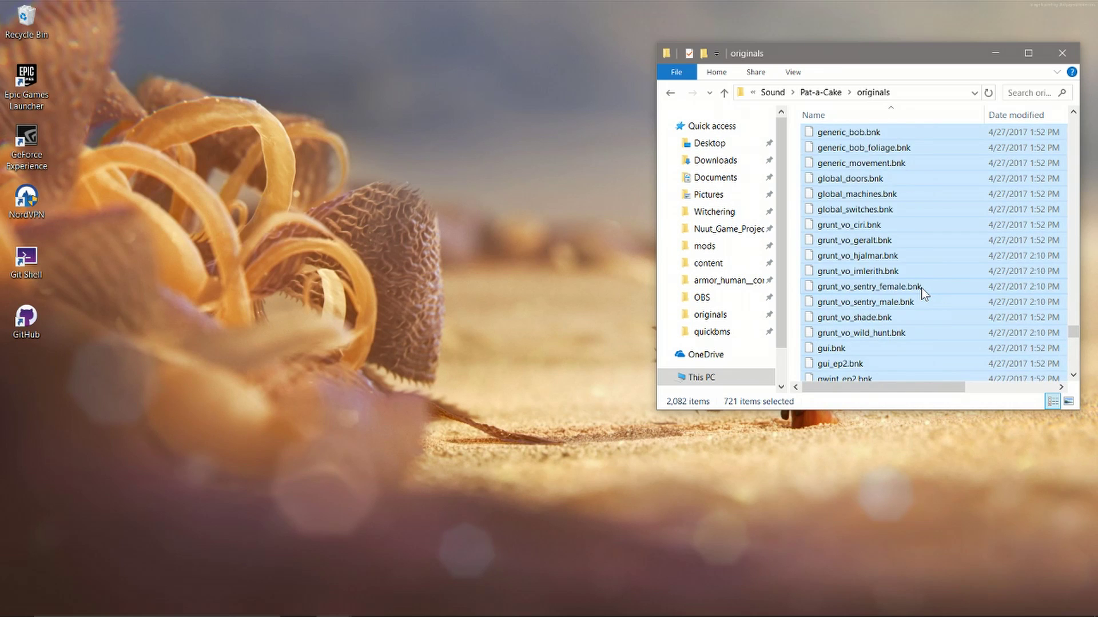
scroll(921, 294, up, 20)
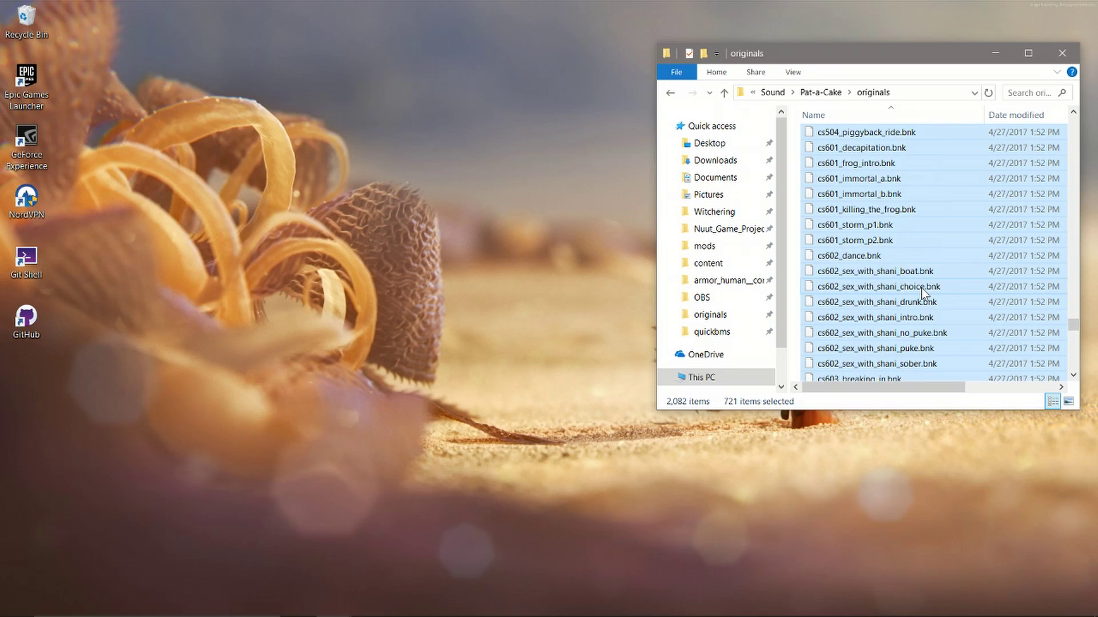
scroll(921, 287, up, 20)
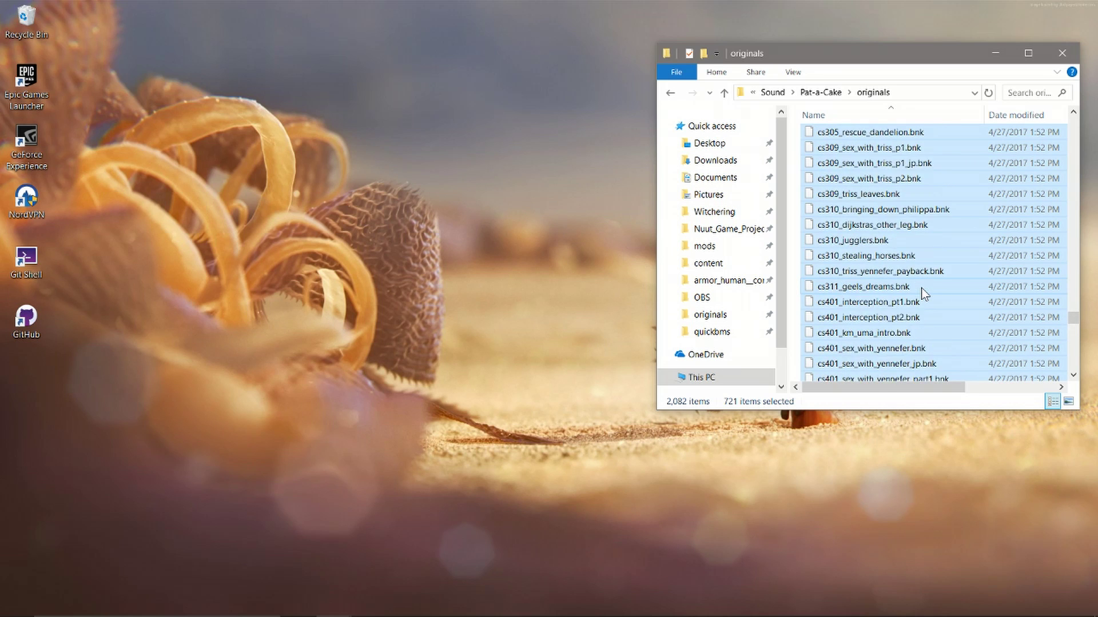
scroll(921, 287, up, 20)
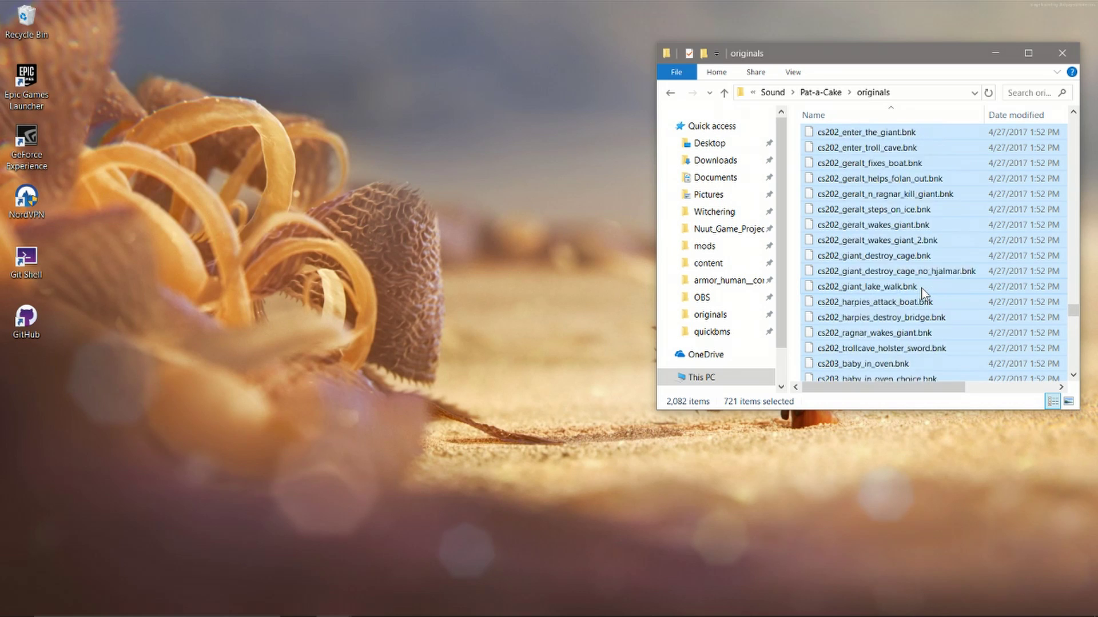
scroll(921, 287, up, 15)
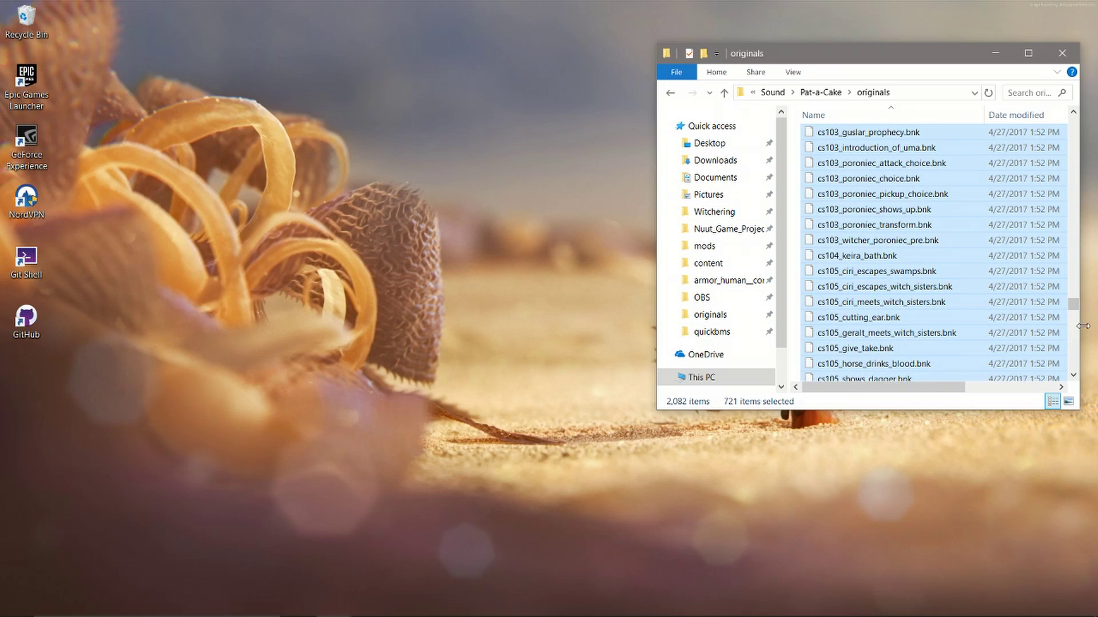
drag(1077, 306, 1073, 287)
scroll(972, 303, down, 5)
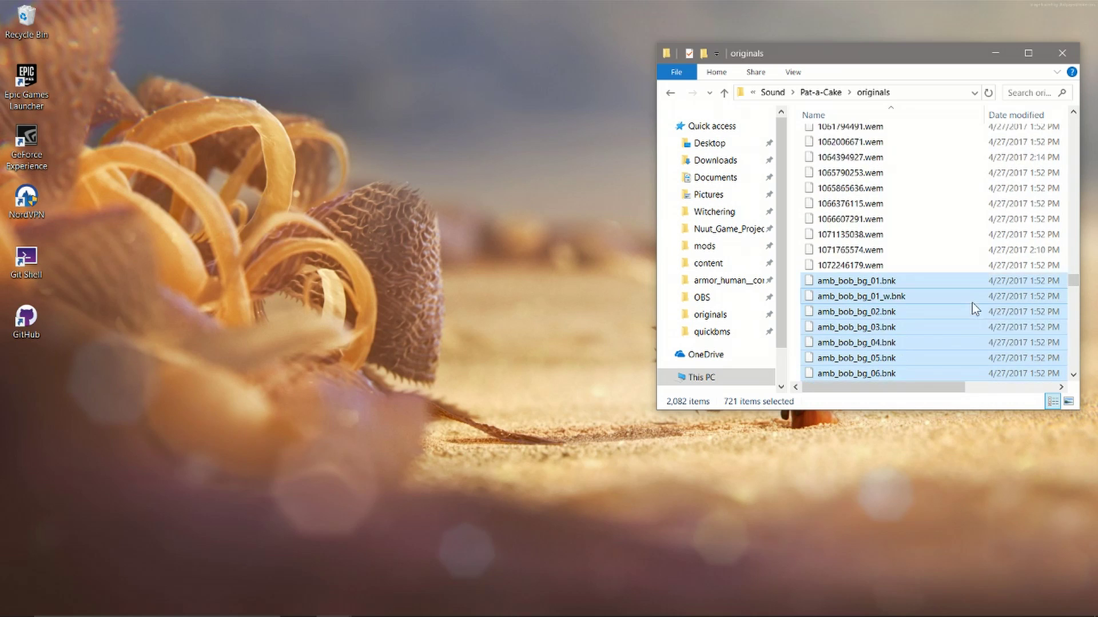
scroll(921, 303, up, 1)
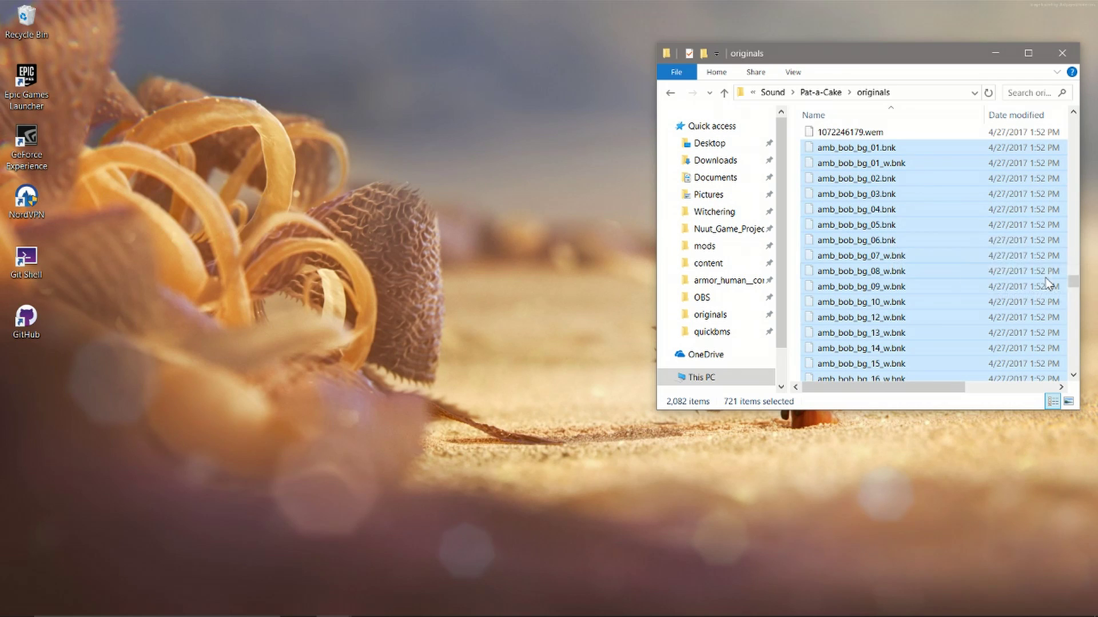
Move the selected .bnk files into the bnk subfolder, replacing the files with the same names
drag(1073, 284, 1069, 117)
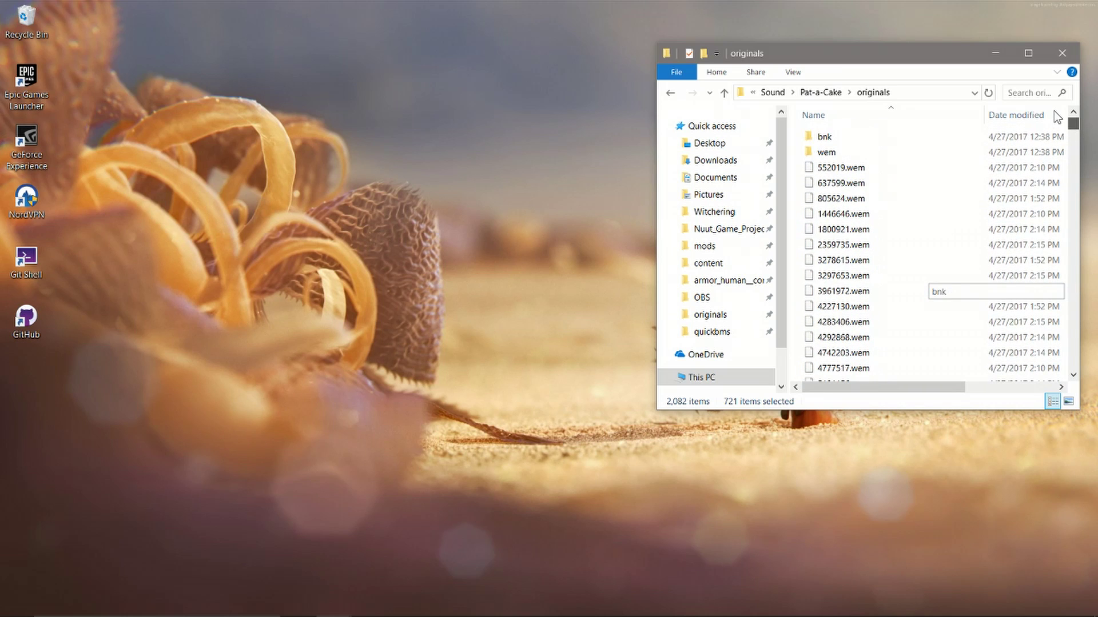
double_click(959, 131)
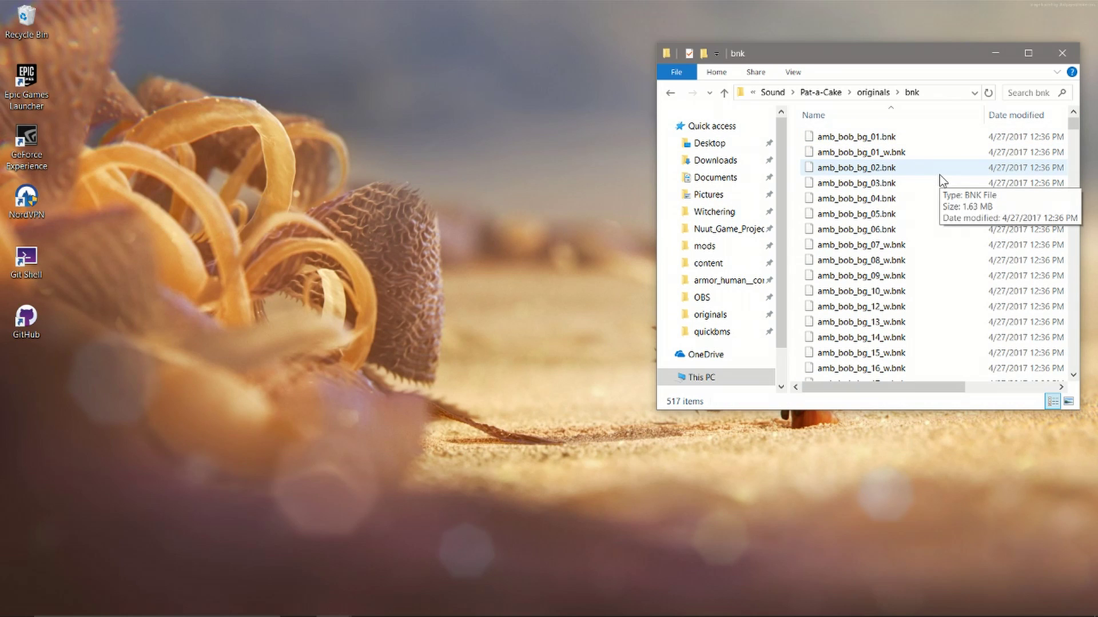
key(ctrl+v)
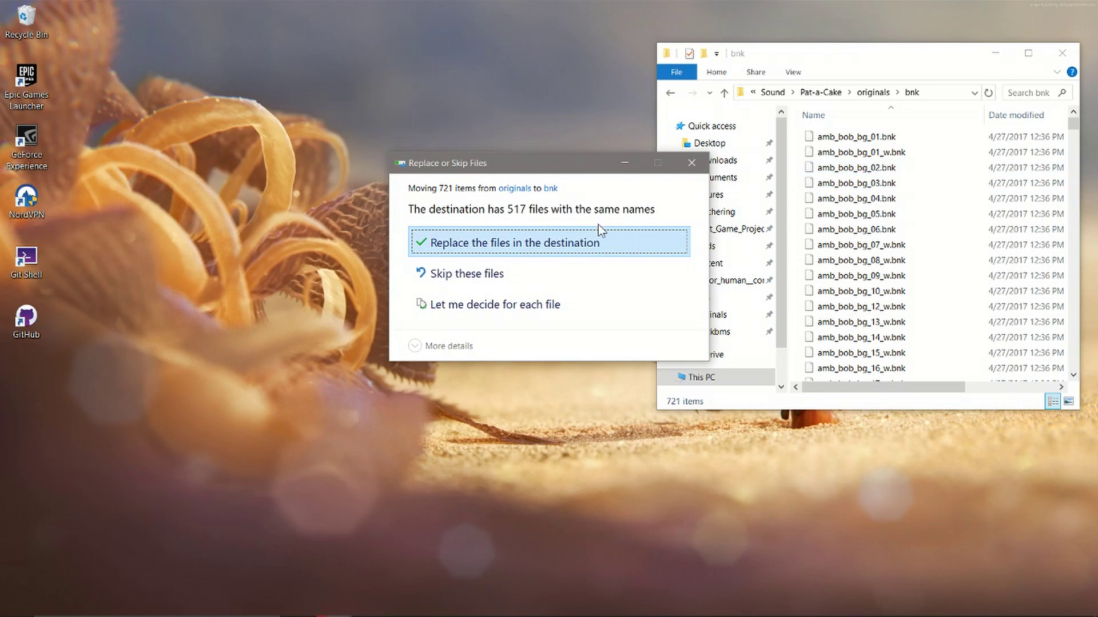
click(581, 242)
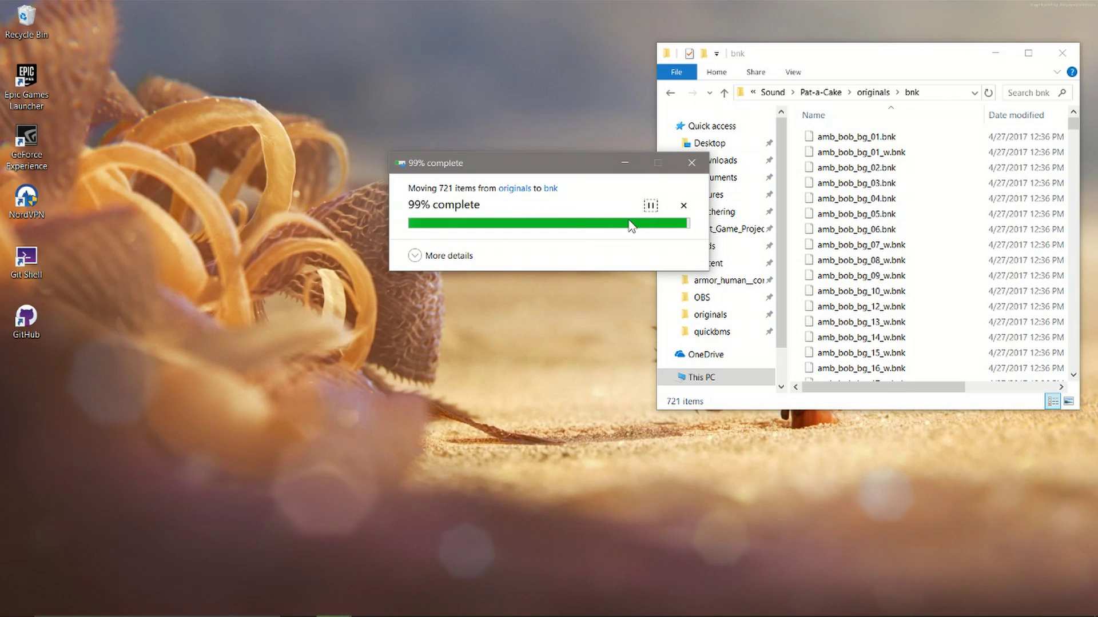
scroll(857, 240, down, 10)
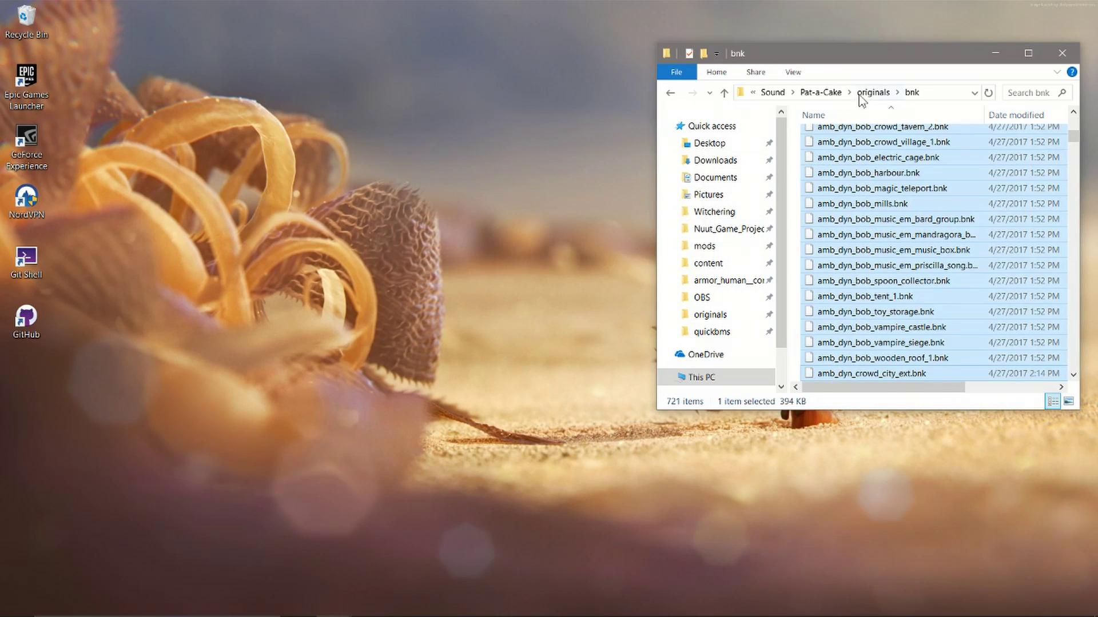
Return to the originals folder and select all .wem files, from 552019.wem through the last one in the list
click(873, 92)
click(855, 180)
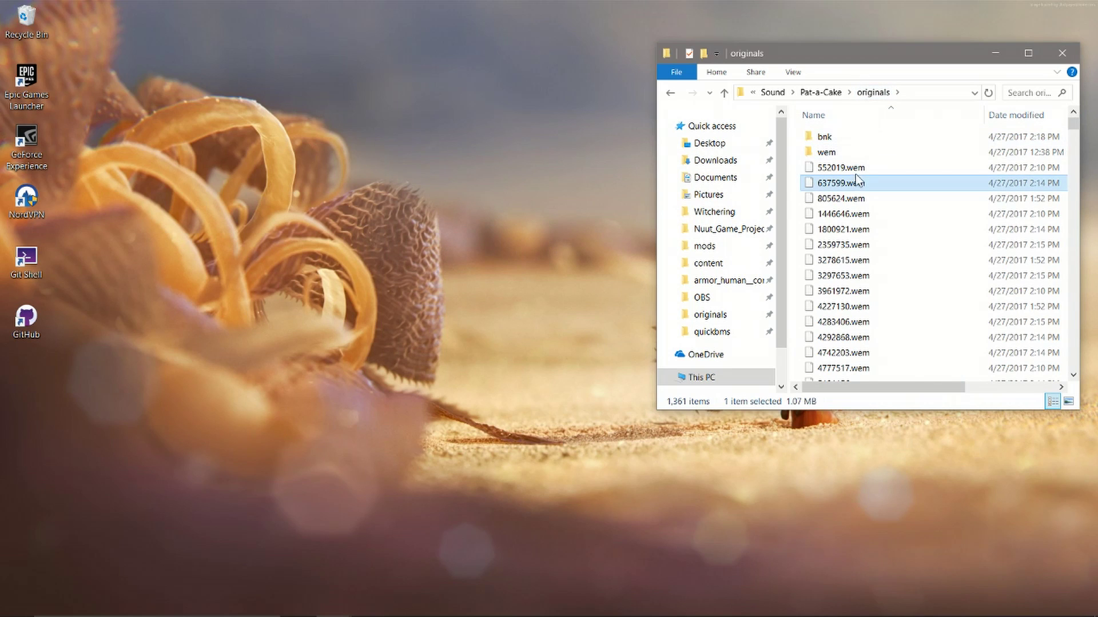
click(884, 167)
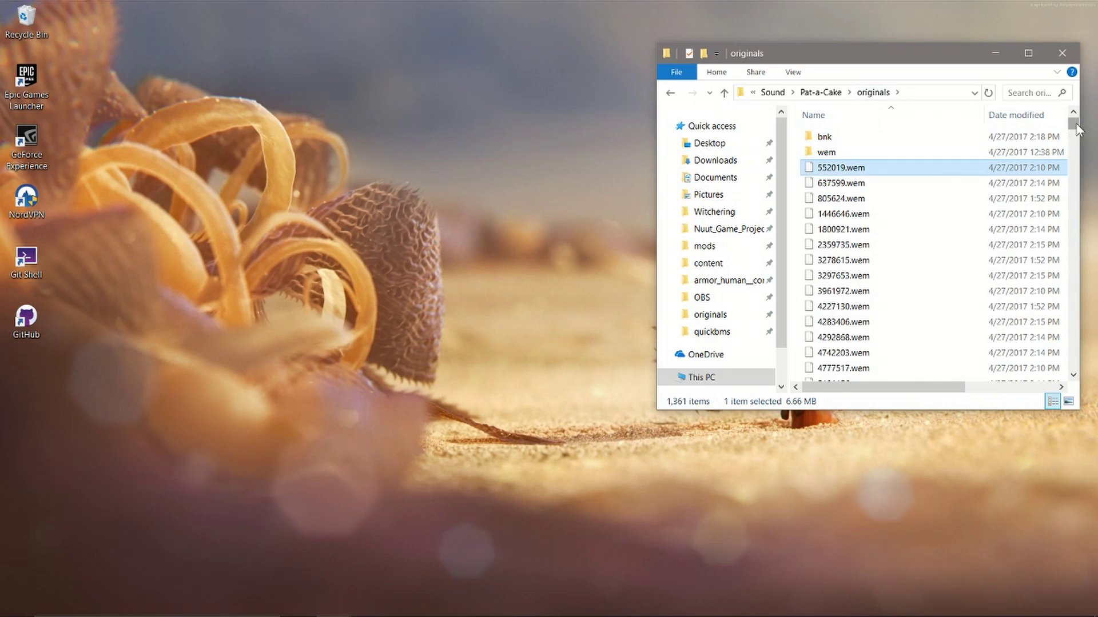
drag(1077, 127, 1074, 366)
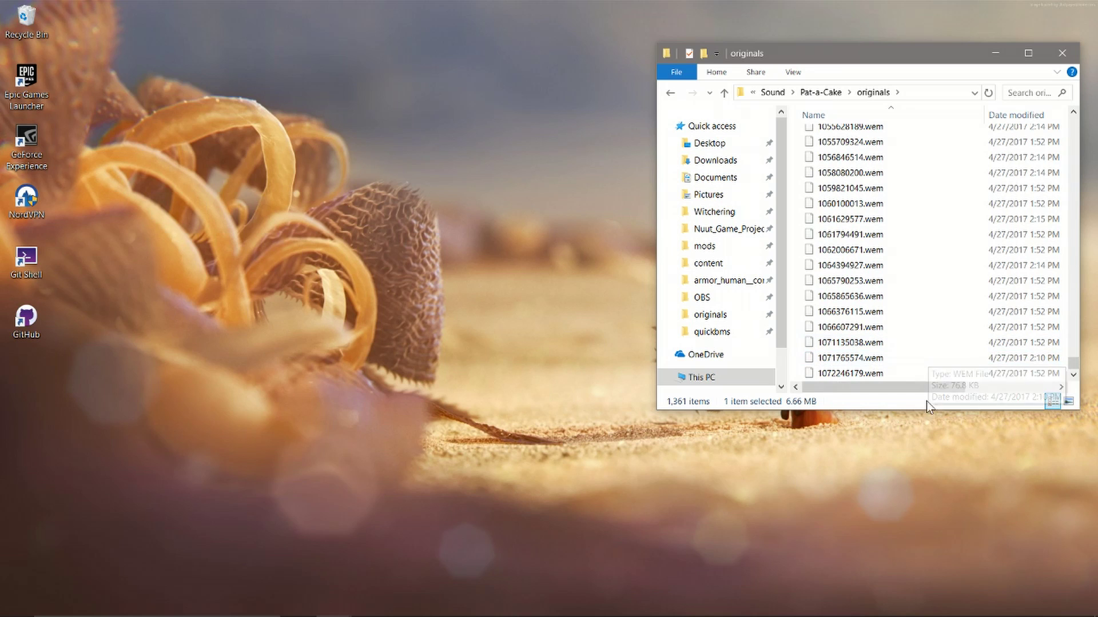
shift+click(926, 379)
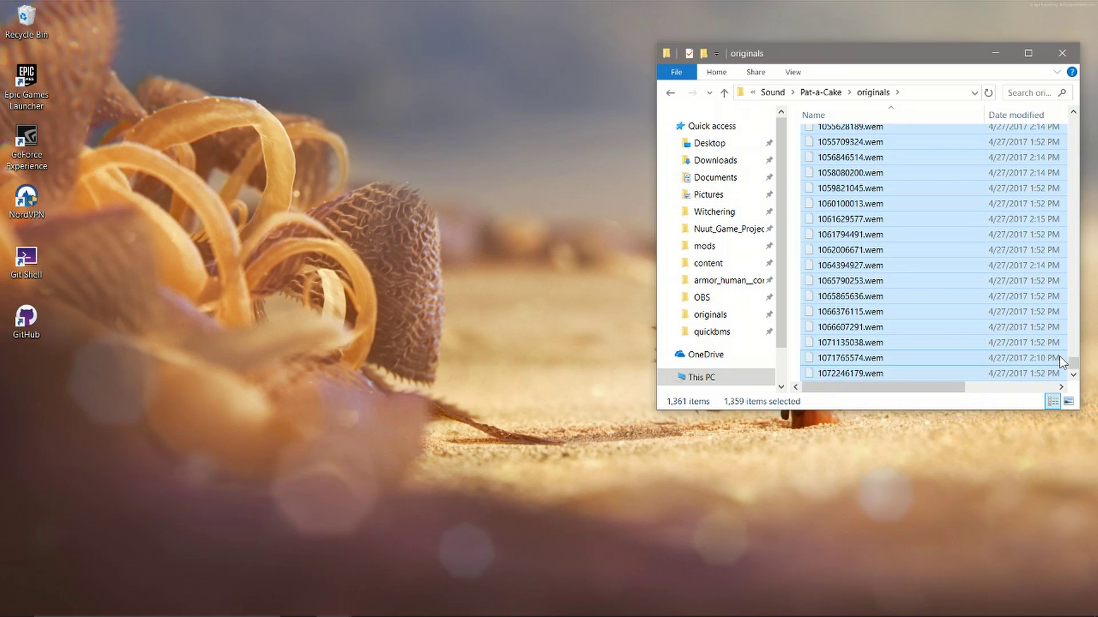
Move the selected .wem files into the wem subfolder, replacing the files with the same names
drag(1072, 364, 1039, 112)
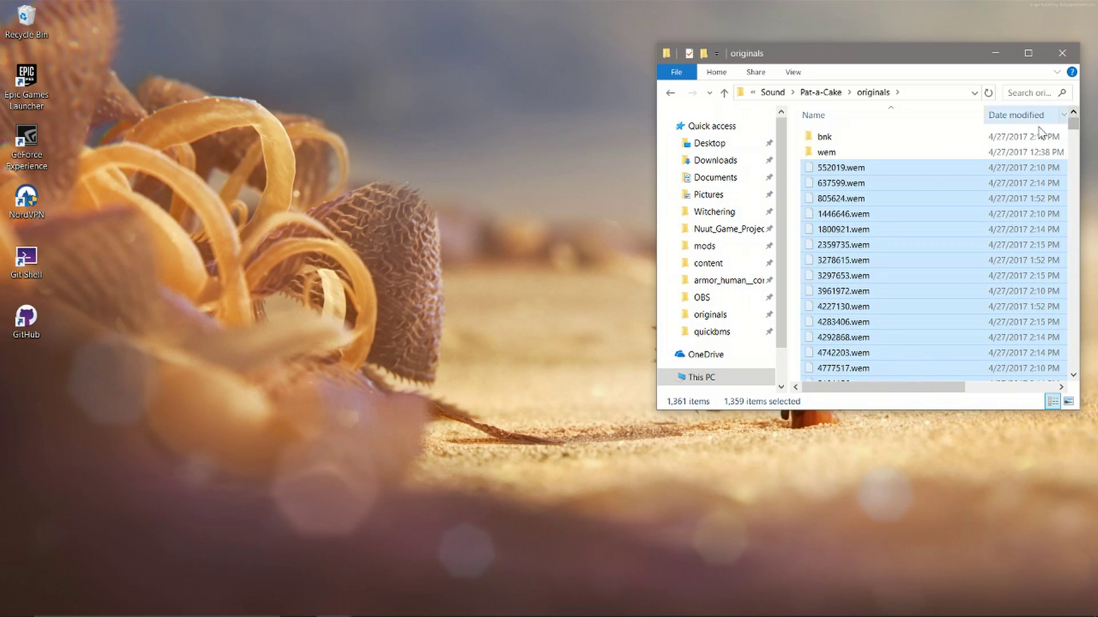
double_click(917, 152)
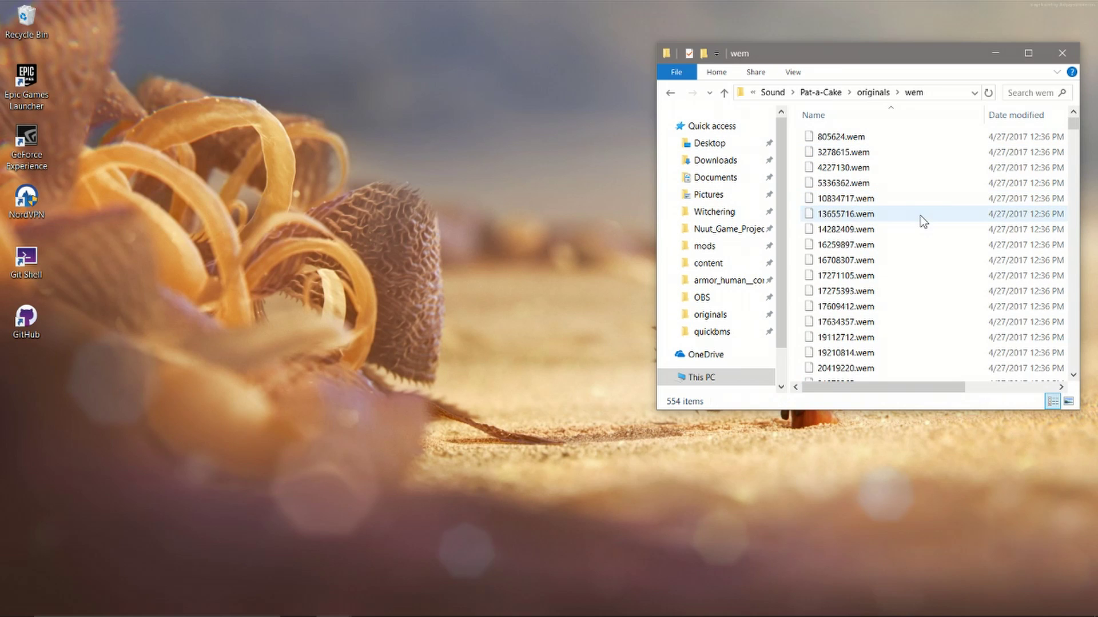
key(ctrl+v)
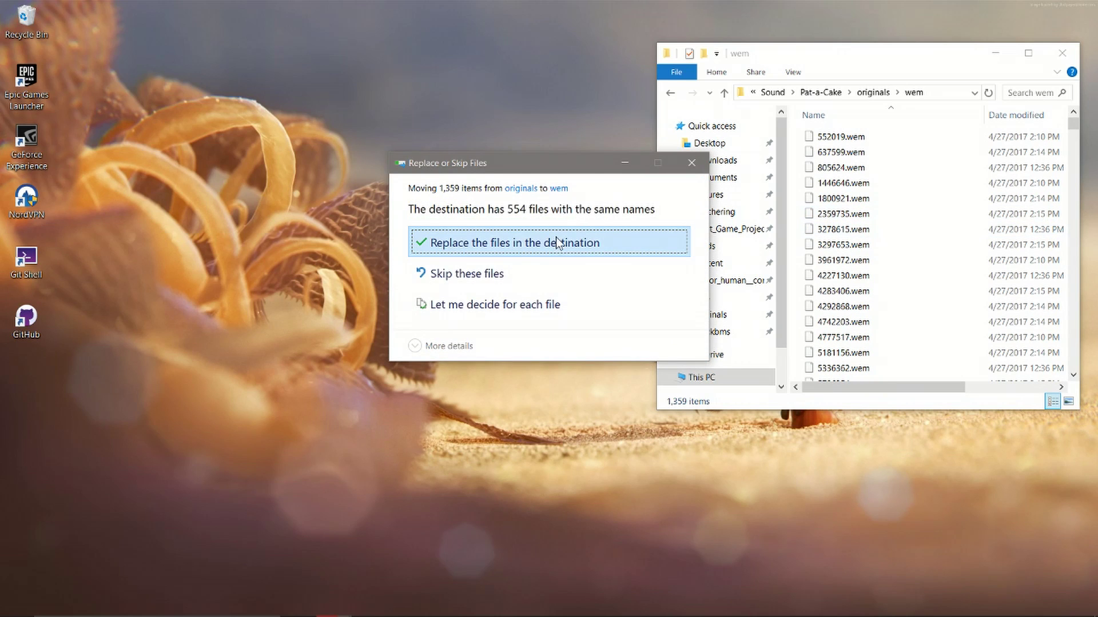
click(556, 237)
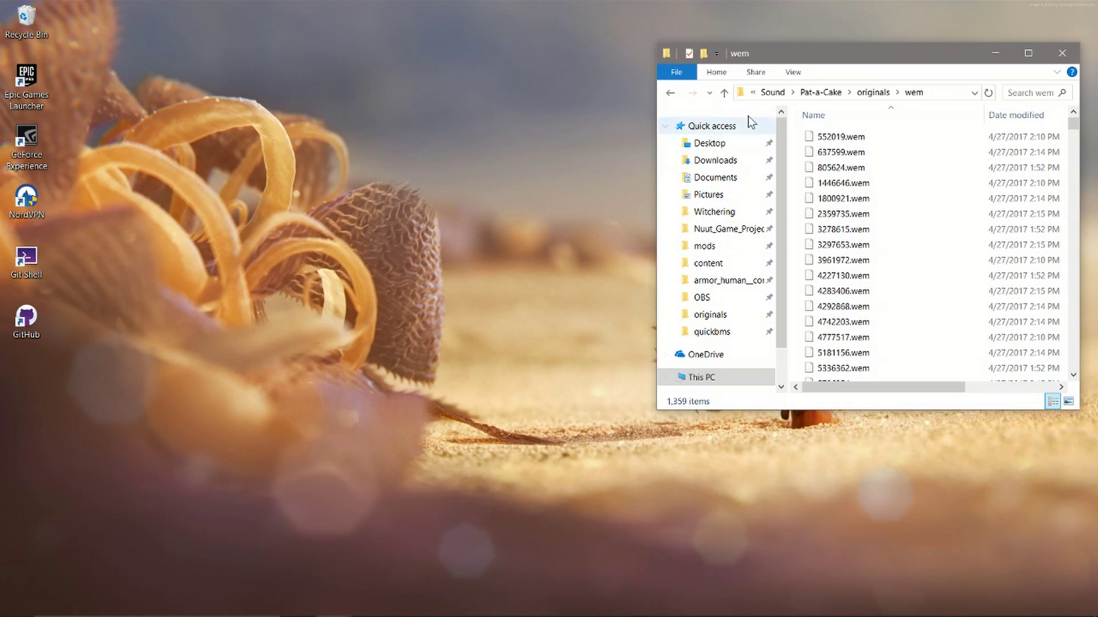
Go up to the Pat-a-Cake folder and open its soundbanksinfo.xml in Notepad++
key(ctrl+a)
click(867, 93)
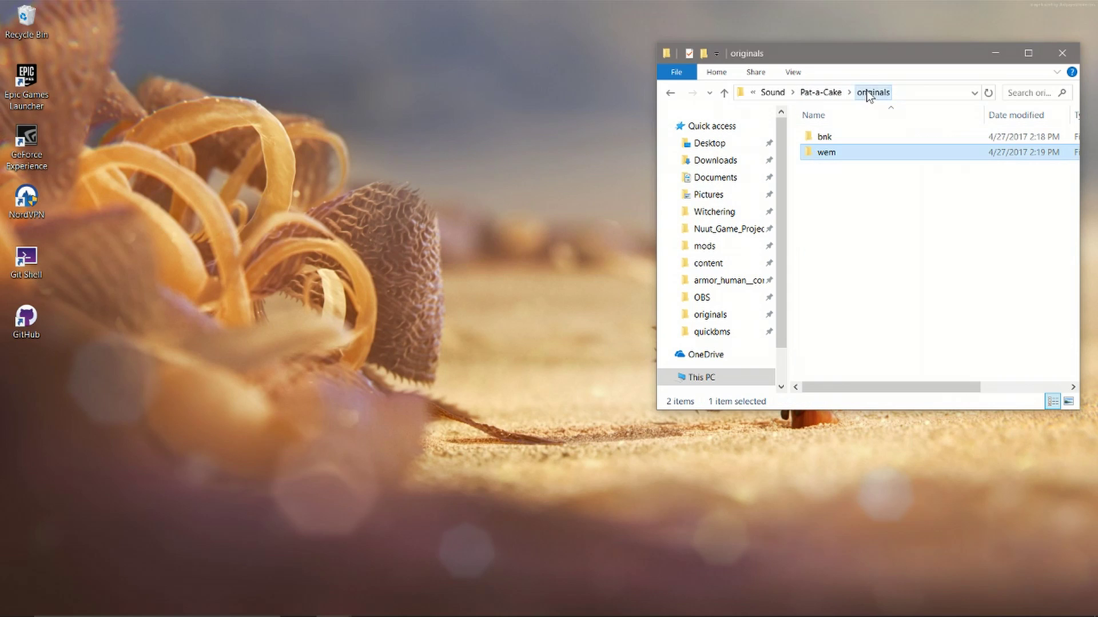
click(818, 92)
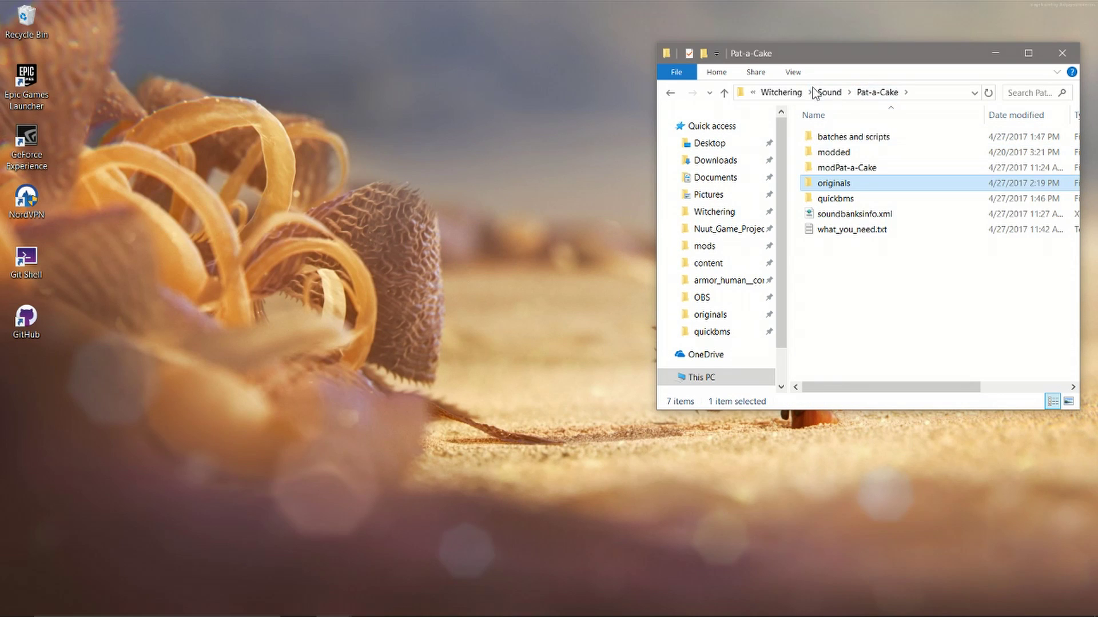
click(901, 214)
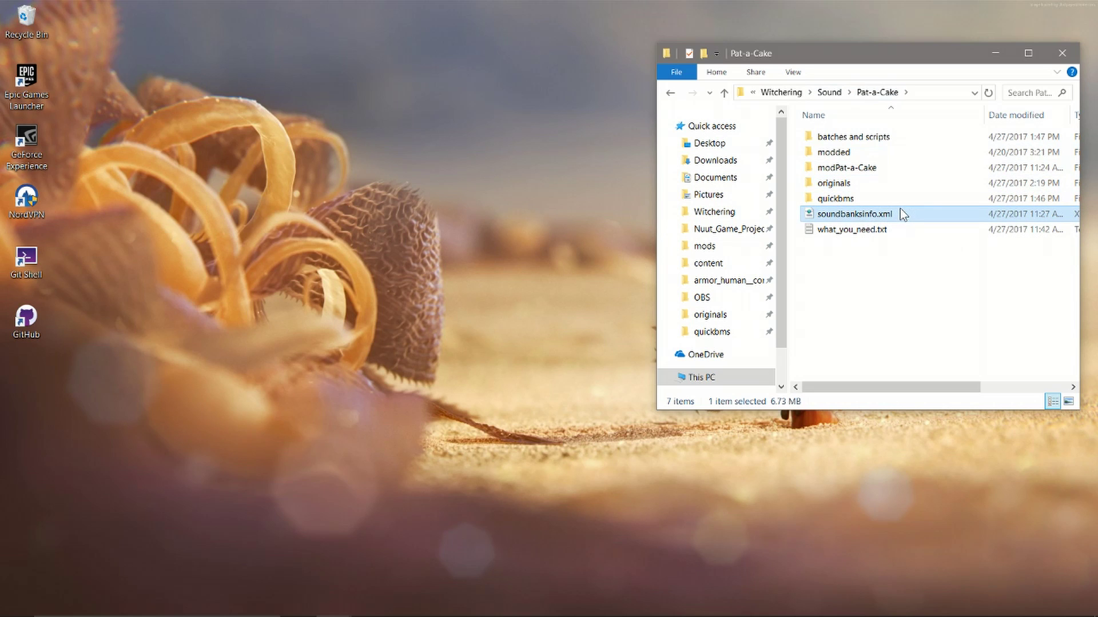
right_click(900, 209)
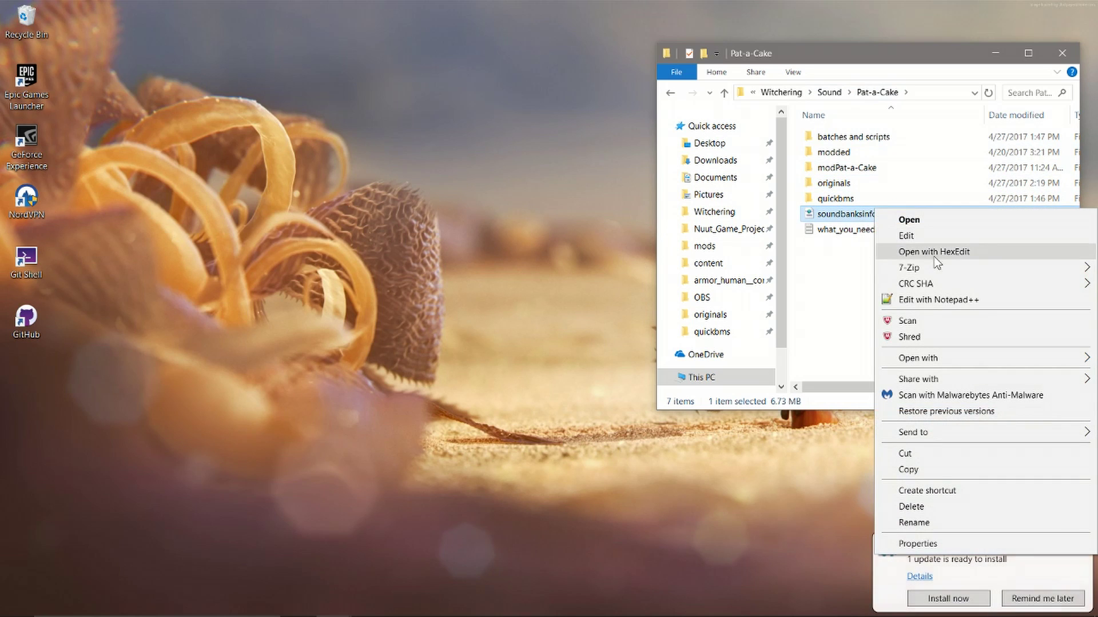
click(932, 299)
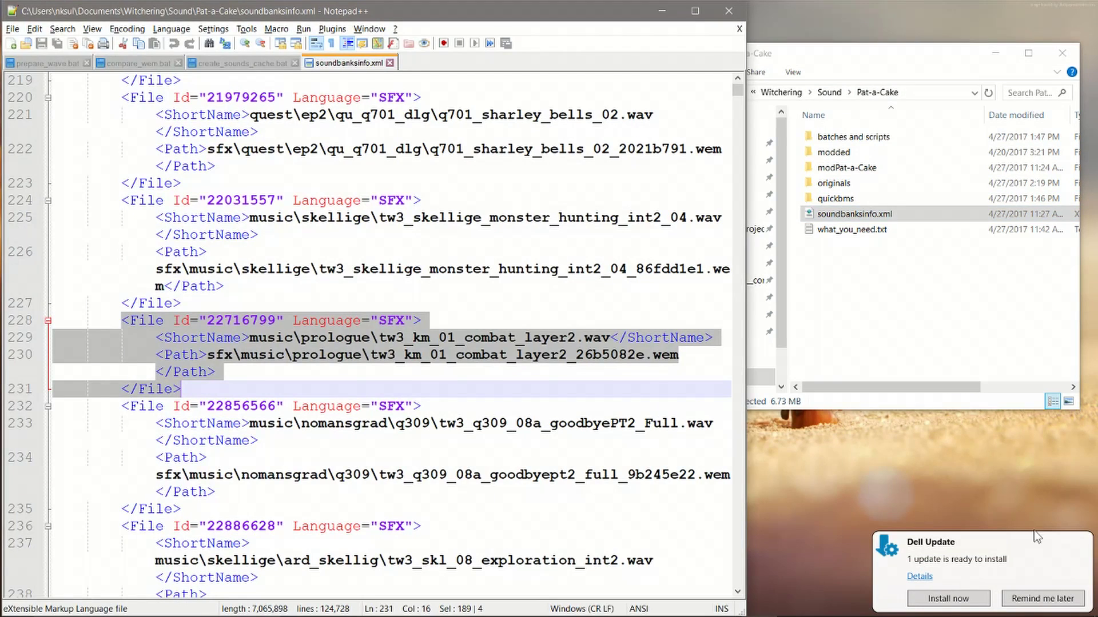
Postpone the Dell update reminder and go to the beginning of soundbanksinfo.xml
click(1061, 598)
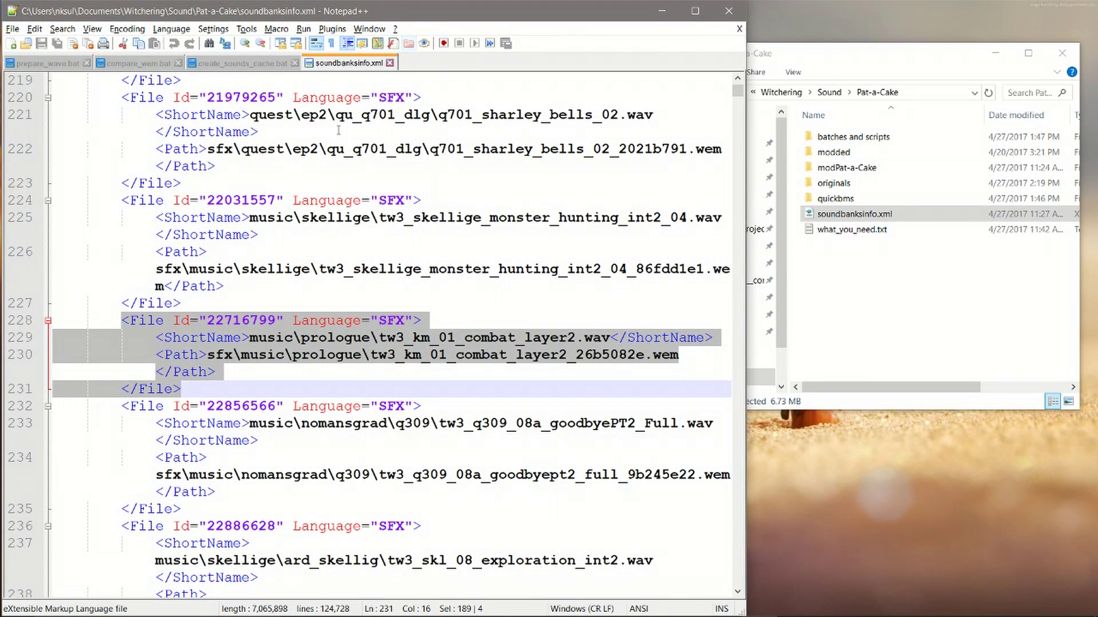
click(255, 98)
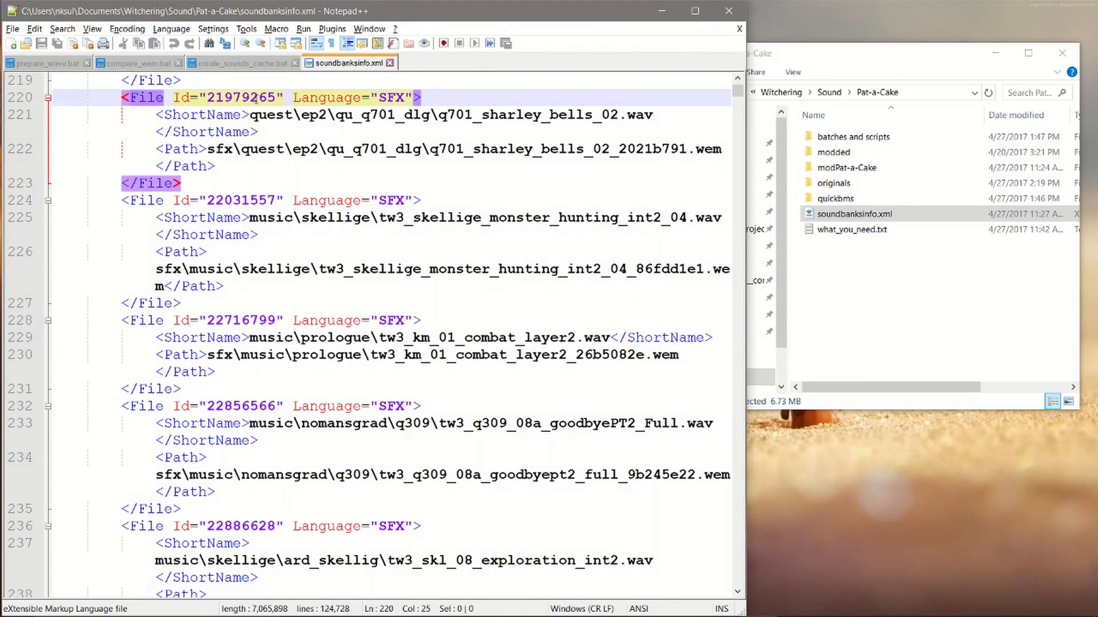
key(ctrl+Home)
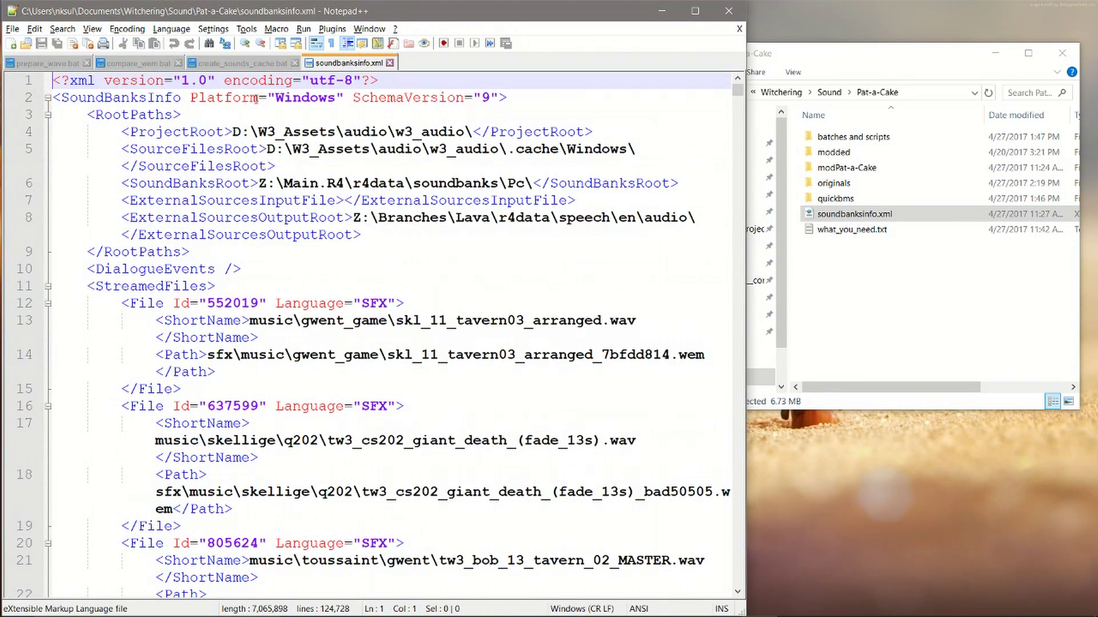
In File Explorer, browse the Toshiba hard drive to Witcher\Uncooked\soundbanks\pc and select the source soundbanksinfo.xml
click(835, 231)
click(834, 215)
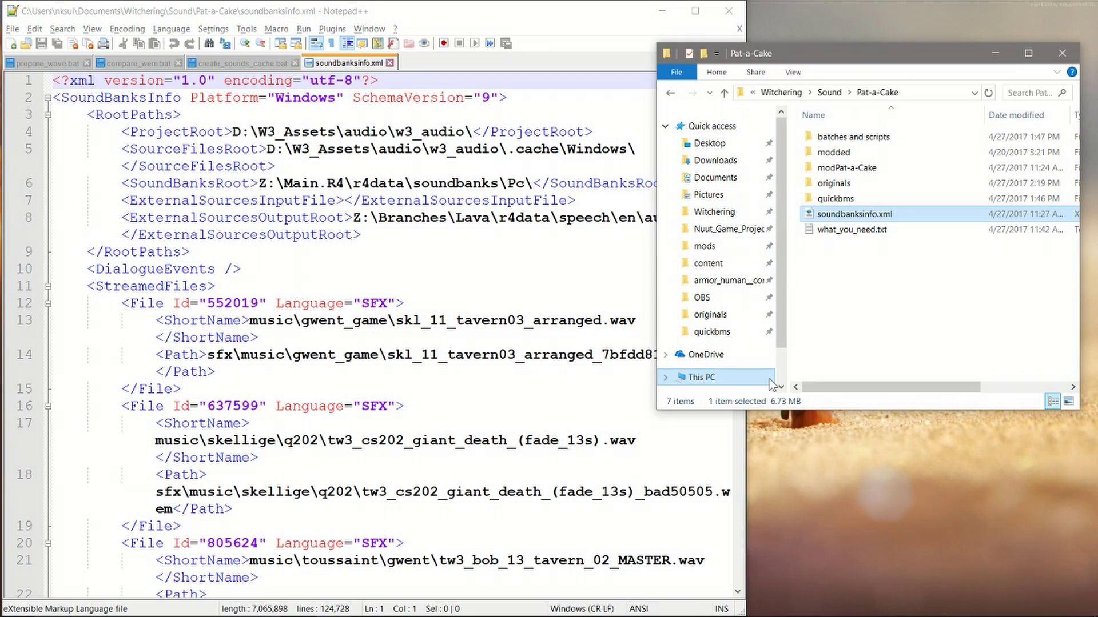
scroll(755, 369, down, 1)
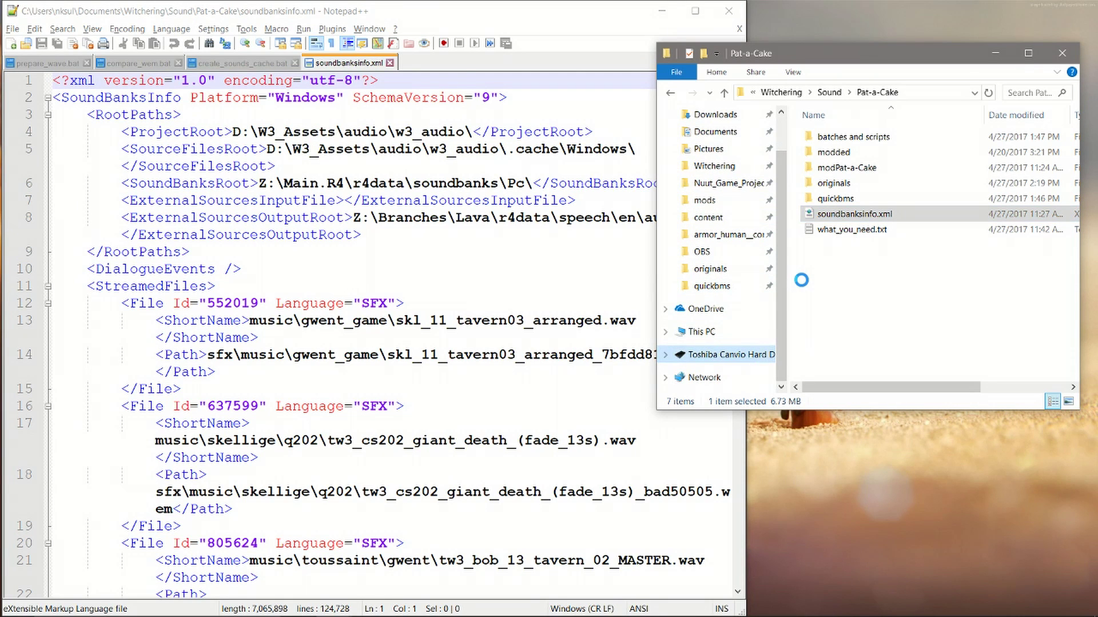
double_click(836, 168)
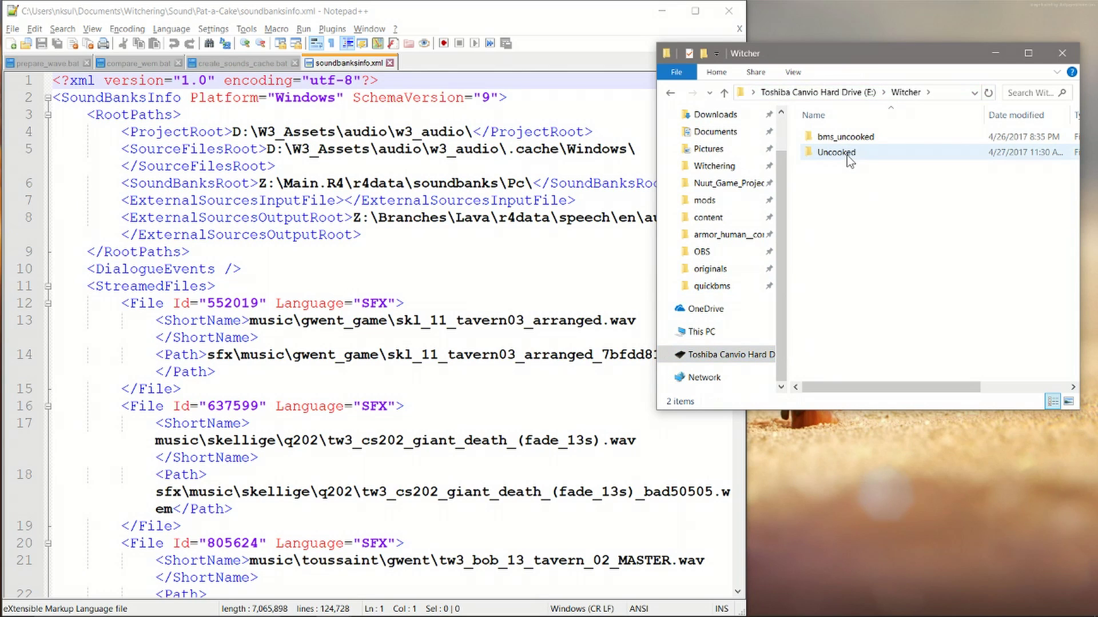
double_click(846, 154)
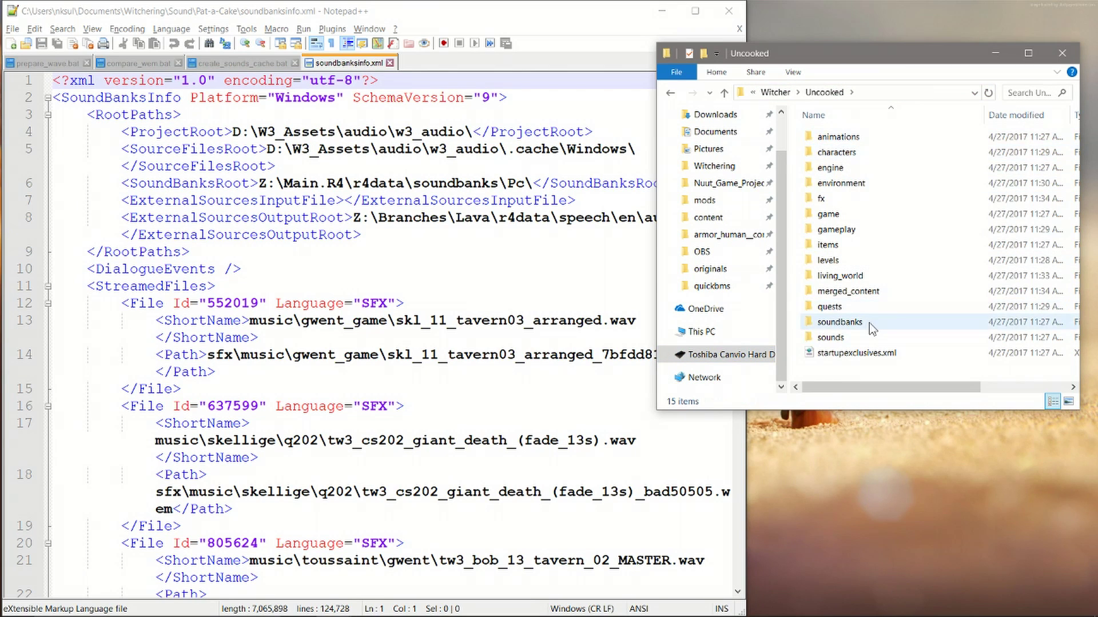
double_click(869, 324)
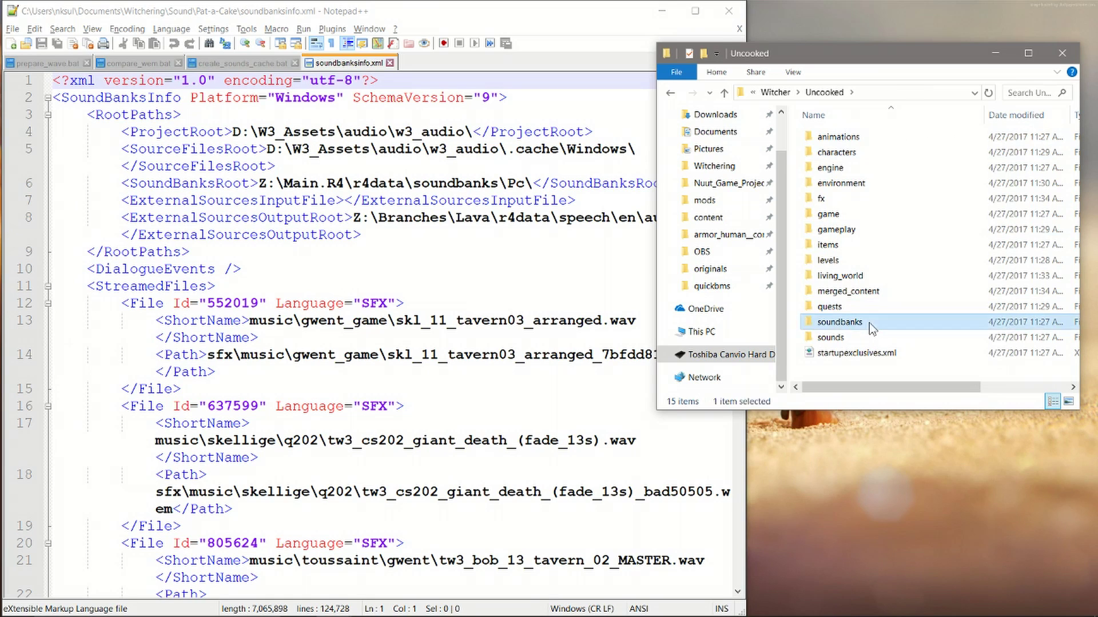
double_click(845, 138)
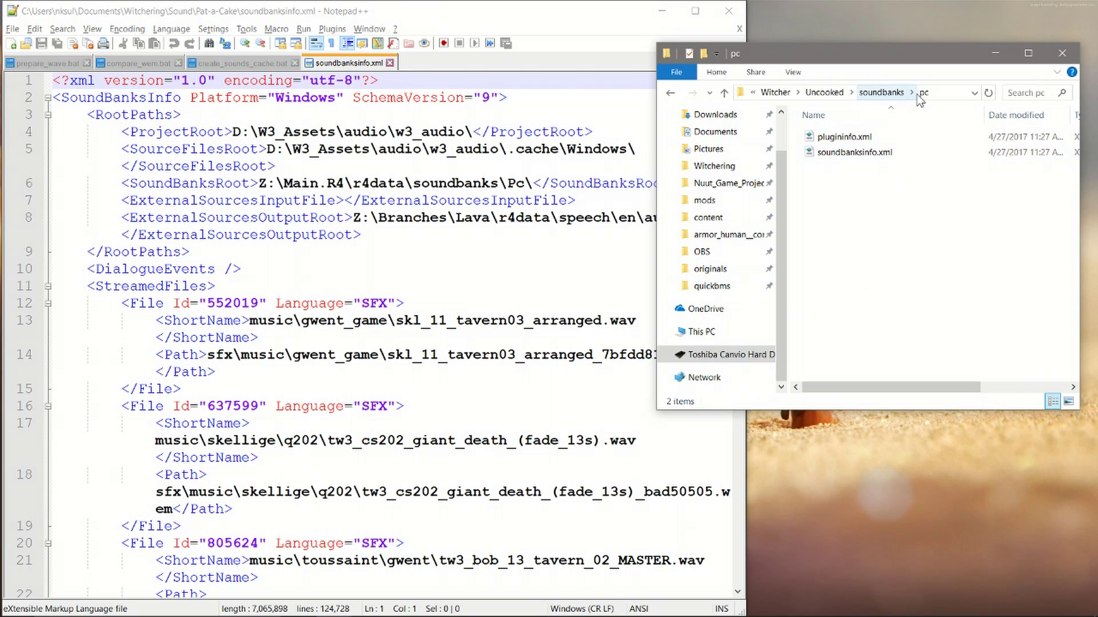
click(919, 157)
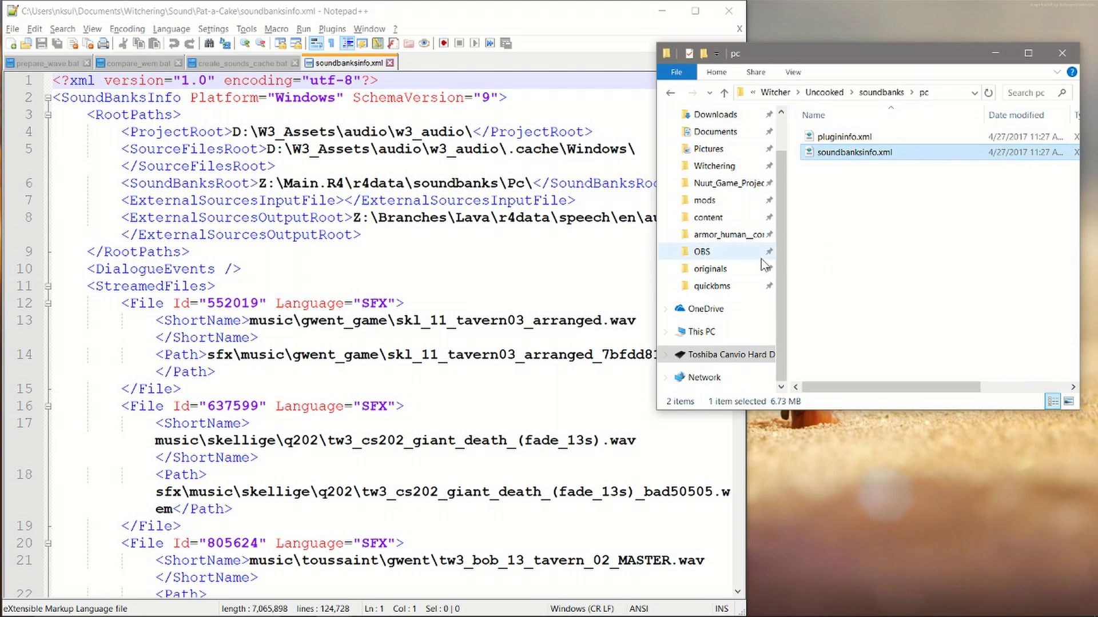
Go back to Witchering\Sound\Pat-a-Cake, check its parent Sound folder, and select the soundbanksinfo.xml copy in Pat-a-Cake
click(709, 166)
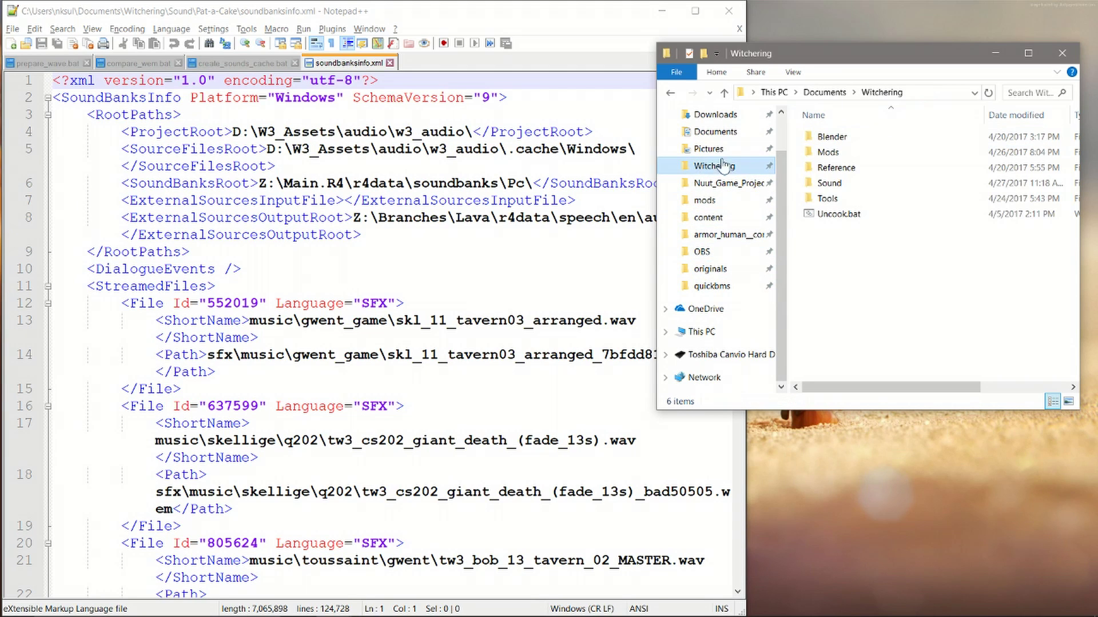
double_click(870, 185)
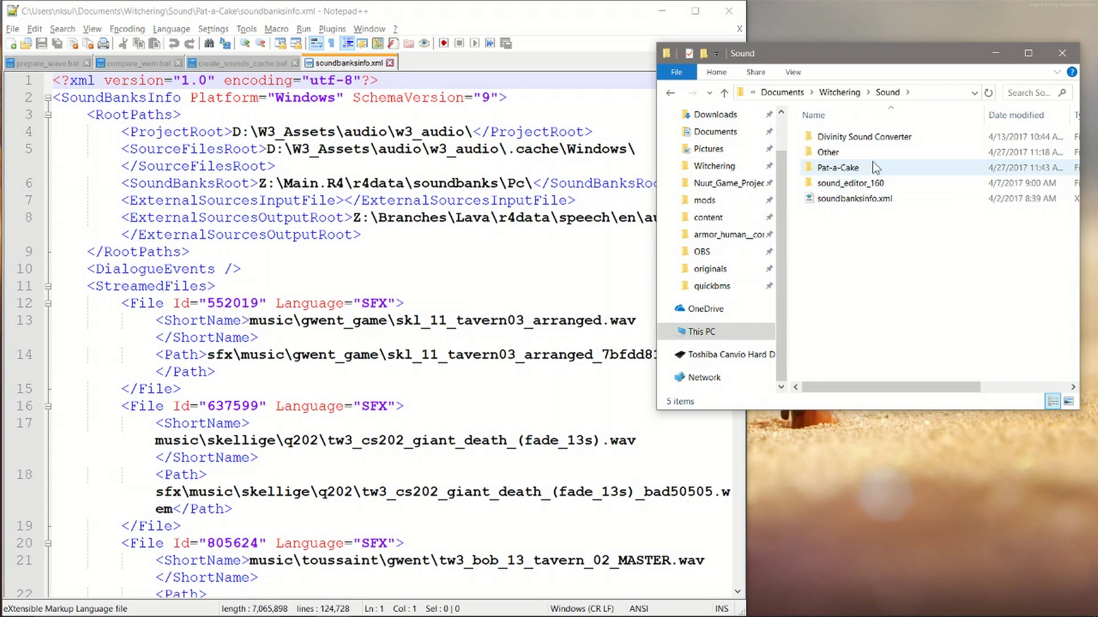
double_click(872, 166)
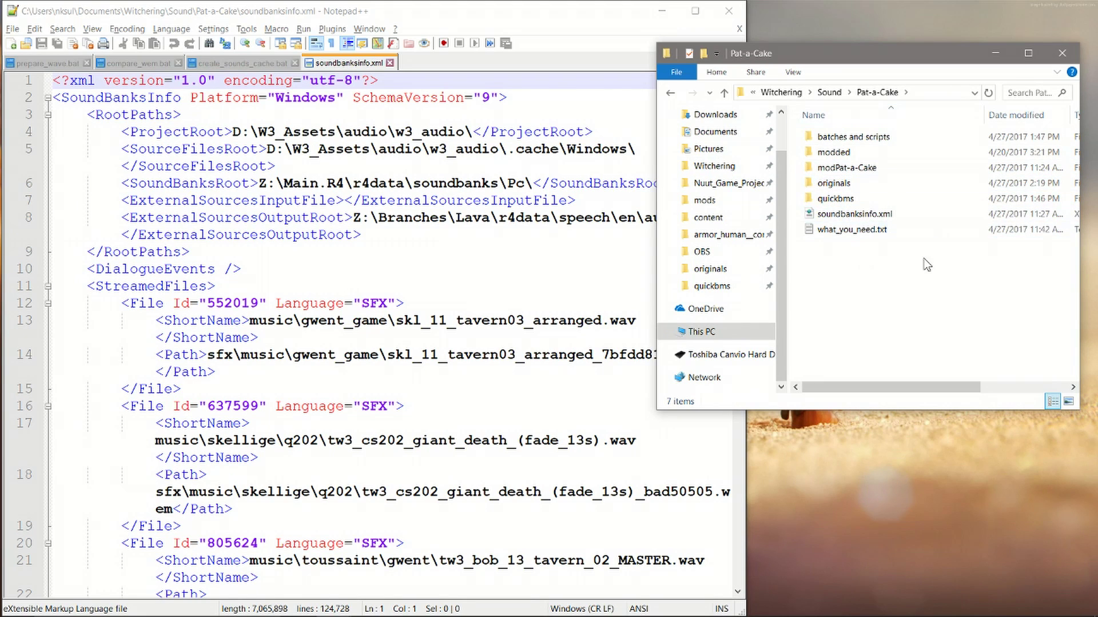
click(829, 92)
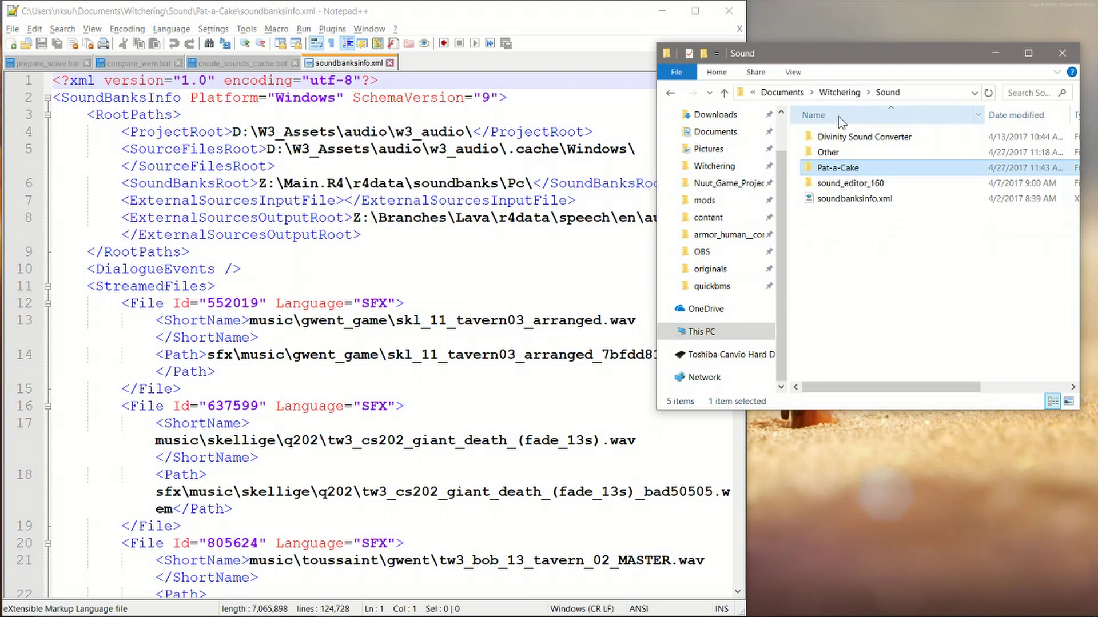
double_click(877, 170)
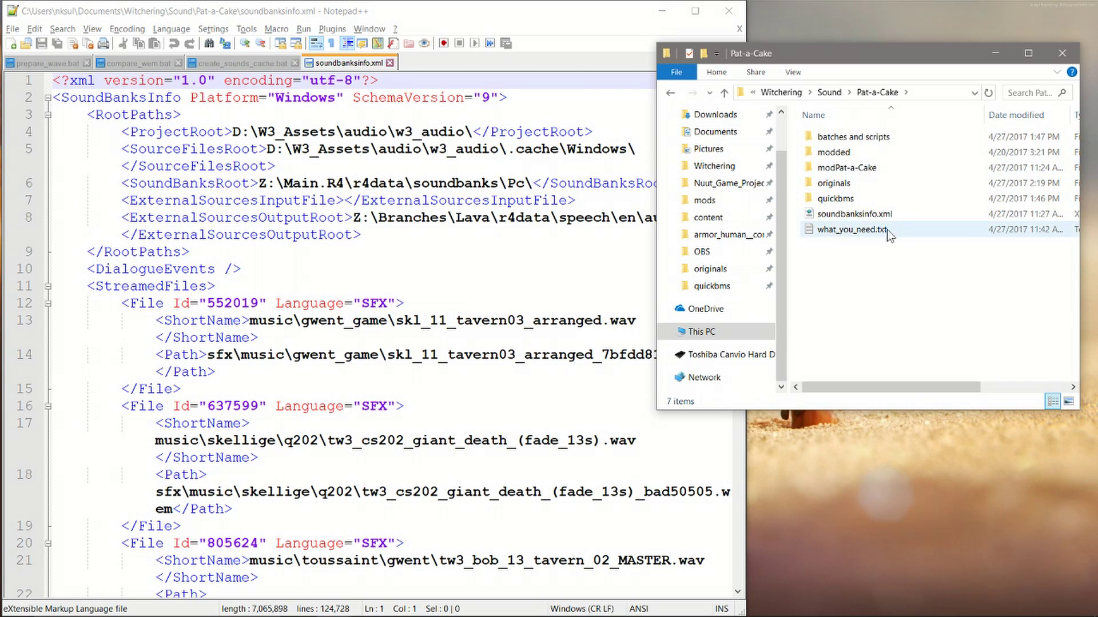
click(886, 215)
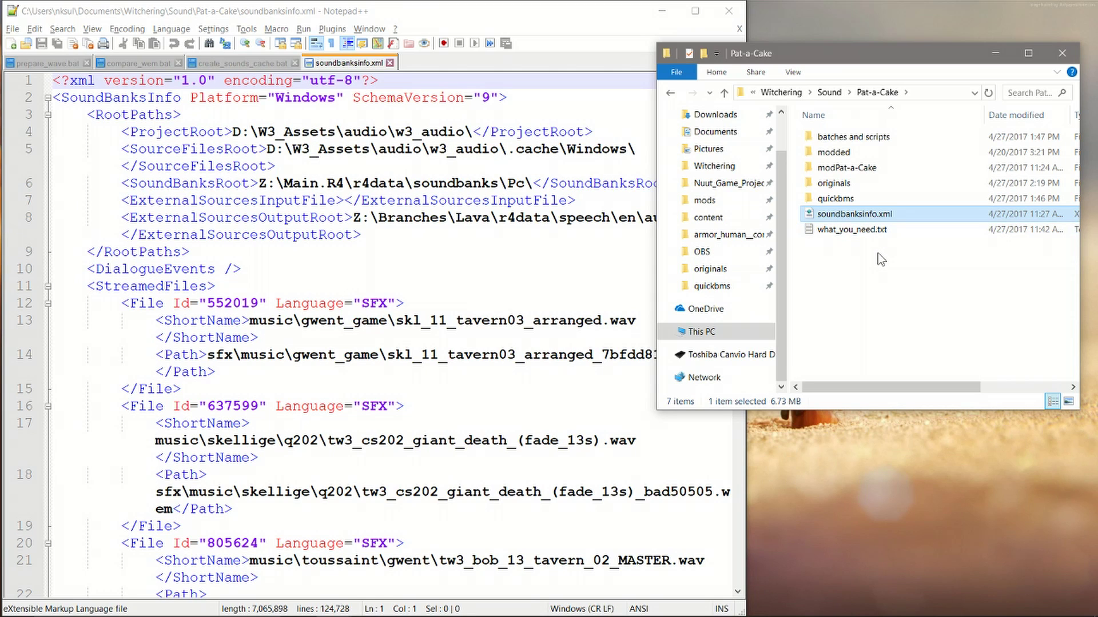
Search soundbanksinfo.xml in Notepad++ for "combat", stepping through the matches to the tw3_km_01_combat_layer2.wav entry
click(617, 98)
key(ctrl+f)
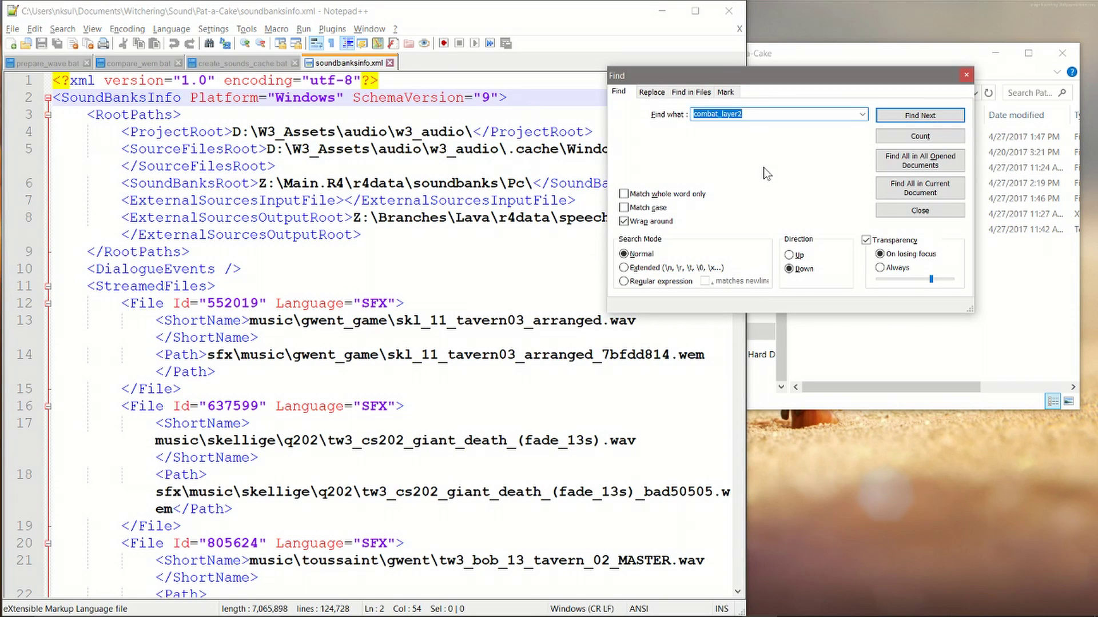
text(combat)
key(Return)
key(Return)
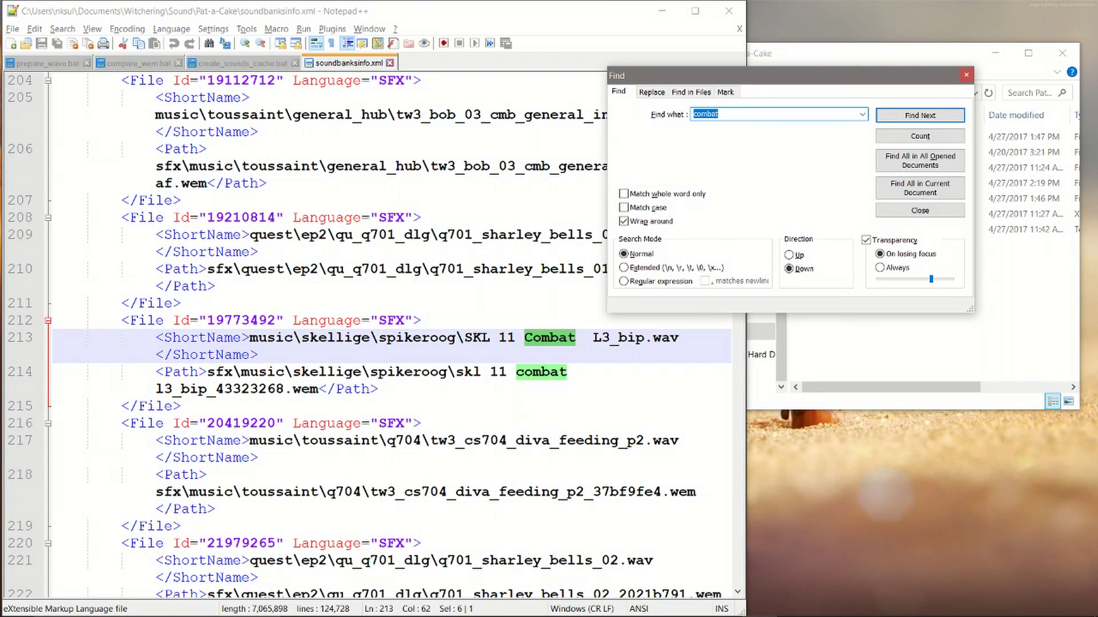
key(Return)
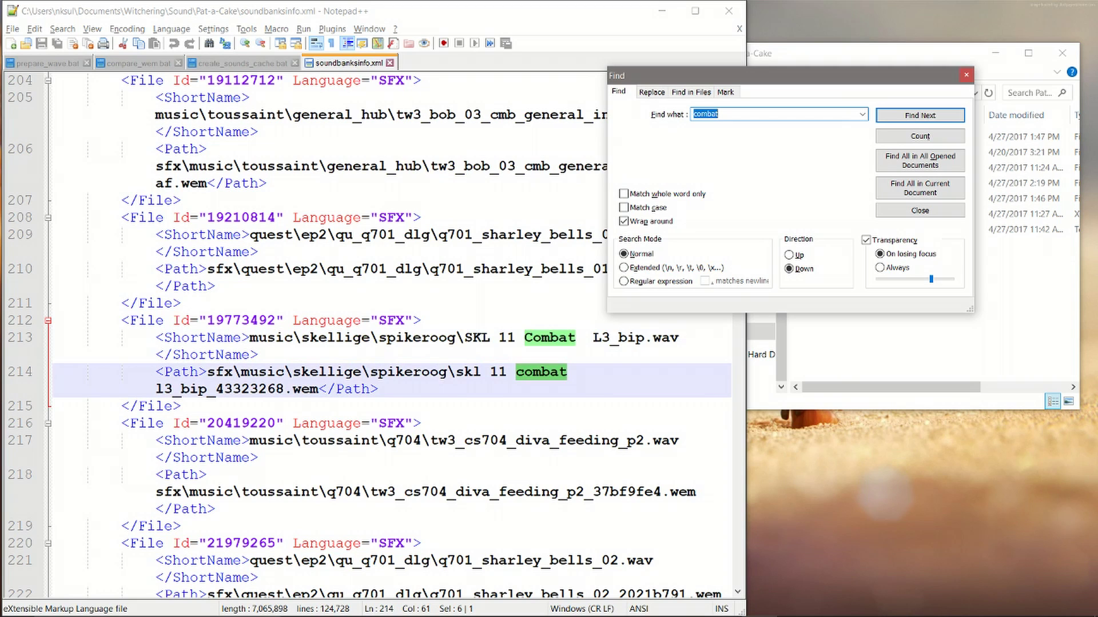
key(Return)
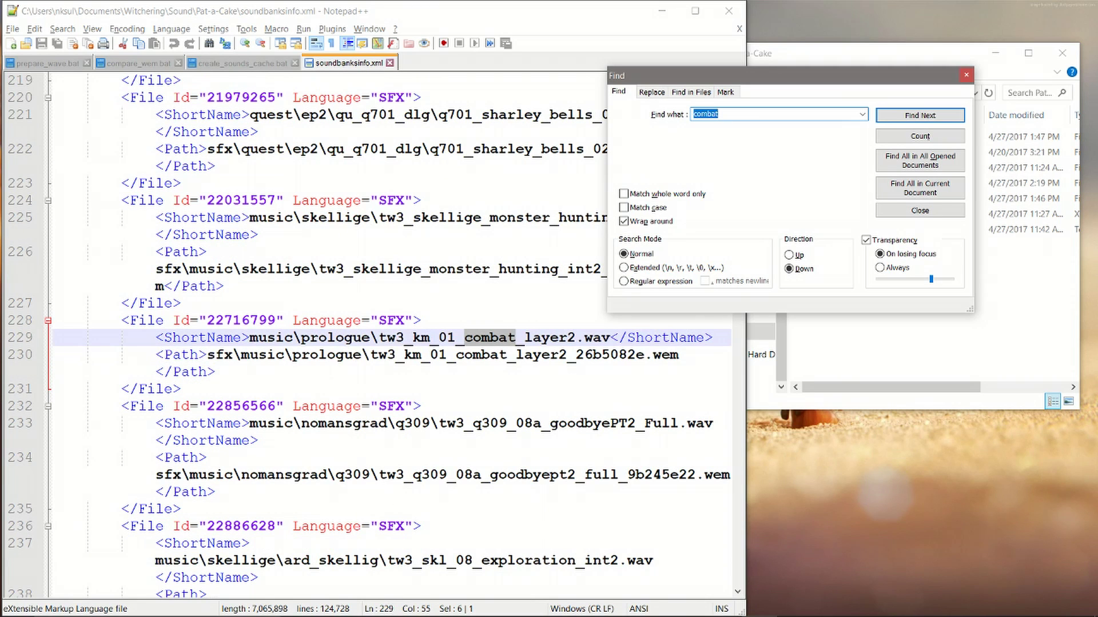
Examine the ShortName path of the tw3_km_01_combat_layer2.wav entry, highlighting its "prologue" folder part
drag(301, 337, 369, 338)
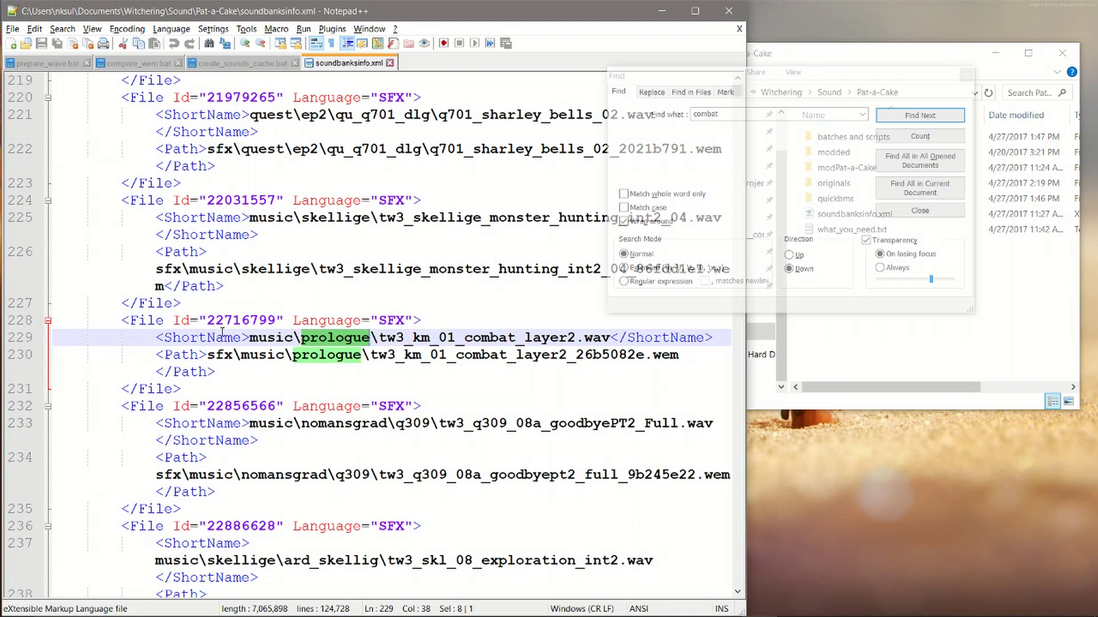
click(223, 337)
click(496, 337)
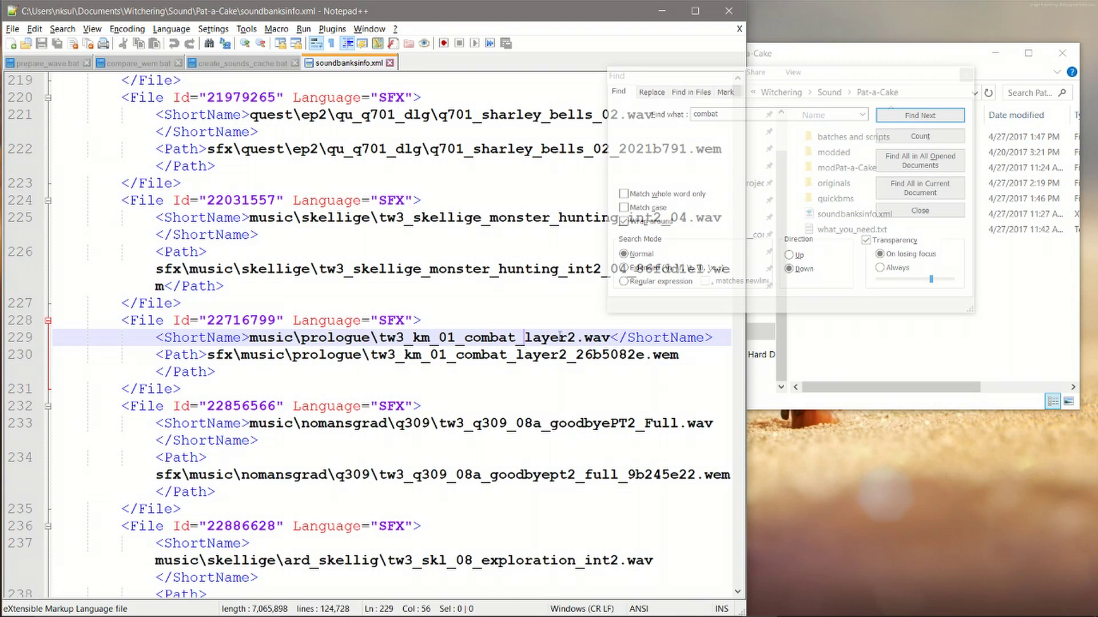
Copy the whole File entry for tw3_km_01_combat_layer2.wav from soundbanksinfo.xml into a new blank document
click(123, 323)
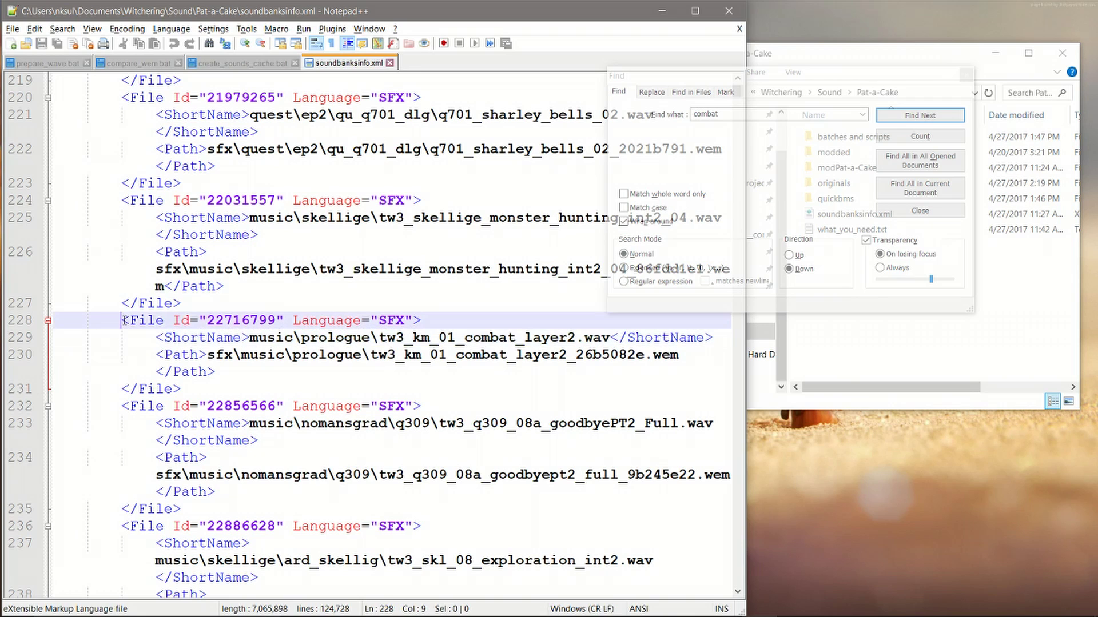
shift+click(197, 385)
key(ctrl+c)
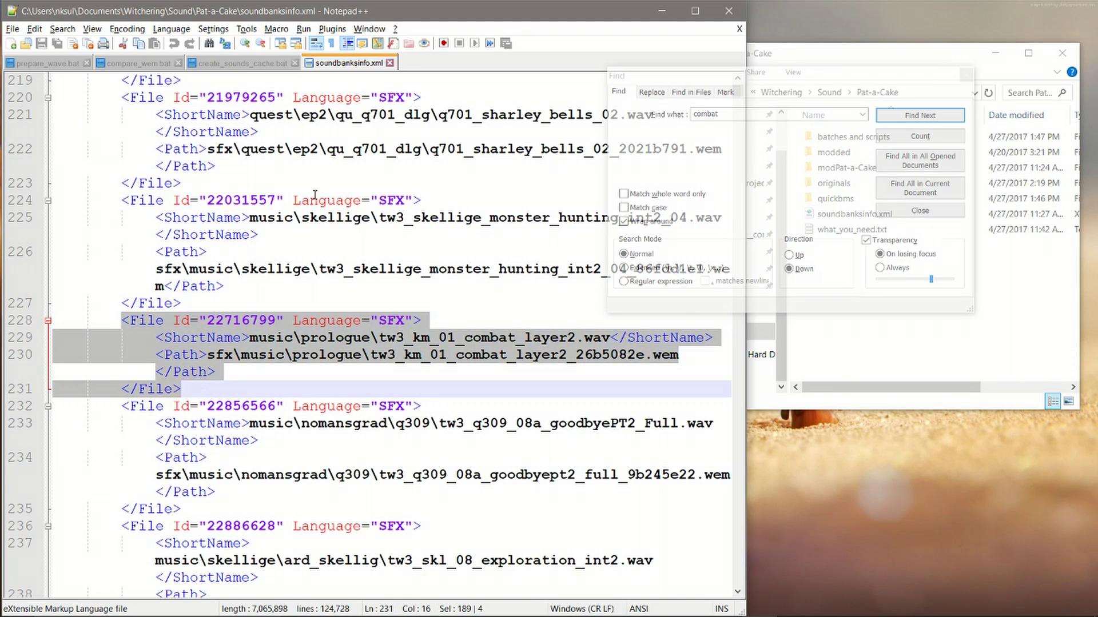
key(ctrl+n)
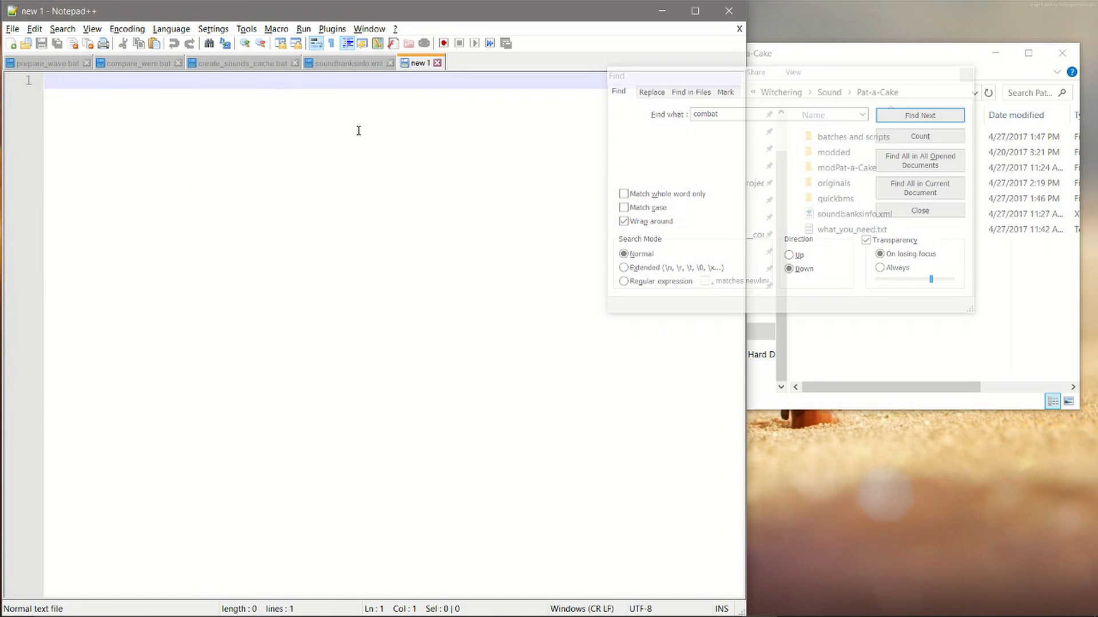
key(ctrl+v)
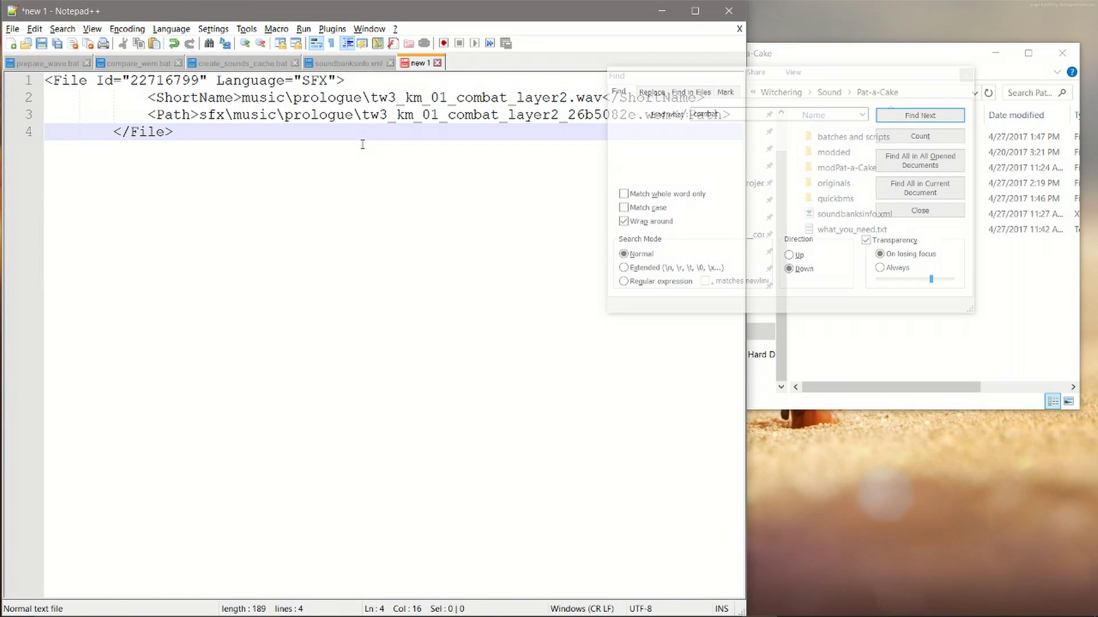
Highlight "combat_layer2" in the copied entry, and search soundbanksinfo.xml for its counterpart "combat_layer1"
click(456, 97)
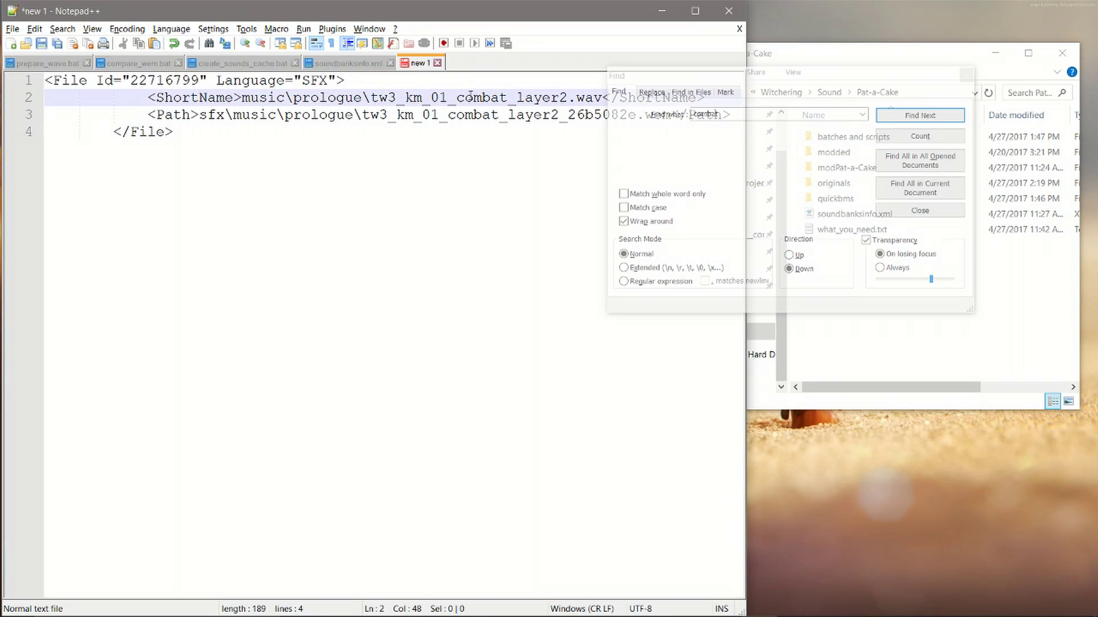
shift+click(570, 99)
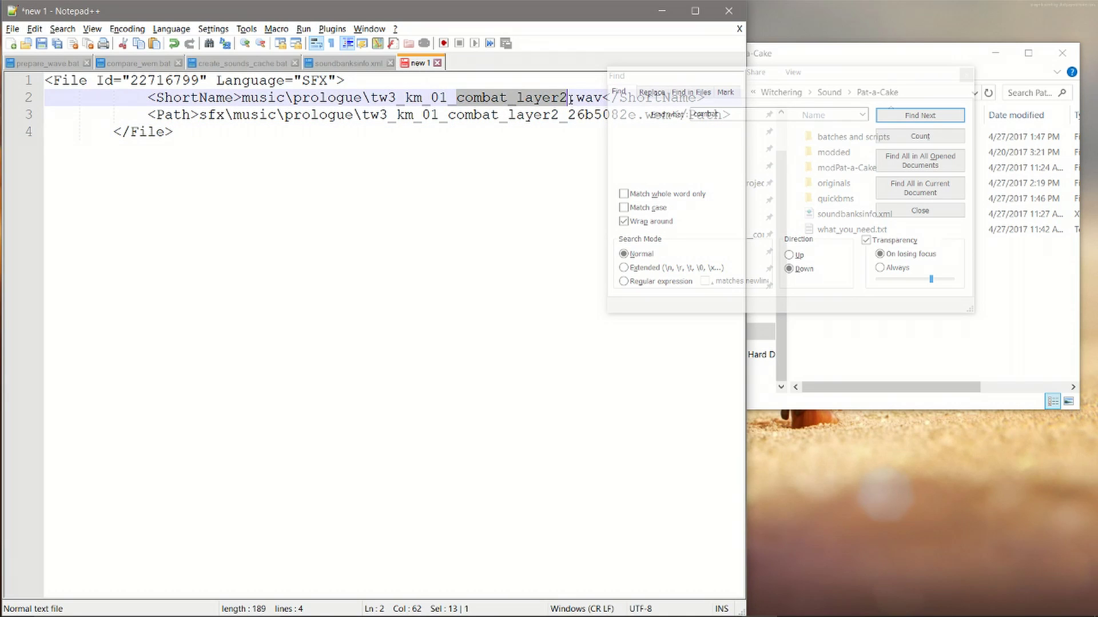
click(367, 62)
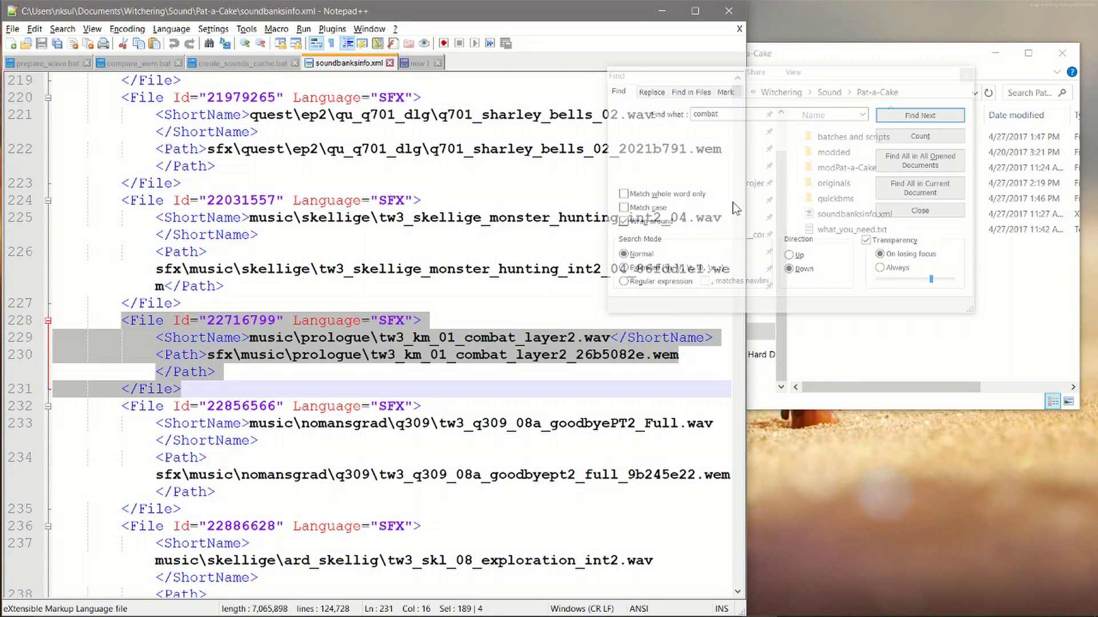
click(797, 113)
text(_layer1)
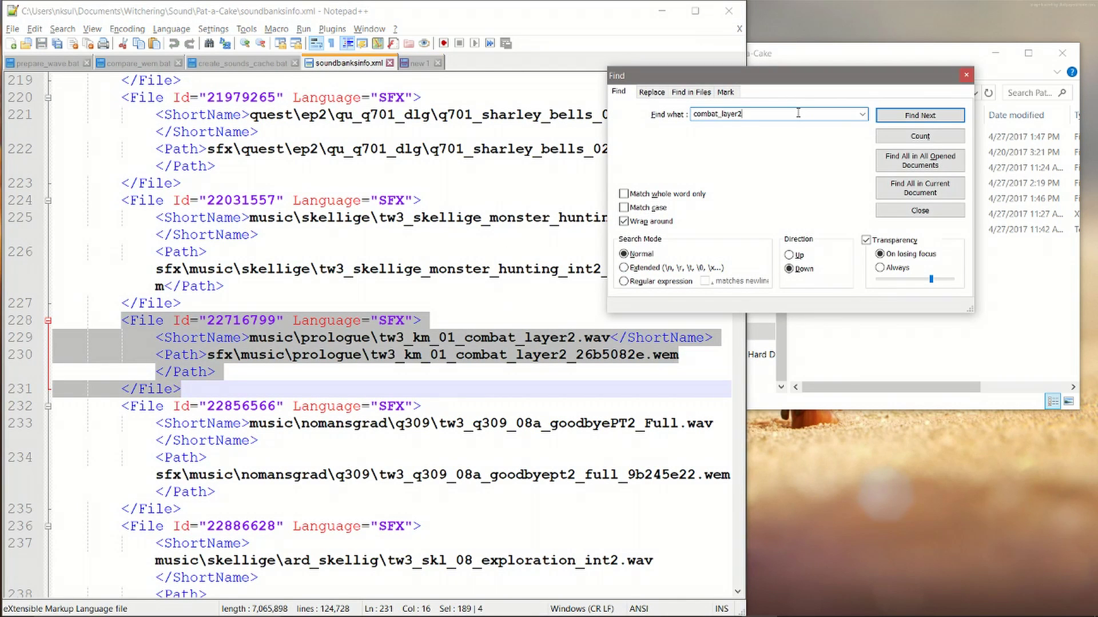
key(Return)
key(Escape)
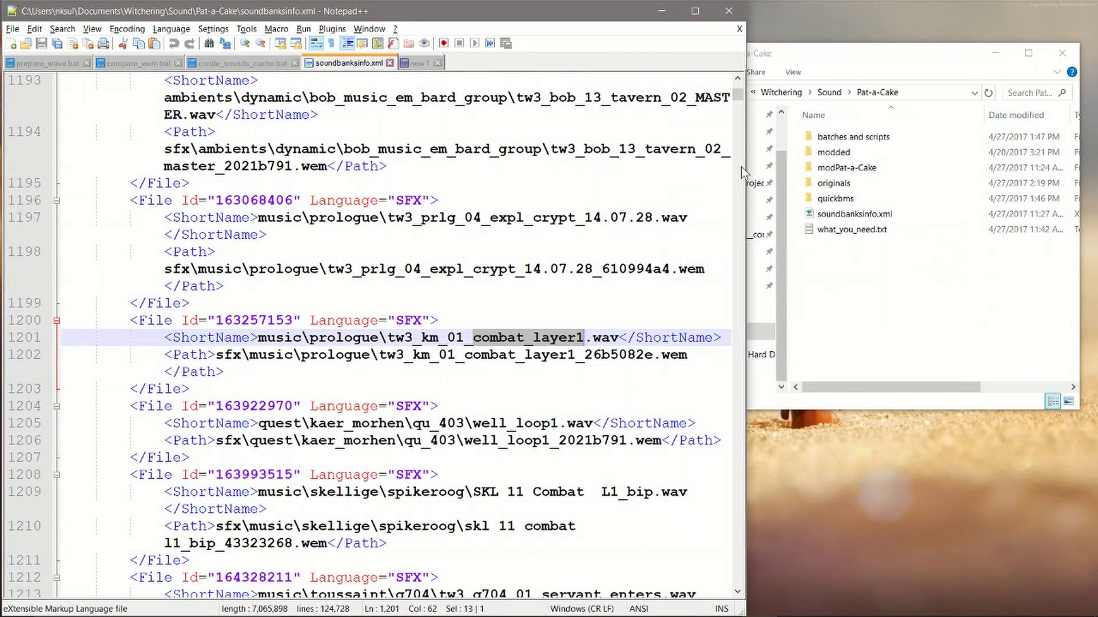
Copy the whole tw3_km_01_combat_layer1.wav File entry into the new document, below the layer2 entry and separated by a blank line
click(139, 321)
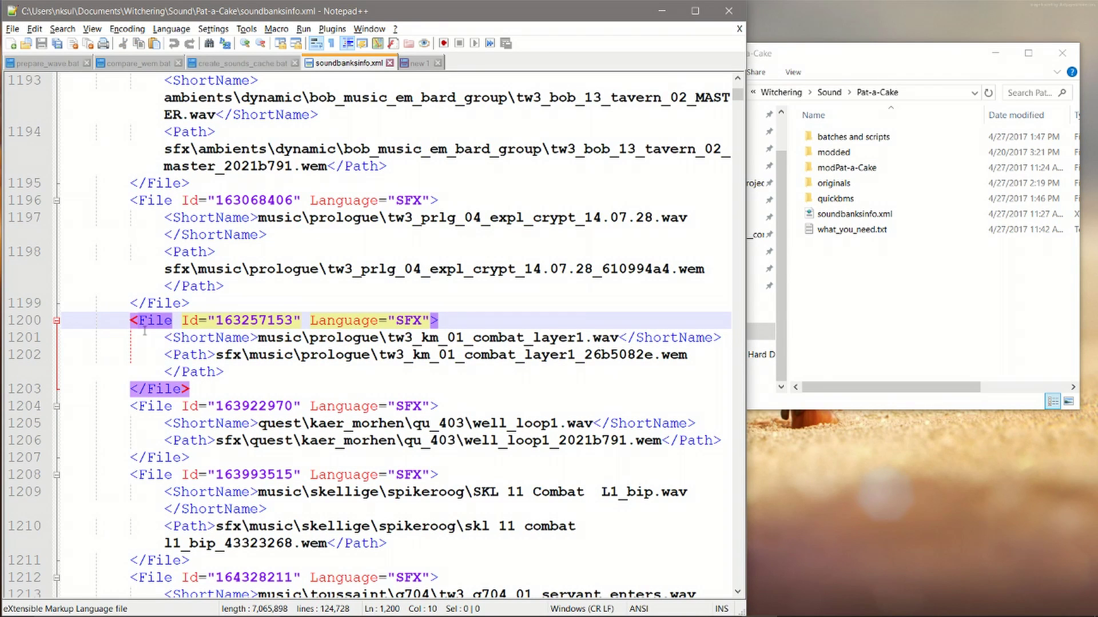
shift+click(204, 393)
key(ctrl+c)
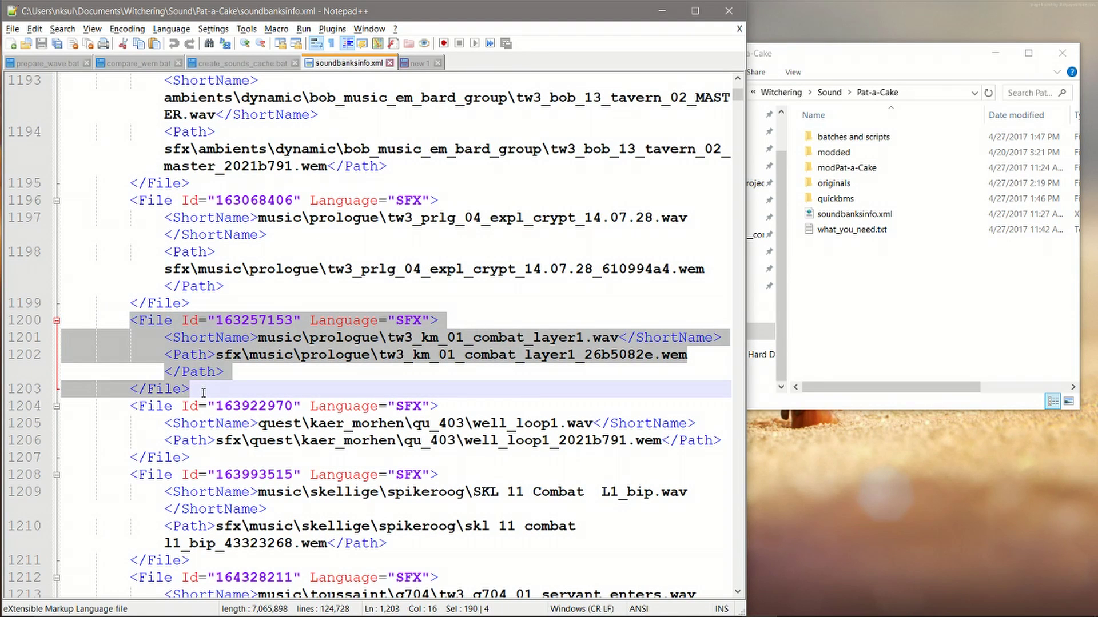
click(421, 63)
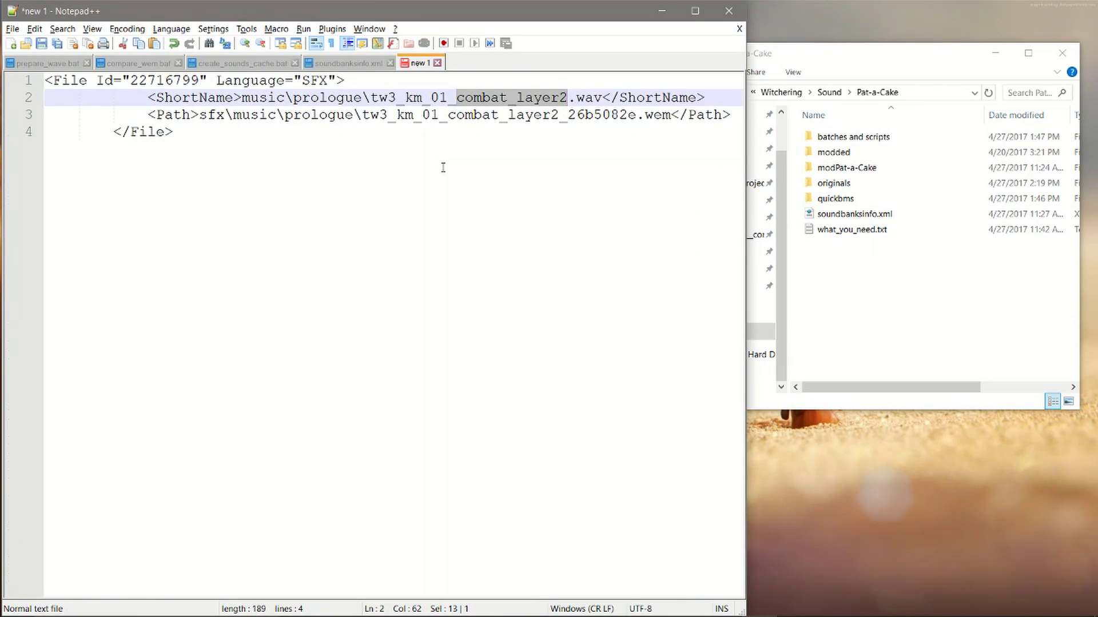
click(443, 167)
key(Return)
key(Return)
key(ctrl+v)
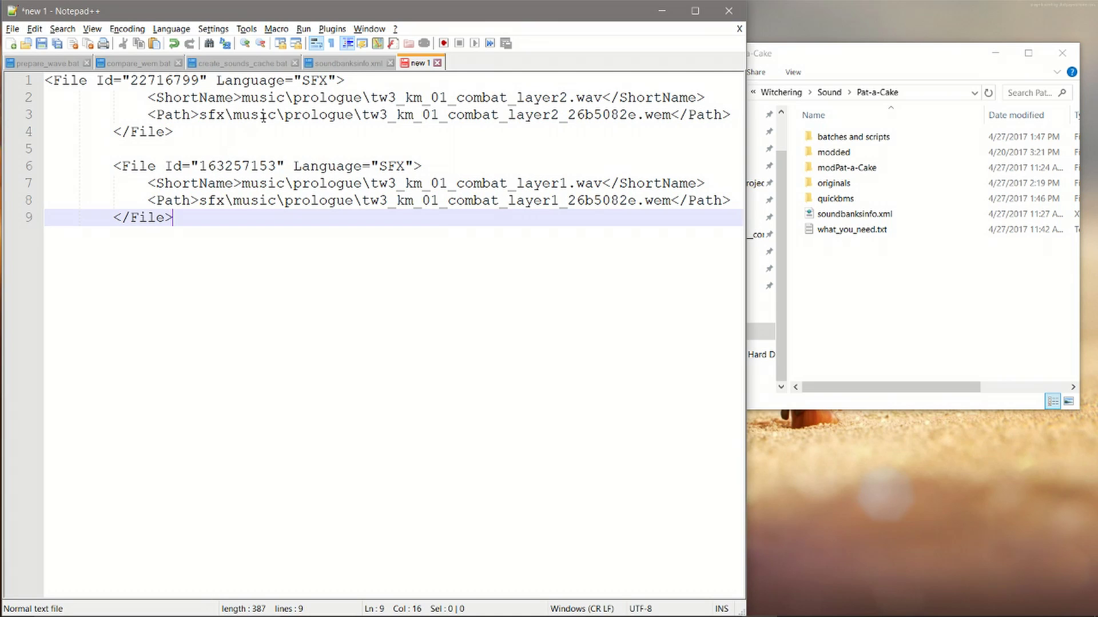
Compare the File Ids of the two noted entries and copy the combat_layer2 Id, 22716799
double_click(203, 167)
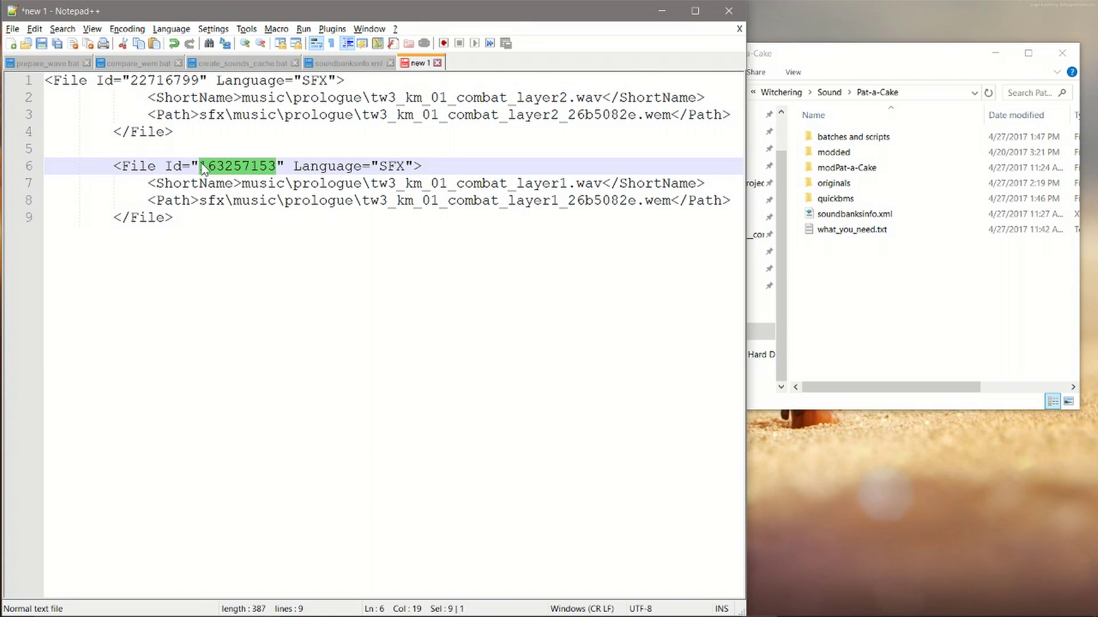
click(197, 84)
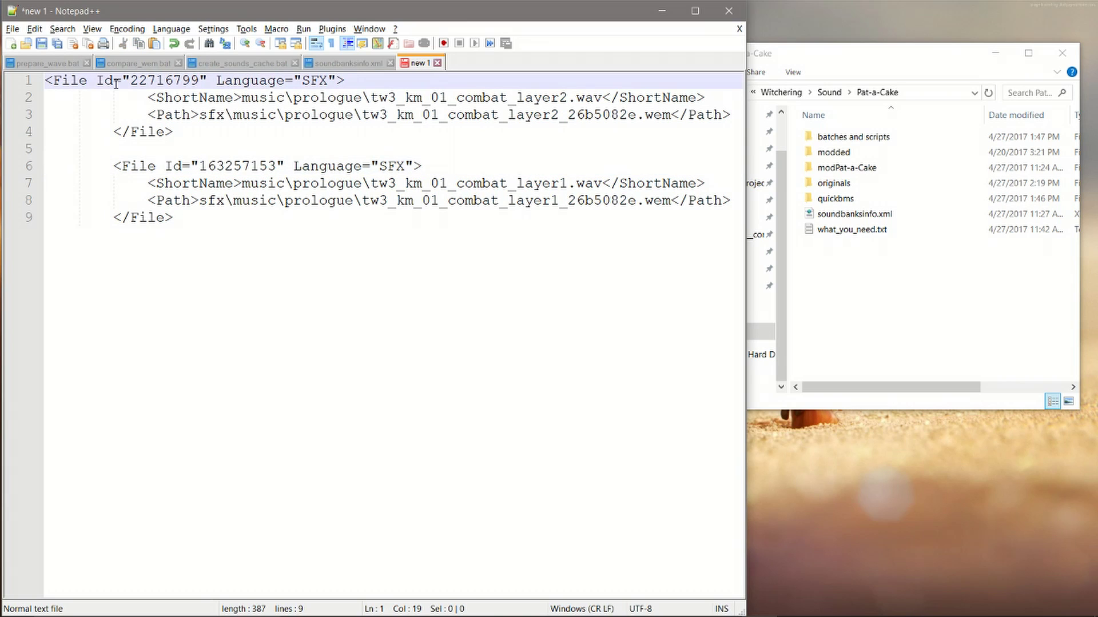
key(ctrl+shift+Left)
key(ctrl+c)
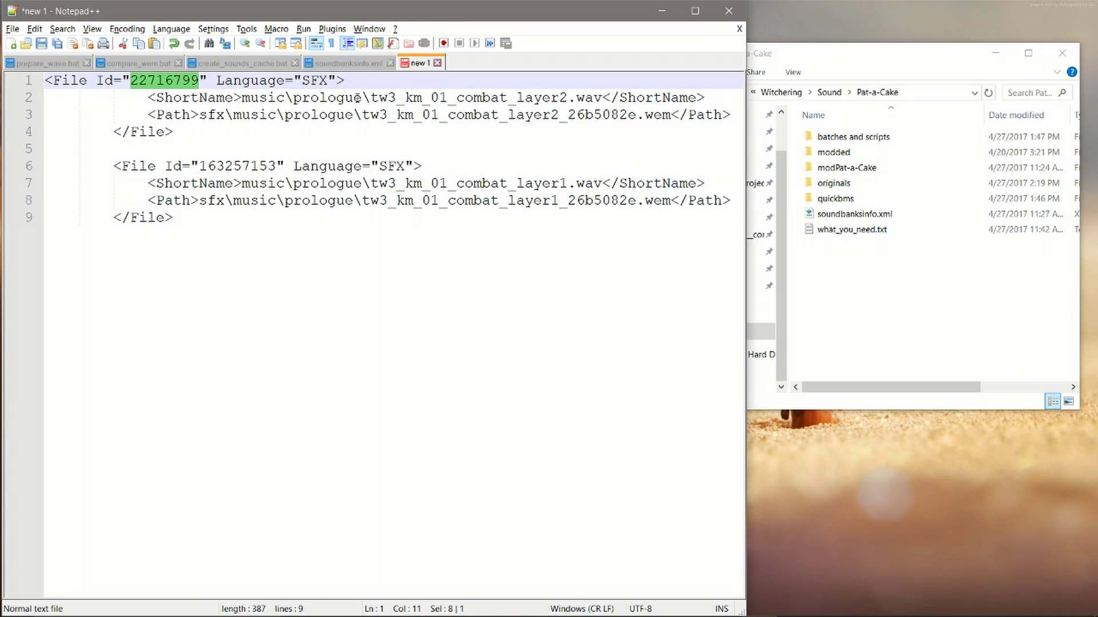
click(845, 80)
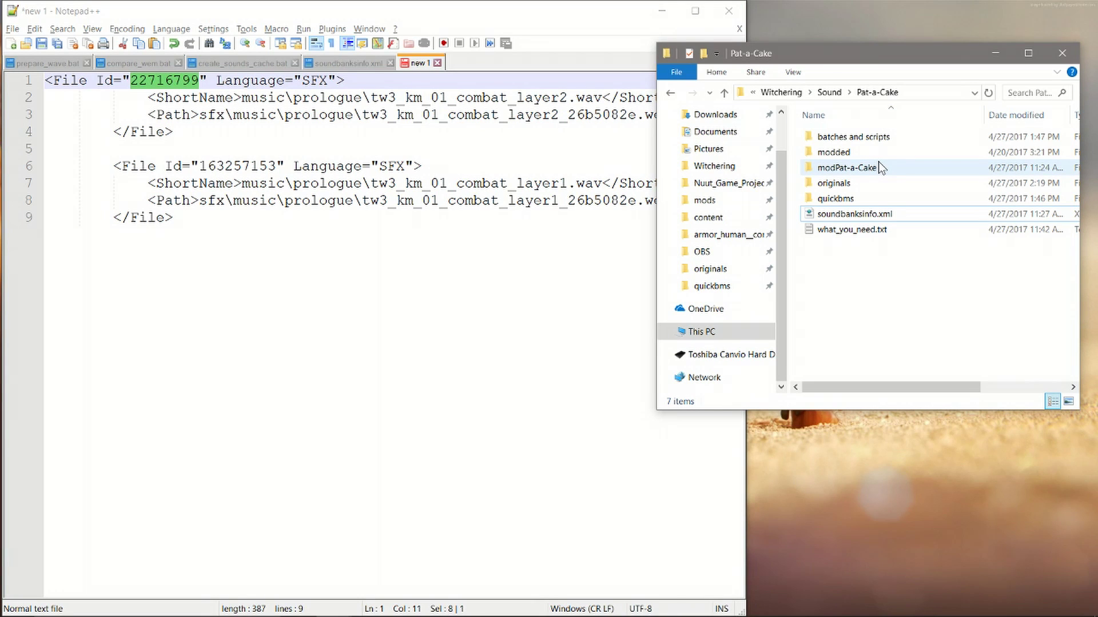
click(156, 17)
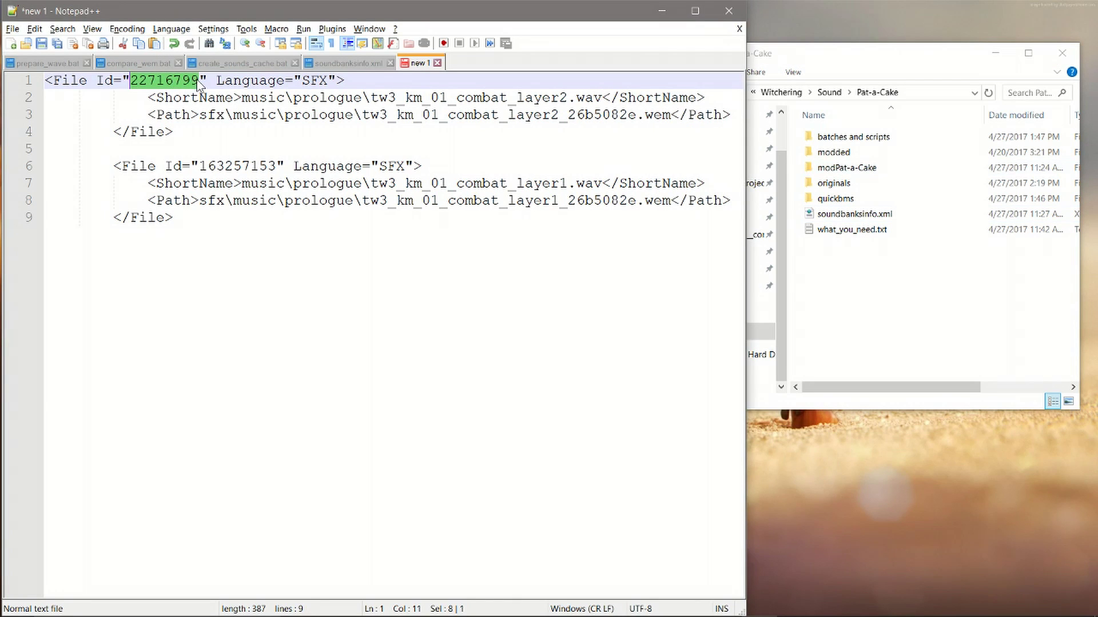
In File Explorer, open Pat-a-Cake\originals\wem and search it for the copied Id 22716799
click(894, 201)
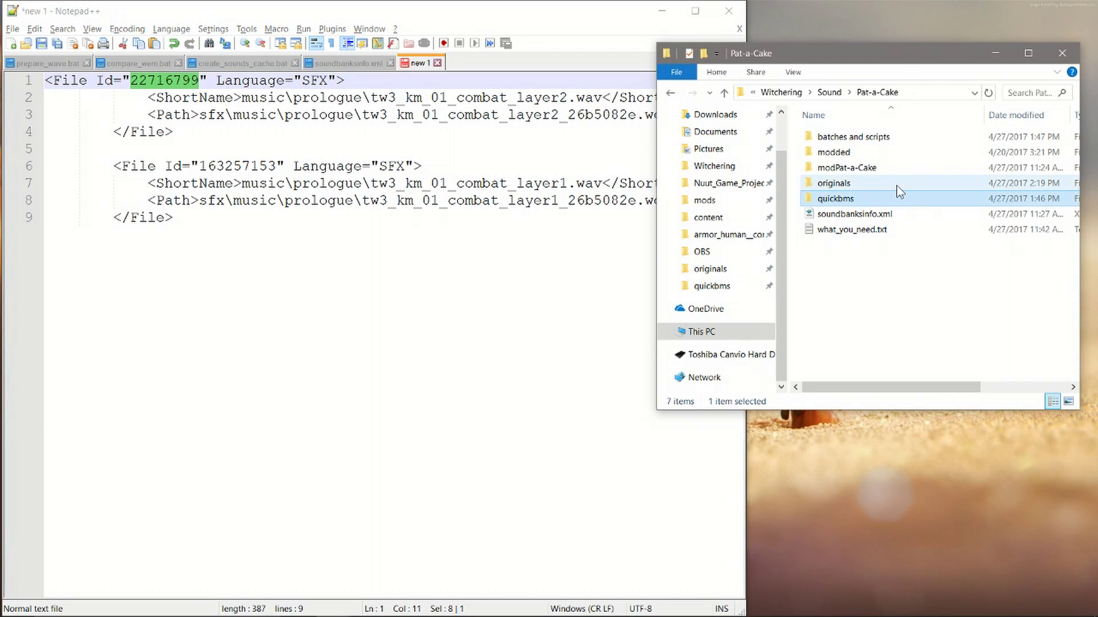
double_click(897, 187)
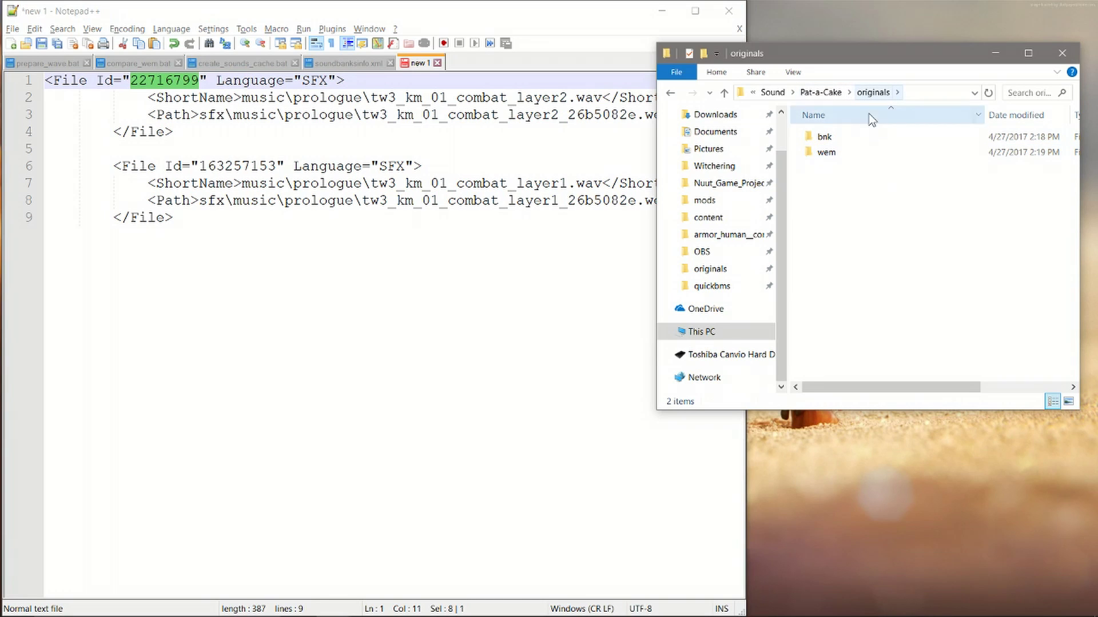
double_click(827, 152)
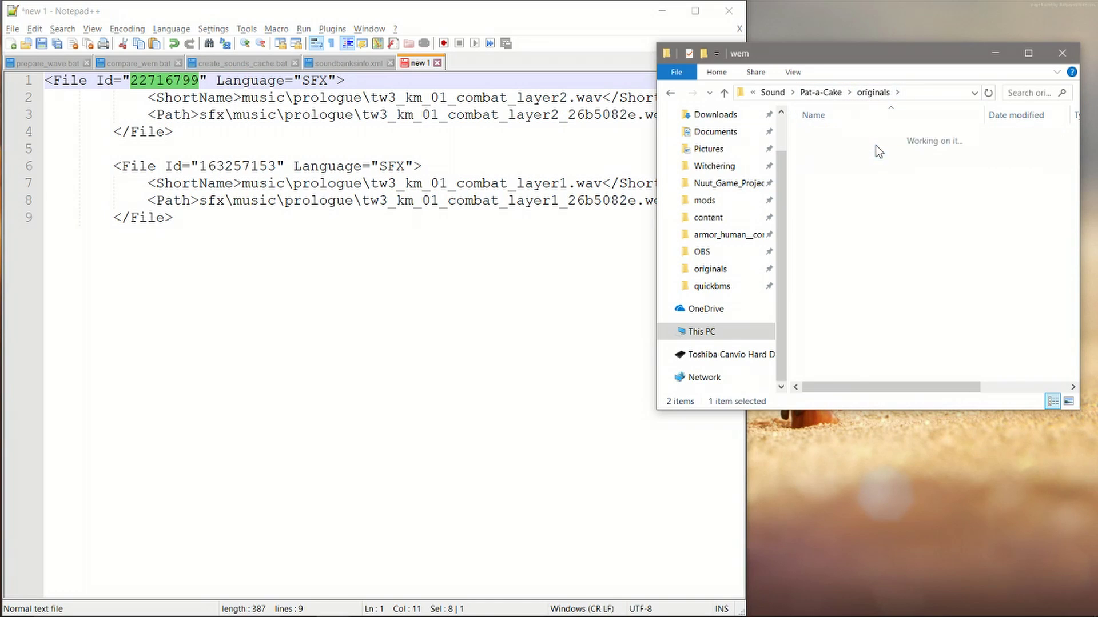
click(1041, 94)
key(ctrl+v)
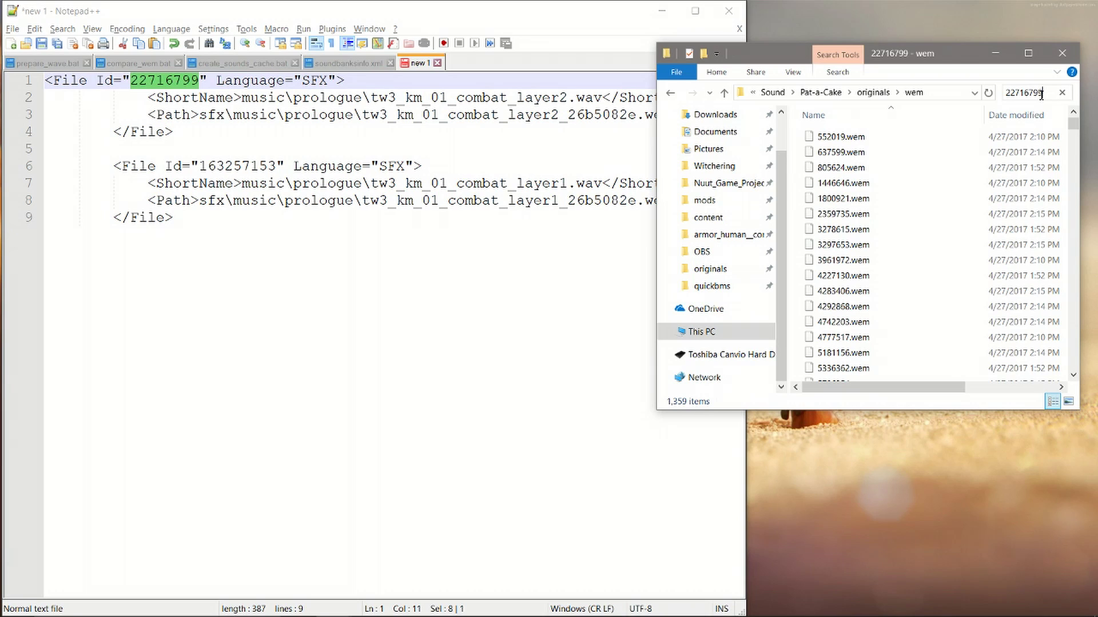
Copy 22716799.wem from the search results into the Witchering\Sound\Divinity Sound Converter folder
click(967, 125)
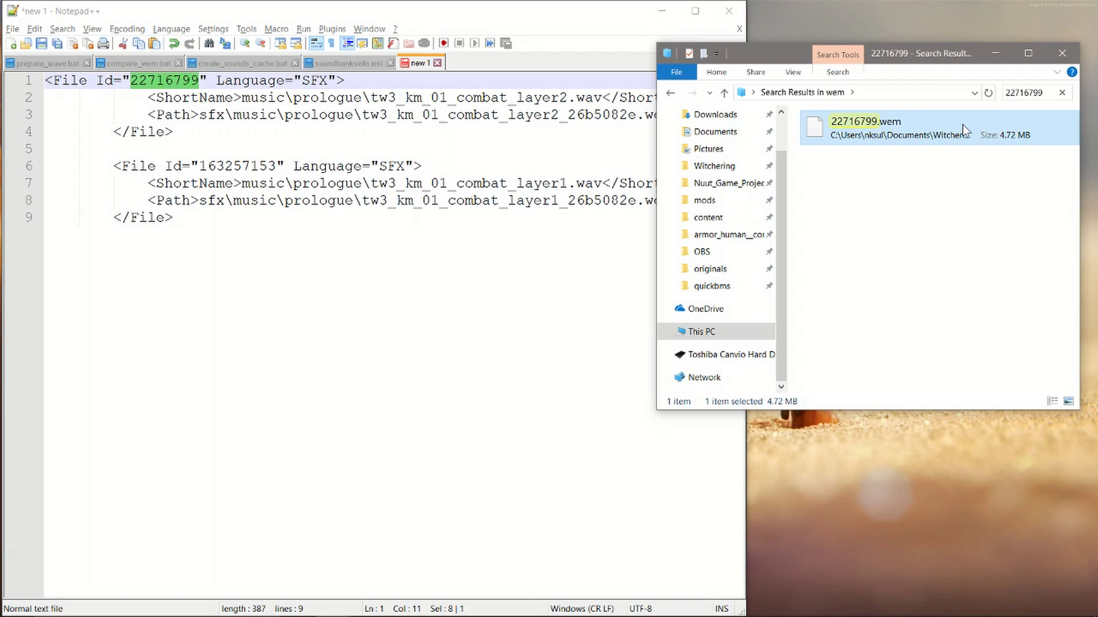
click(790, 94)
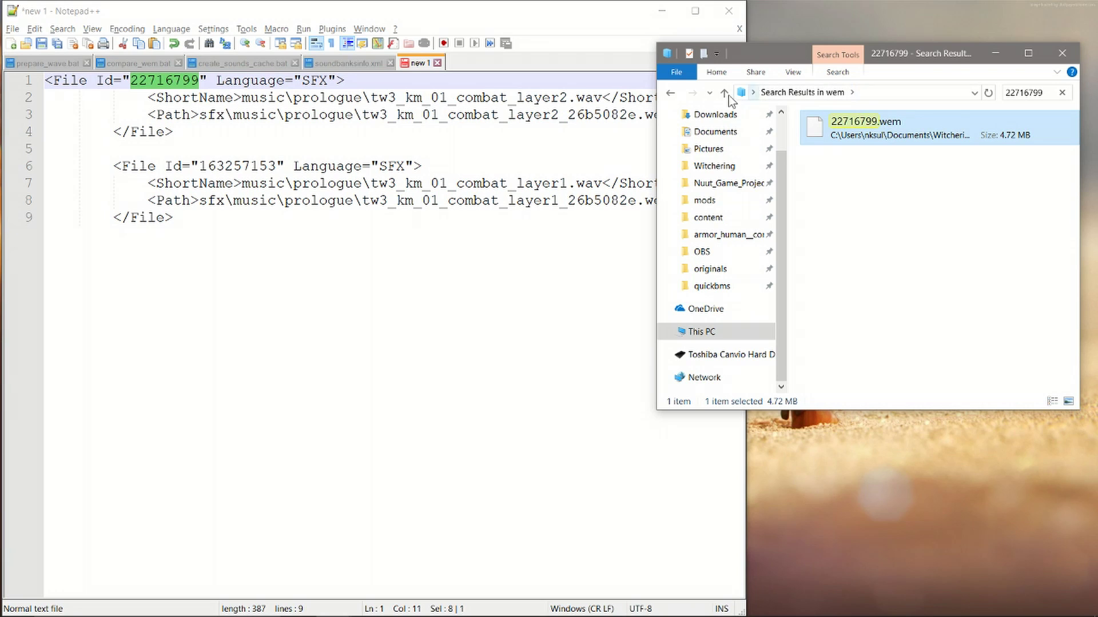
click(671, 92)
click(671, 93)
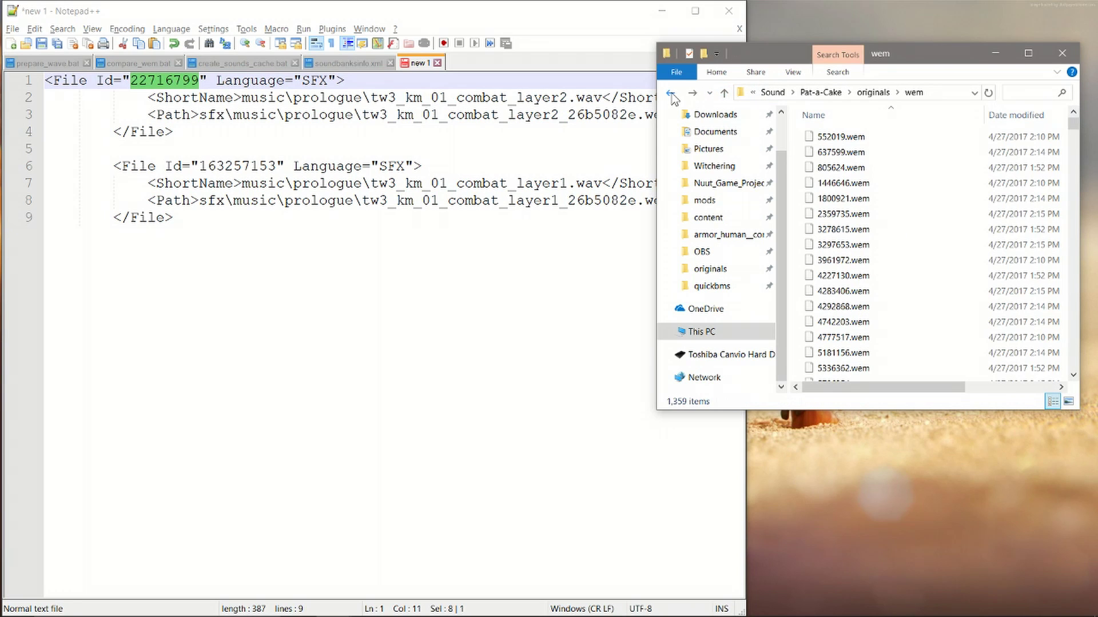
click(821, 92)
click(845, 92)
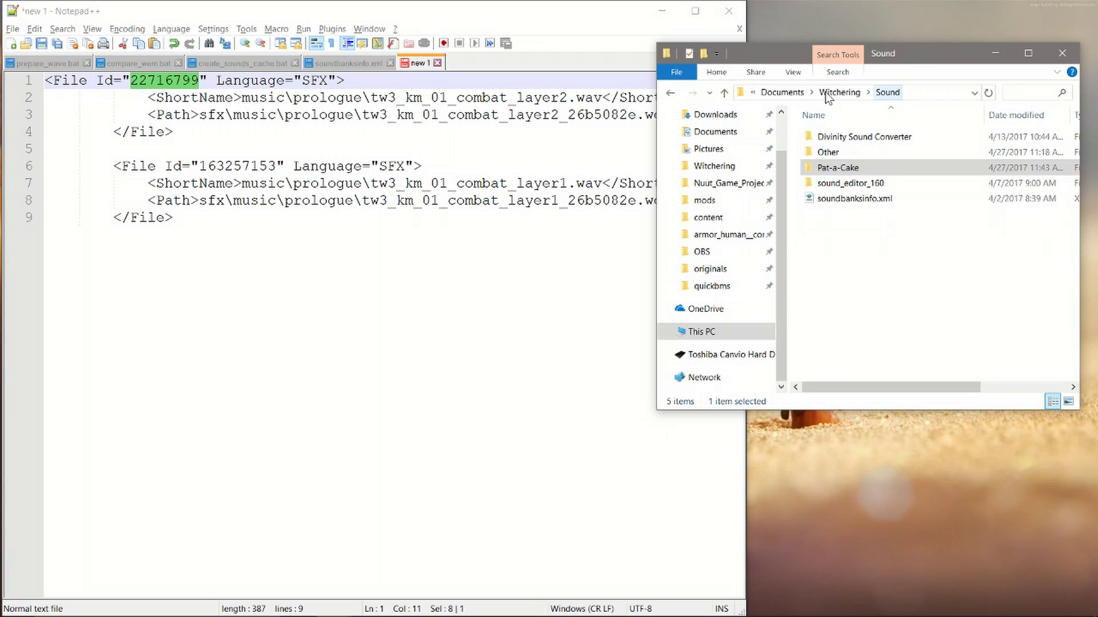
click(879, 138)
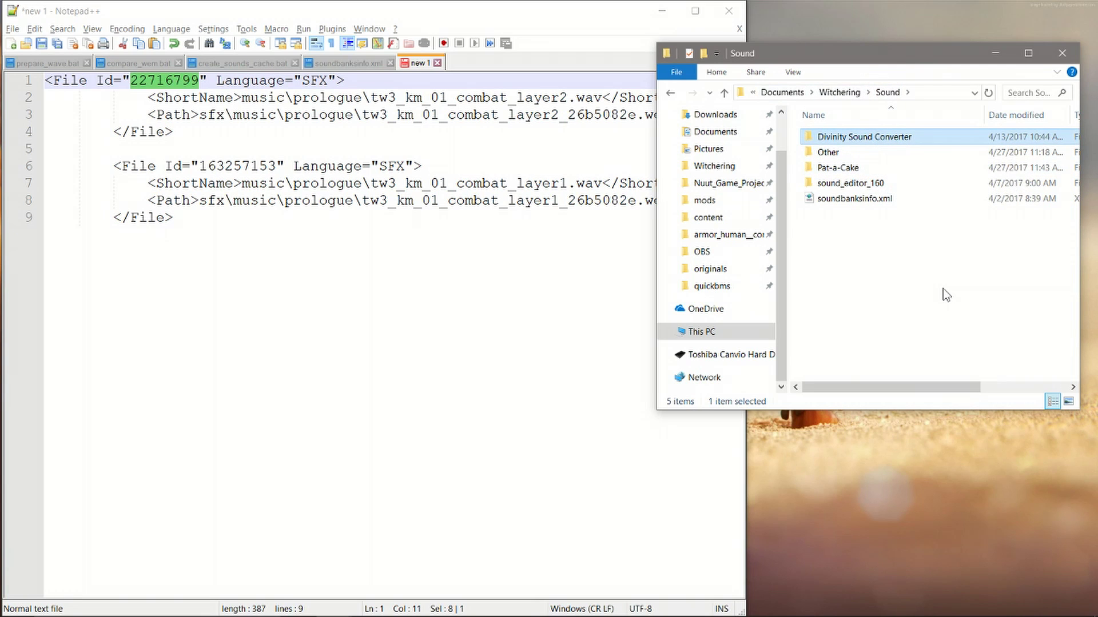
key(Return)
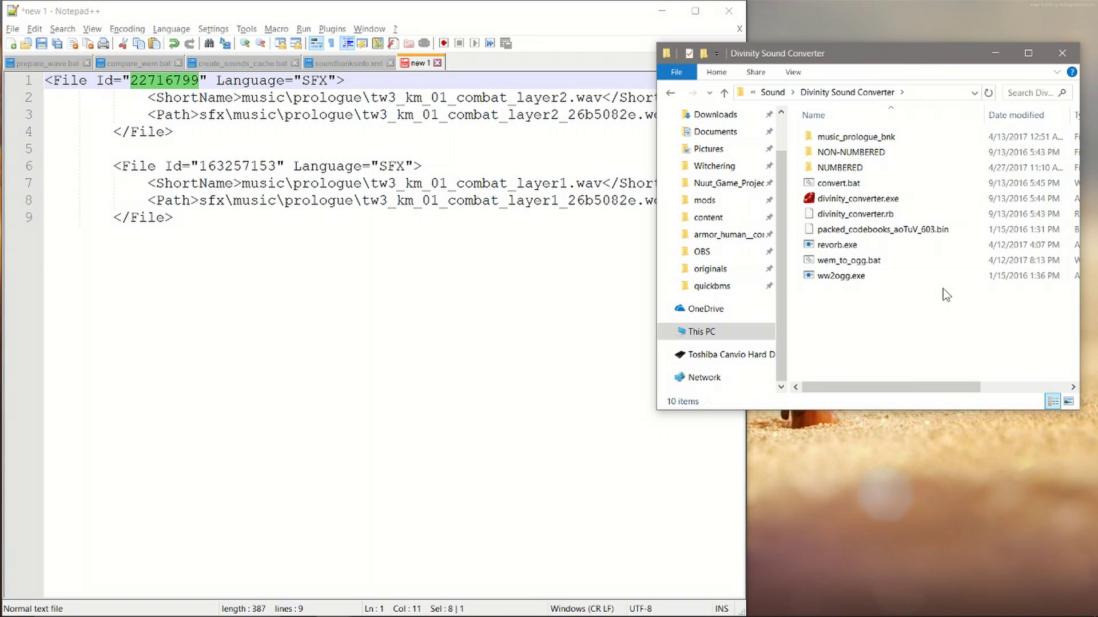
key(Down)
key(Up)
key(Down)
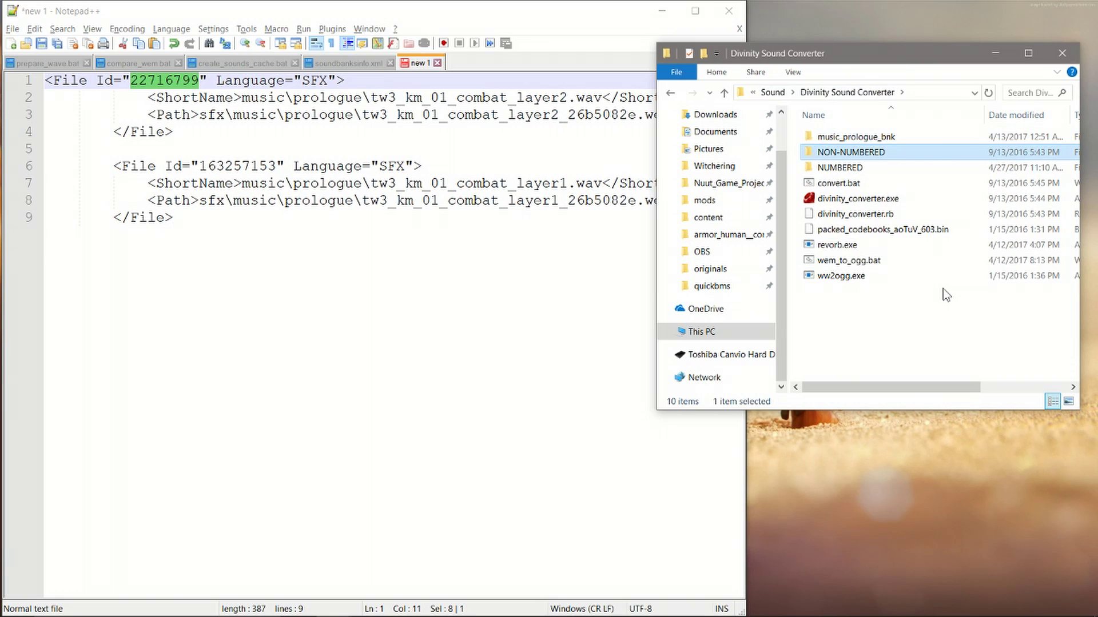
click(942, 289)
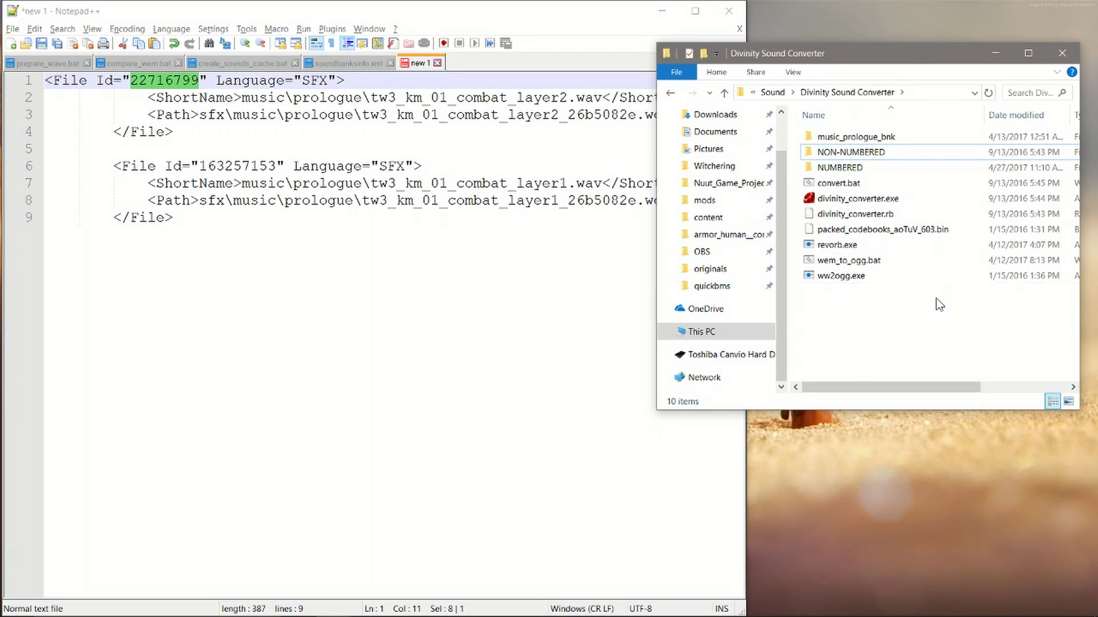
key(ctrl+v)
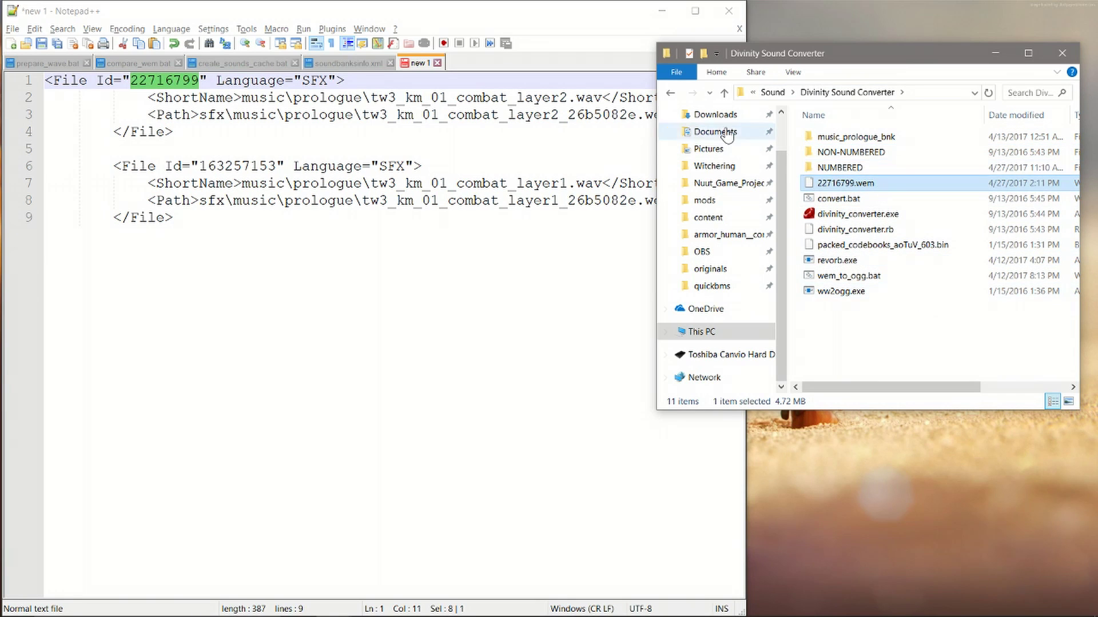
Return to the Sound folder and reopen Pat-a-Cake\originals\wem
click(671, 94)
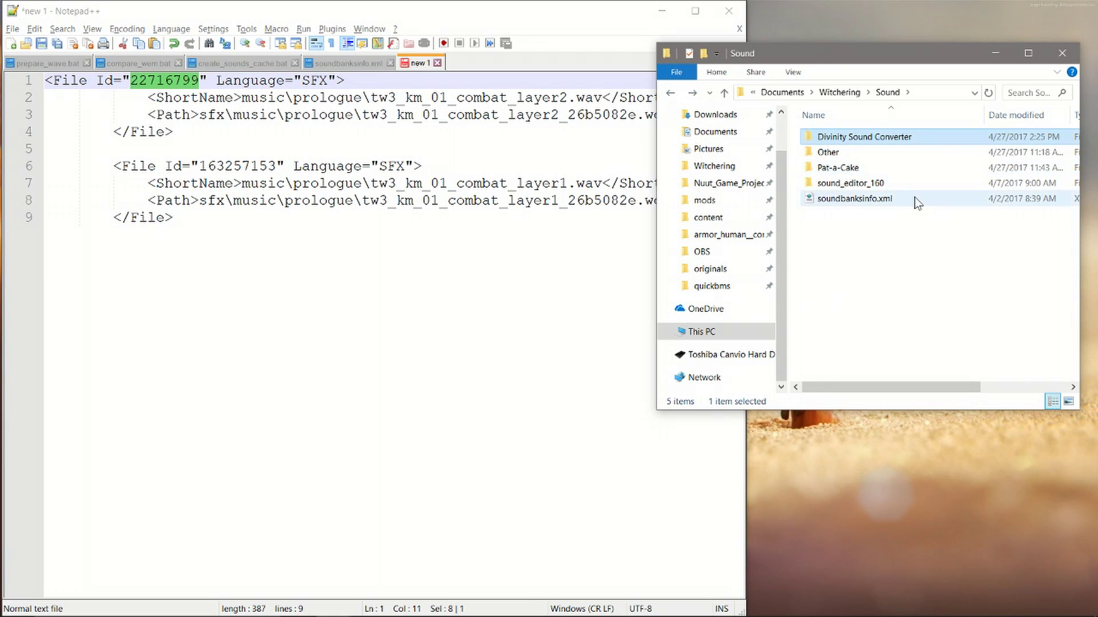
click(919, 169)
double_click(921, 171)
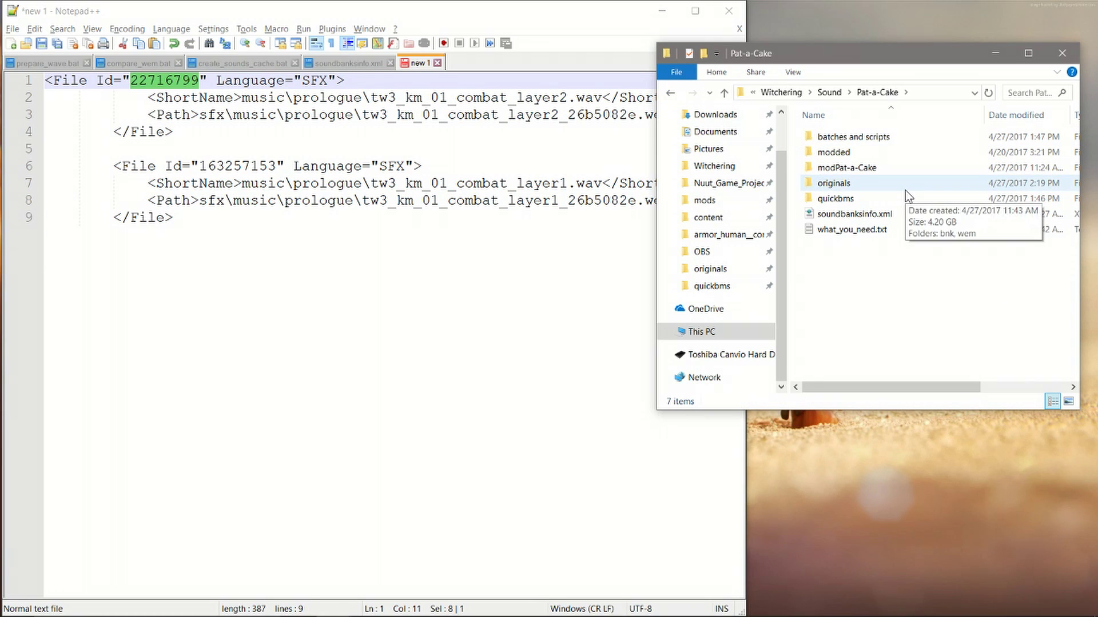
double_click(904, 188)
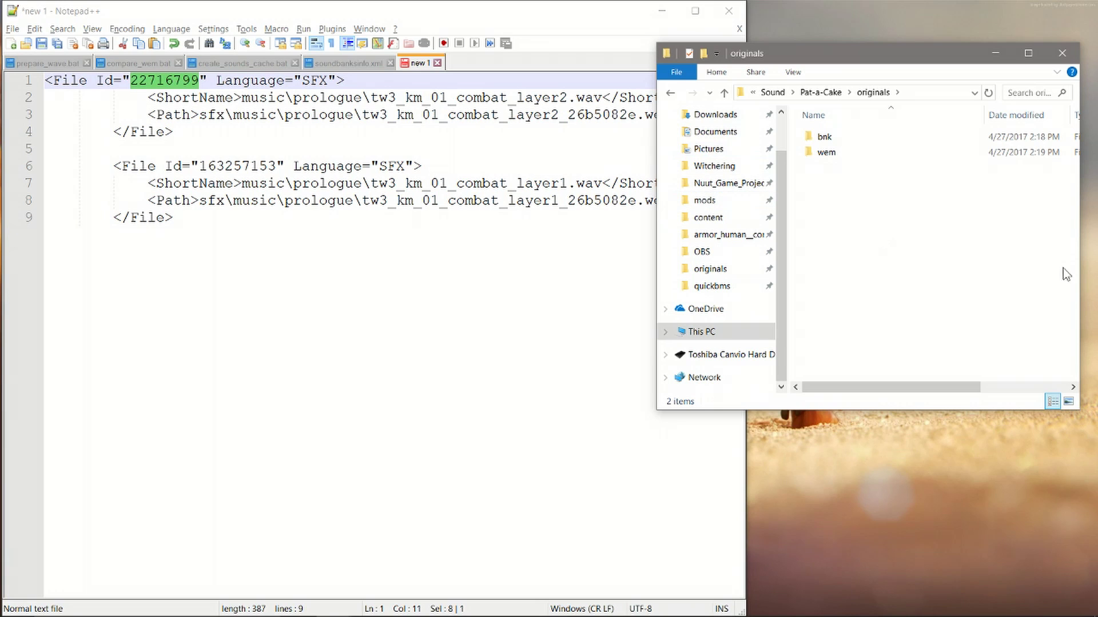
click(883, 155)
double_click(883, 154)
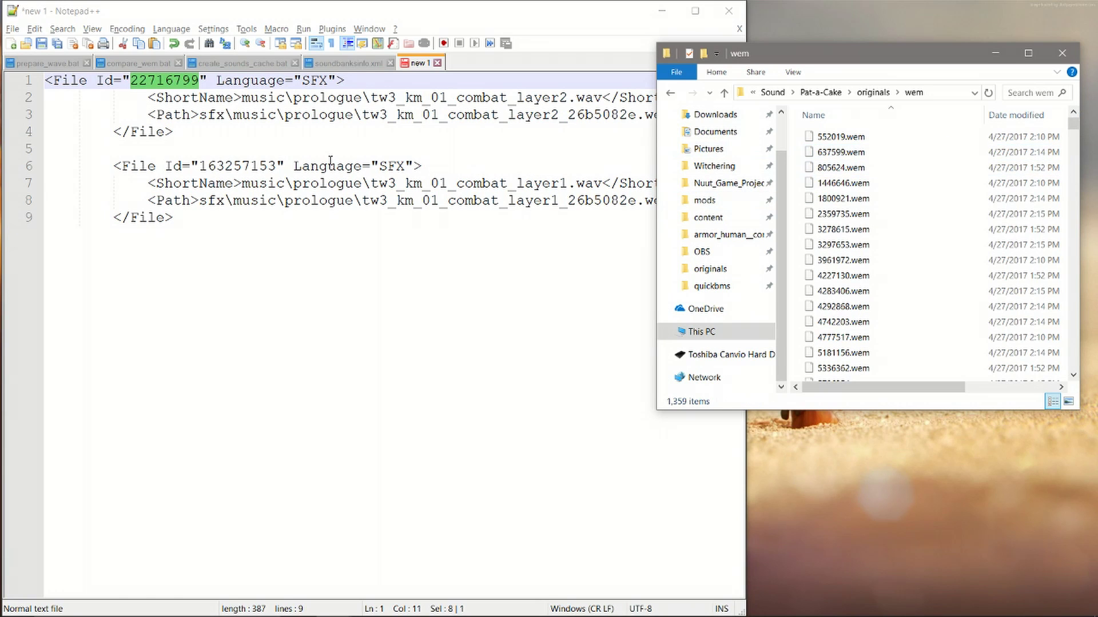
Copy the combat_layer1 File Id, 163257153, from the notes and search the originals\wem folder for it
click(277, 157)
key(Down)
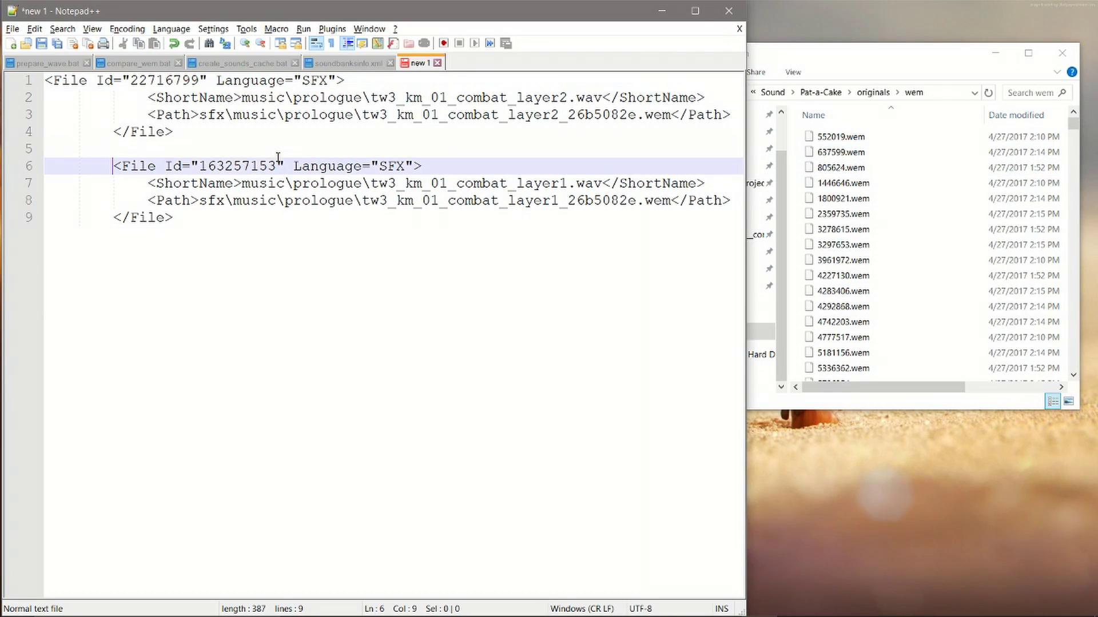
key(ctrl+Right)
key(ctrl+Right)
key(ctrl+Right)
key(ctrl+Right)
key(ctrl+shift+Right)
key(ctrl+c)
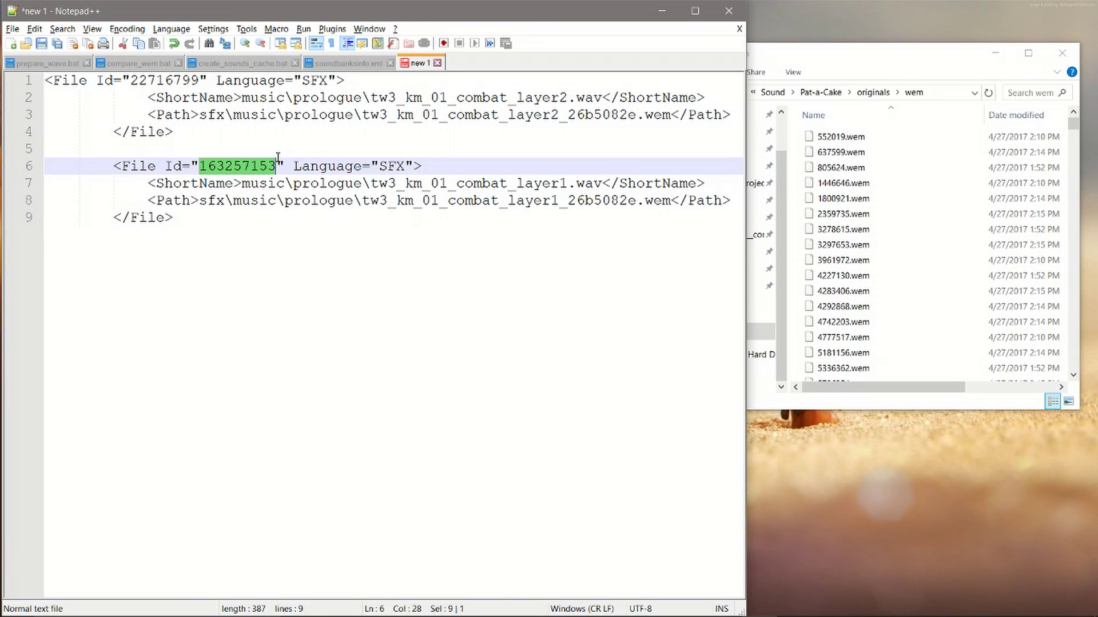
click(1024, 94)
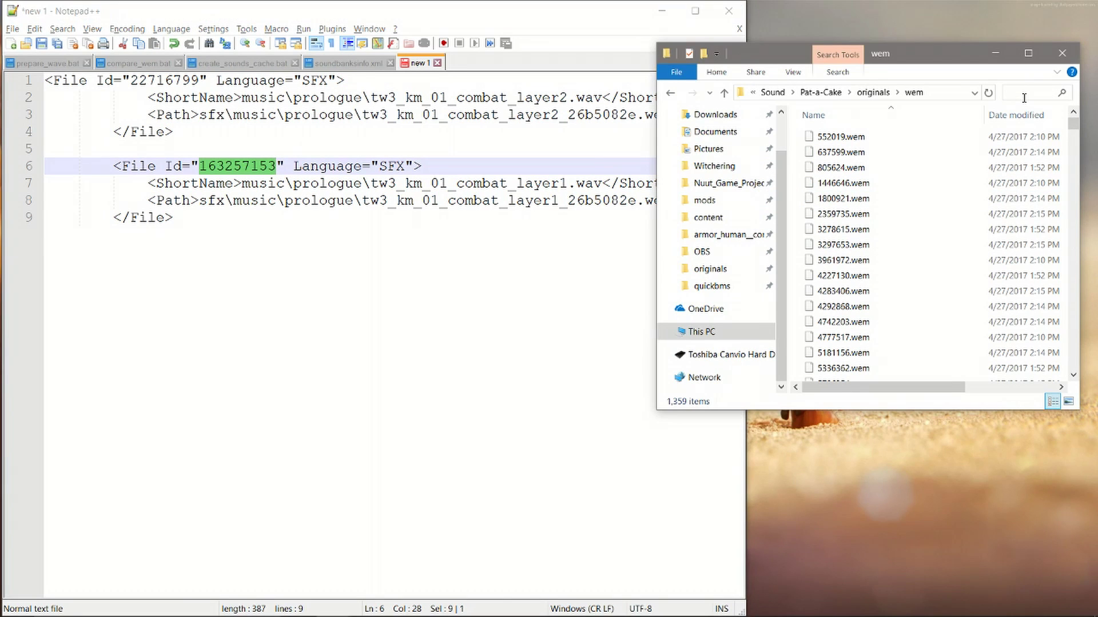
key(ctrl+v)
Copy 163257153.wem from the search results into the Sound\Divinity Sound Converter folder
click(913, 135)
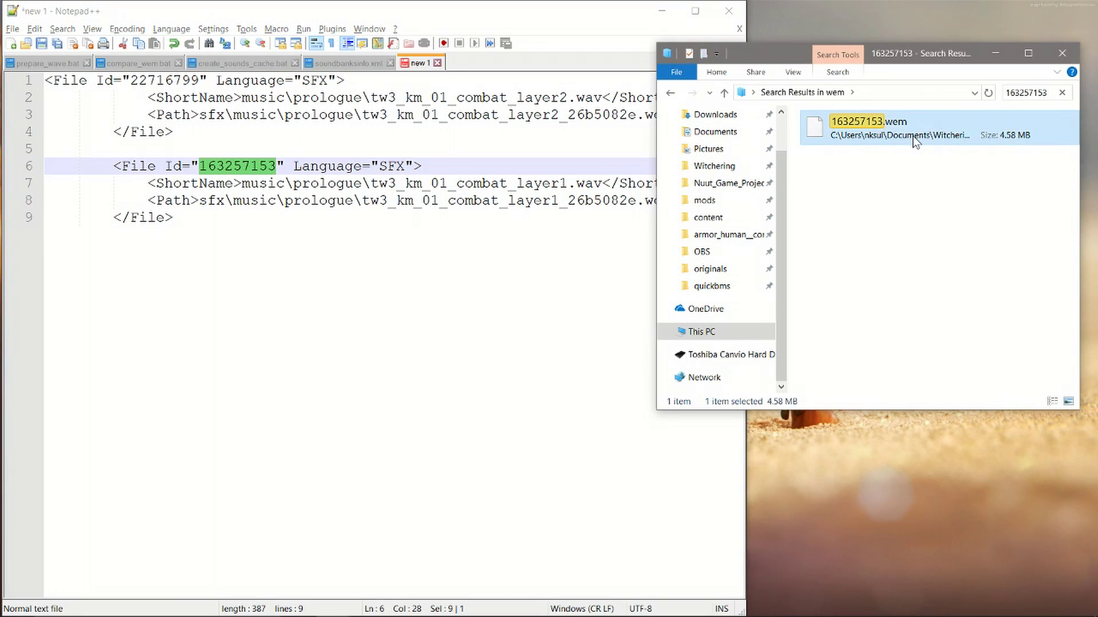
click(670, 92)
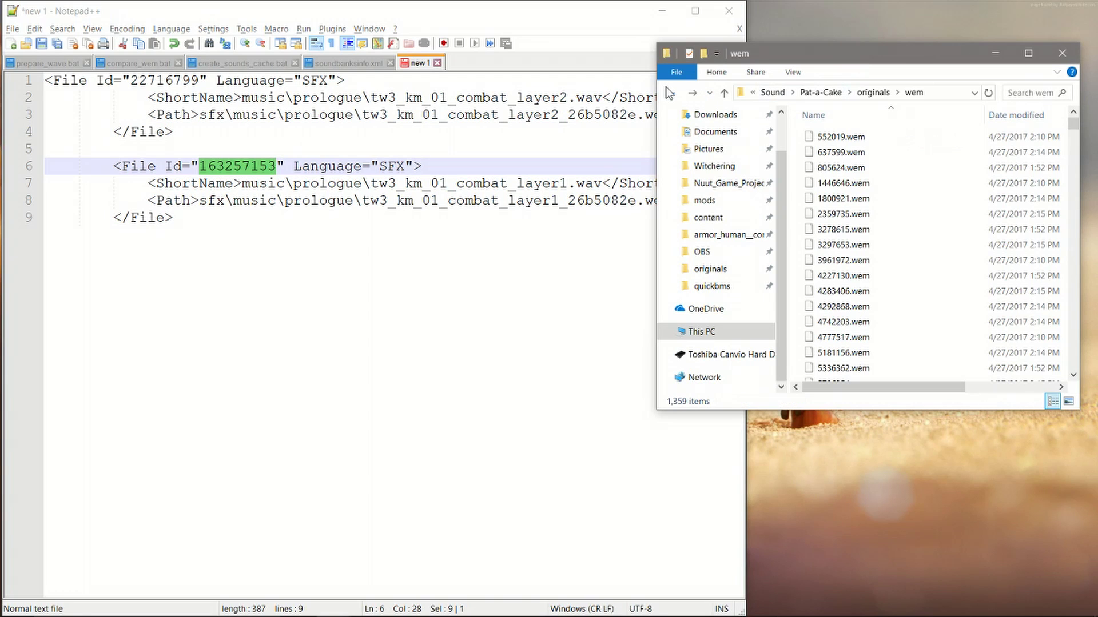
click(833, 94)
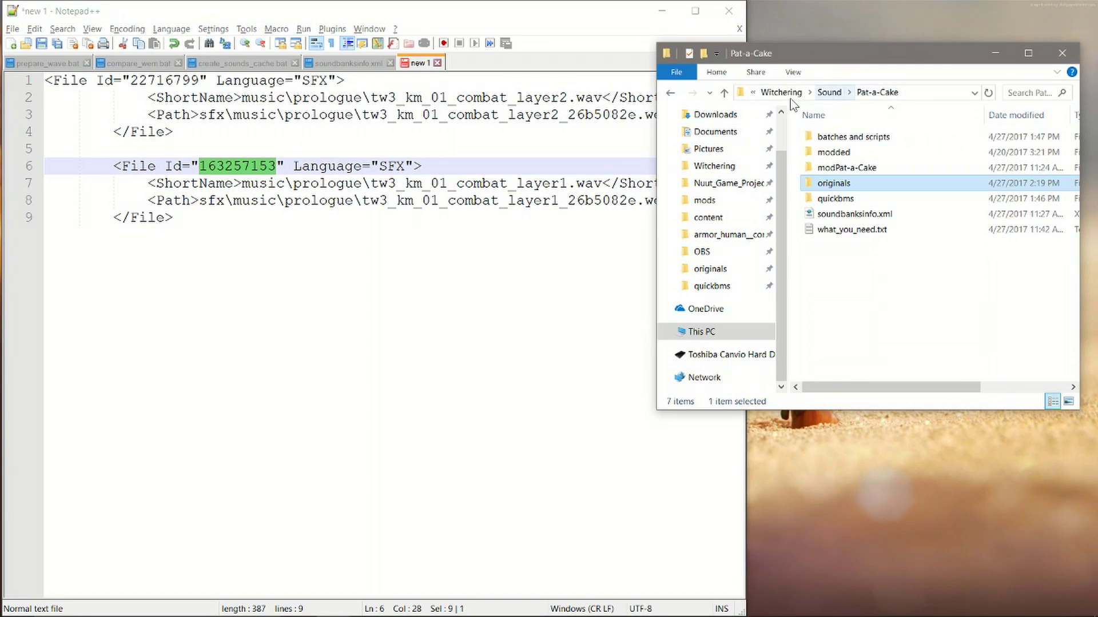
click(827, 93)
double_click(883, 140)
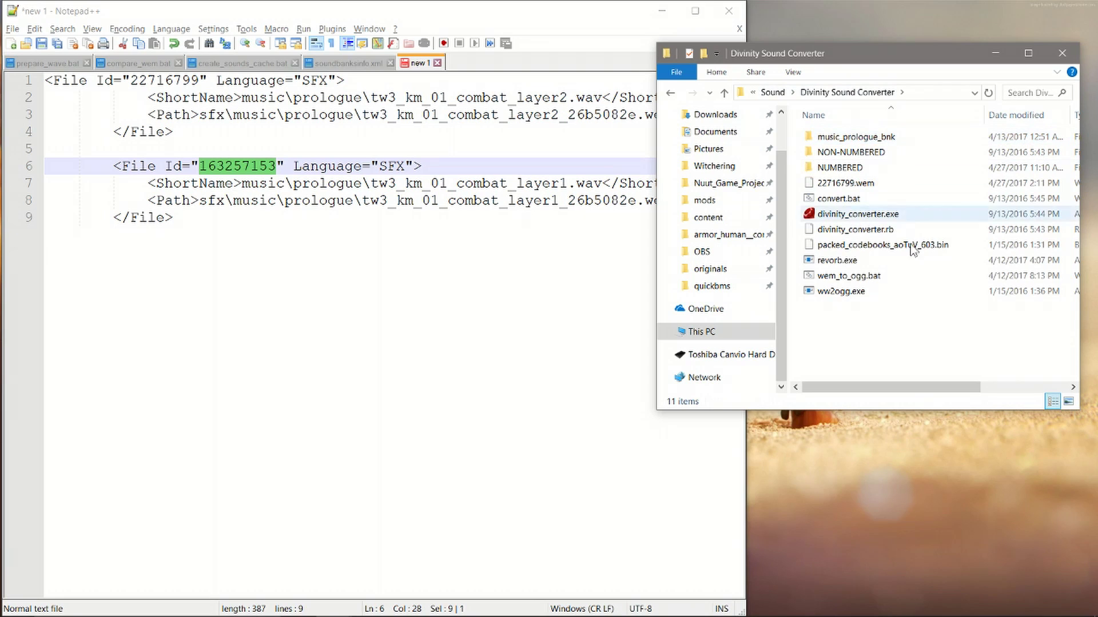
key(ctrl+v)
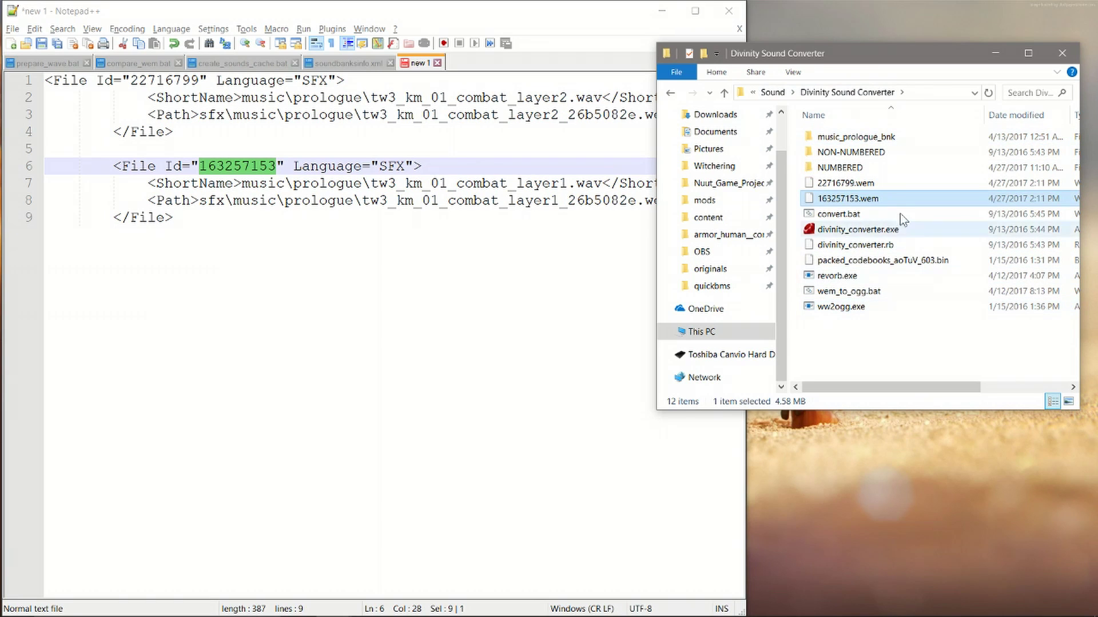
Convert 22716799.wem and 163257153.wem together by opening both files with divinity_converter.exe
click(891, 184)
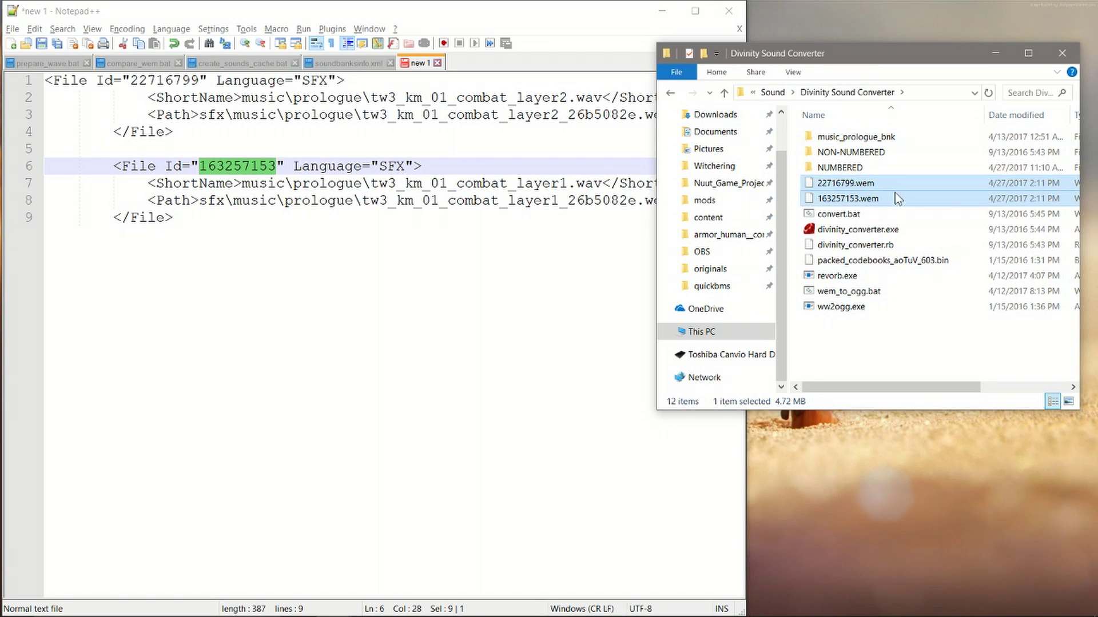
ctrl+click(896, 194)
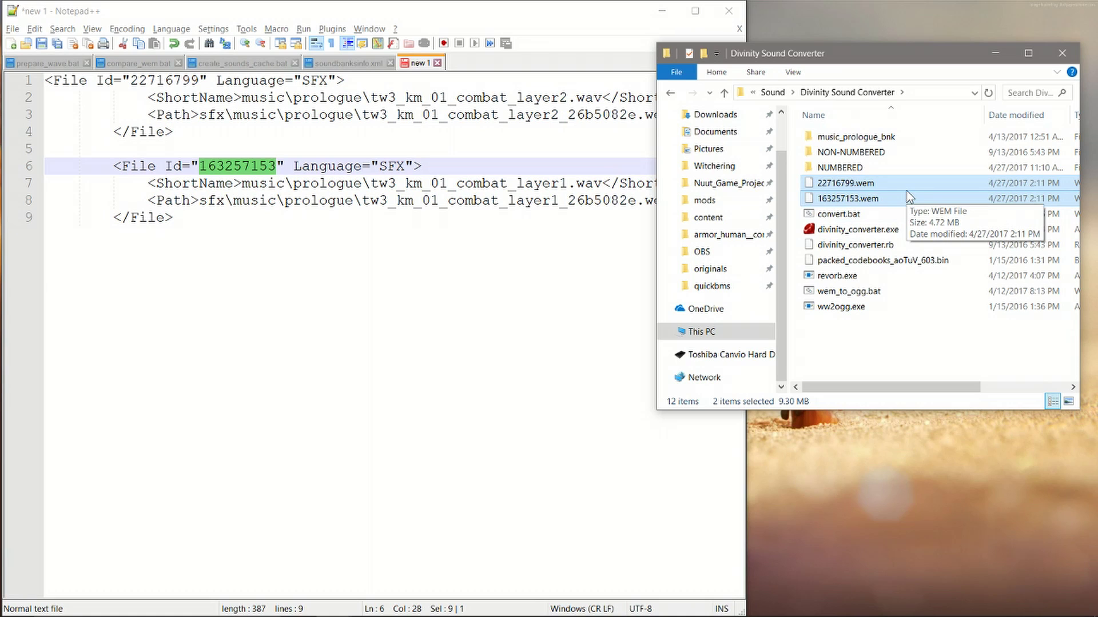
drag(901, 185, 890, 234)
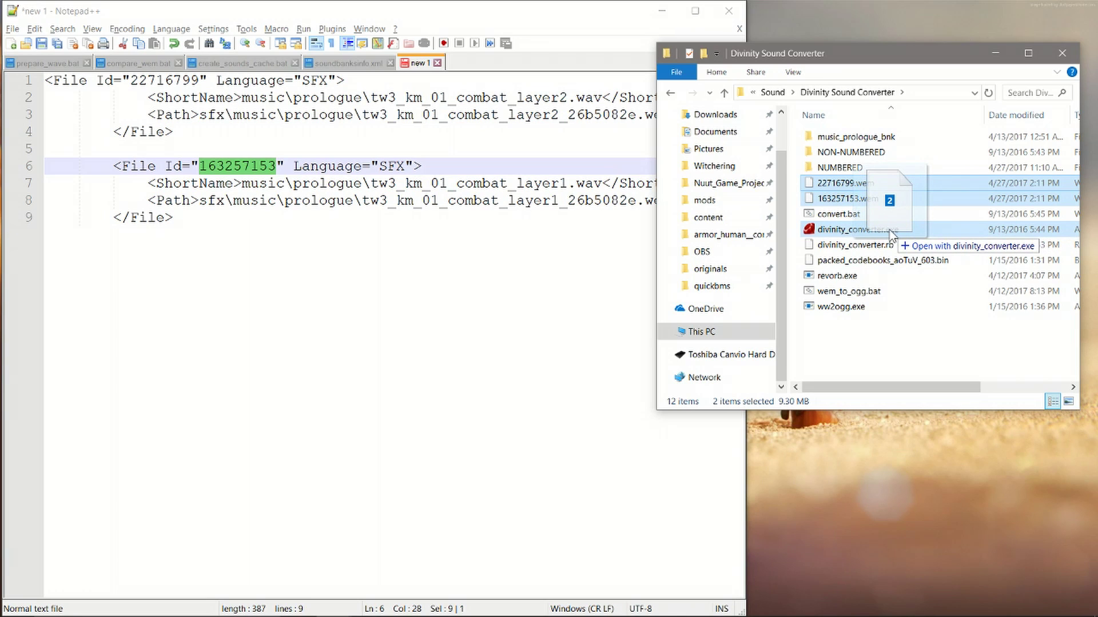
drag(891, 234, 892, 234)
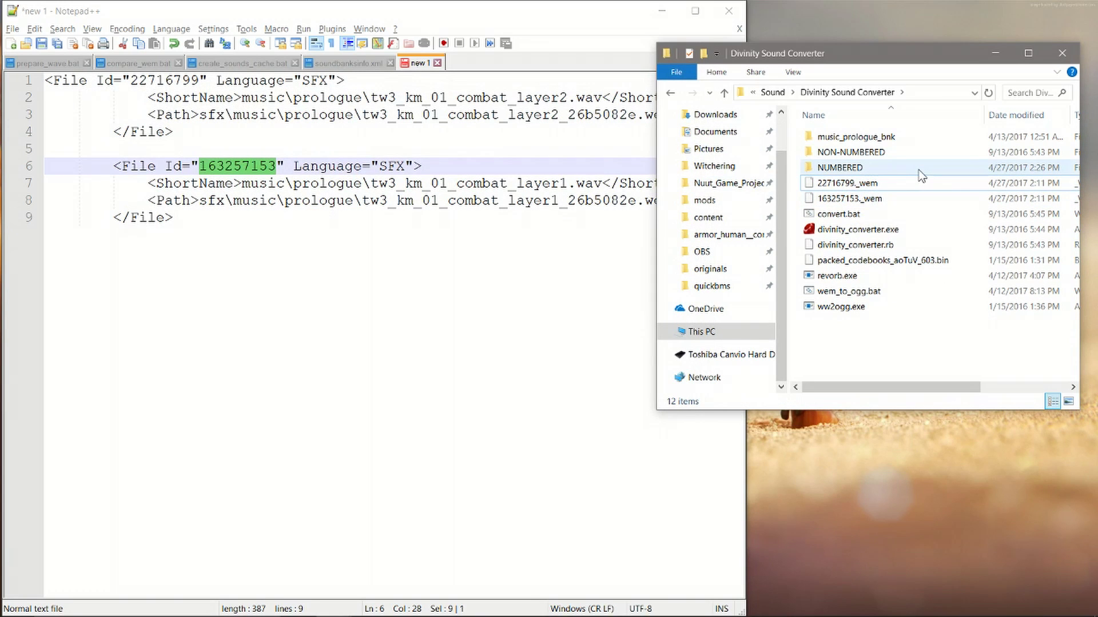
Open the NUMBERED folder to check the converted files
click(914, 181)
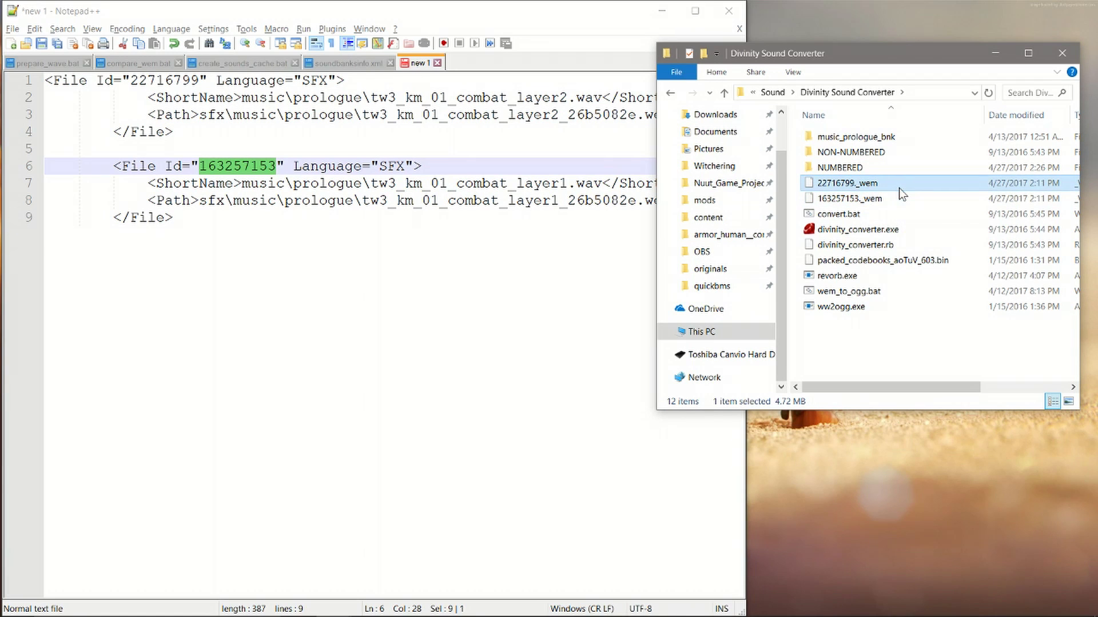
click(879, 167)
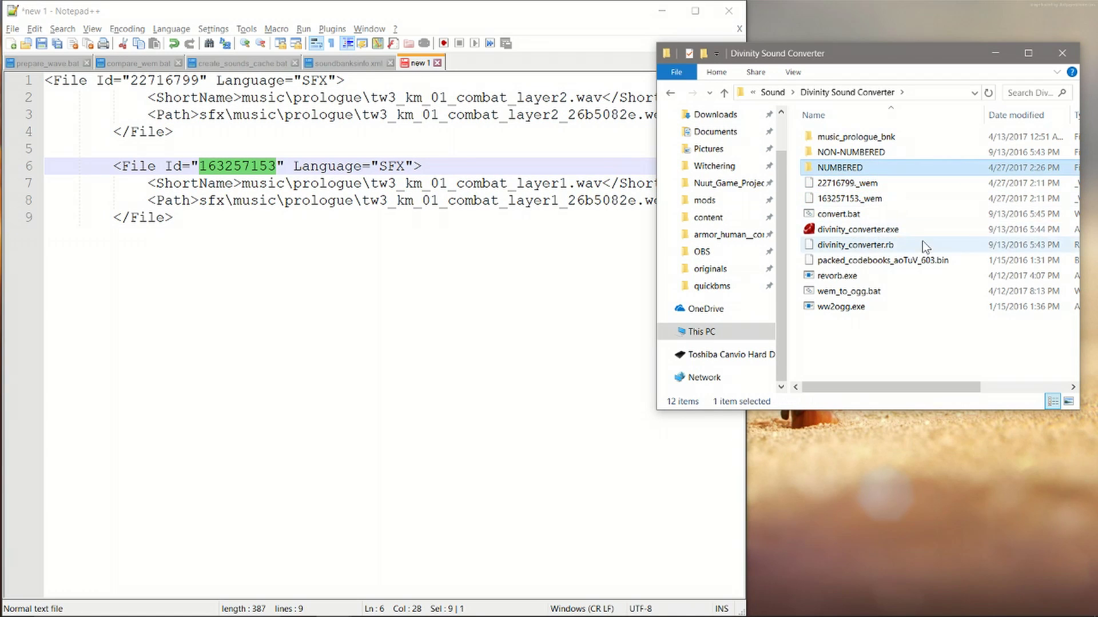
double_click(885, 167)
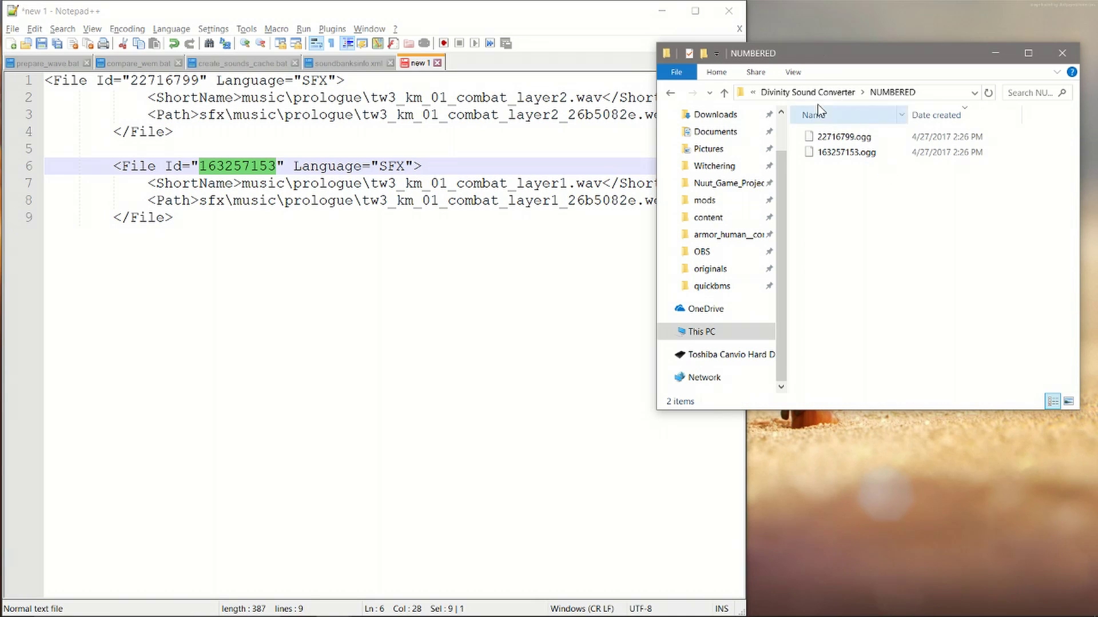
Return to the Divinity Sound Converter folder and delete 22716799._wem and 163257153._wem
click(807, 92)
click(867, 184)
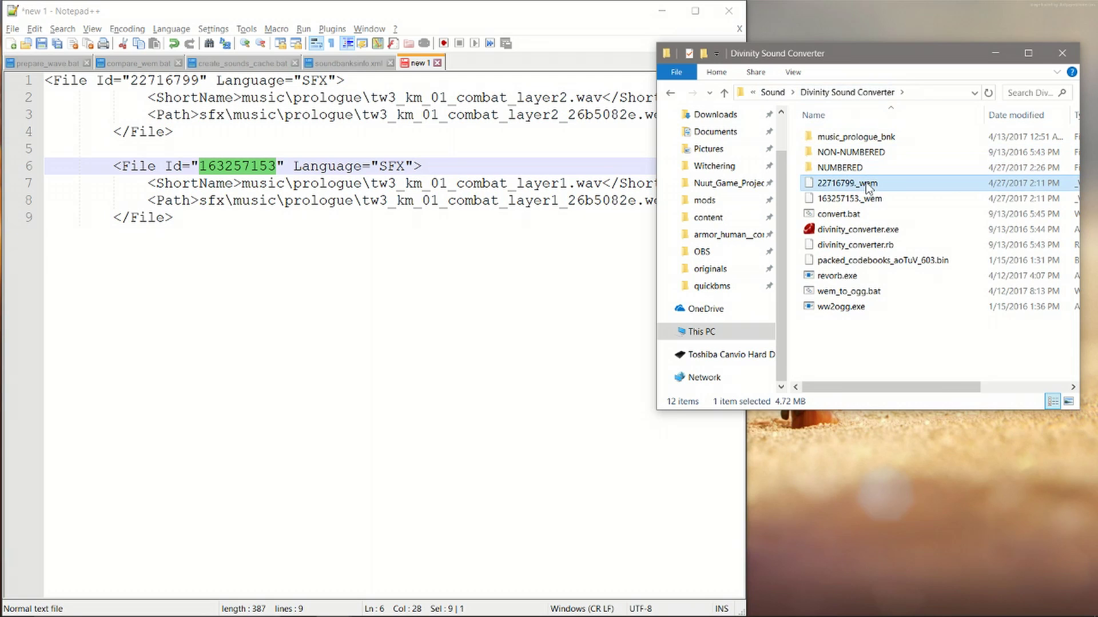
shift+click(914, 203)
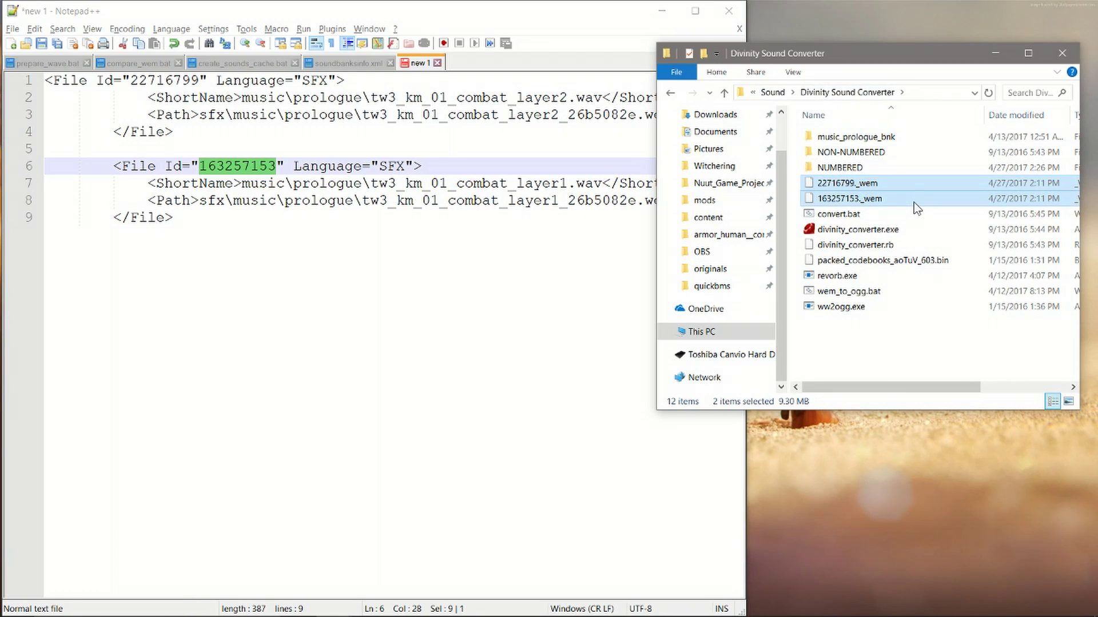
key(Delete)
Copy 22716799.ogg and 163257153.ogg from the NUMBERED folder into Pat-a-Cake\modded\pat-a-cake
double_click(903, 168)
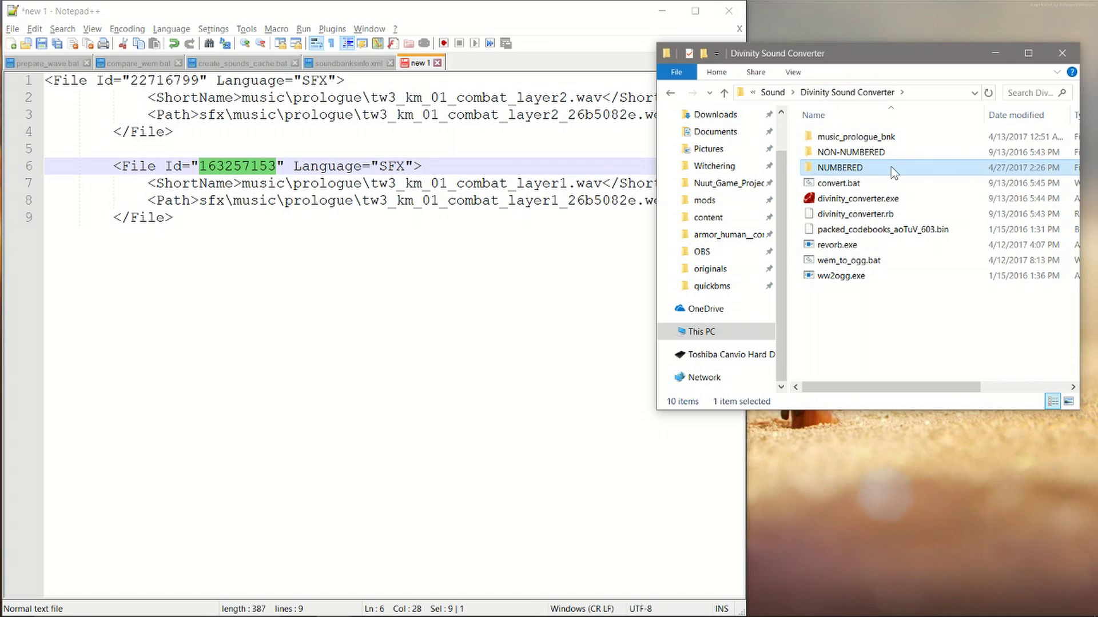
shift+click(890, 153)
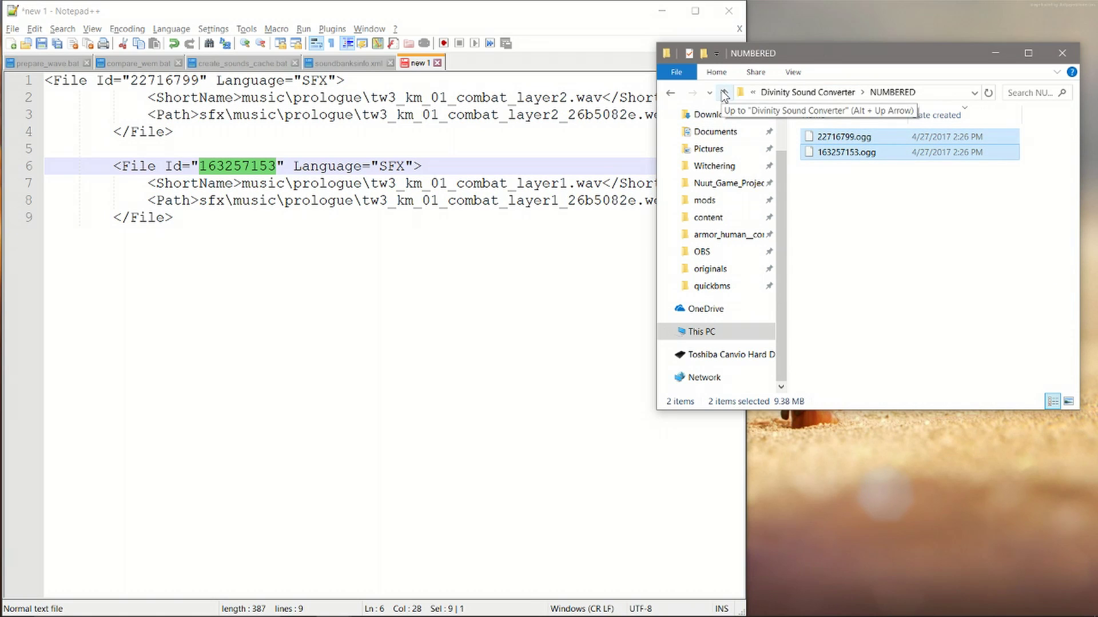
click(675, 92)
click(772, 94)
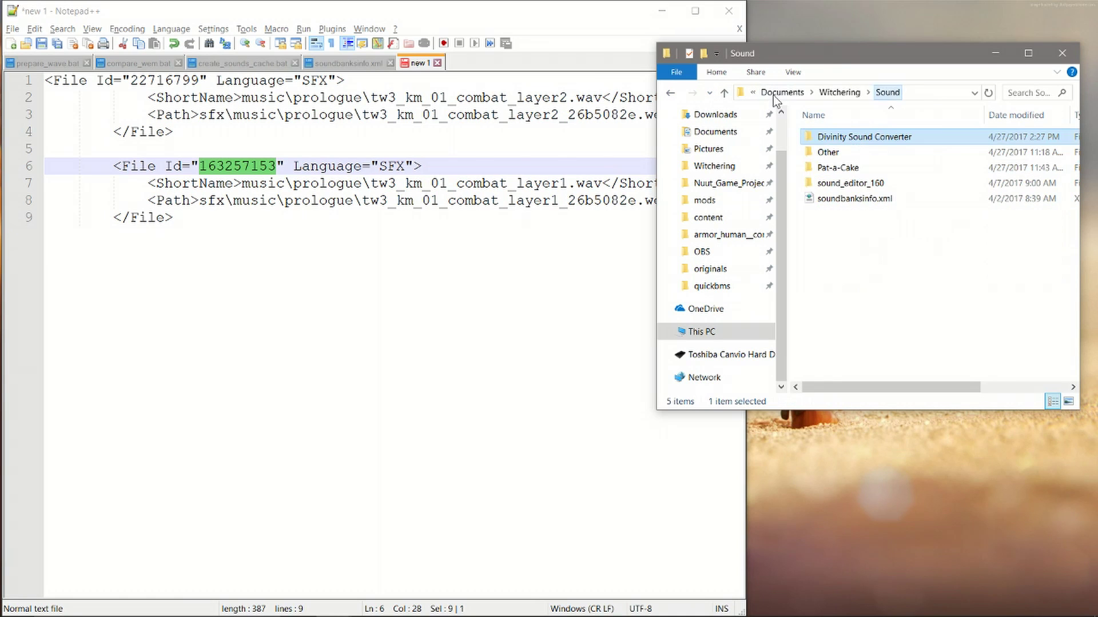
double_click(871, 168)
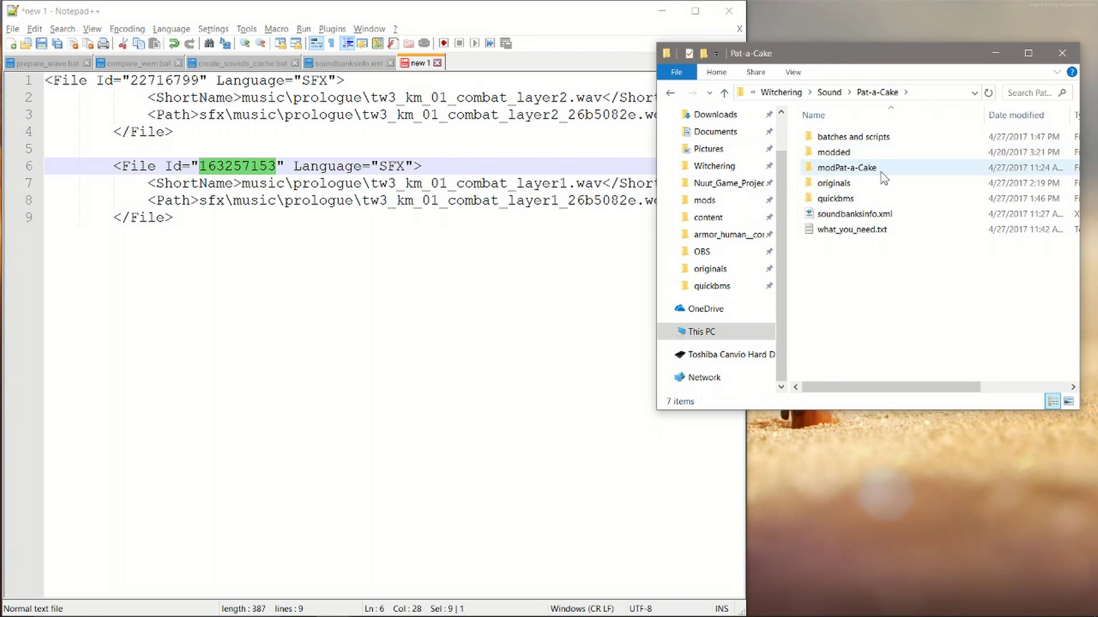
double_click(885, 154)
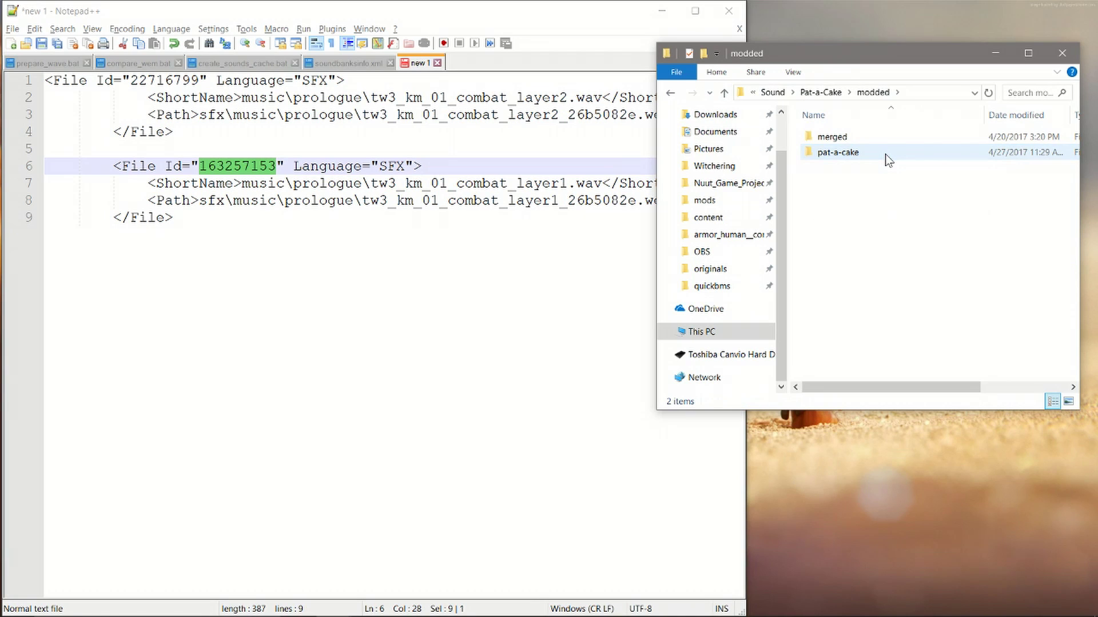
double_click(885, 153)
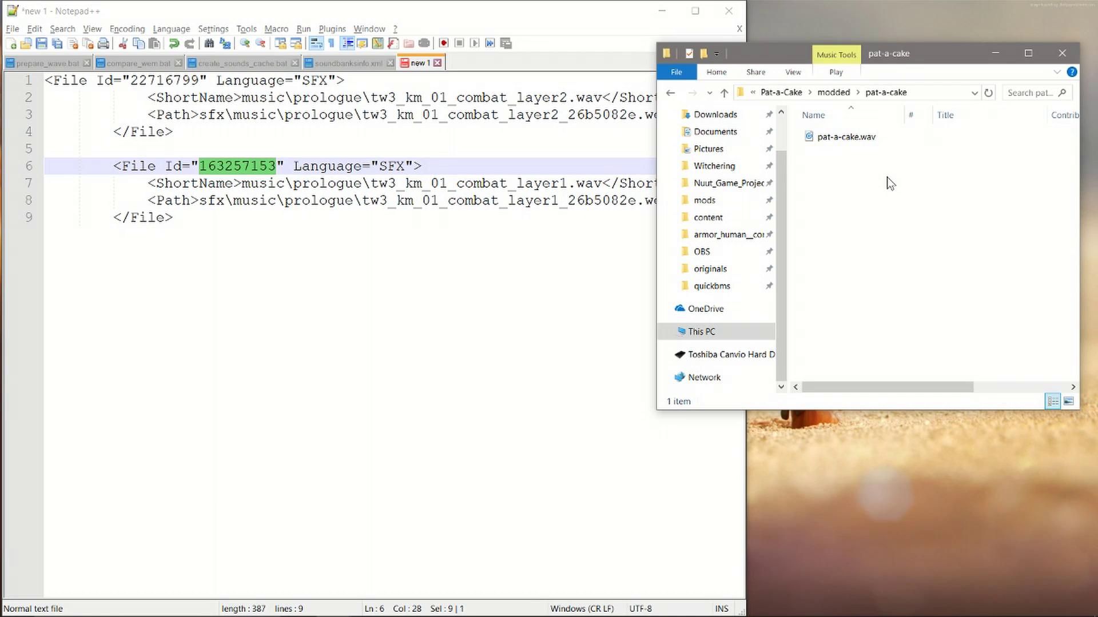
key(ctrl+v)
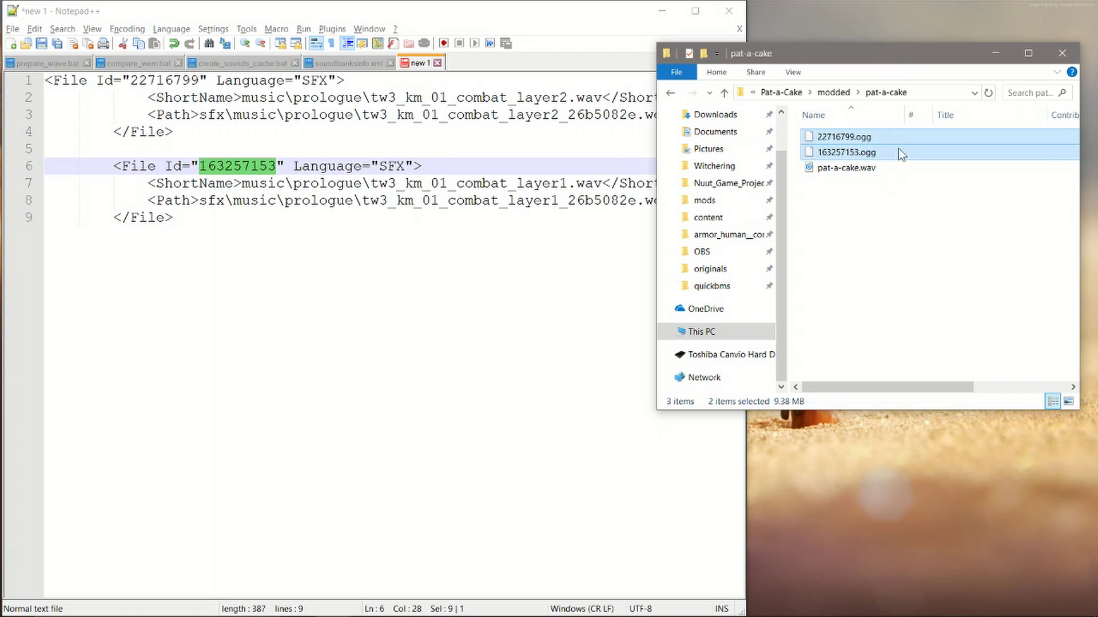
click(917, 214)
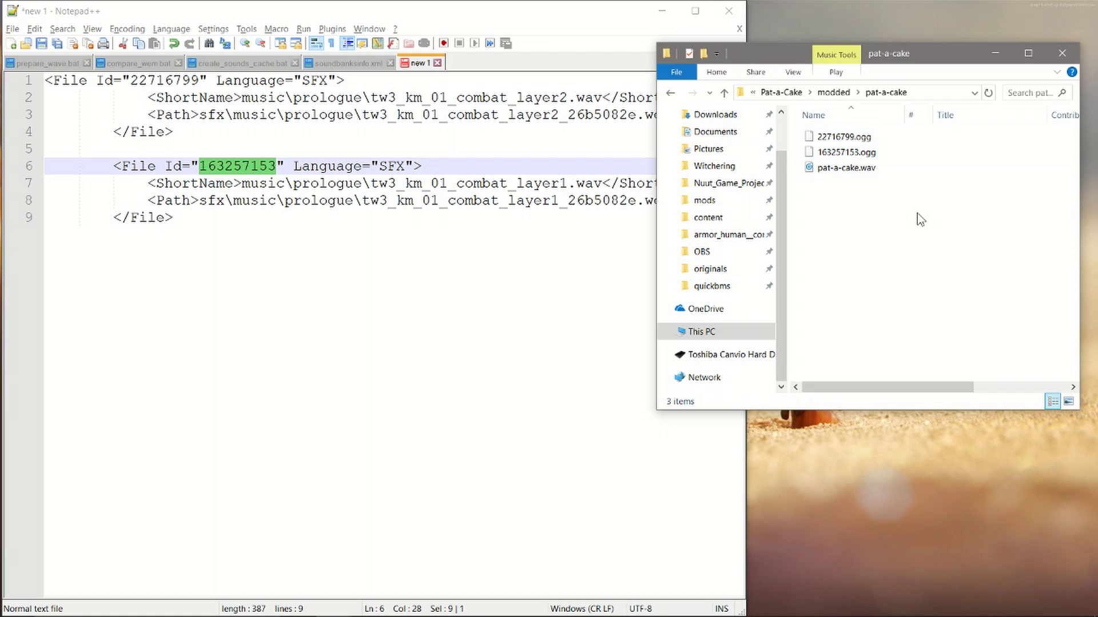
Minimize Notepad++ and move the pat-a-cake folder window aside to free space on the desktop
click(899, 150)
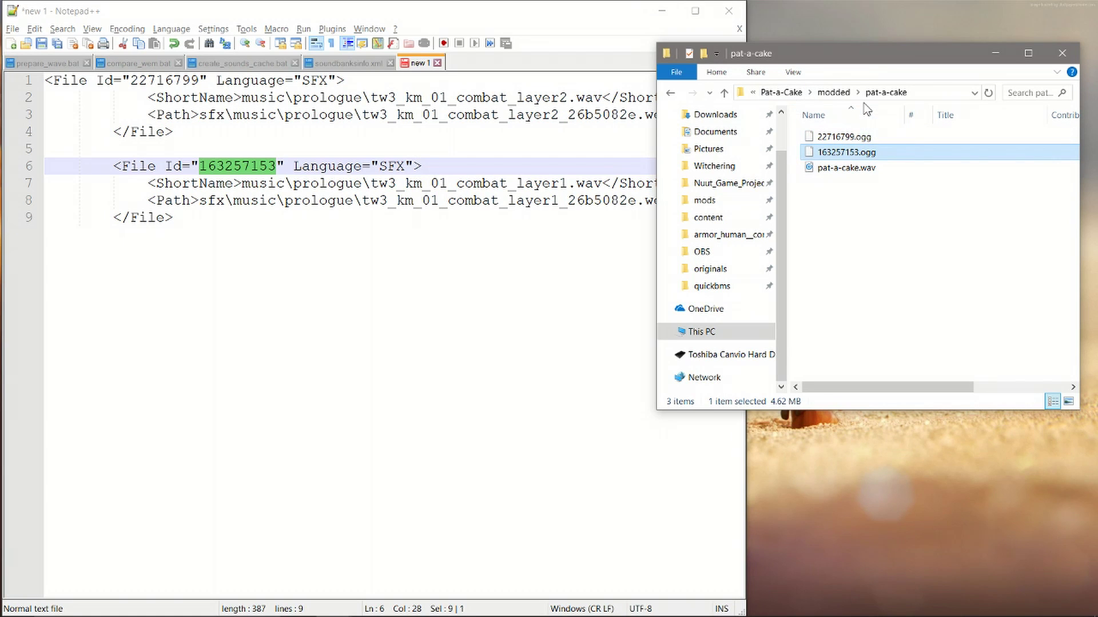
click(883, 171)
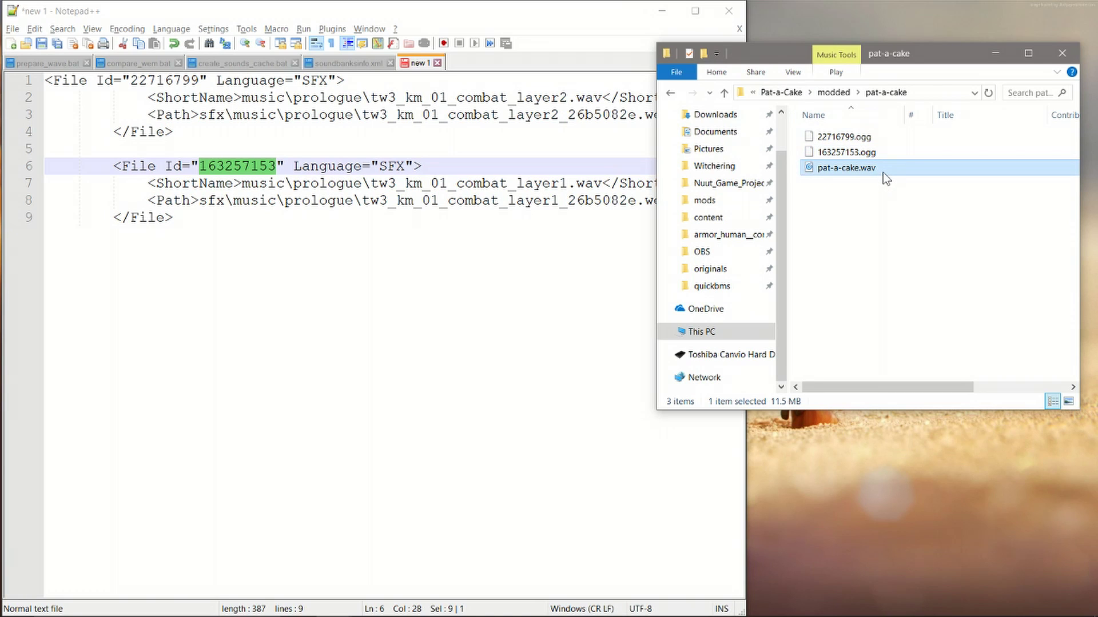
click(652, 9)
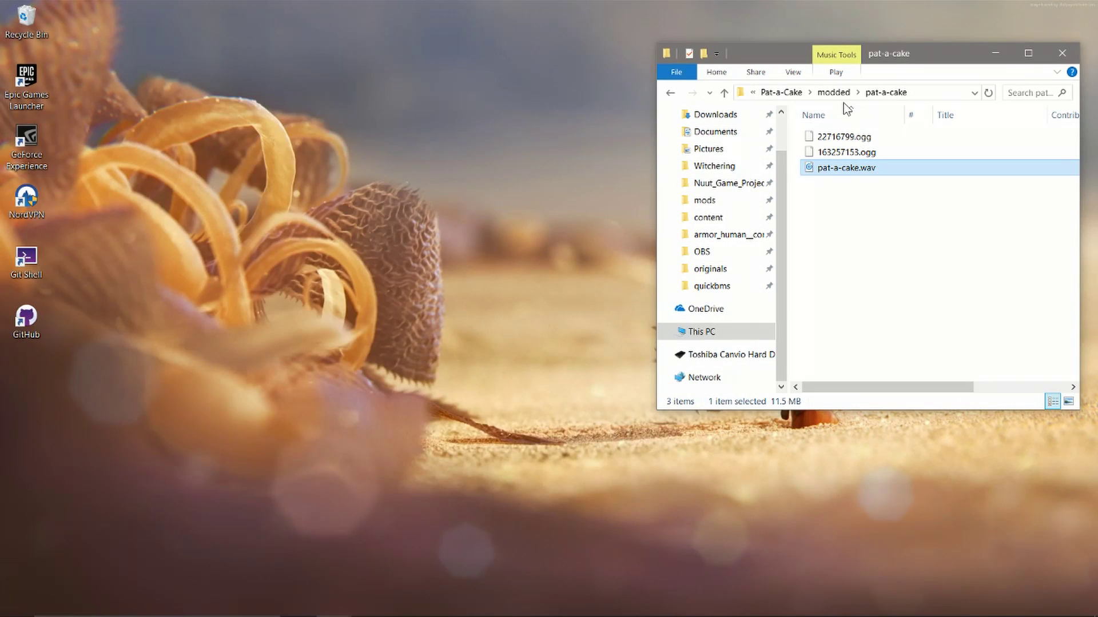
drag(905, 57, 278, 20)
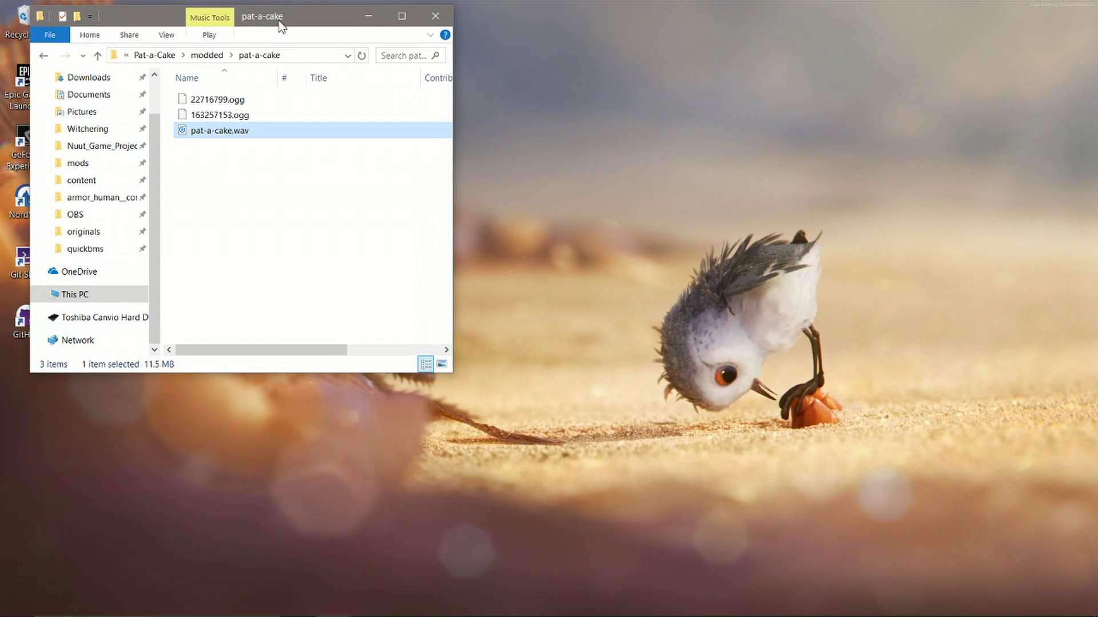
Switch to Audacity and import 22716799.ogg into the pat-a-cake project, reducing the height of both tracks
click(254, 102)
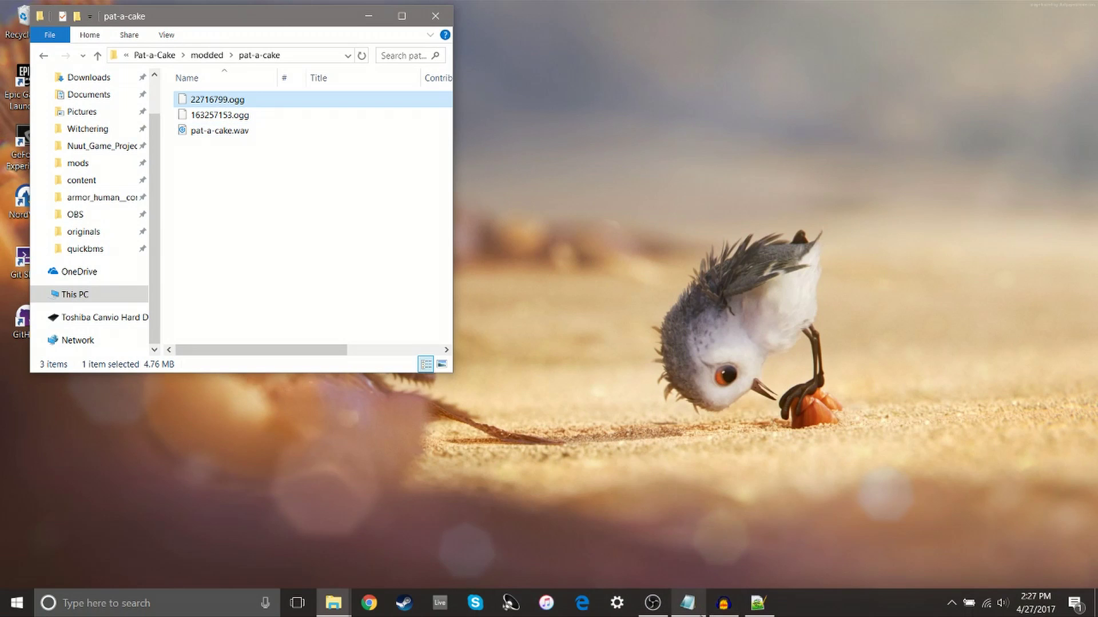
click(716, 608)
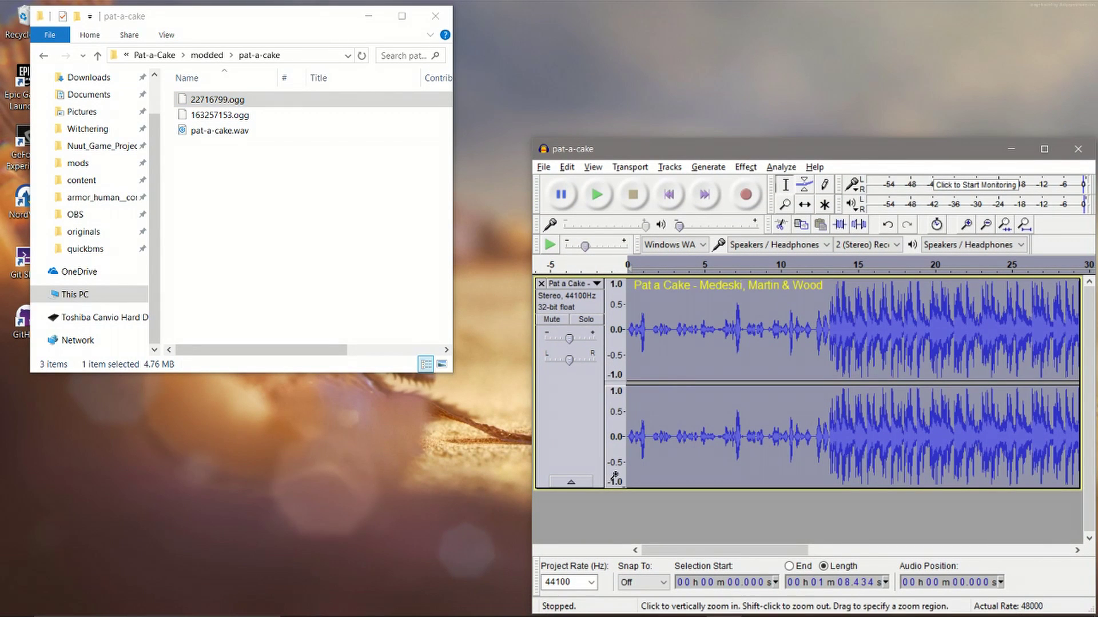
drag(598, 489, 586, 374)
drag(265, 102, 675, 460)
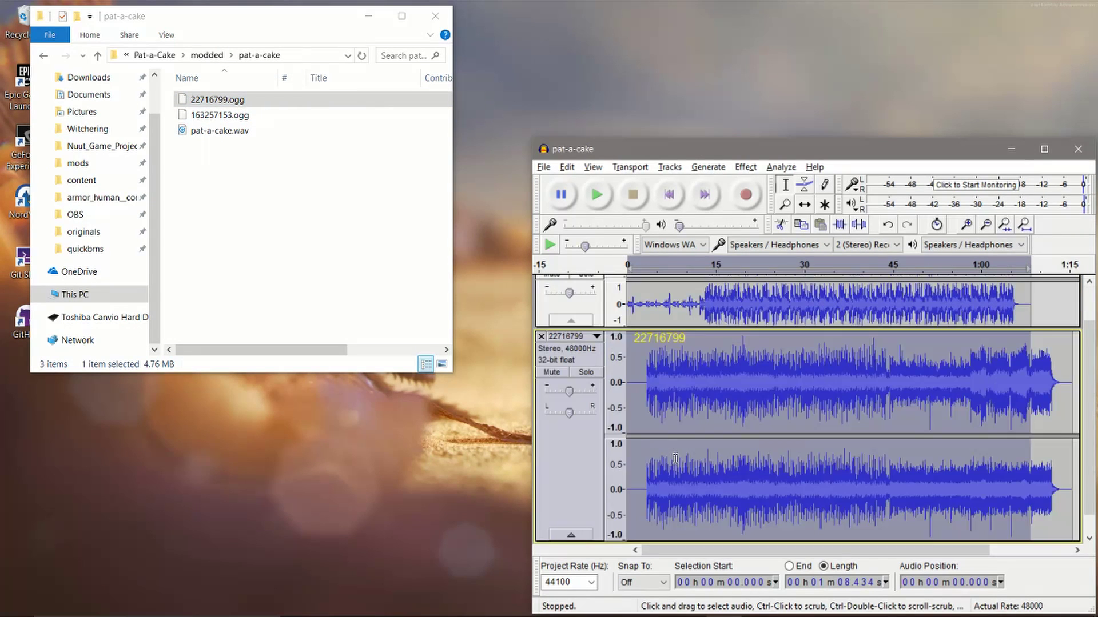
drag(594, 541, 593, 456)
Import 163257153.ogg as another track in the pat-a-cake project and maximize the Audacity window
click(243, 116)
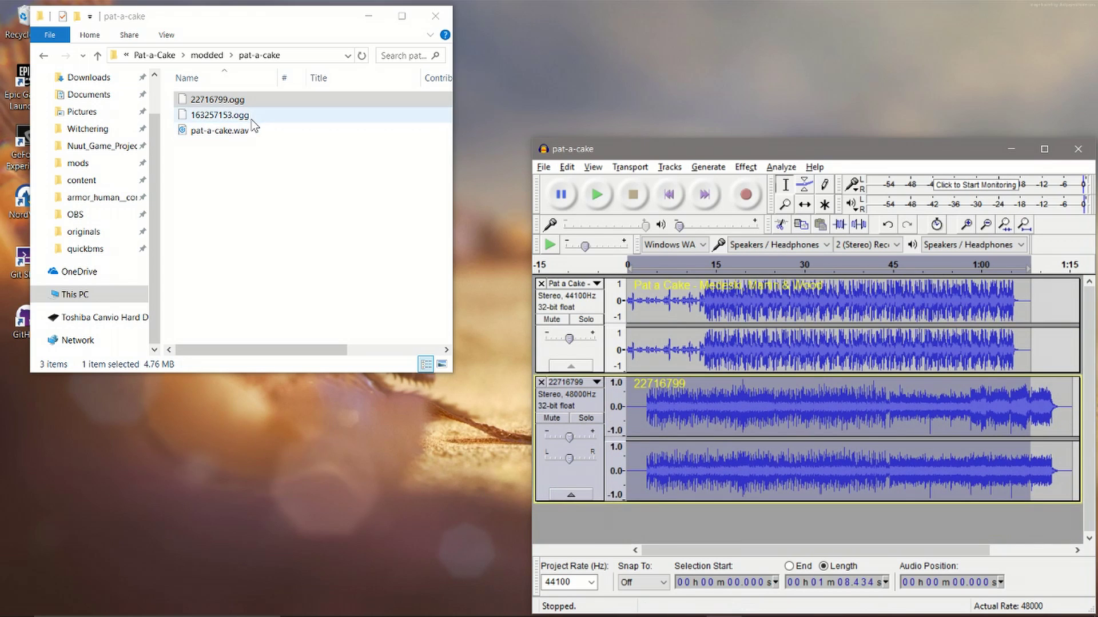
drag(232, 121, 596, 427)
scroll(620, 524, down, 1)
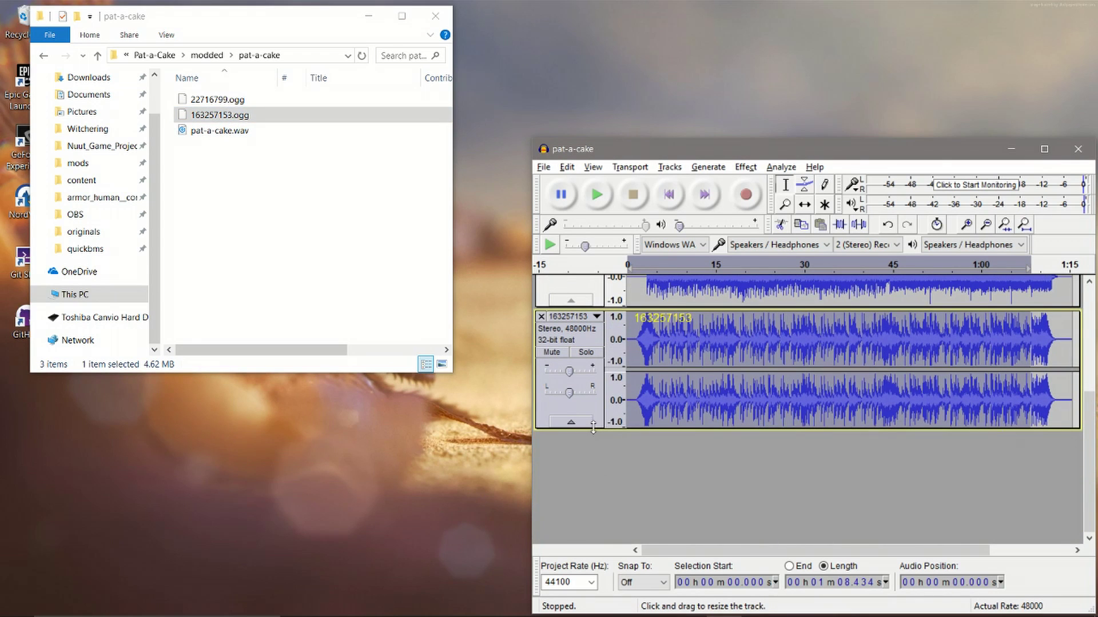
click(1050, 155)
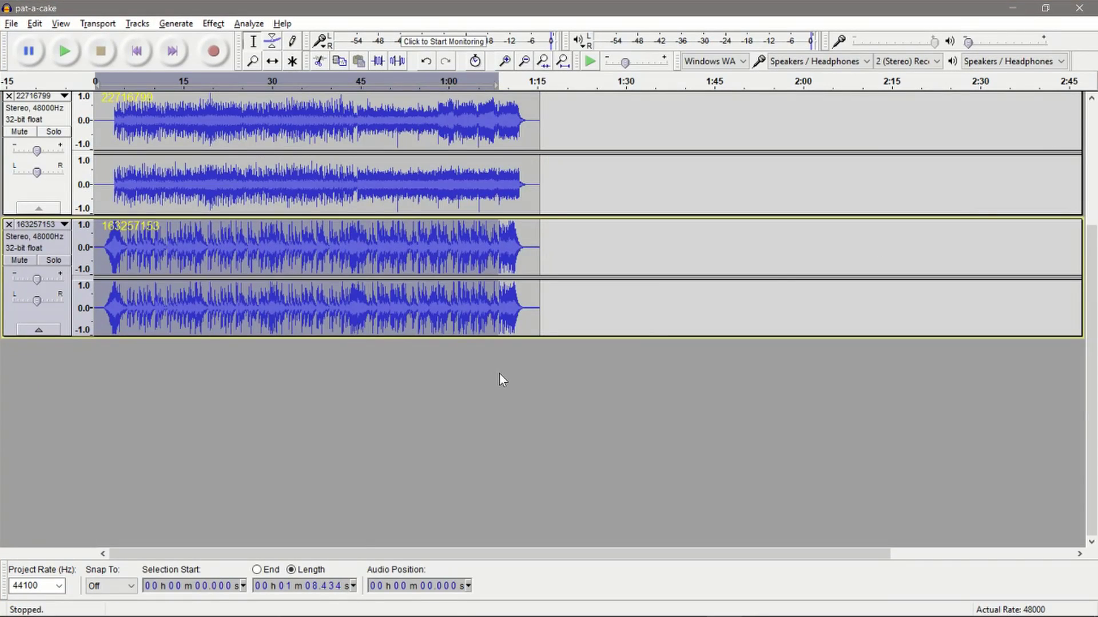
Rename the 22716799 track as "22716799 layer 2"
scroll(314, 299, up, 3)
scroll(265, 303, up, 1)
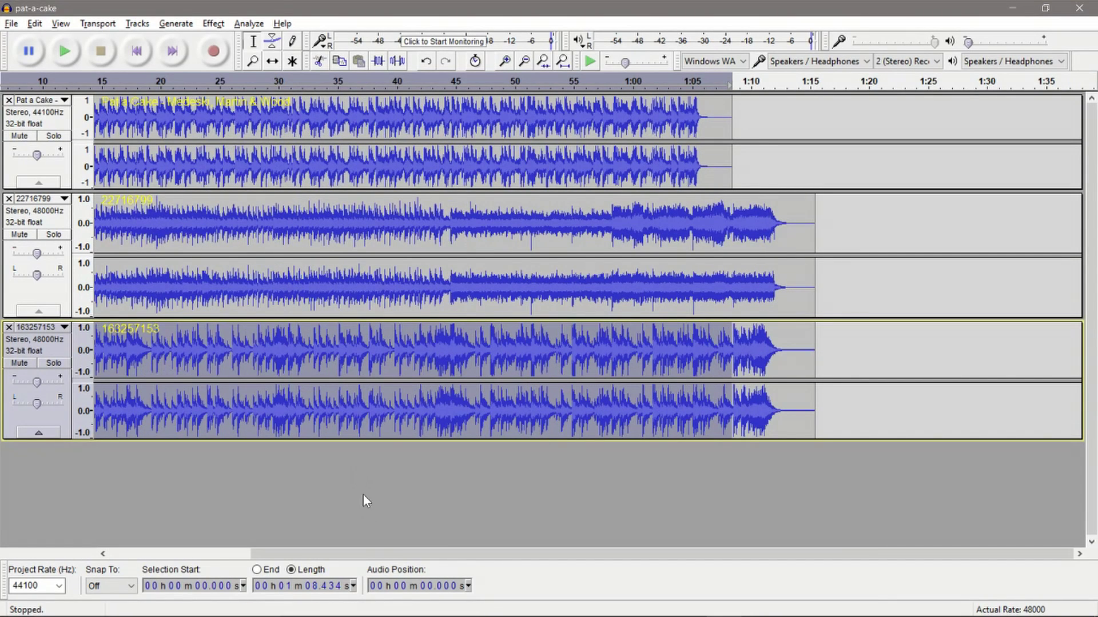
drag(385, 553, 207, 558)
click(27, 347)
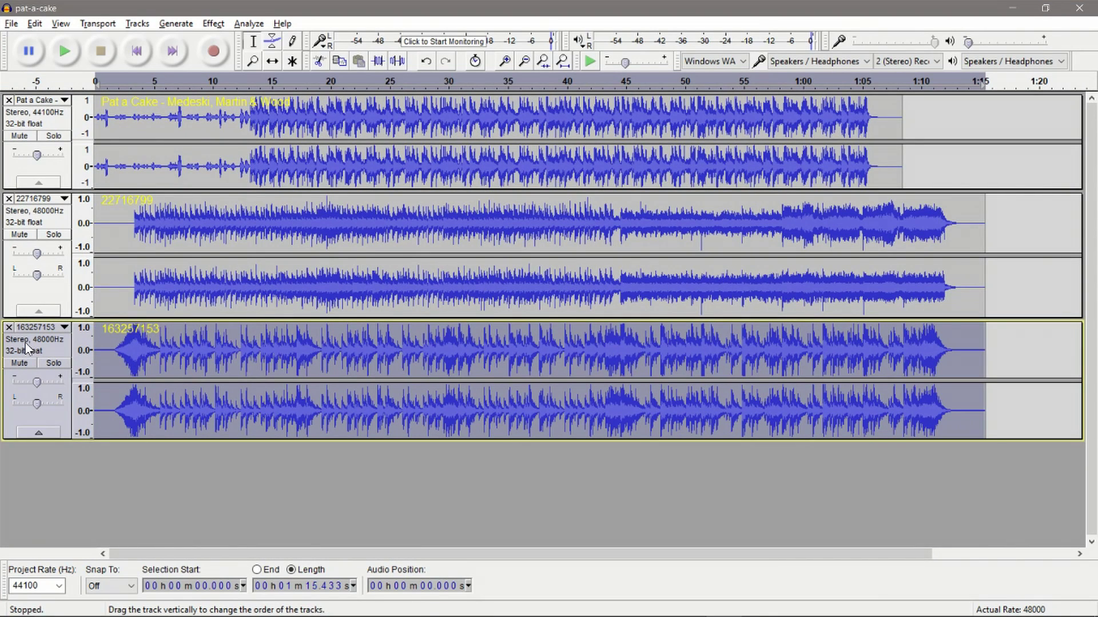
shift+click(46, 210)
click(47, 201)
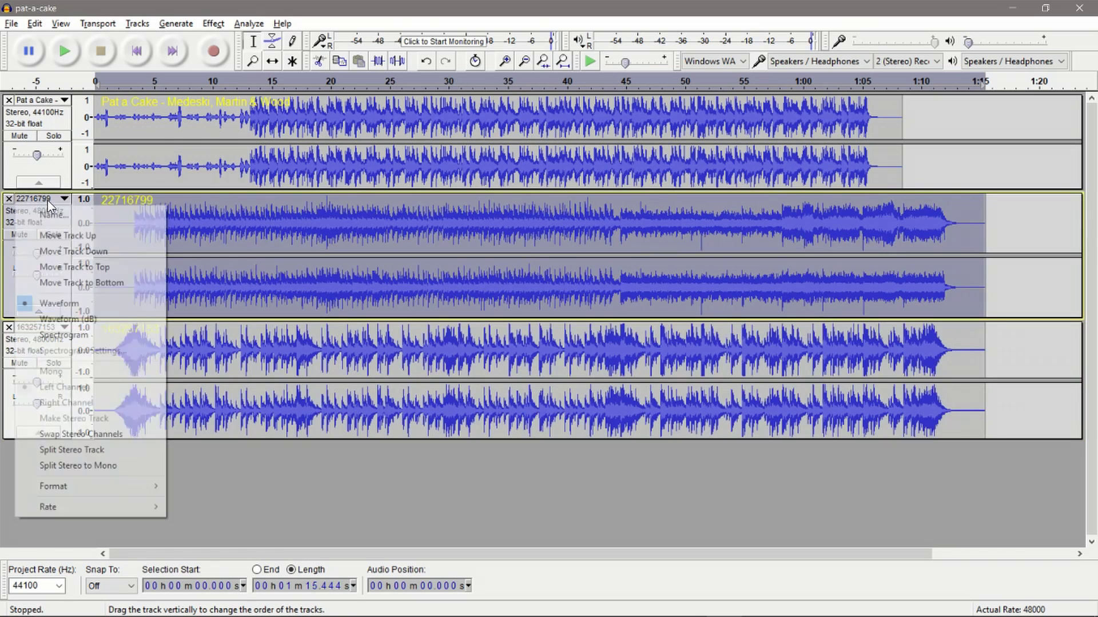
click(57, 216)
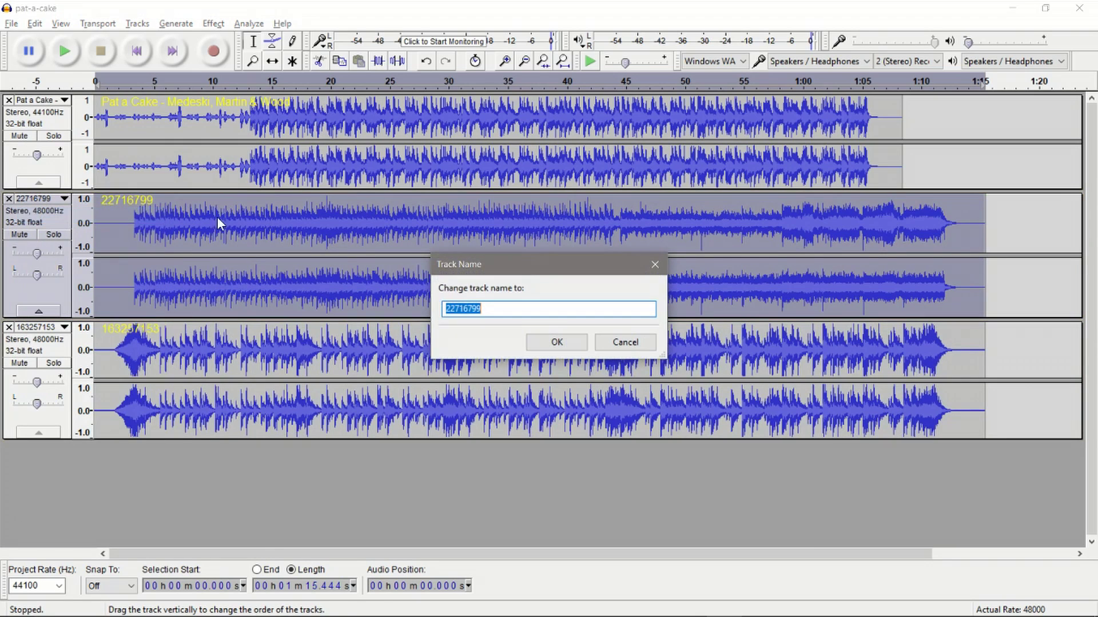
key(End)
text(layer 2)
key(Return)
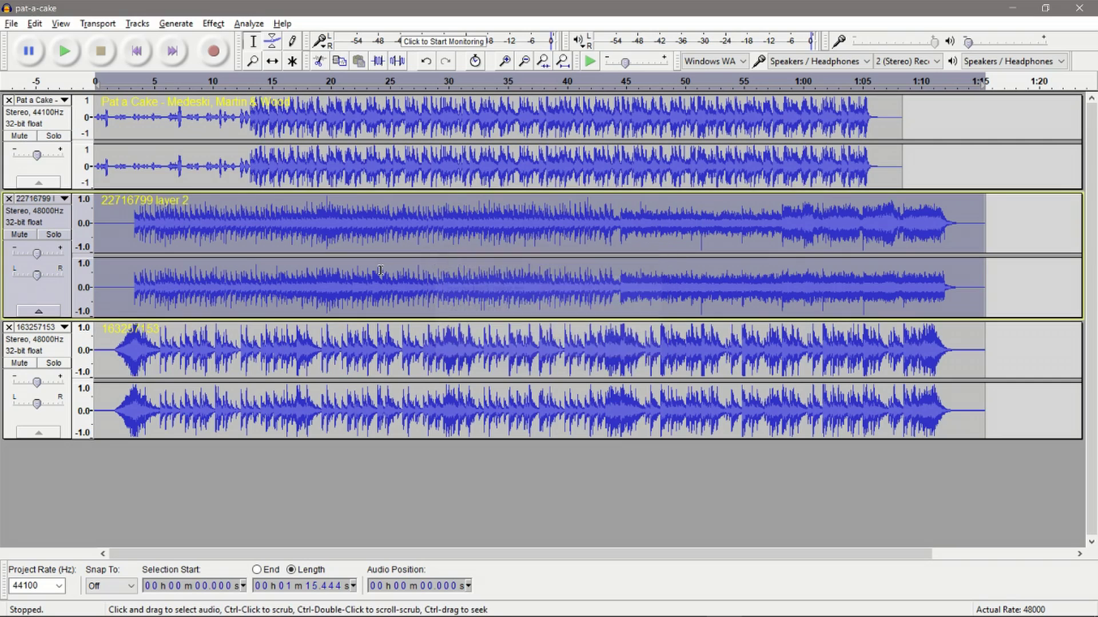
Rename the 163257153 track as "163257153 layer 1" and clear the current audio selection
click(58, 328)
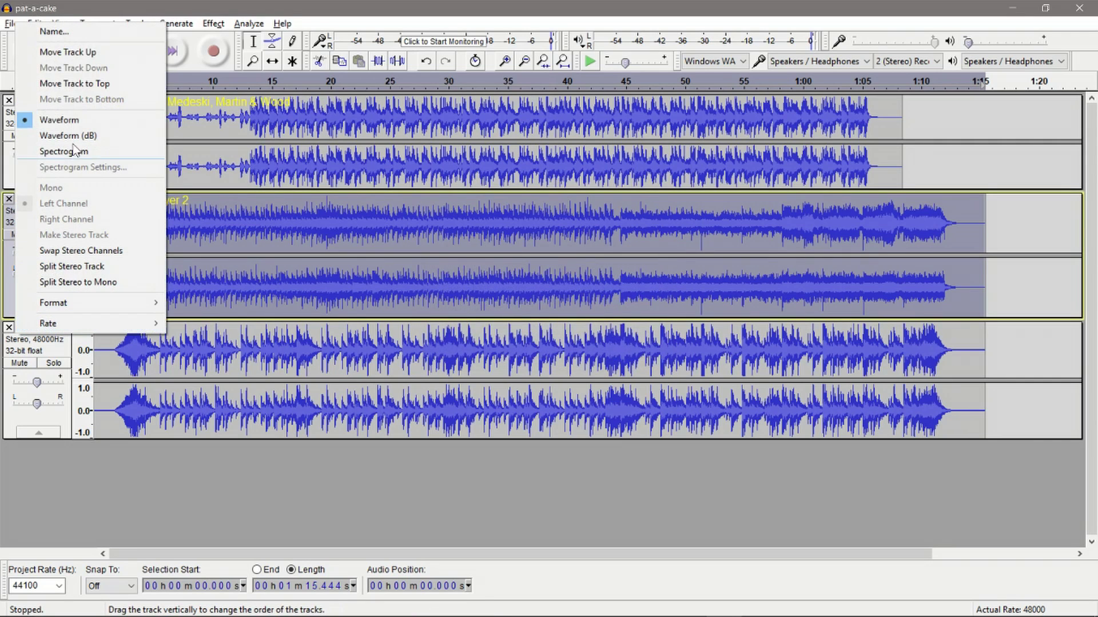
click(85, 36)
click(513, 304)
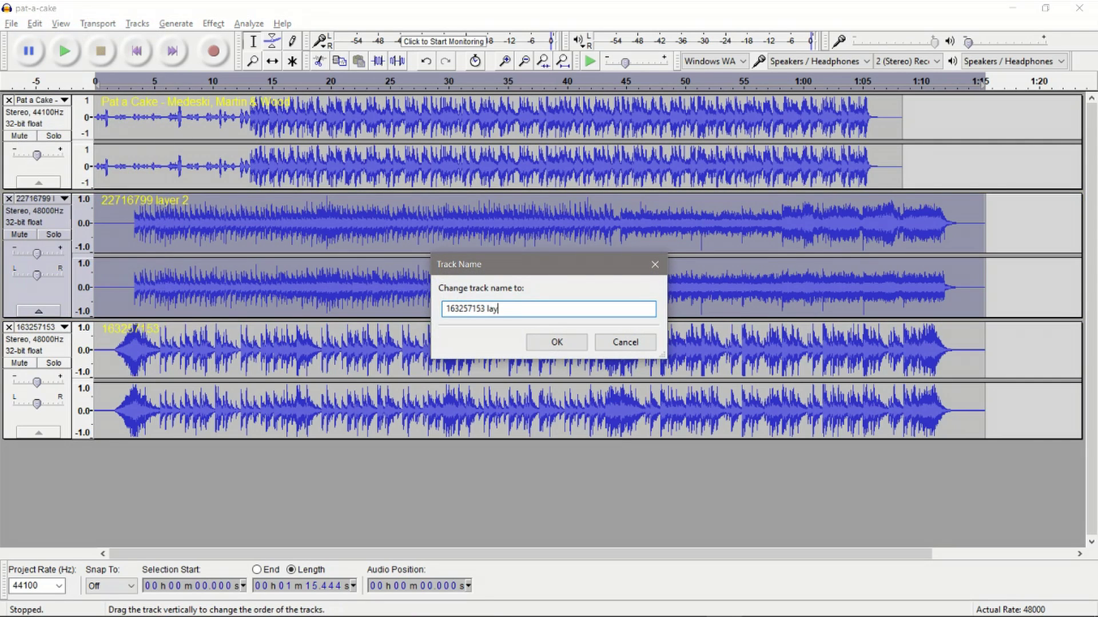
key(Return)
click(333, 243)
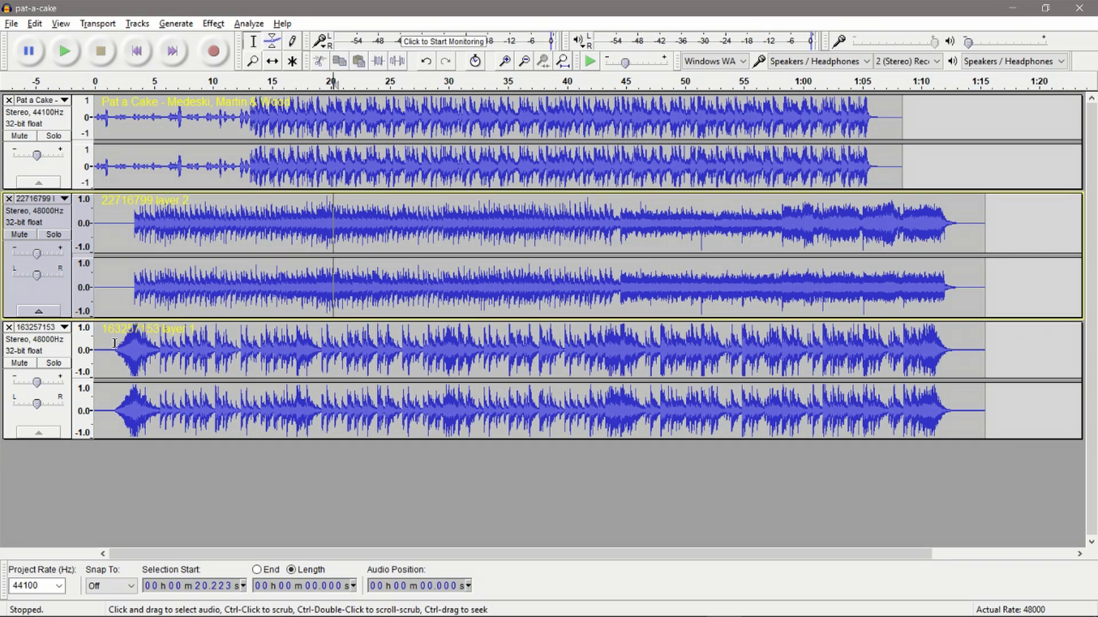
Examine where the audible music starts and ends in the layer 1 and layer 2 tracks
click(115, 343)
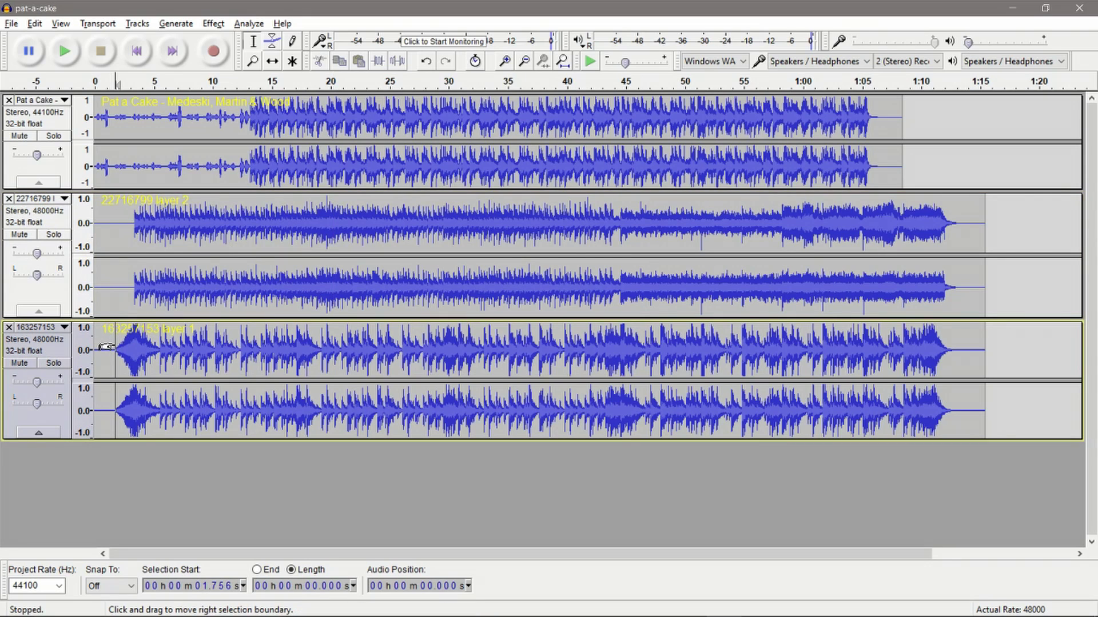
drag(112, 347, 139, 349)
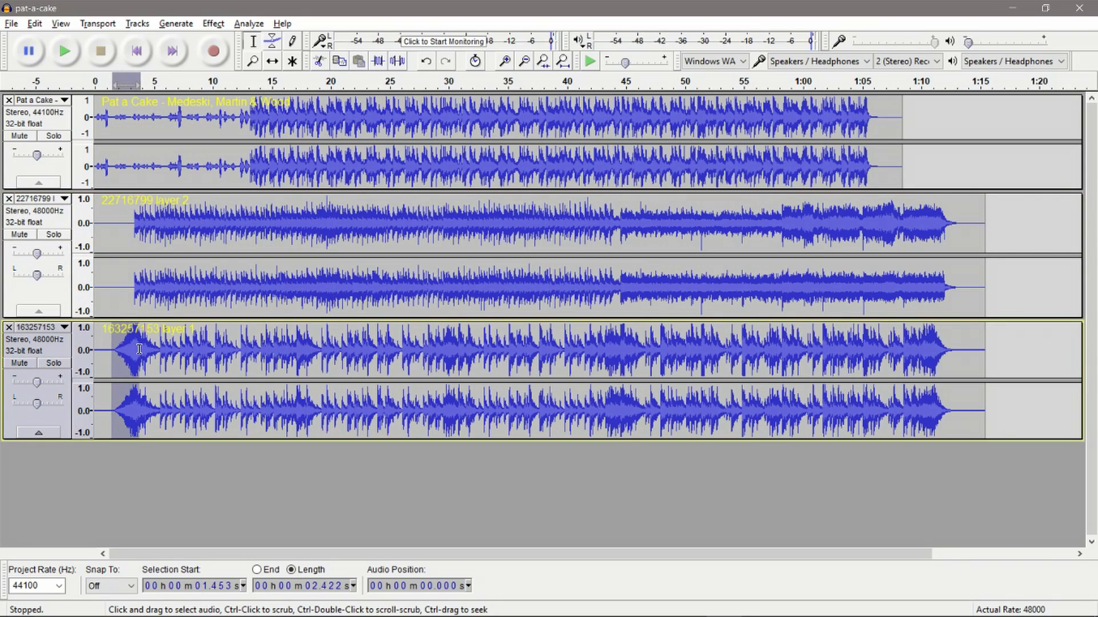
click(122, 352)
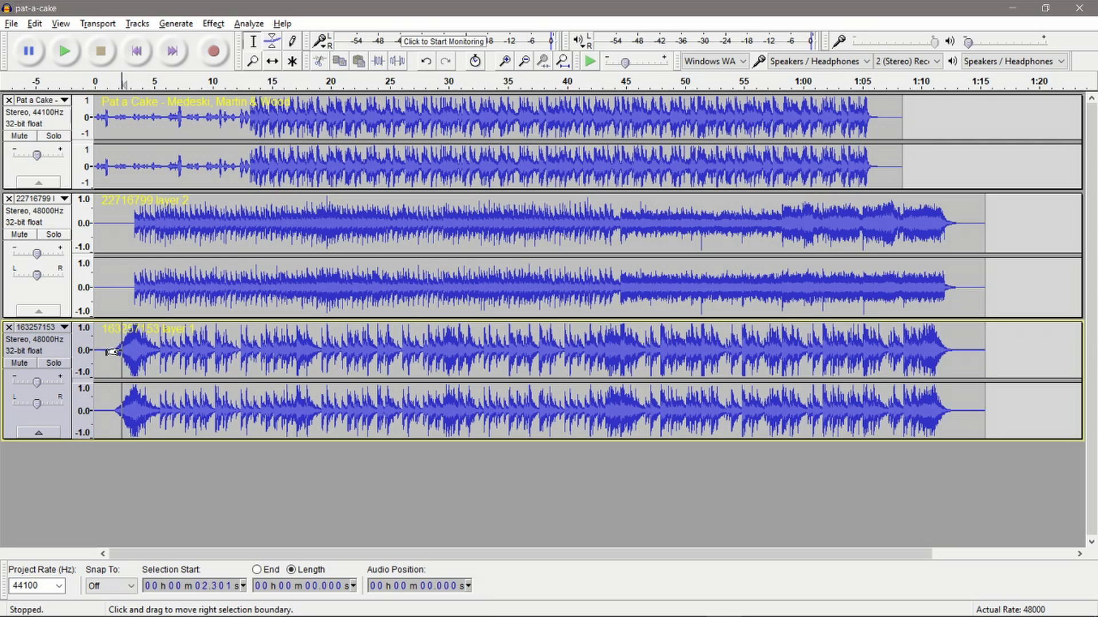
click(115, 352)
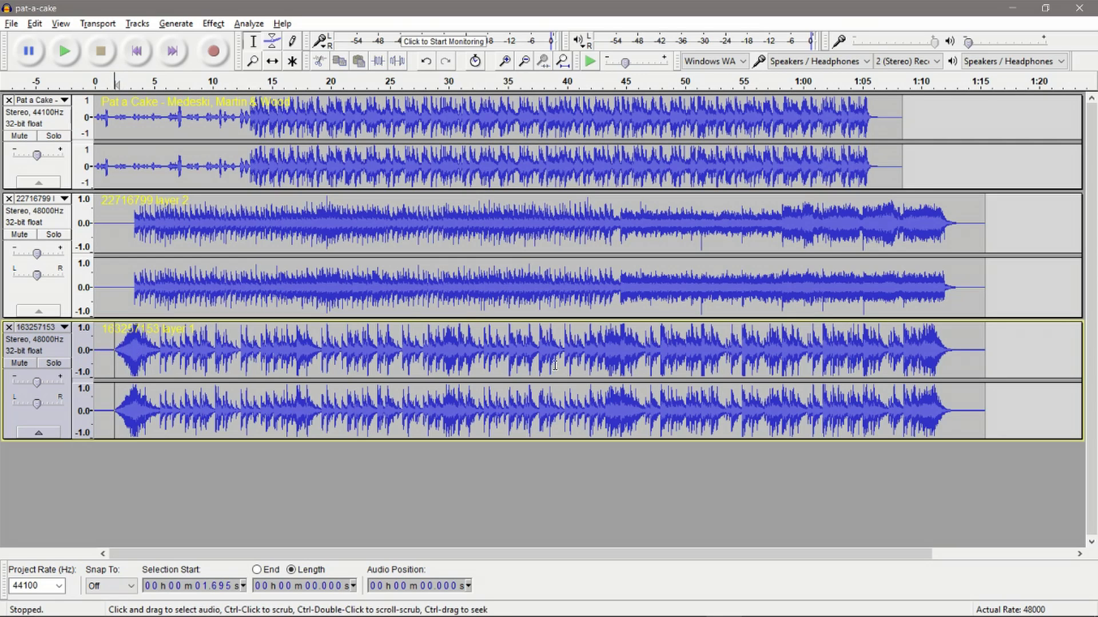
click(132, 286)
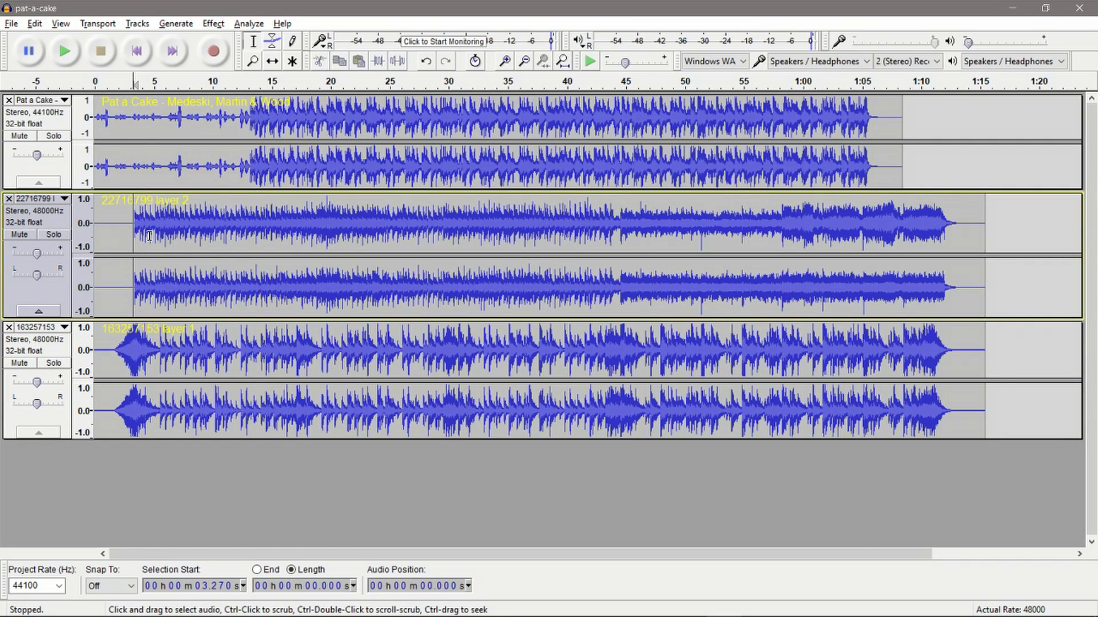
click(933, 344)
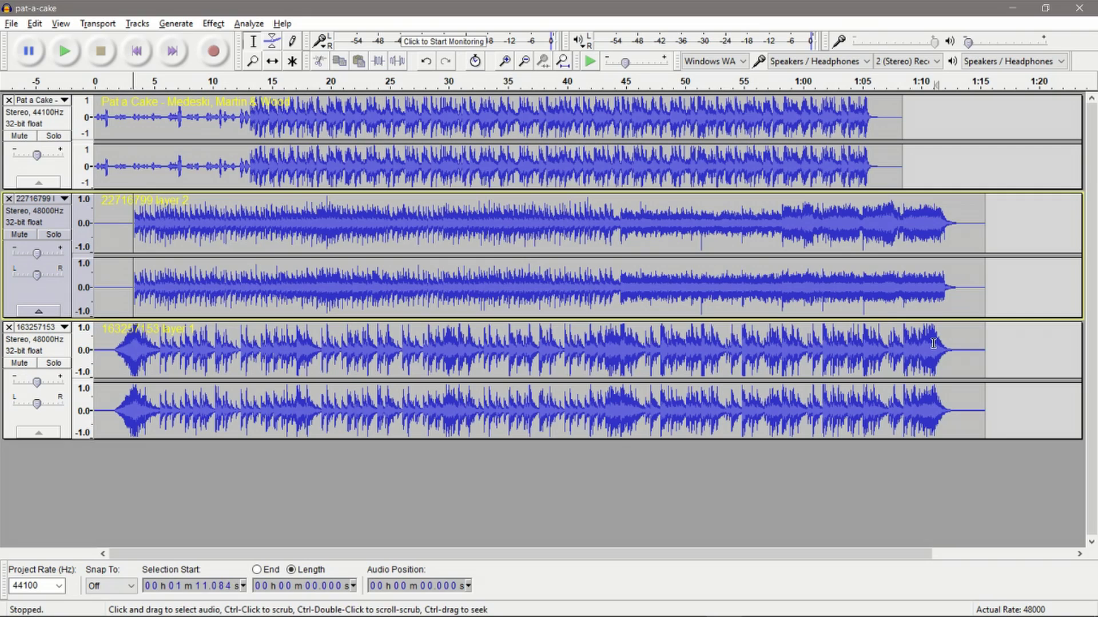
click(960, 215)
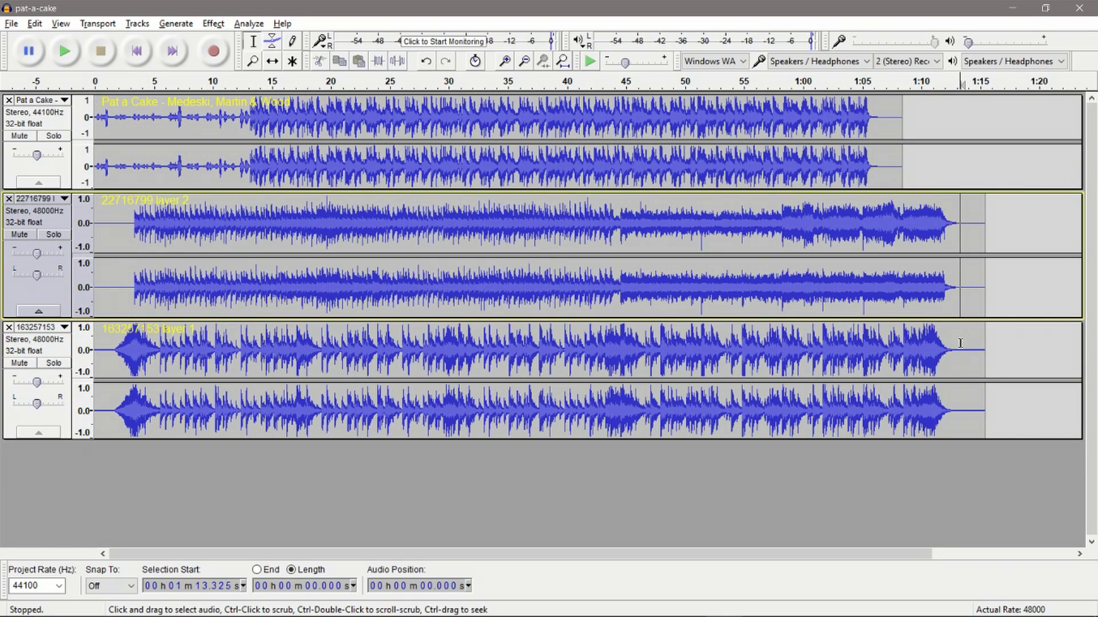
click(956, 284)
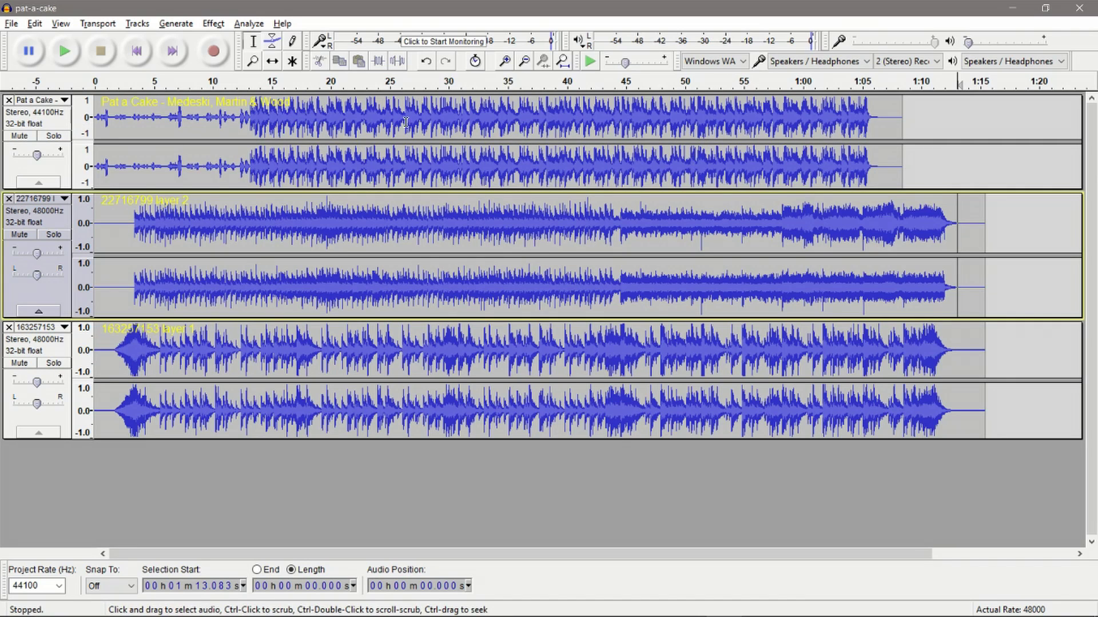
Examine the Pat a Cake track, check what_you_need.txt in Notepad and return to Audacity
click(65, 124)
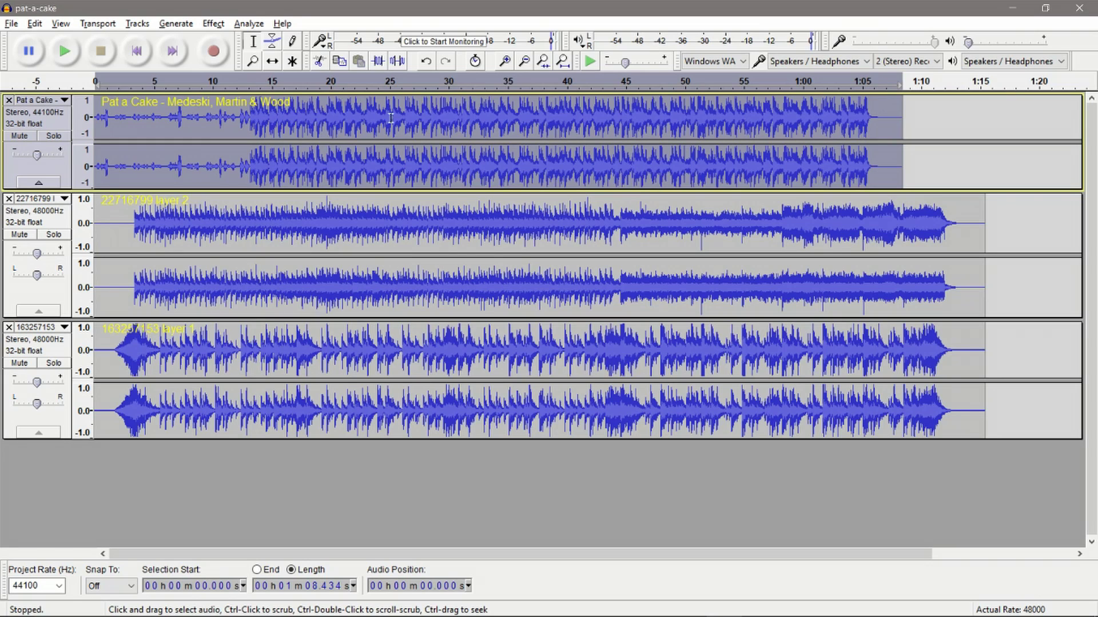
click(314, 115)
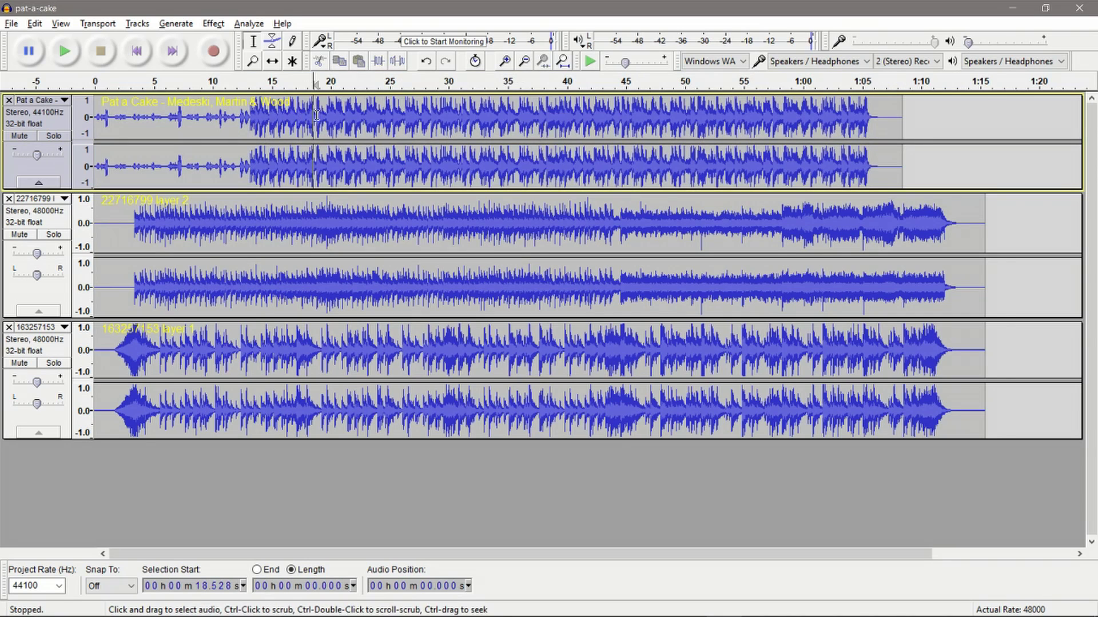
key(alt+Tab)
key(alt+Tab)
key(alt+Tab)
key(alt+Tab)
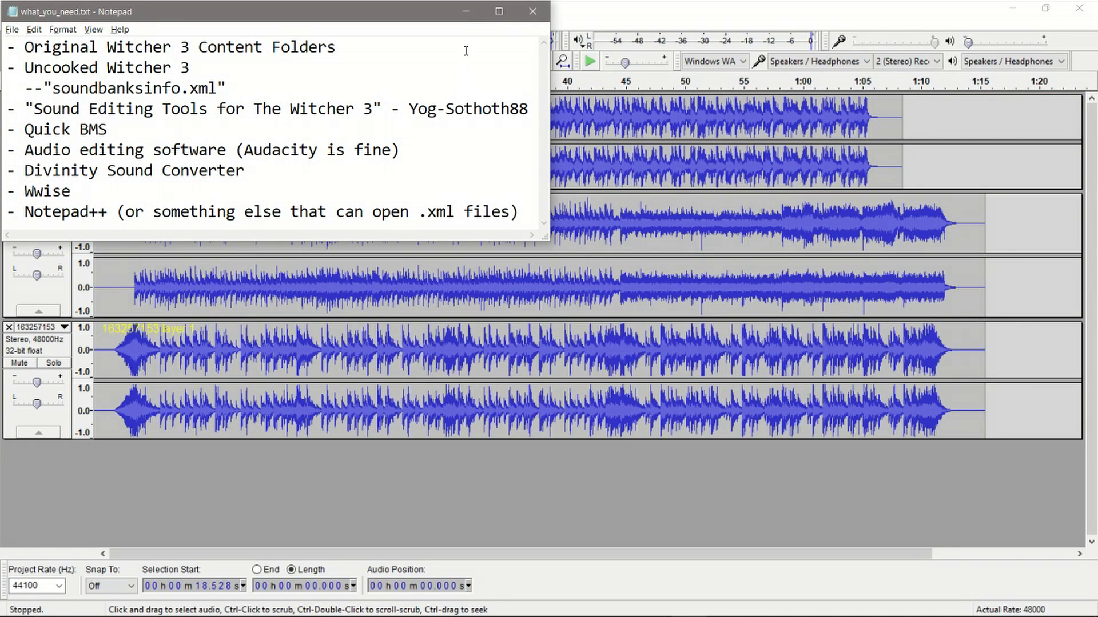
key(alt+Tab)
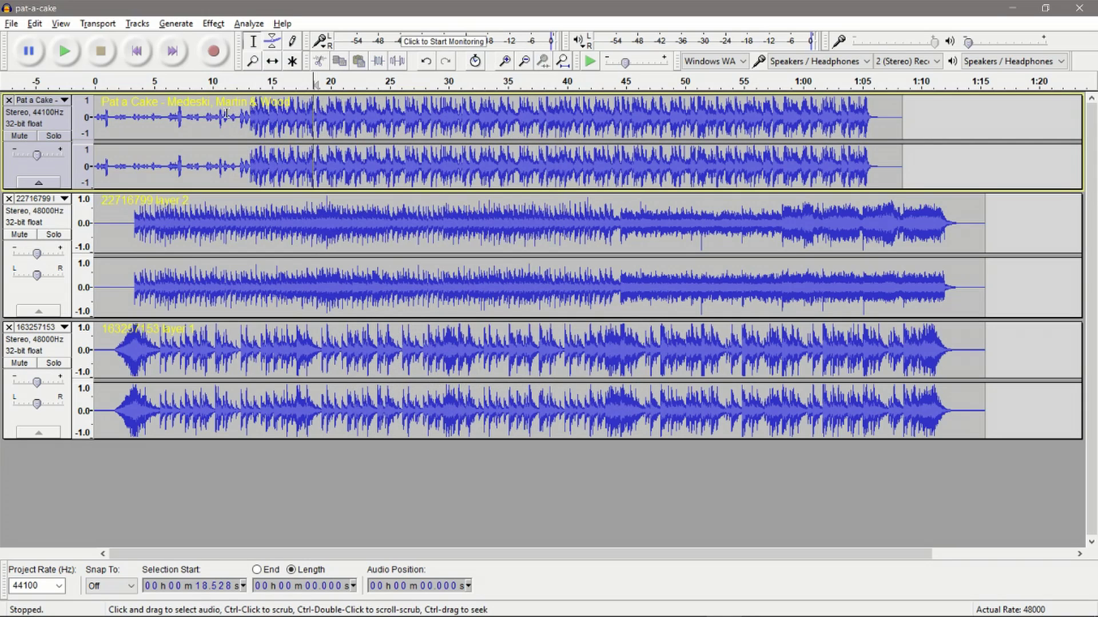
Shift the whole Pat a Cake track in time so it starts at about 1.3 seconds
click(23, 117)
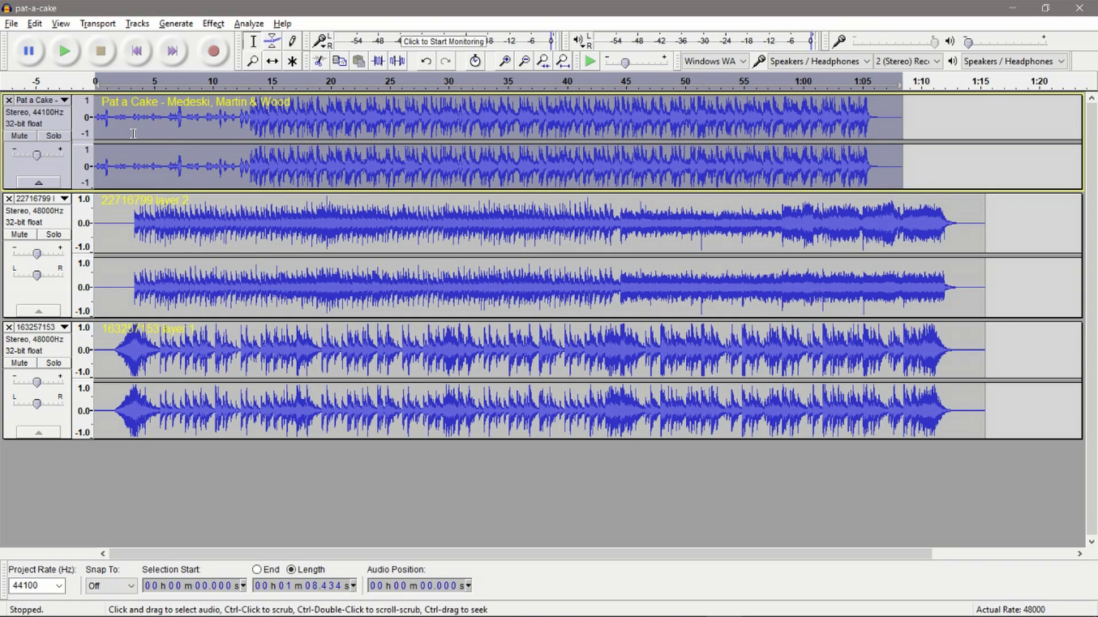
click(273, 61)
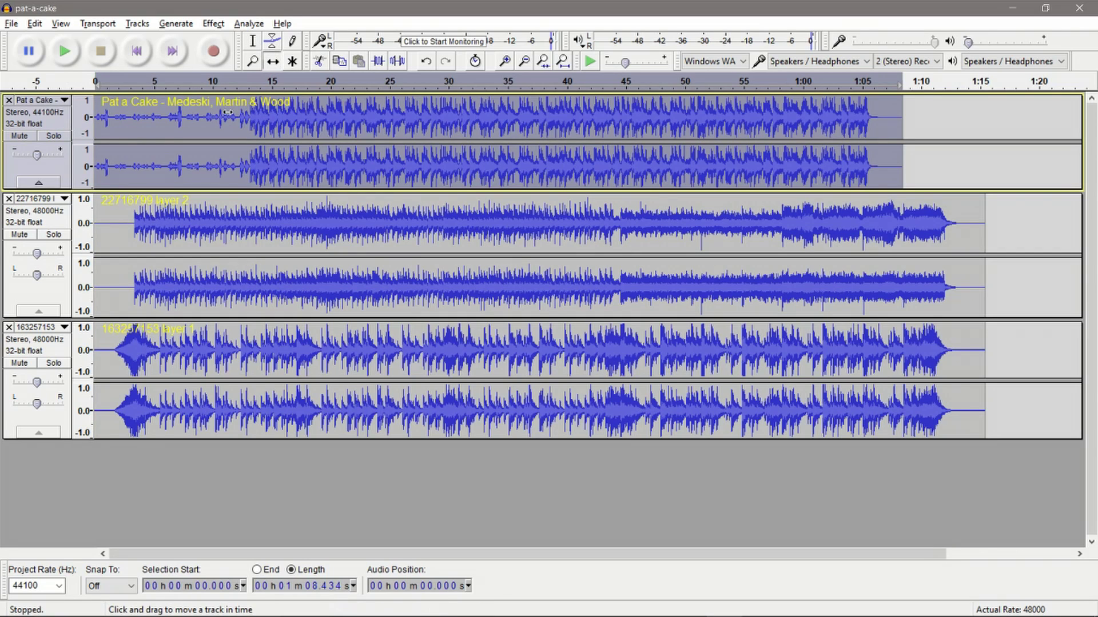
mouse_move(228, 113)
mouse_down()
mouse_move(257, 113)
mouse_move(241, 115)
mouse_up()
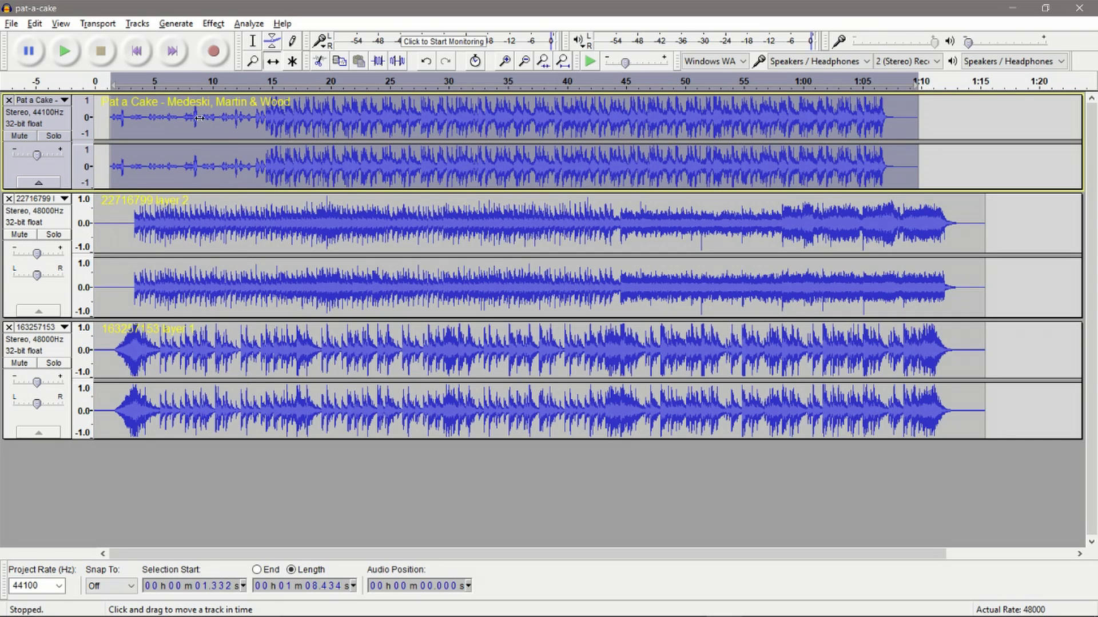
Switch back to the Selection tool and mute both the layer 2 and layer 1 tracks
click(252, 42)
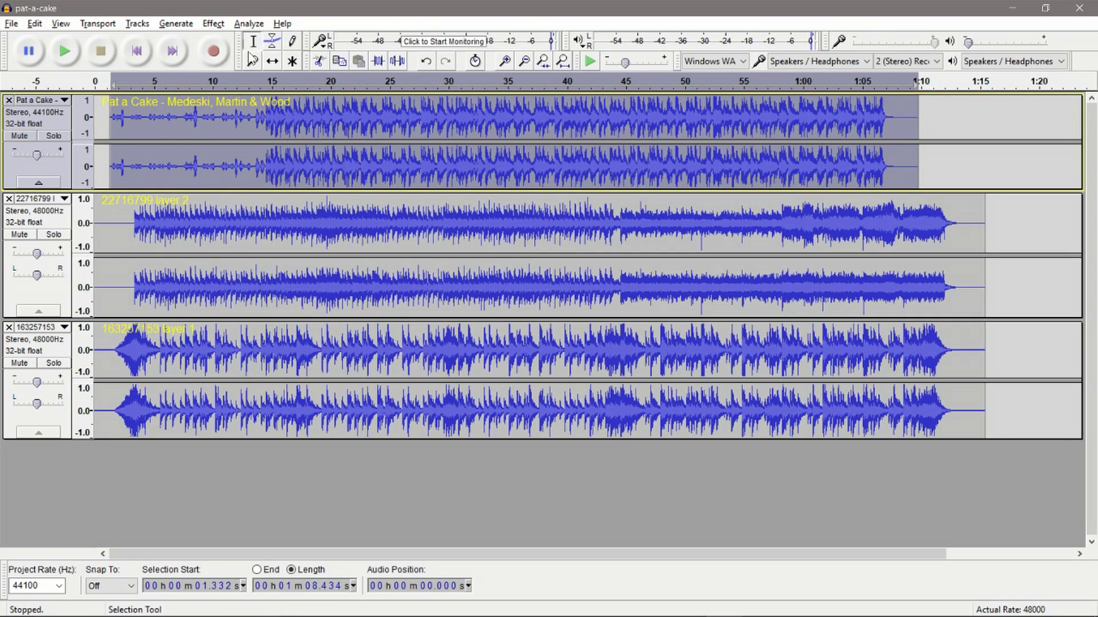
click(143, 122)
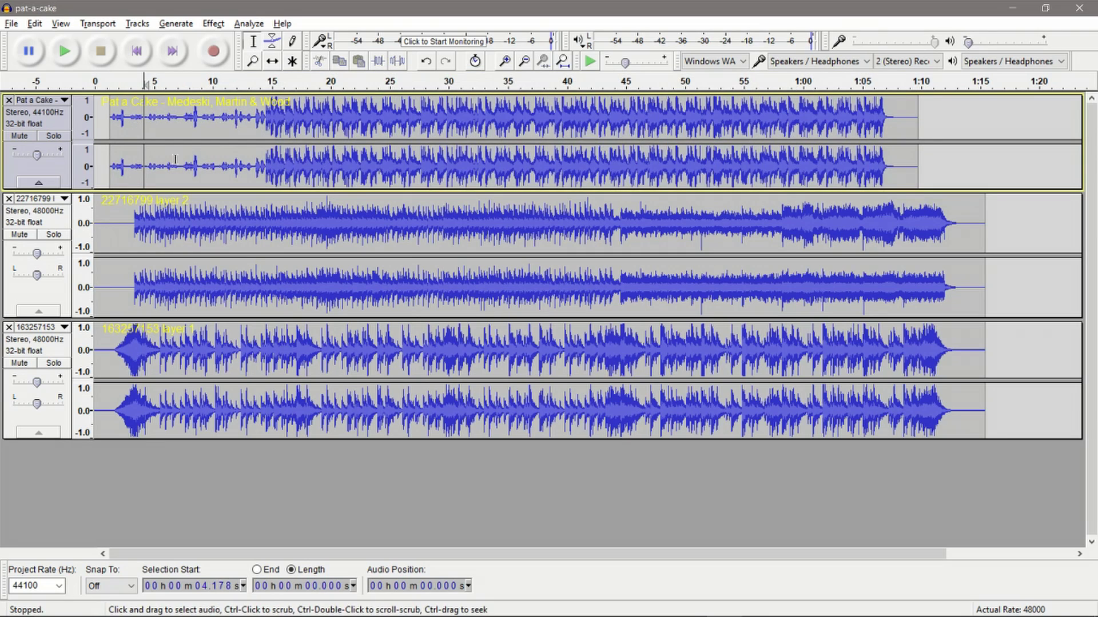
click(33, 235)
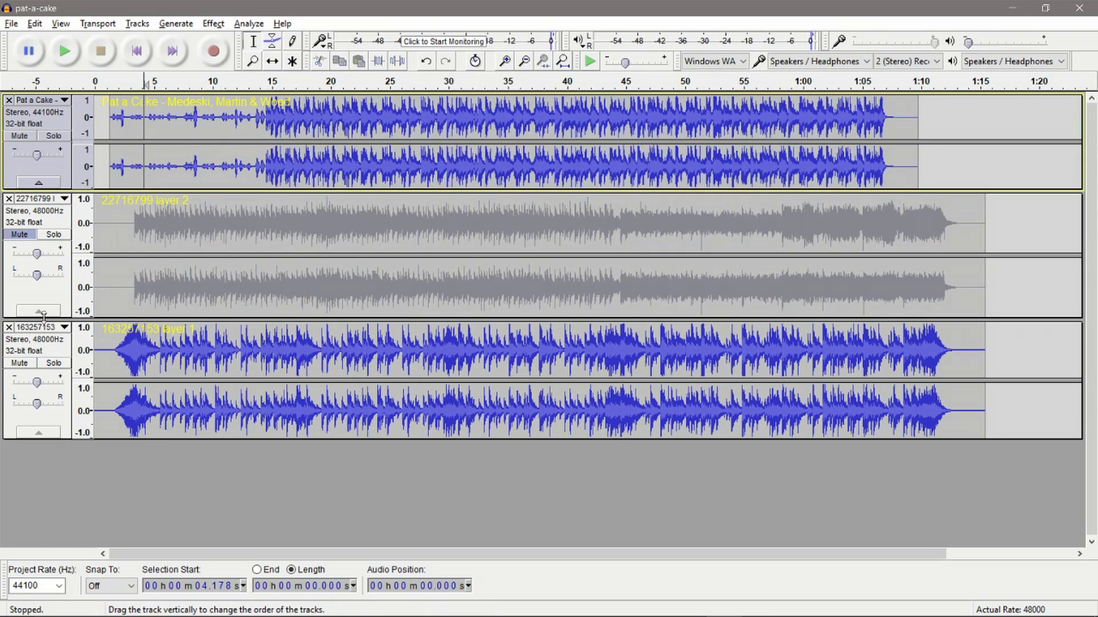
click(33, 363)
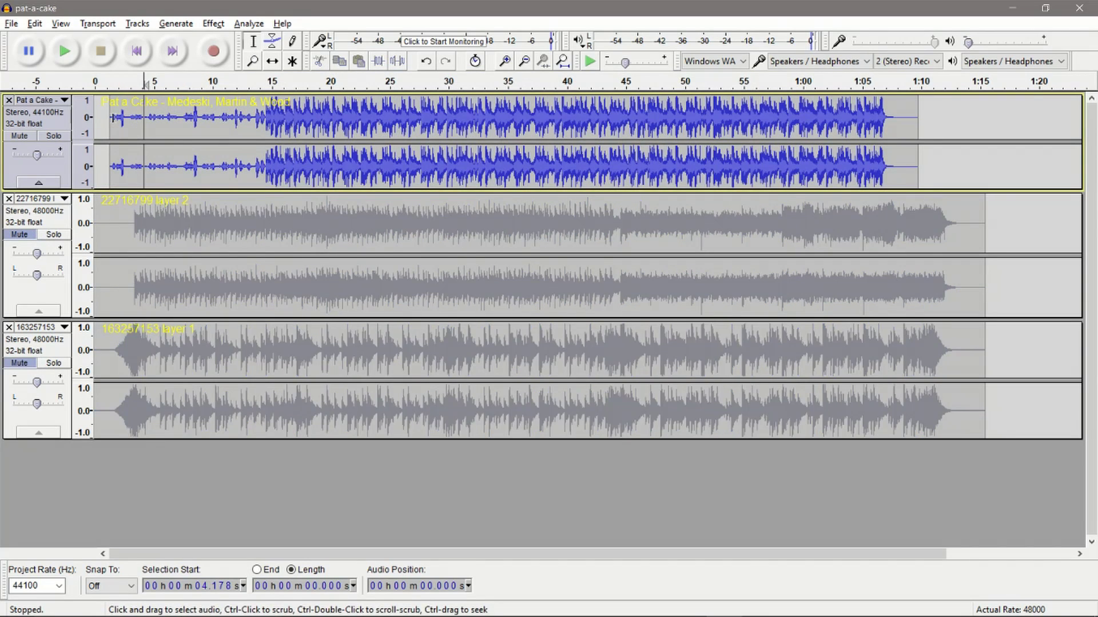
Zoom in on the end of the quiet Pat a Cake intro and play it from about 10.7 seconds
click(219, 120)
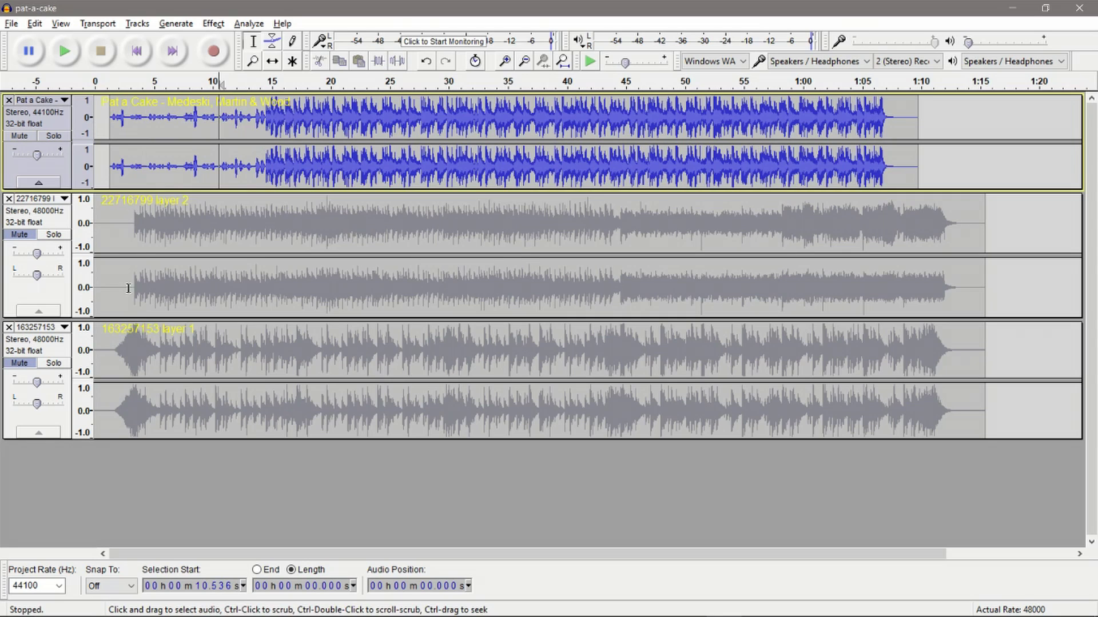
drag(114, 120, 260, 127)
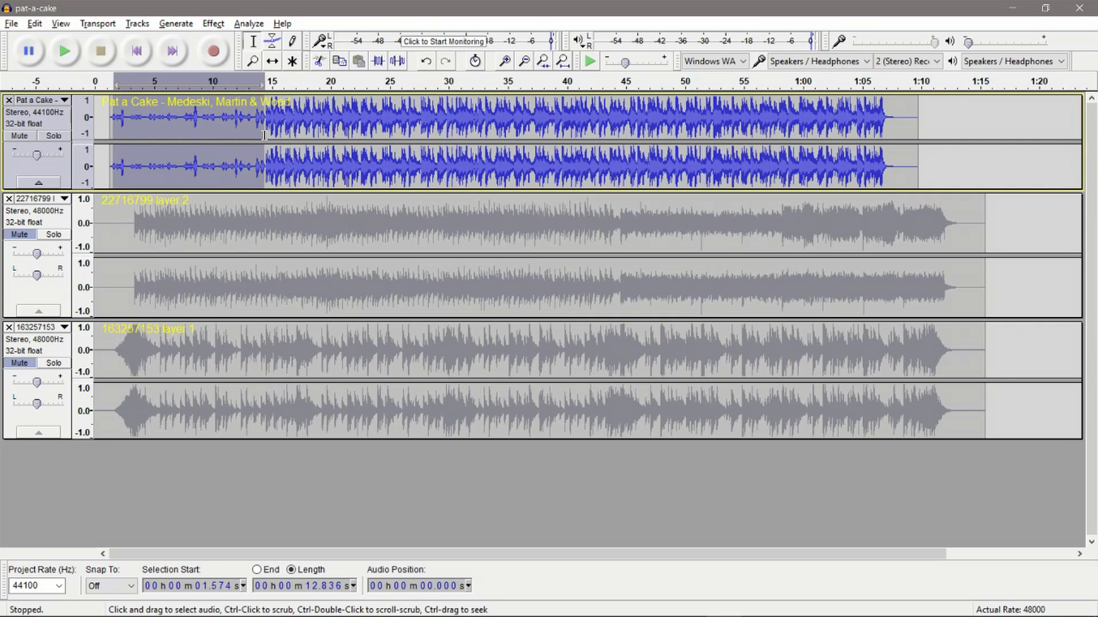
click(256, 122)
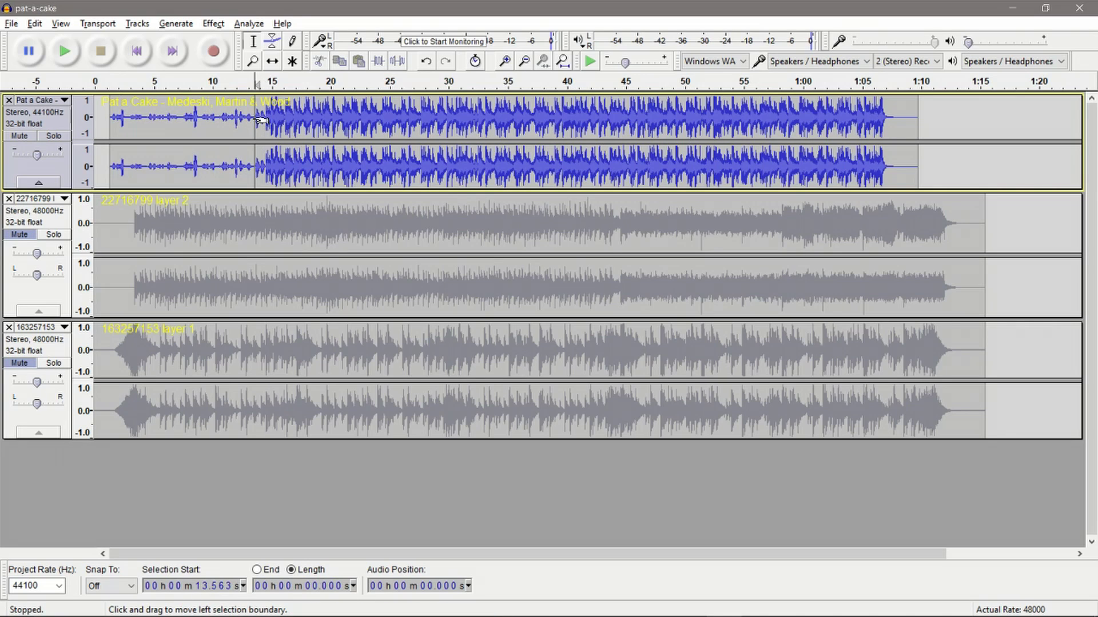
scroll(262, 120, up, 2)
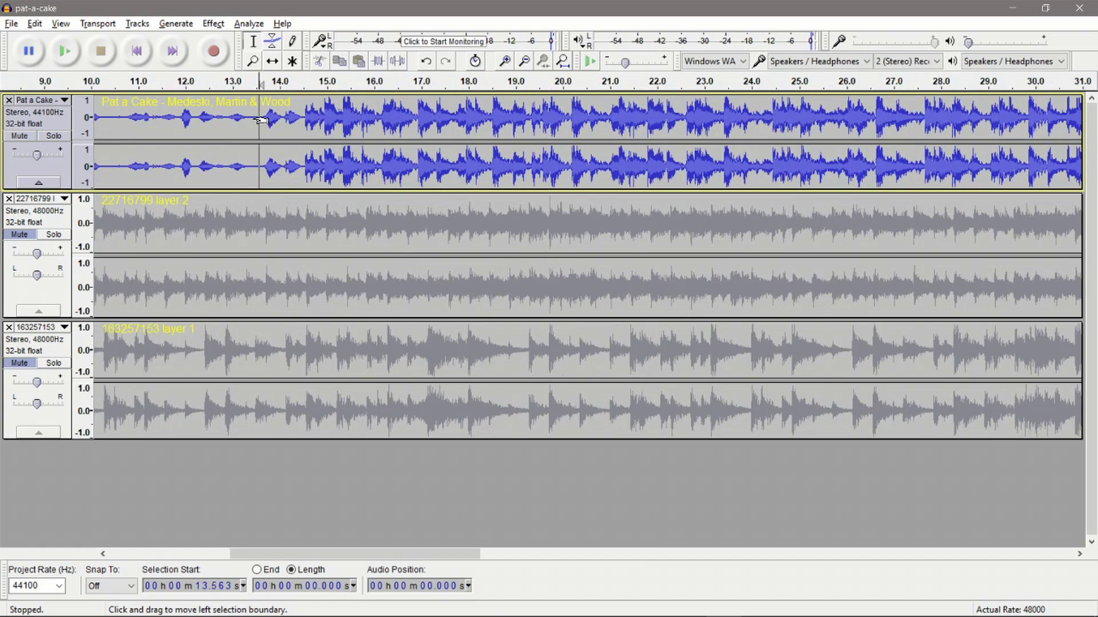
click(228, 123)
click(122, 123)
key(space)
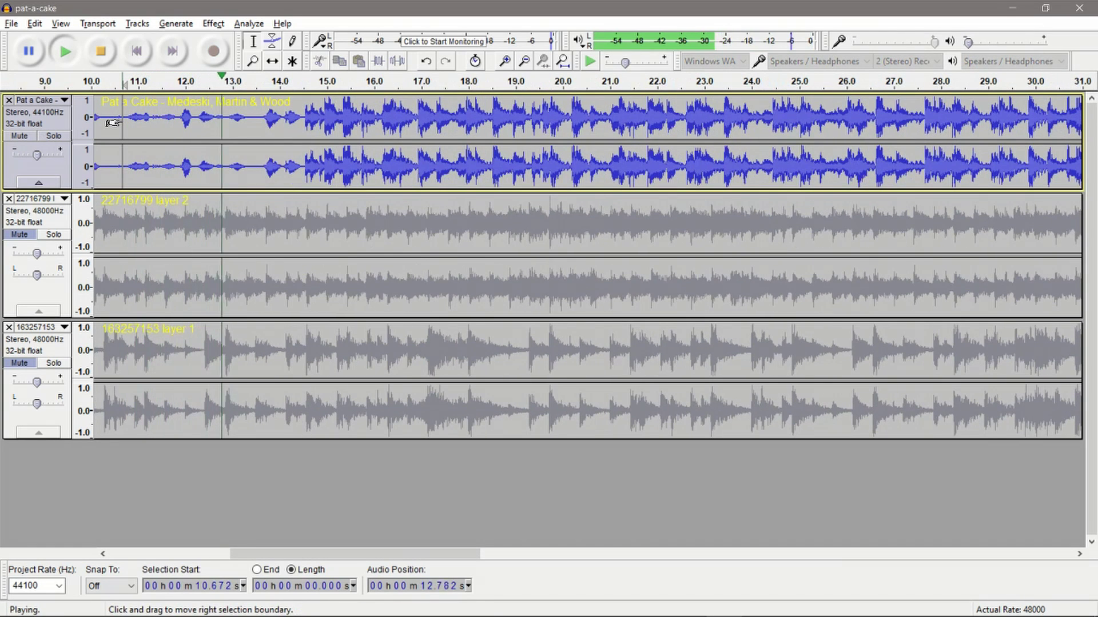
Stop playback and delete the Pat a Cake intro from the track start to about 13.5 seconds
click(258, 119)
key(space)
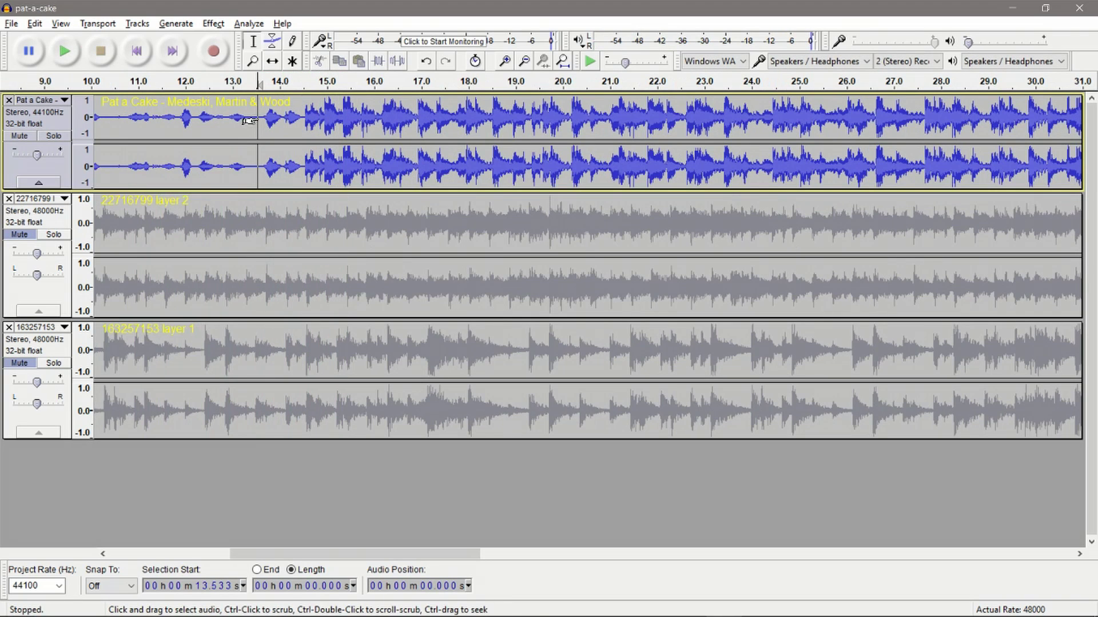
key(shift)
key(shift+Home)
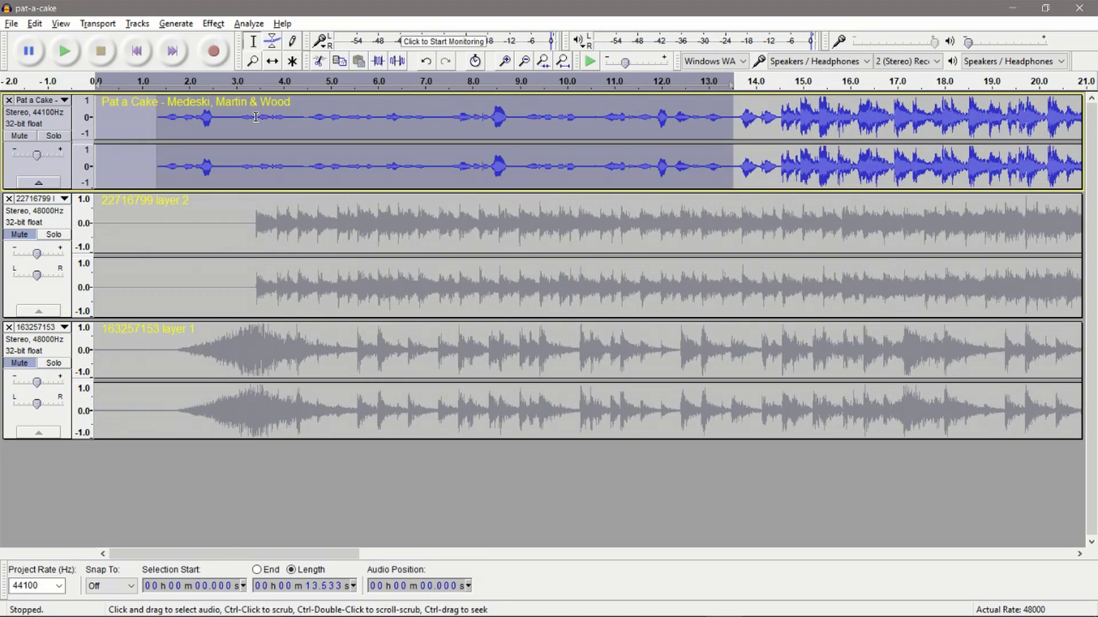
key(Delete)
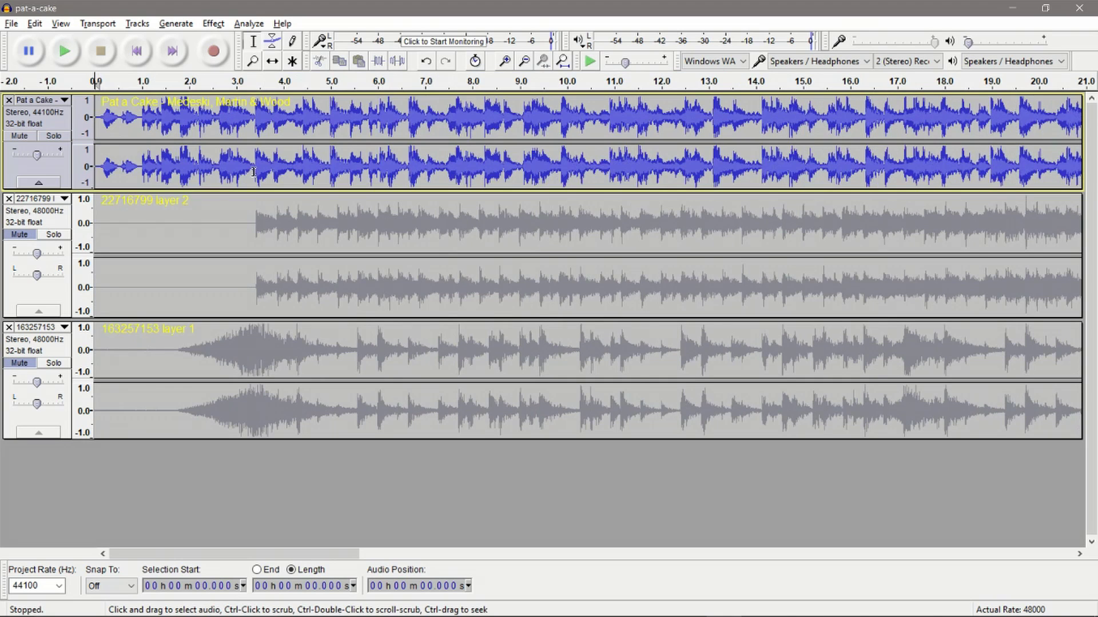
Shift the whole Pat a Cake track in time so it starts at about 2.5 seconds
click(273, 61)
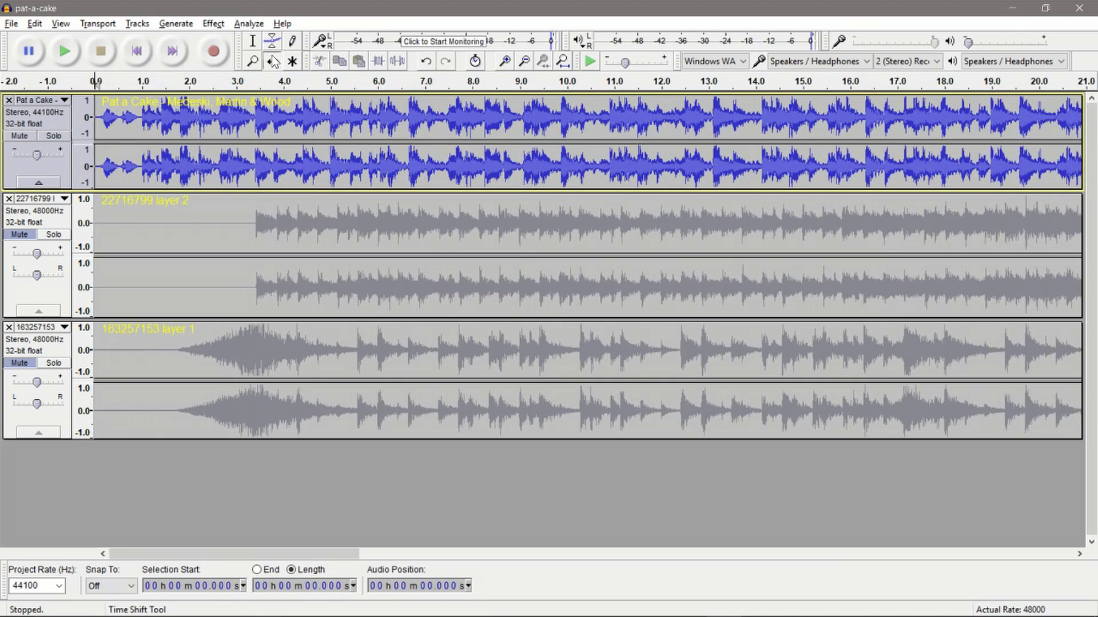
drag(202, 118, 329, 129)
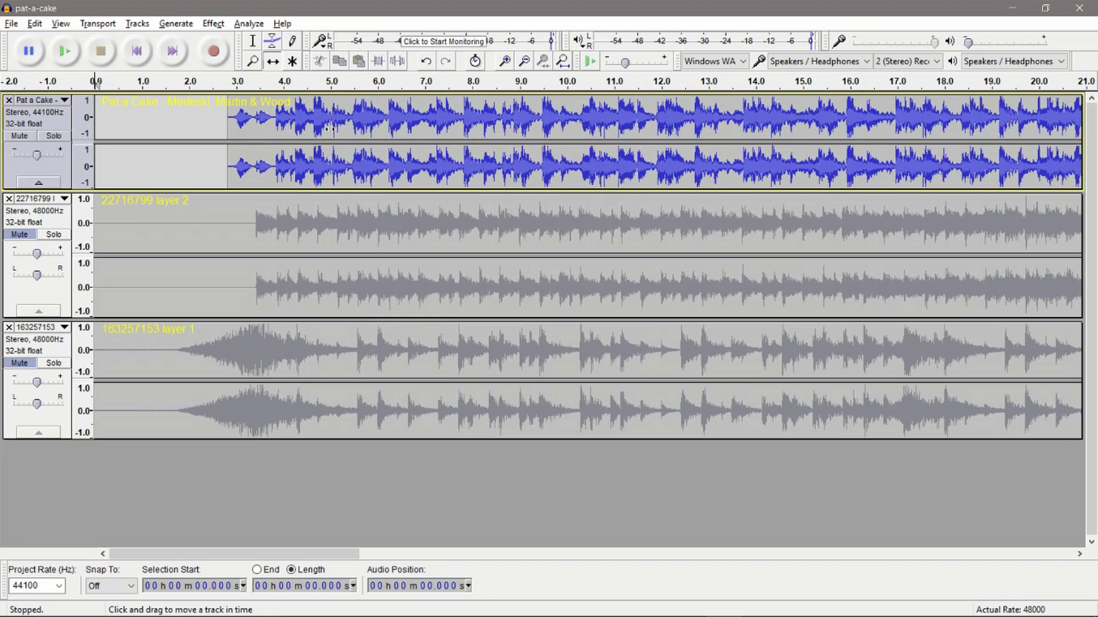
drag(329, 129, 309, 114)
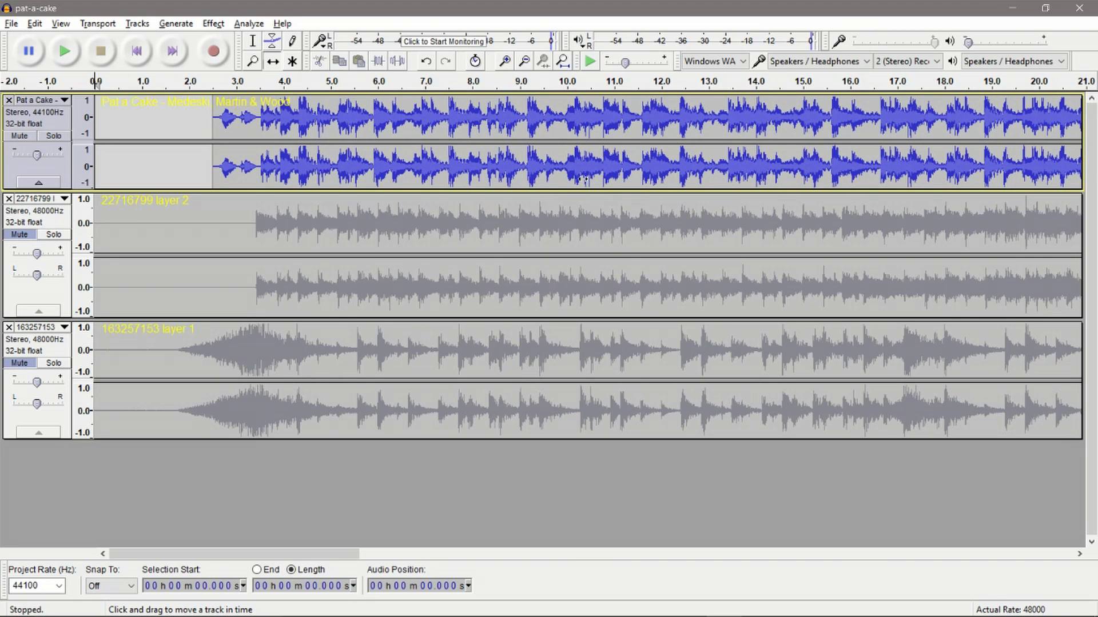
key(ctrl+3)
key(ctrl+3)
key(ctrl+3)
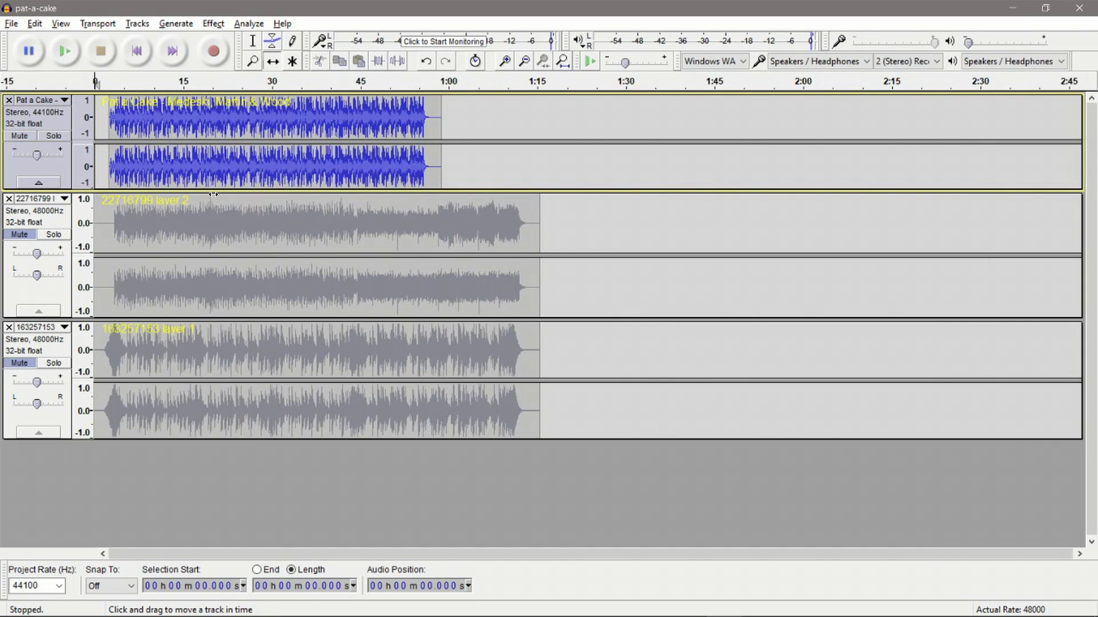
key(ctrl+1)
key(ctrl+1)
key(ctrl+1)
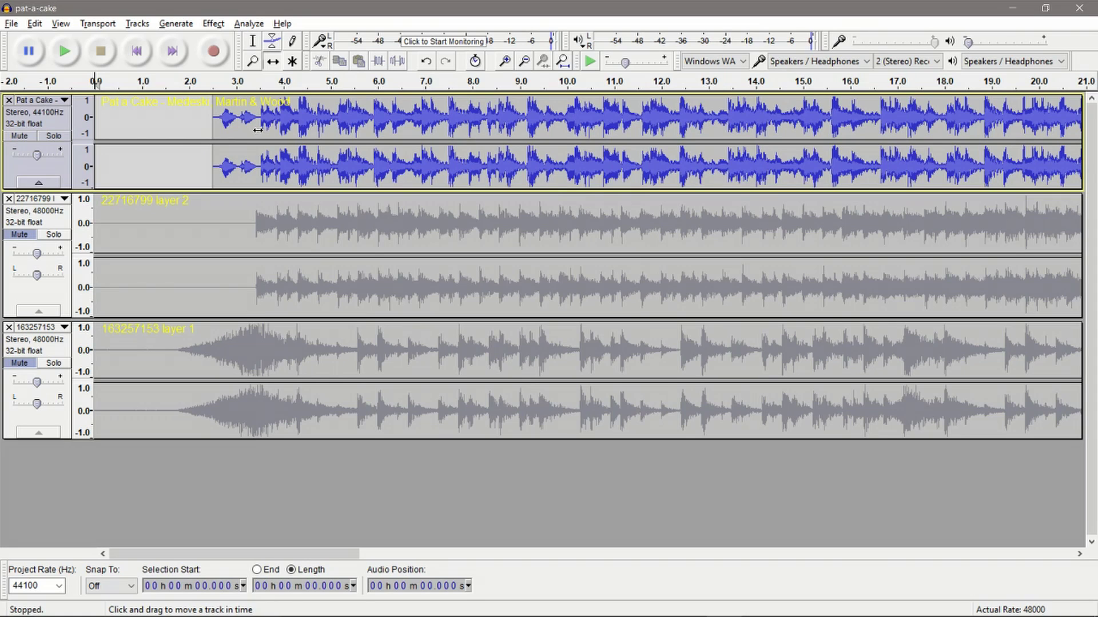
Switch to the Selection tool and apply Fade In to the first 0.12 seconds or so of the Pat a Cake clip
click(253, 42)
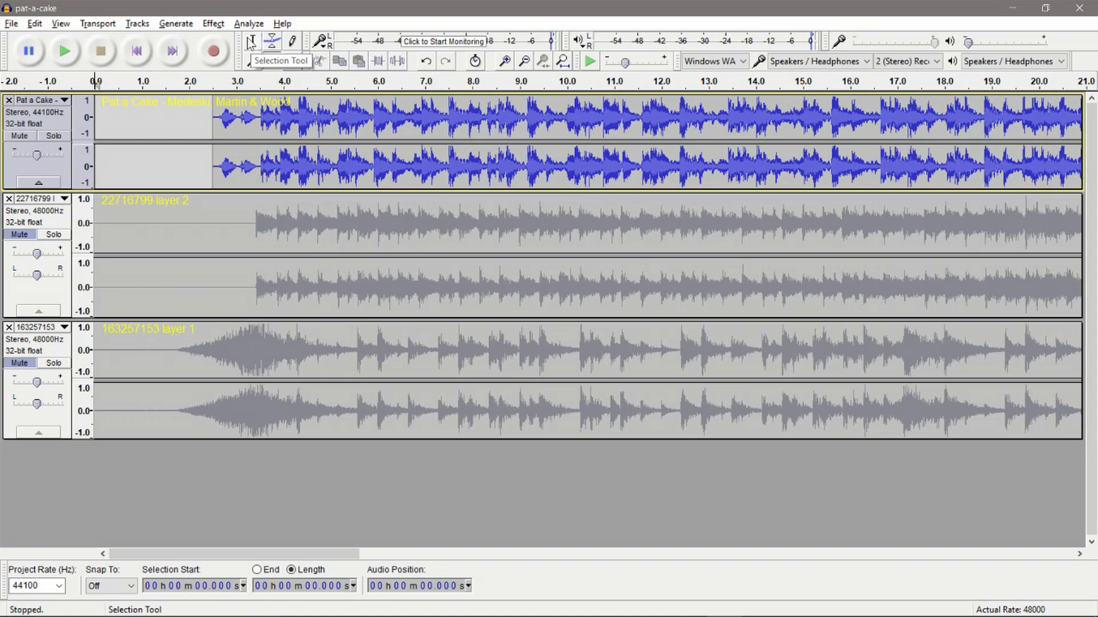
scroll(198, 127, up, 2)
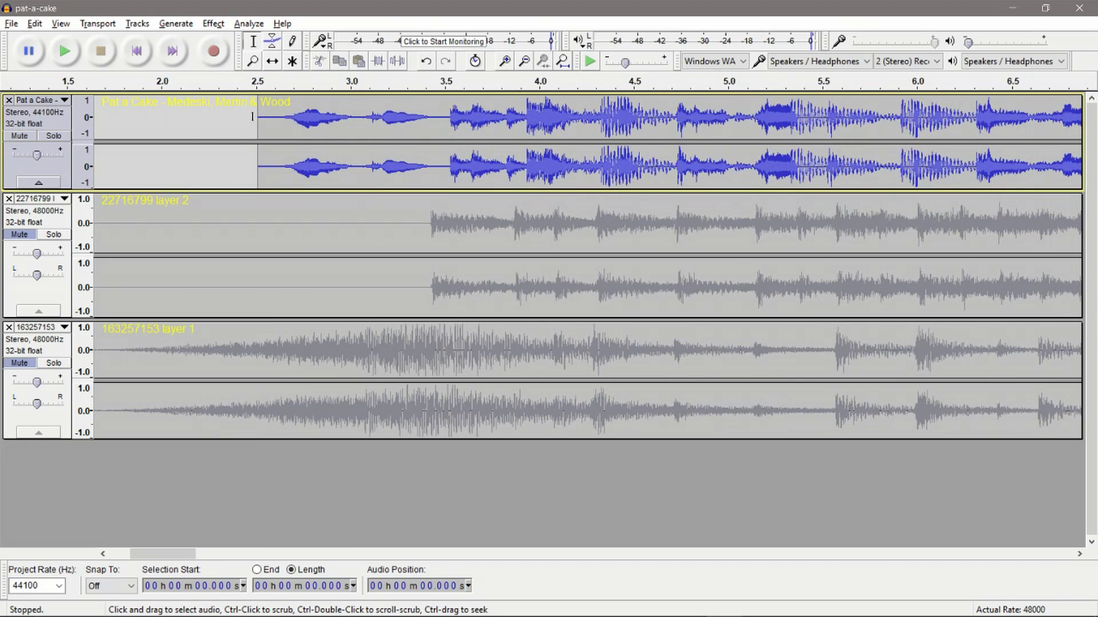
mouse_move(254, 118)
mouse_down()
mouse_move(280, 121)
mouse_move(259, 121)
mouse_up()
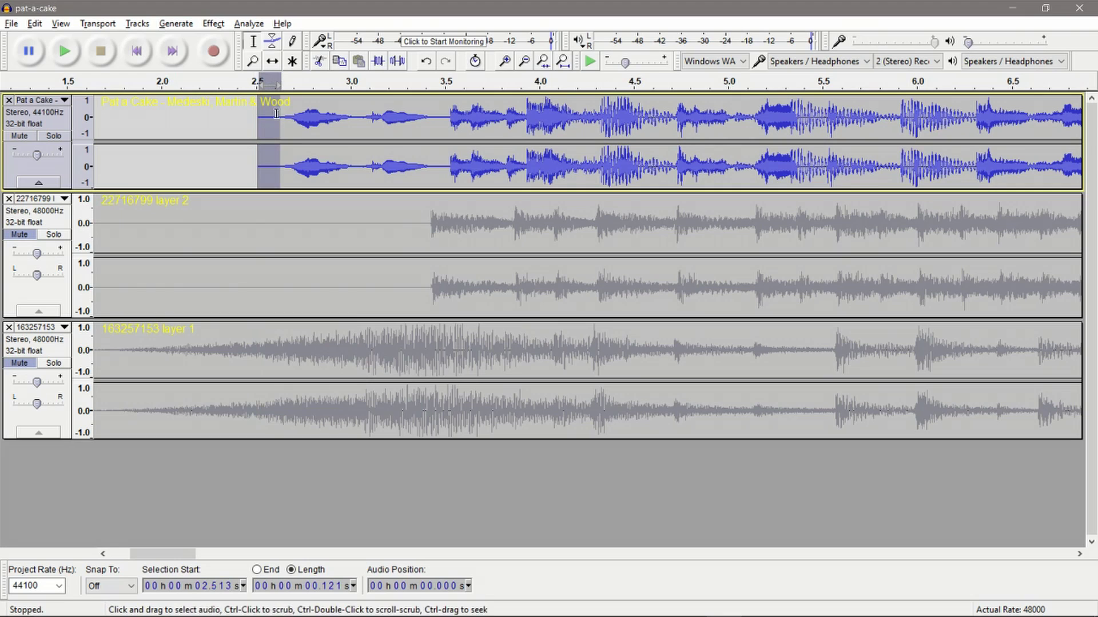
click(215, 27)
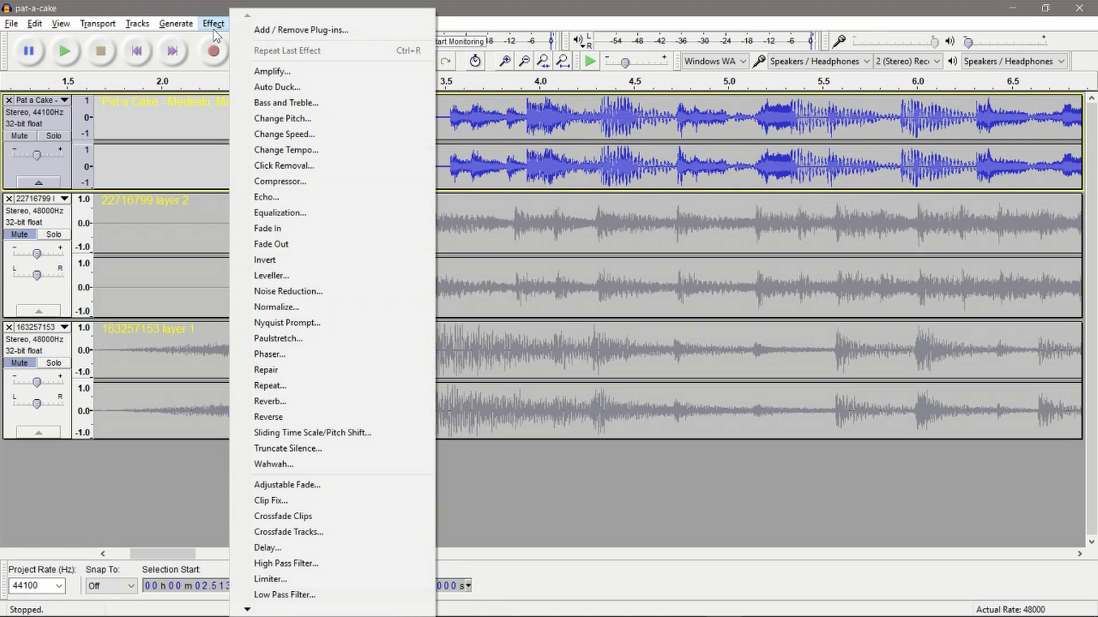
click(324, 227)
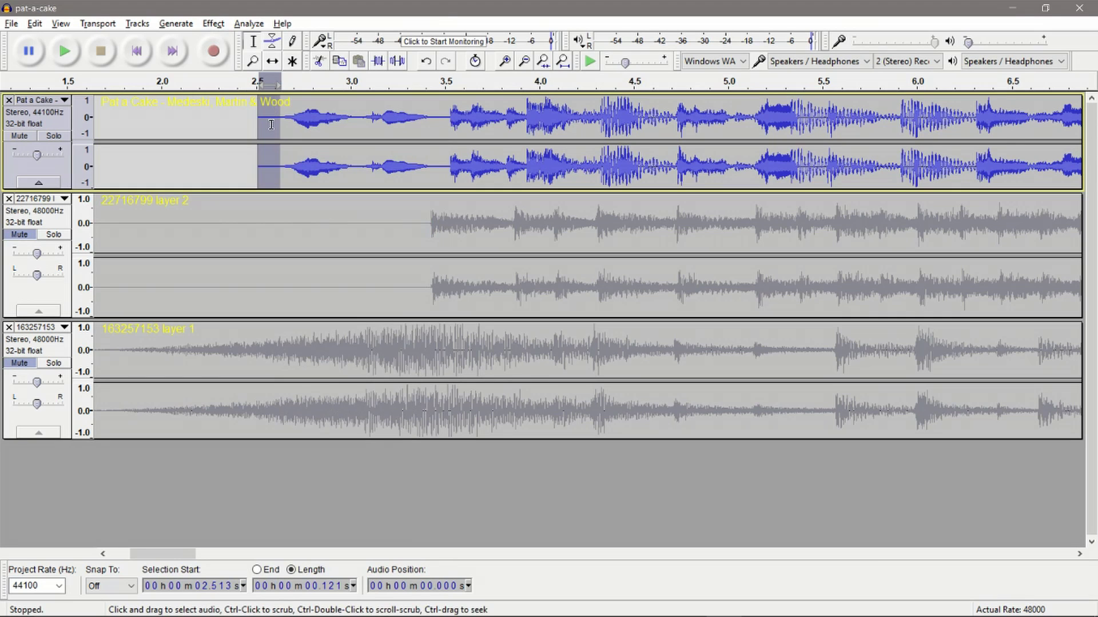
scroll(263, 128, up, 2)
scroll(263, 127, up, 1)
scroll(263, 127, down, 1)
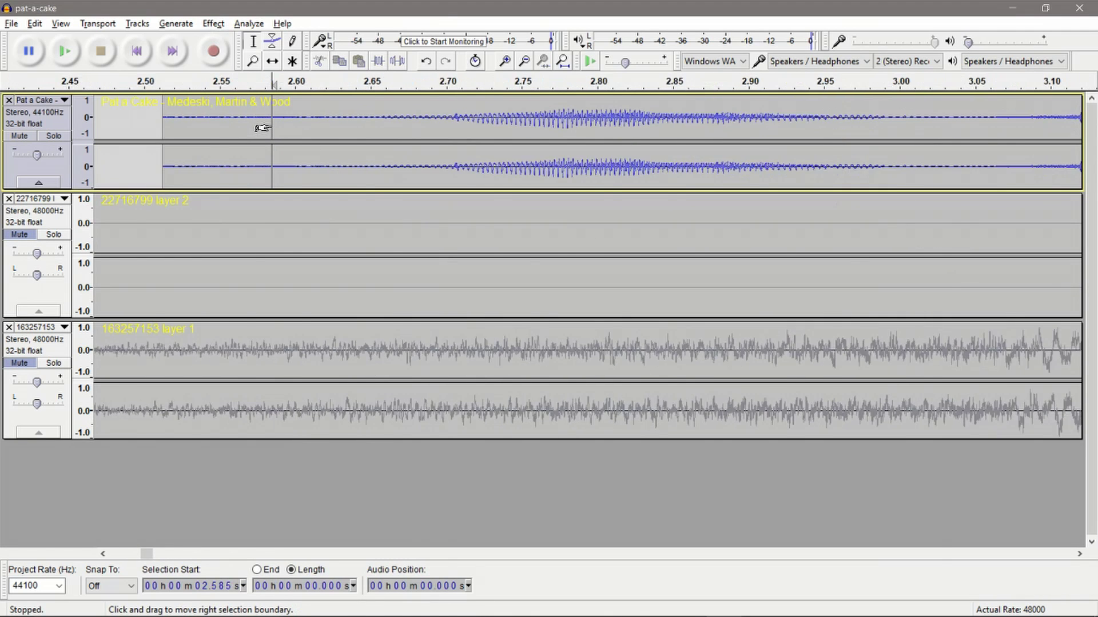
Fit the whole project in view and try to apply Fade Out at about 56.1 seconds near the Pat a Cake track's end
key(ctrl+f)
scroll(779, 158, up, 1)
scroll(779, 157, down, 2)
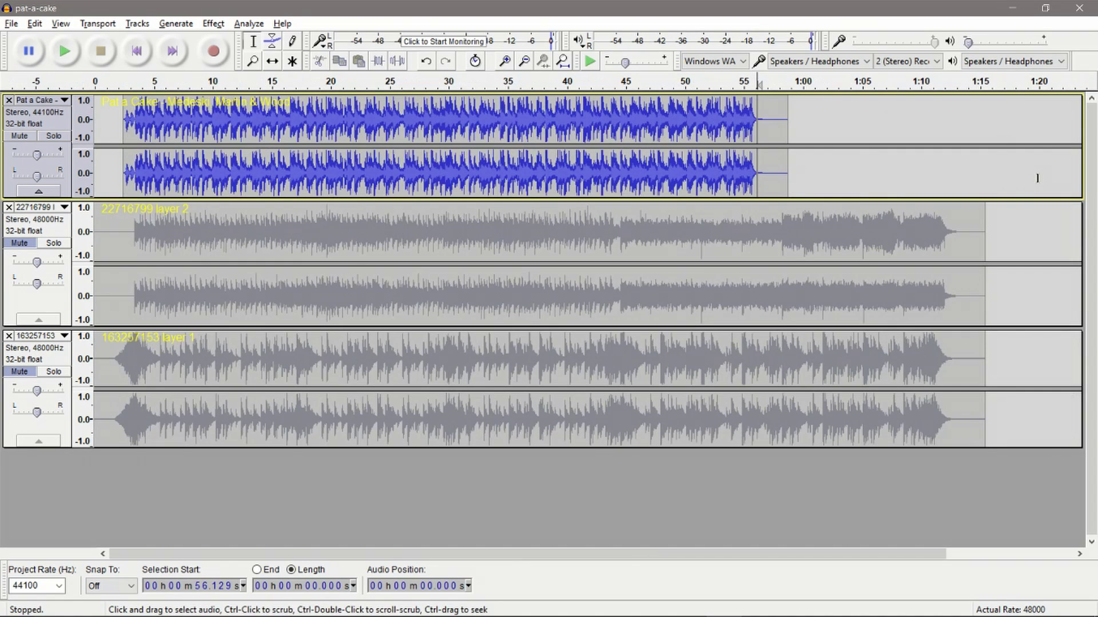
click(220, 25)
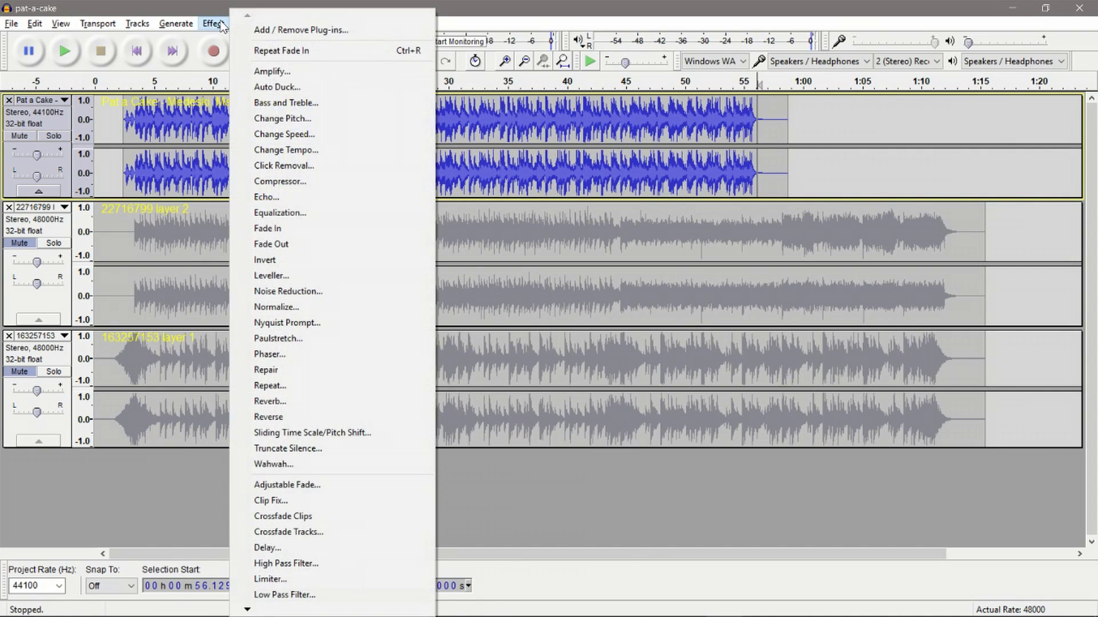
click(338, 244)
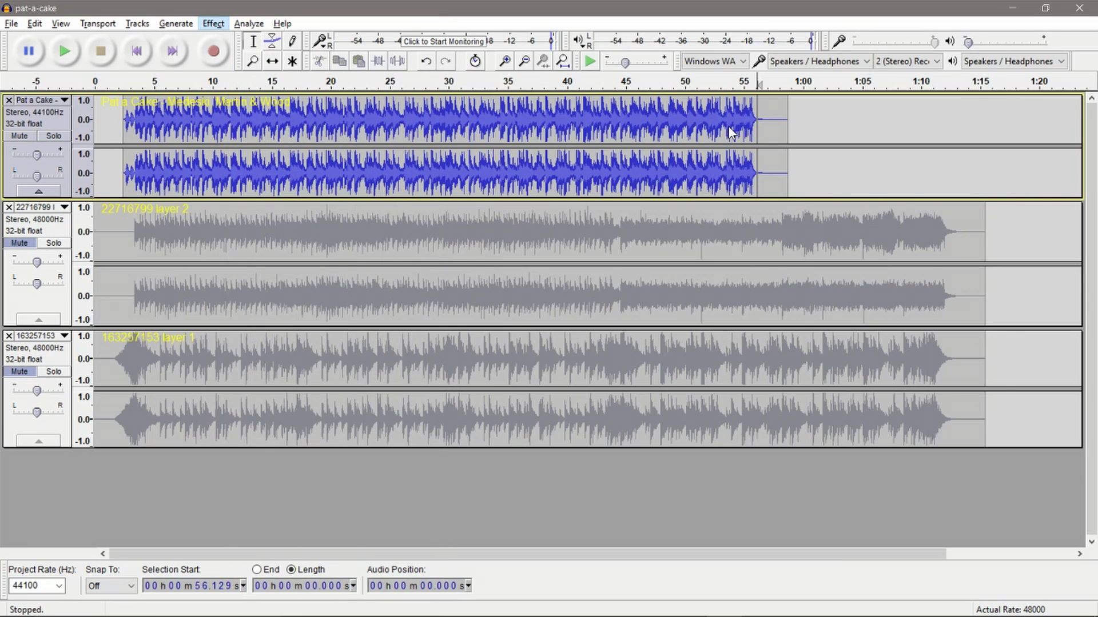
Try out selections over the Pat a Cake track's tail, from about 55.5 seconds to between 1:11 and 1:15
click(751, 112)
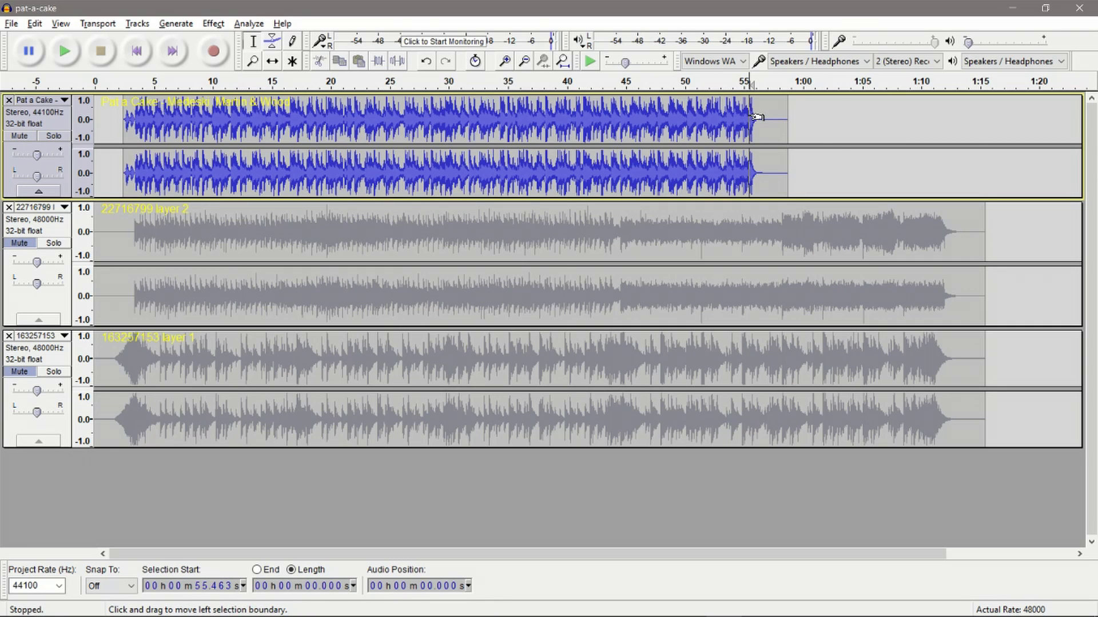
drag(756, 118, 987, 140)
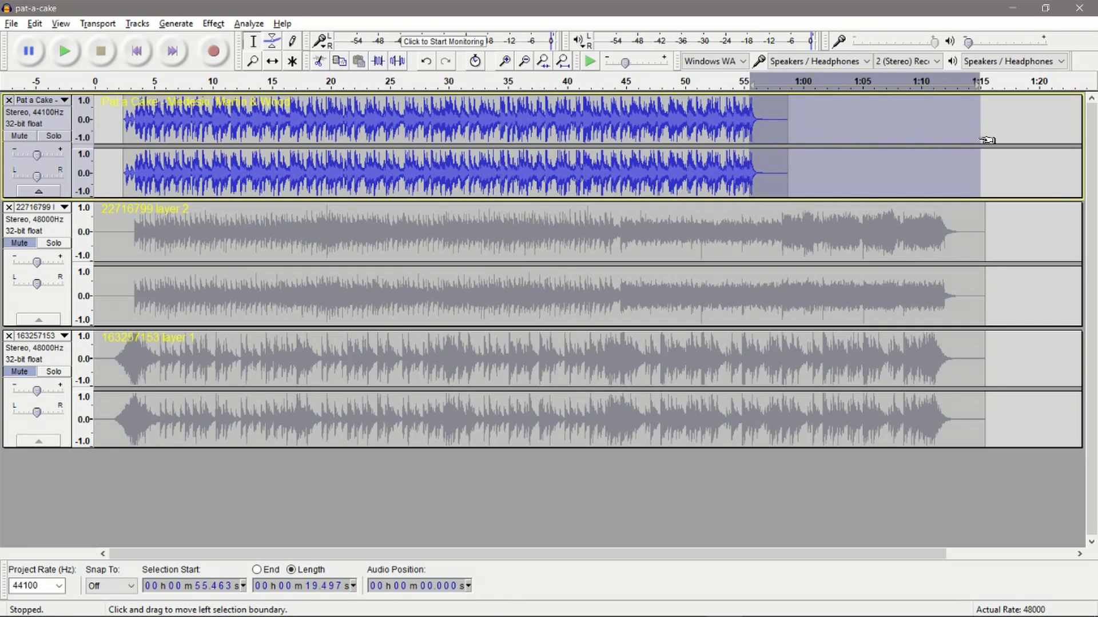
click(761, 120)
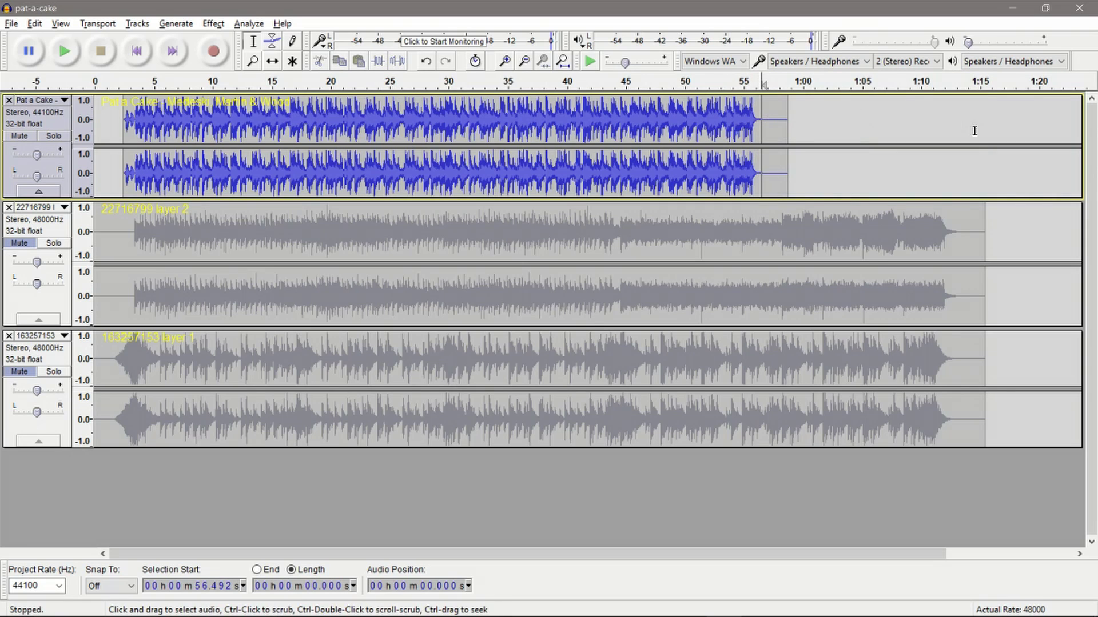
drag(979, 130, 752, 127)
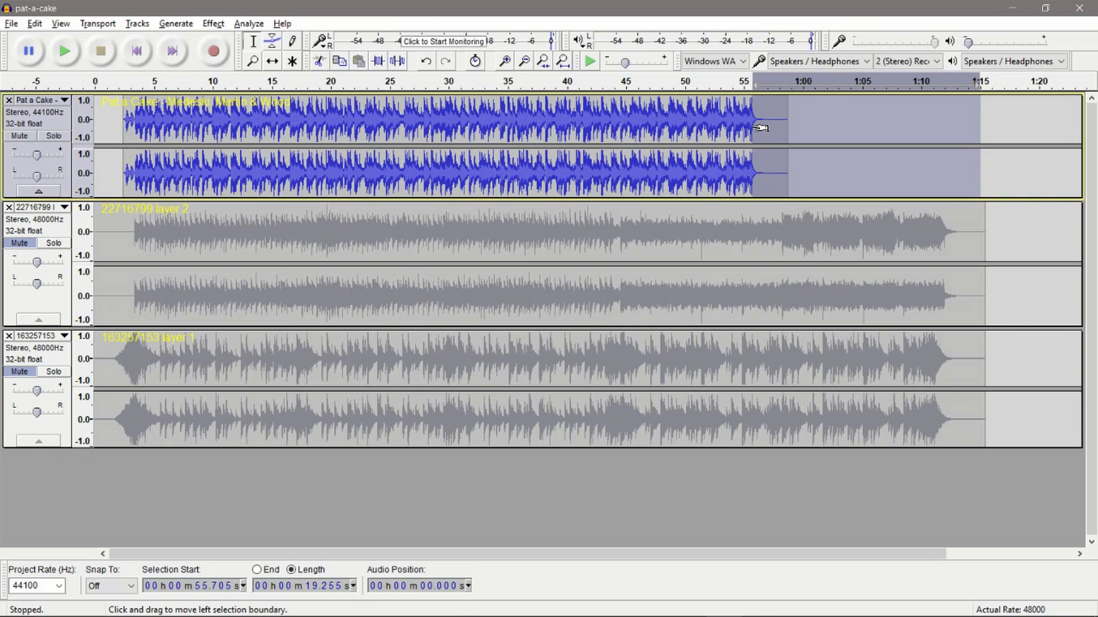
click(710, 120)
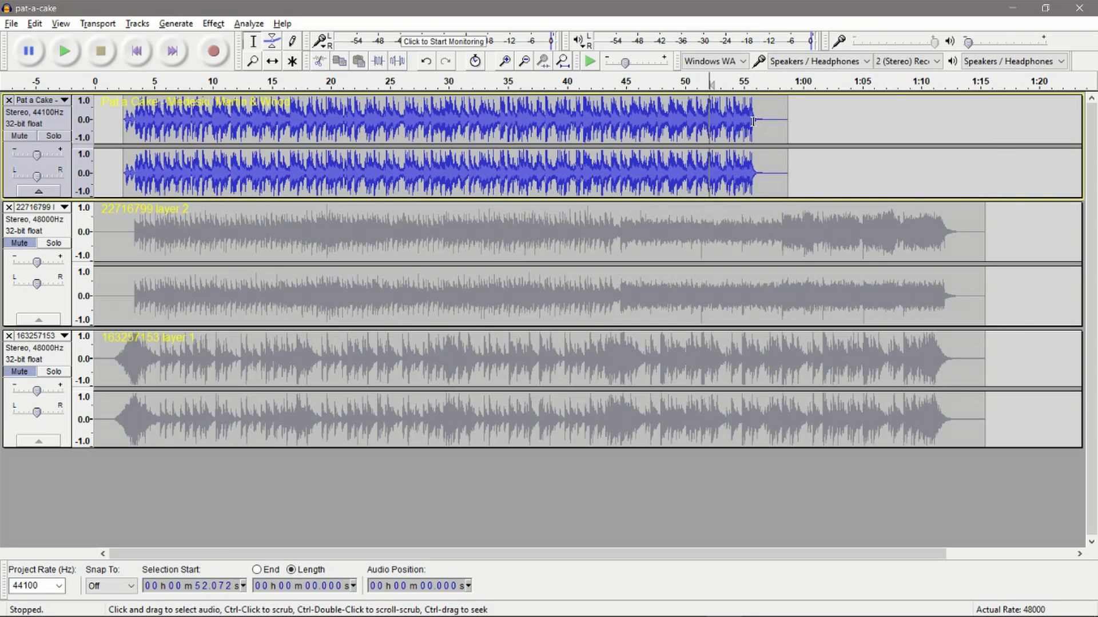
drag(754, 120, 938, 117)
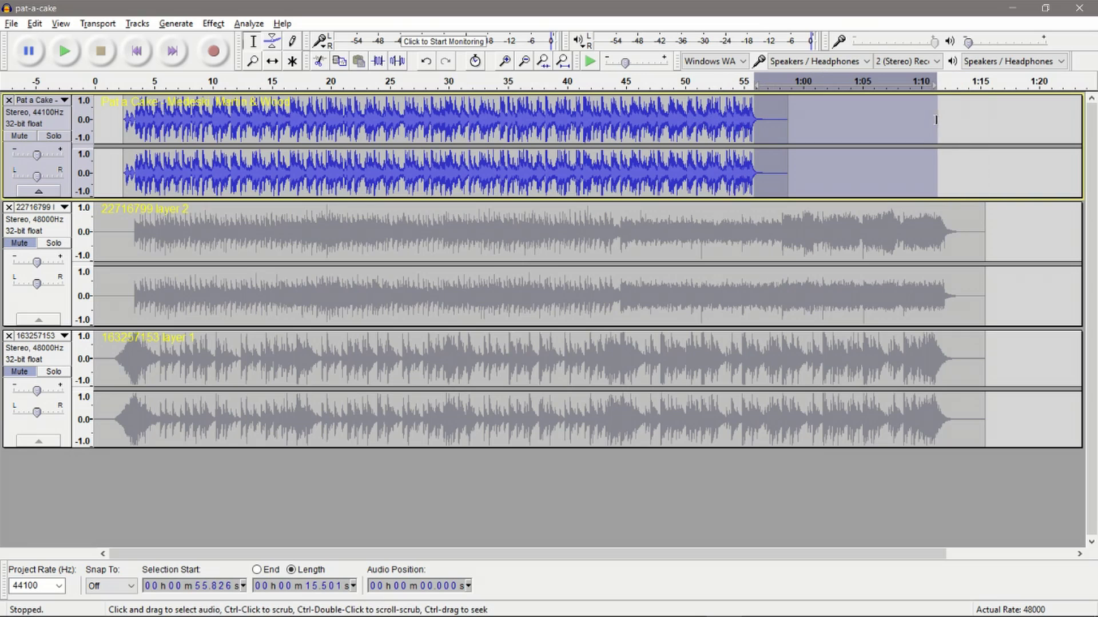
click(856, 117)
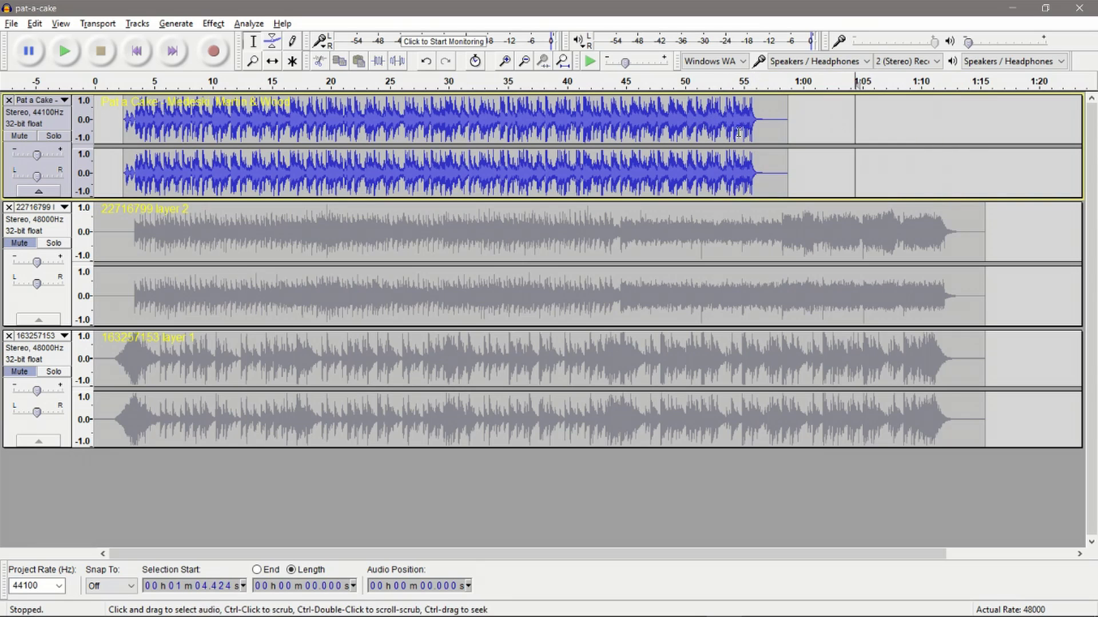
Select the entire Pat a Cake track and start exporting the selected audio
click(125, 125)
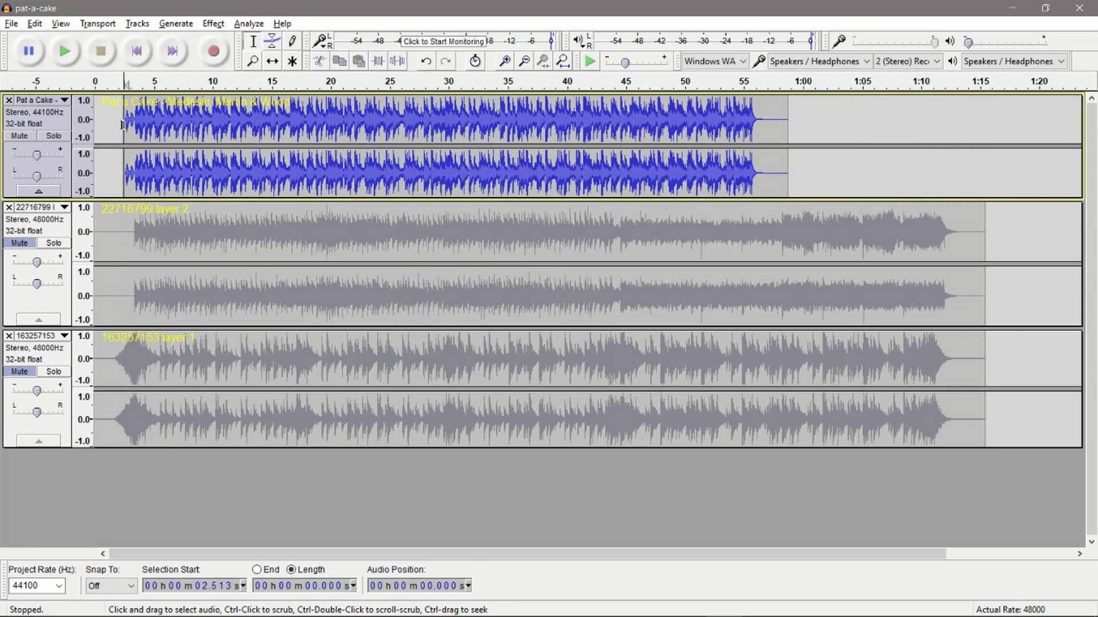
click(52, 126)
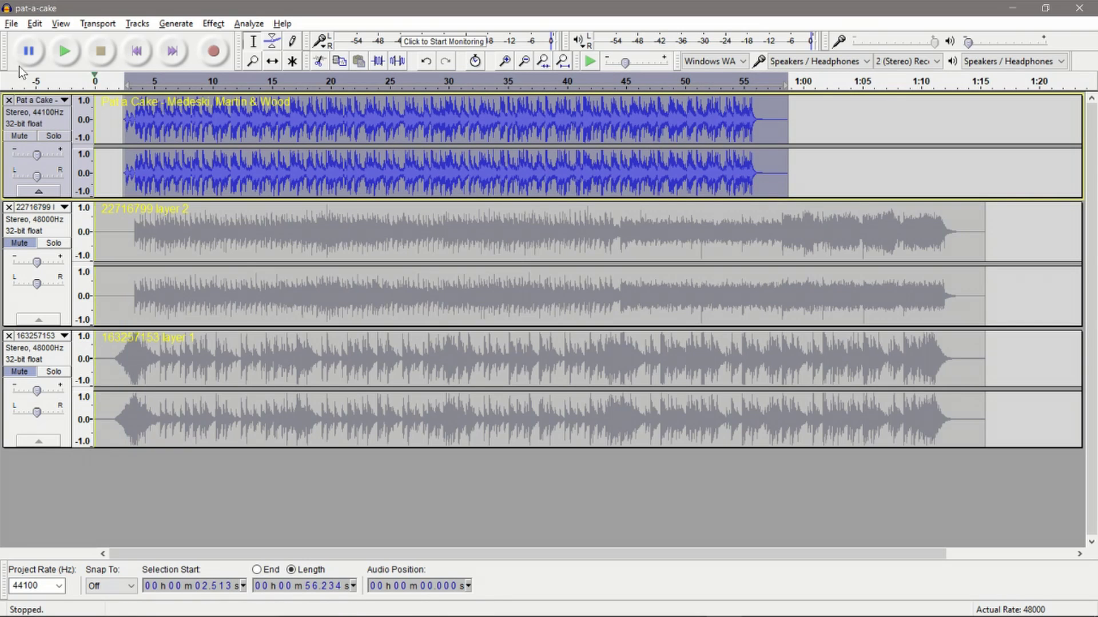
click(10, 25)
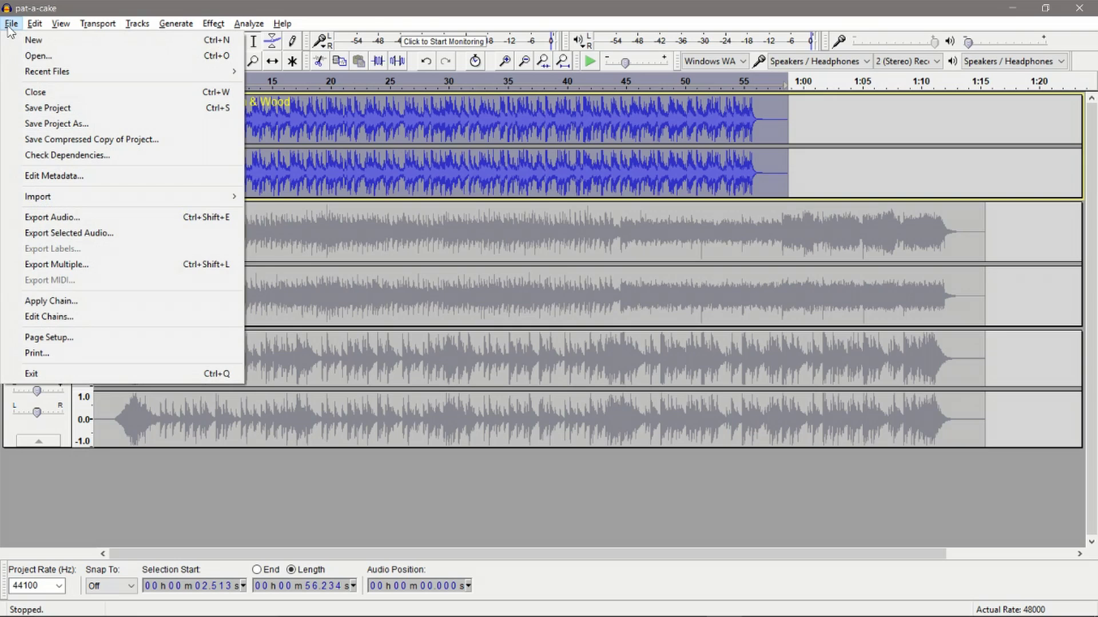
click(9, 25)
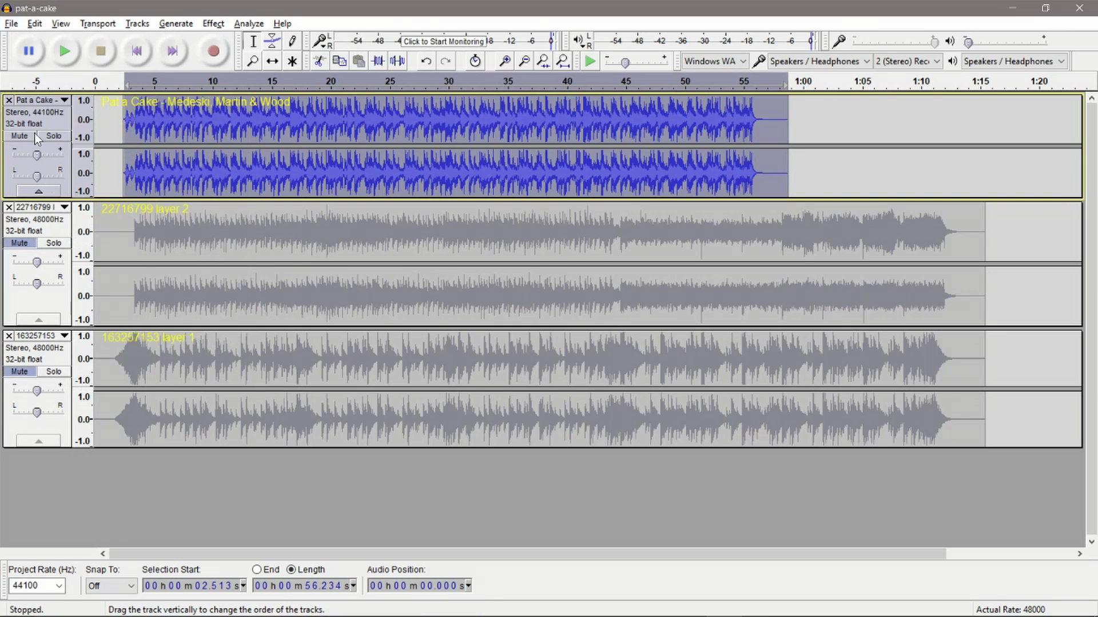
click(10, 25)
click(122, 234)
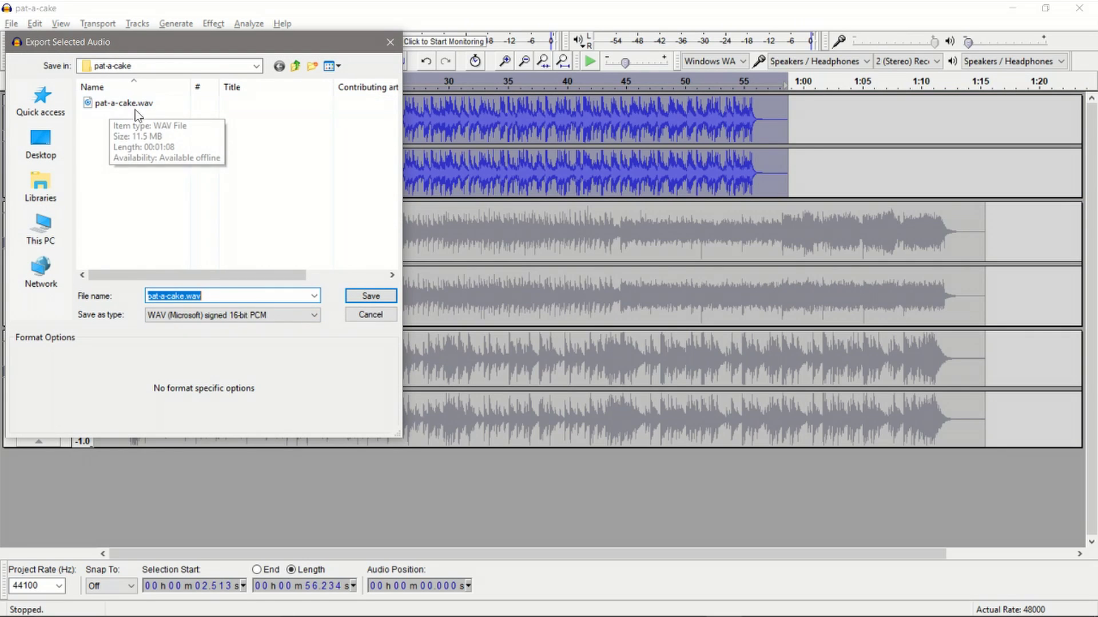
Export the selection as pat-a-cake_trimmed.wav in WAV (Microsoft) signed 16-bit PCM format to the pat-a-cake folder, accepting the metadata
click(210, 296)
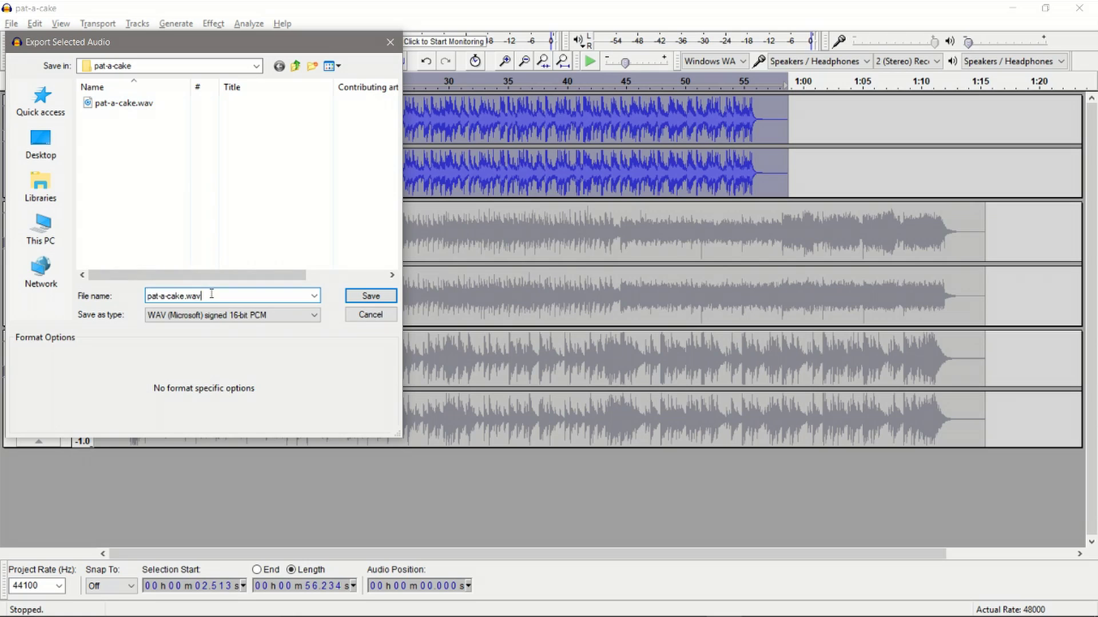
text(_trimmed)
click(221, 315)
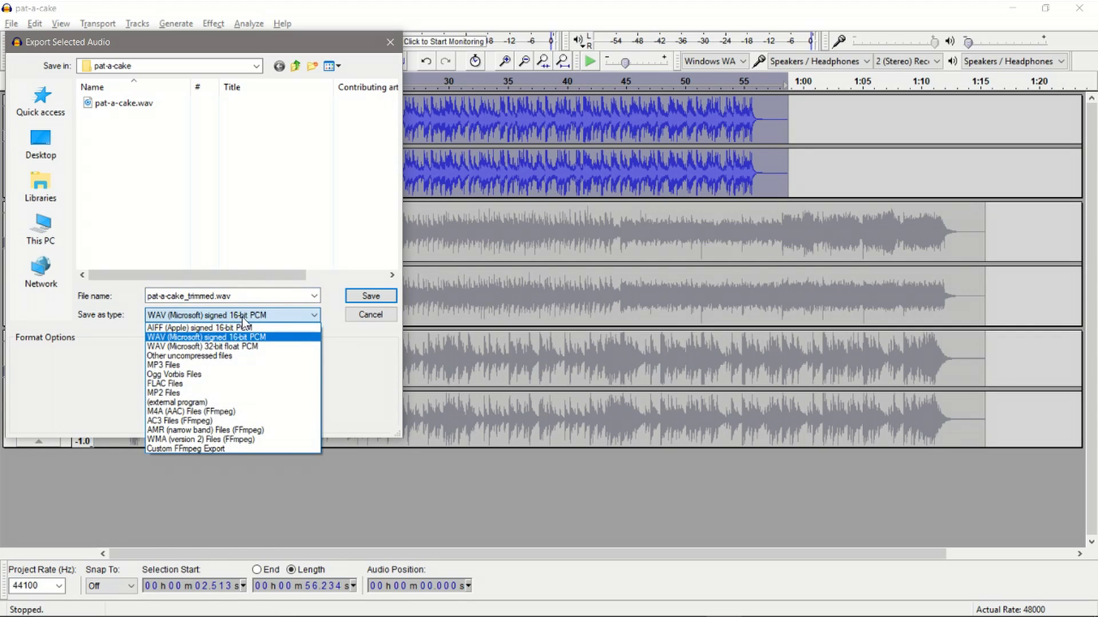
click(252, 319)
click(252, 317)
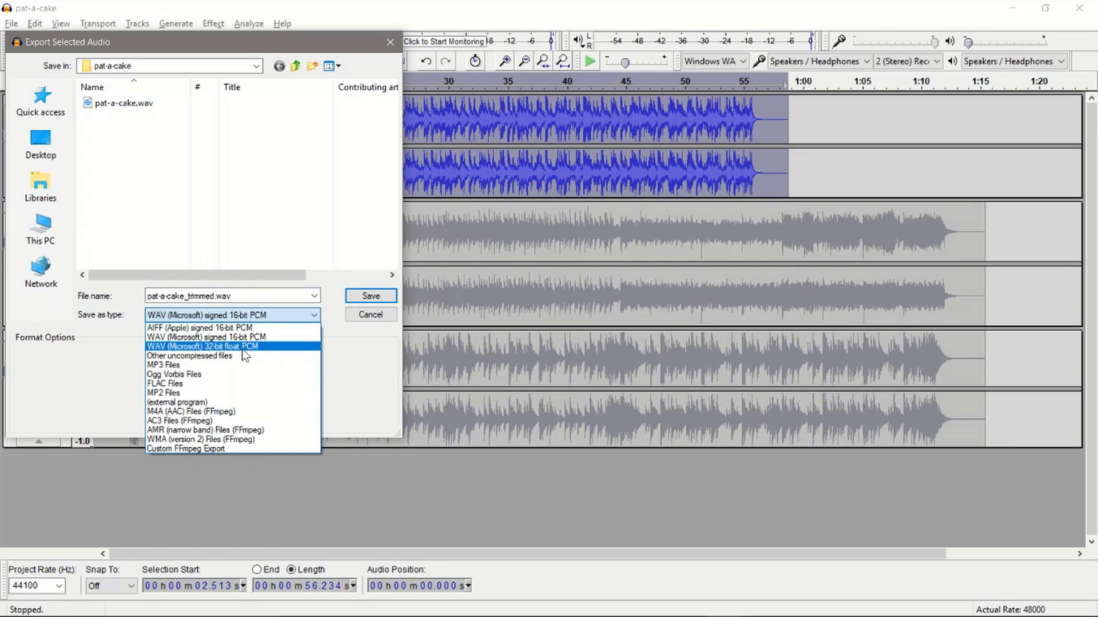
click(245, 318)
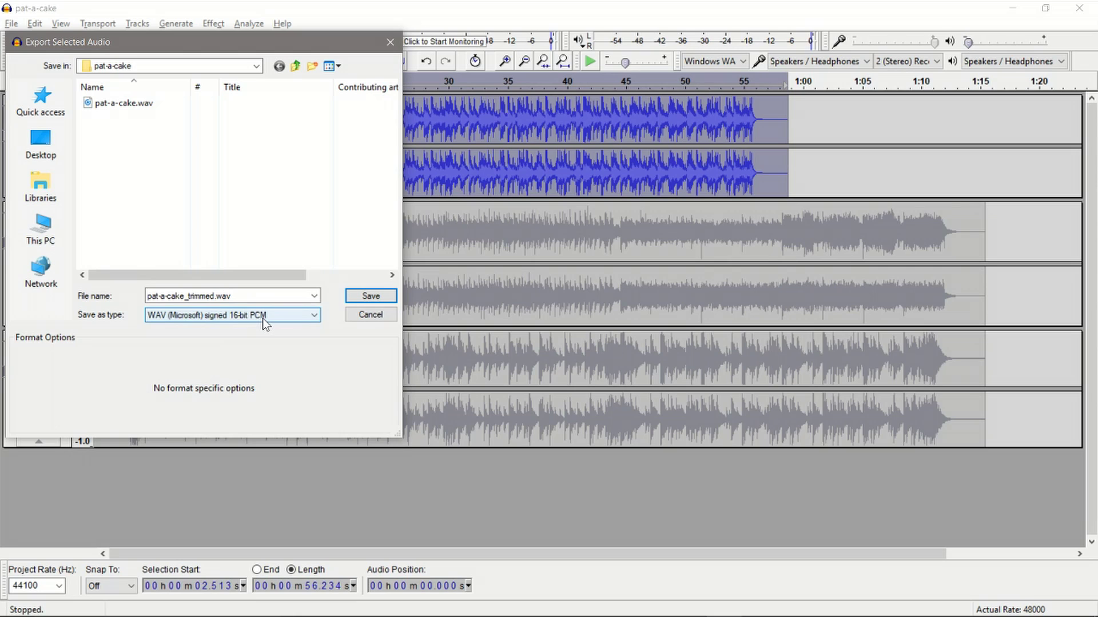
click(385, 297)
key(Return)
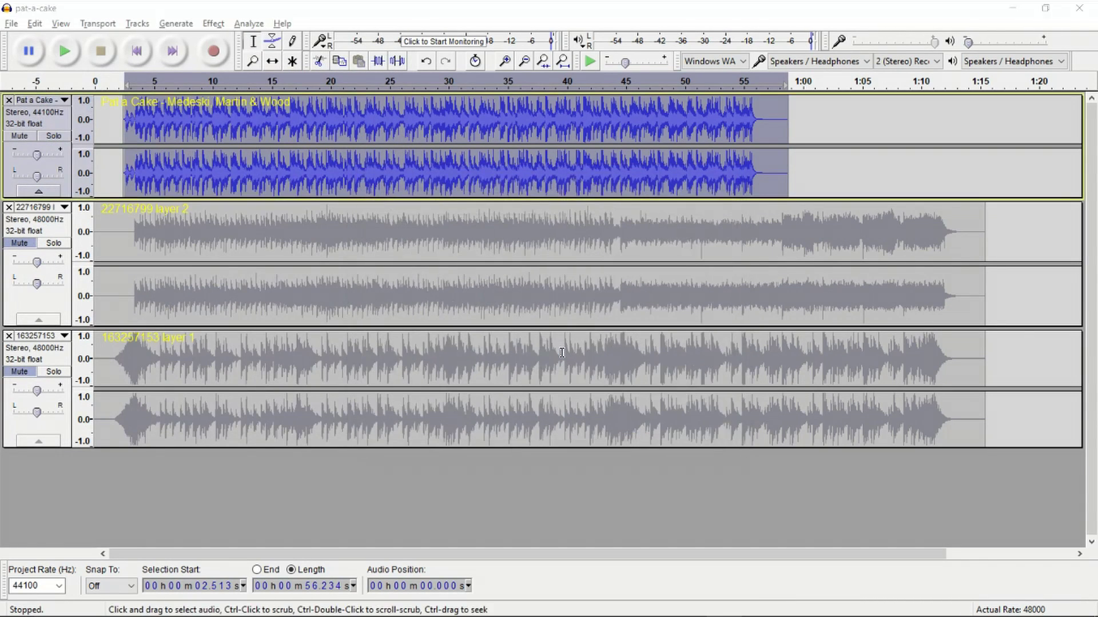
Switch to File Explorer and select the trimmed Pat a Cake WAV file in the modded pat-a-cake folder
click(1012, 7)
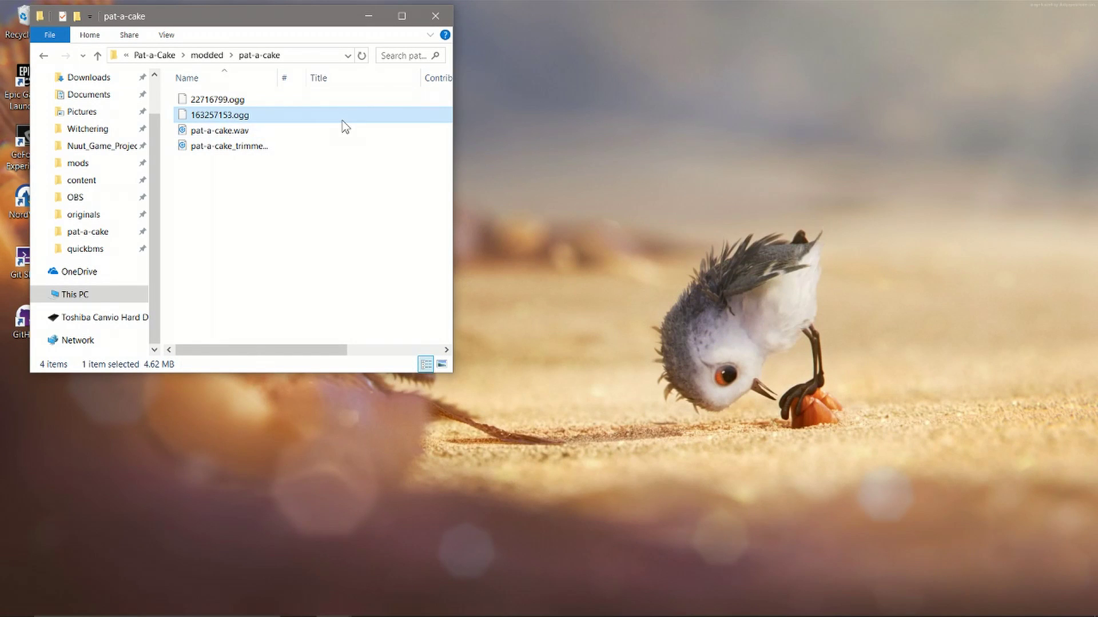
click(309, 147)
drag(307, 12, 936, 27)
Go to the batches and scripts folder inside the main Pat-a-Cake folder and open prepare_wave.bat
click(836, 71)
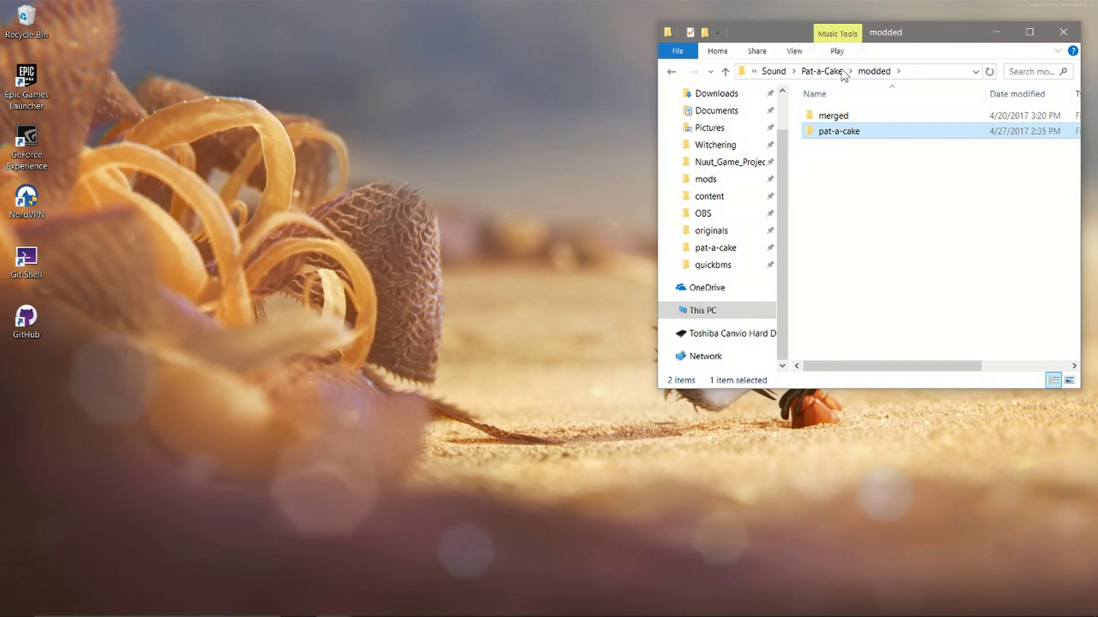
click(791, 70)
double_click(921, 119)
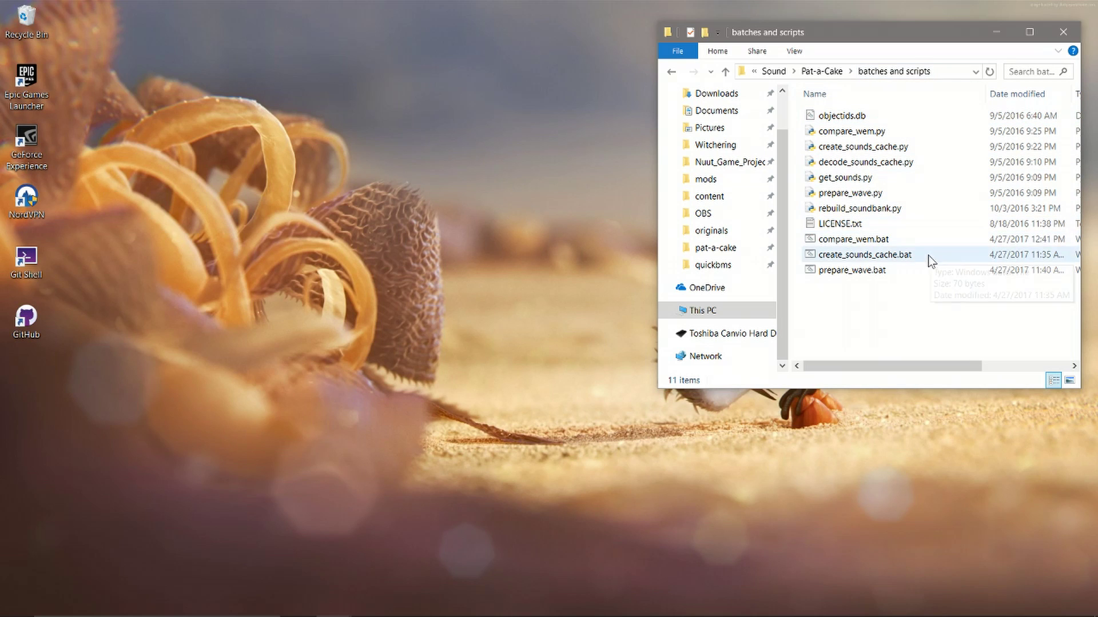
click(921, 277)
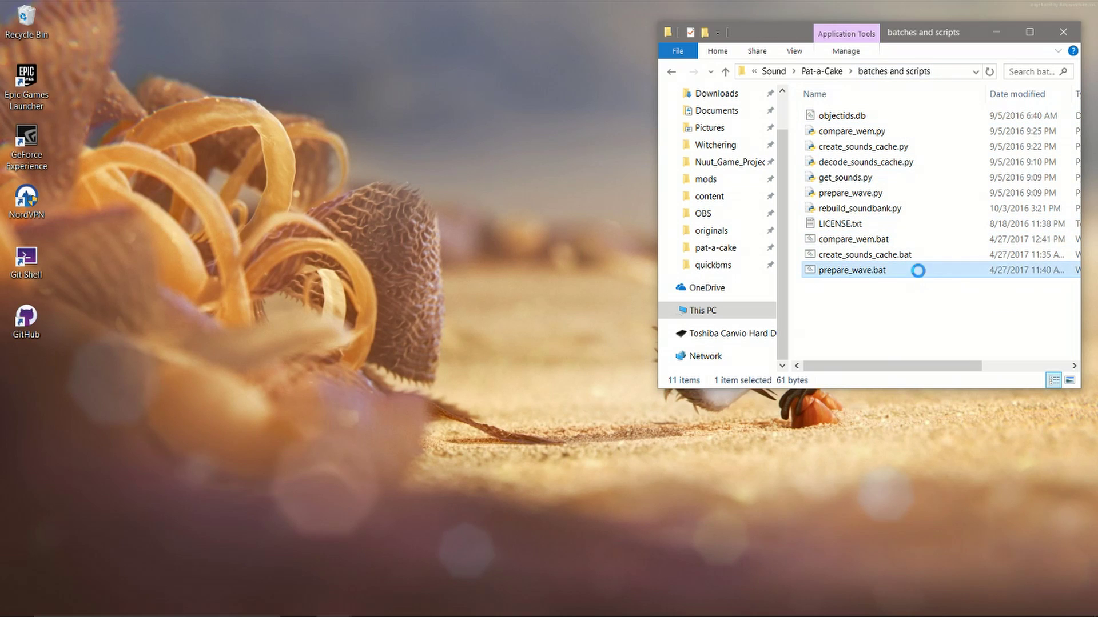
Open prepare_wave.bat in Notepad++ for editing, and locate the batch file in the Pat-a-Cake batches and scripts folder in File Explorer
right_click(920, 277)
click(949, 367)
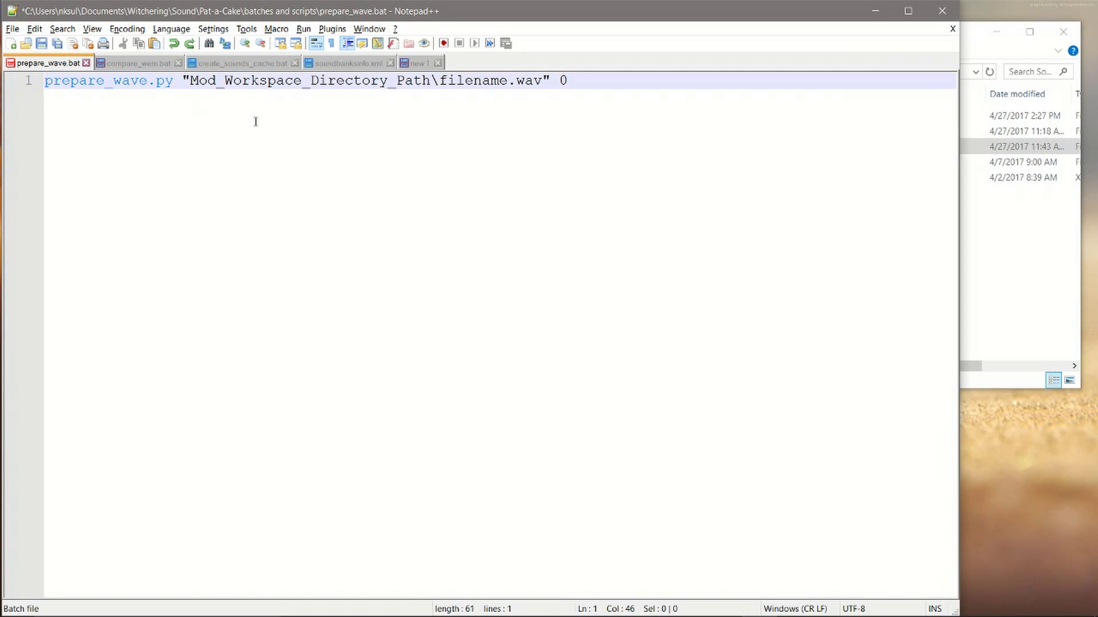
click(975, 162)
click(996, 147)
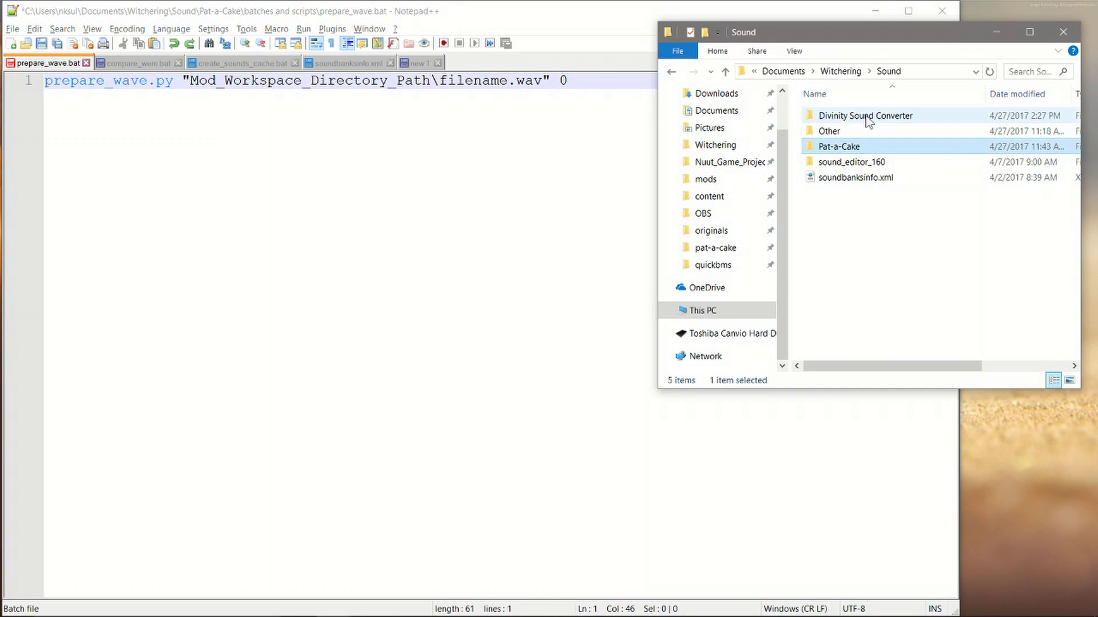
double_click(869, 145)
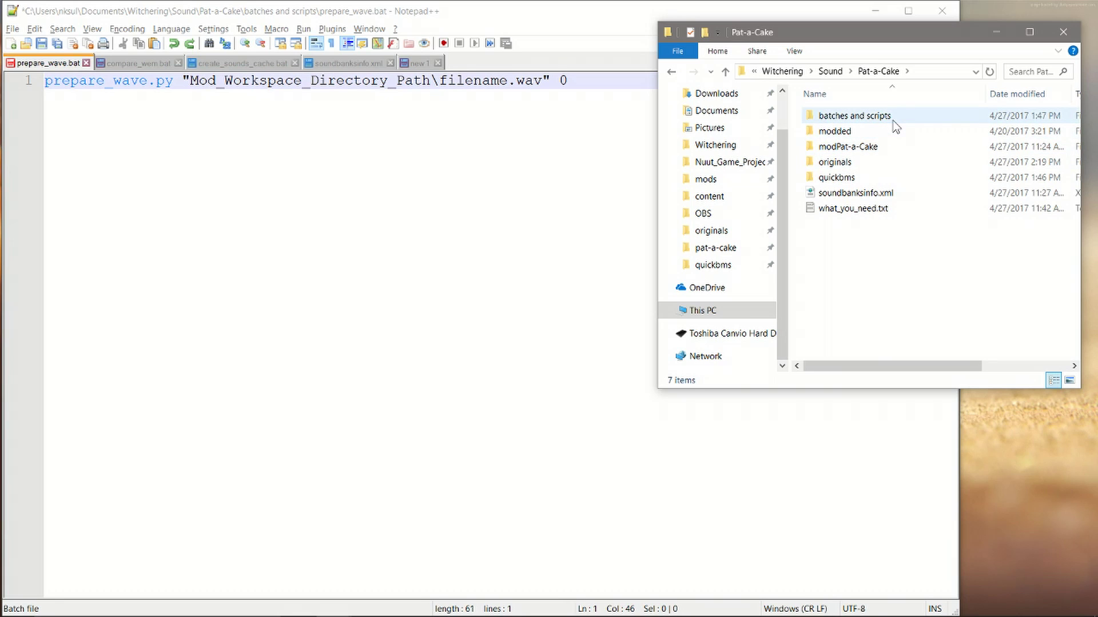
double_click(896, 116)
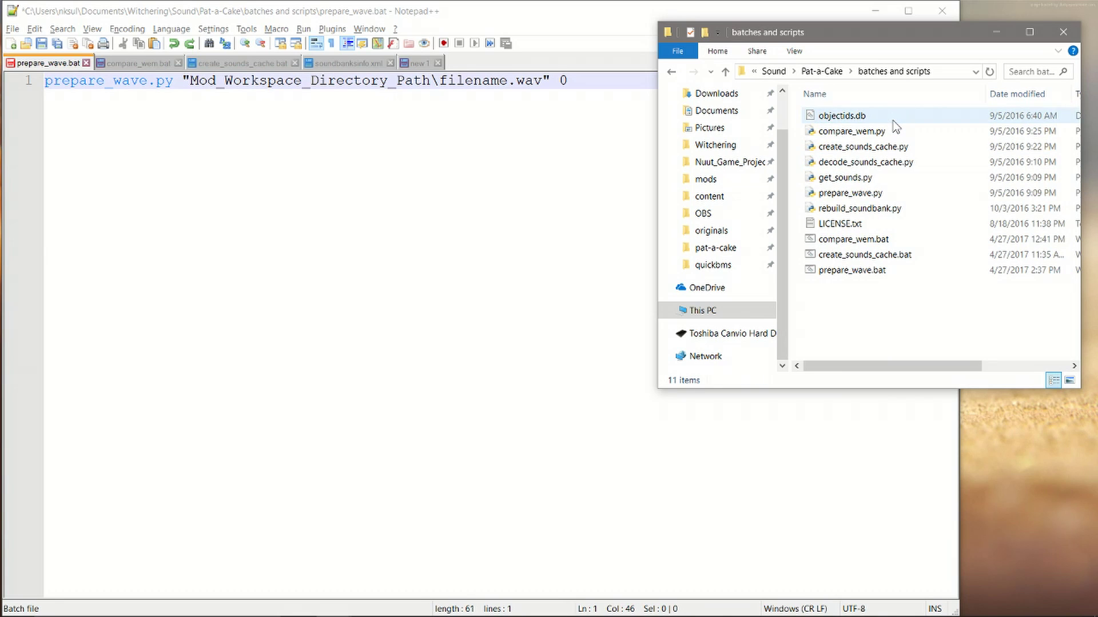
click(900, 270)
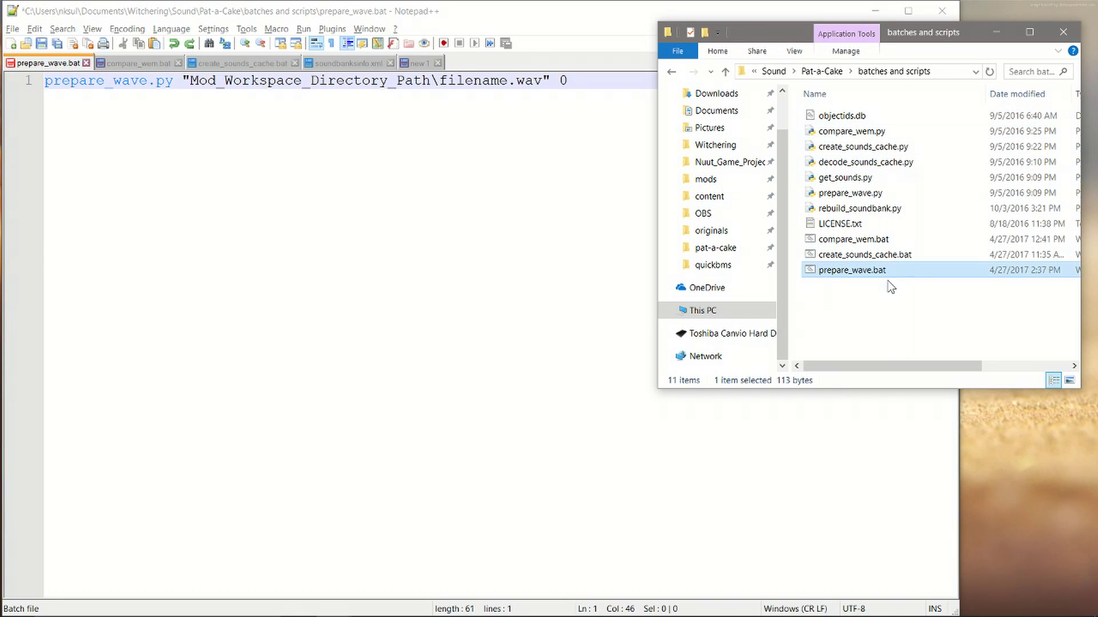
Examine the script name and the quoted file path argument in the prepare_wave.bat command line in Notepad++
click(294, 142)
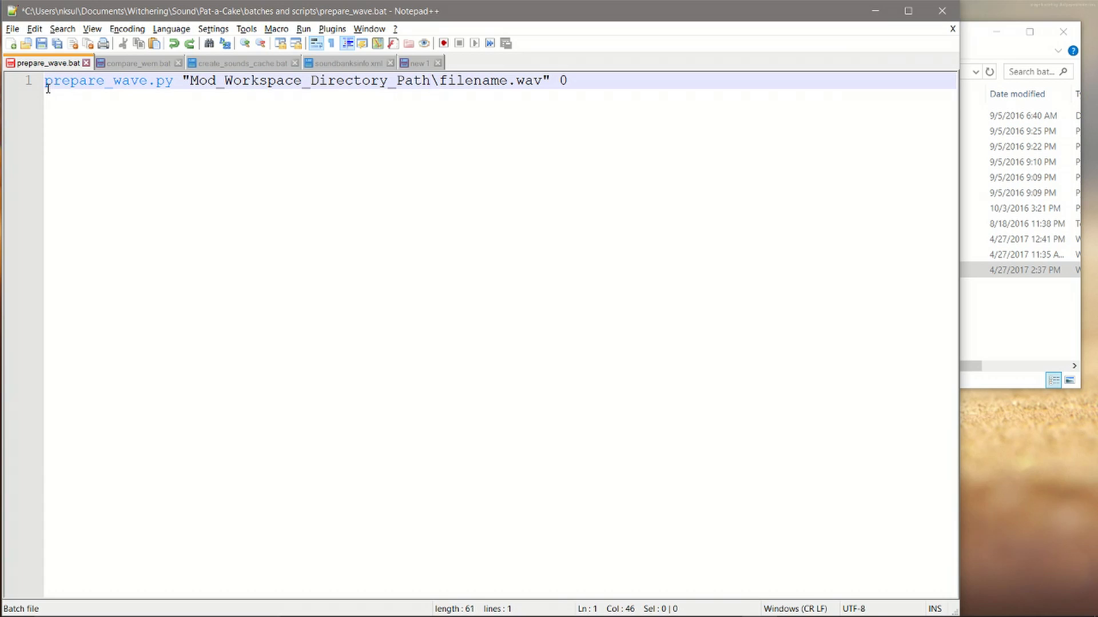
click(48, 91)
click(986, 54)
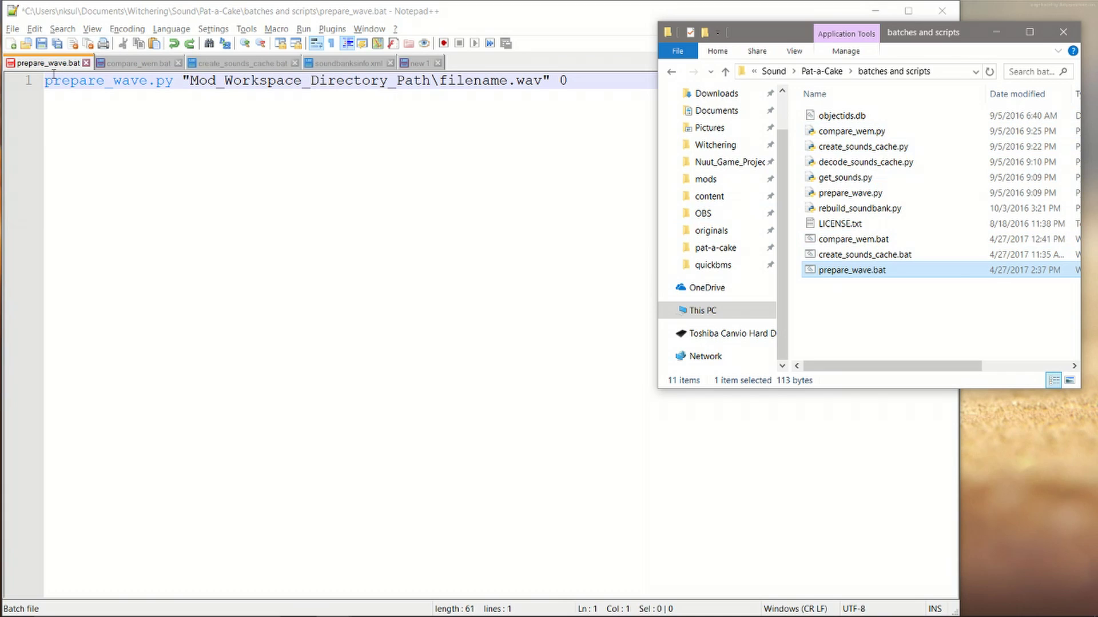
click(48, 80)
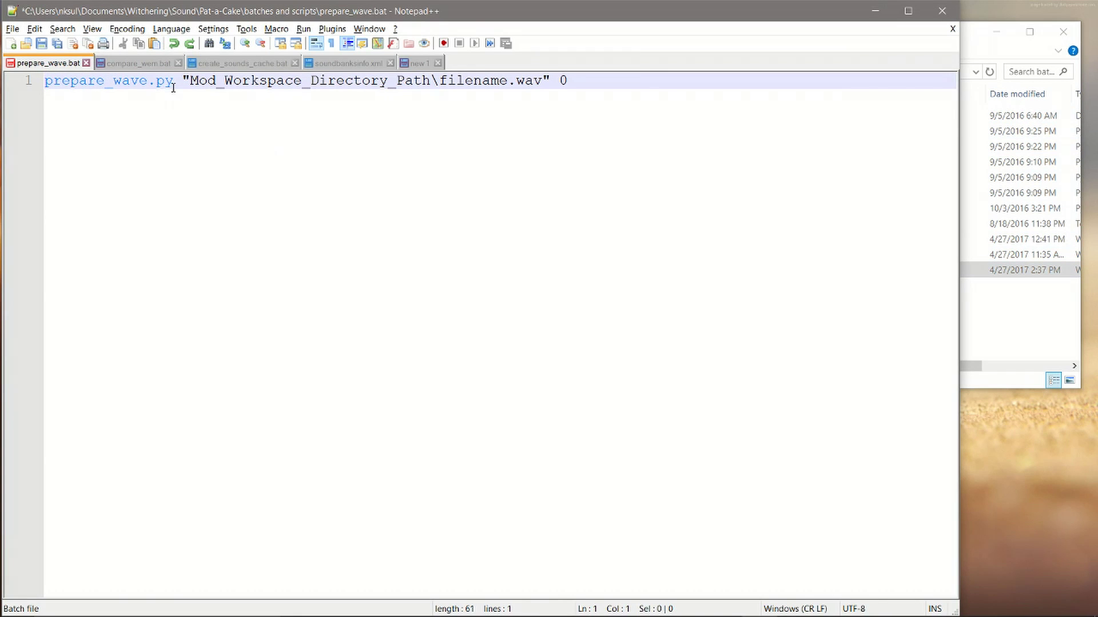
scroll(188, 85, up, 3)
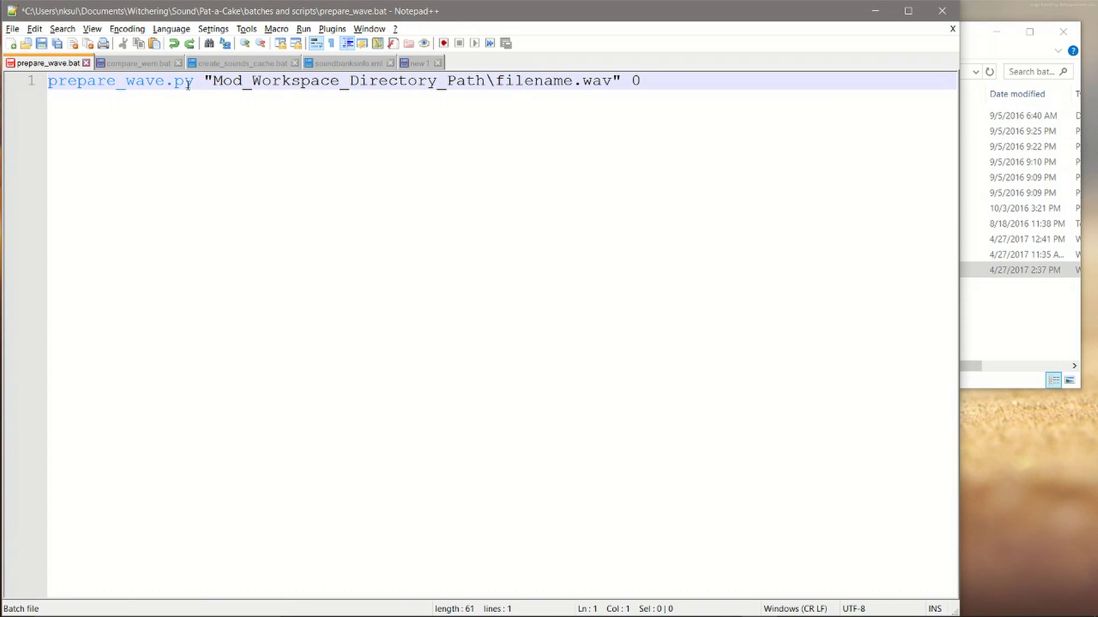
click(215, 83)
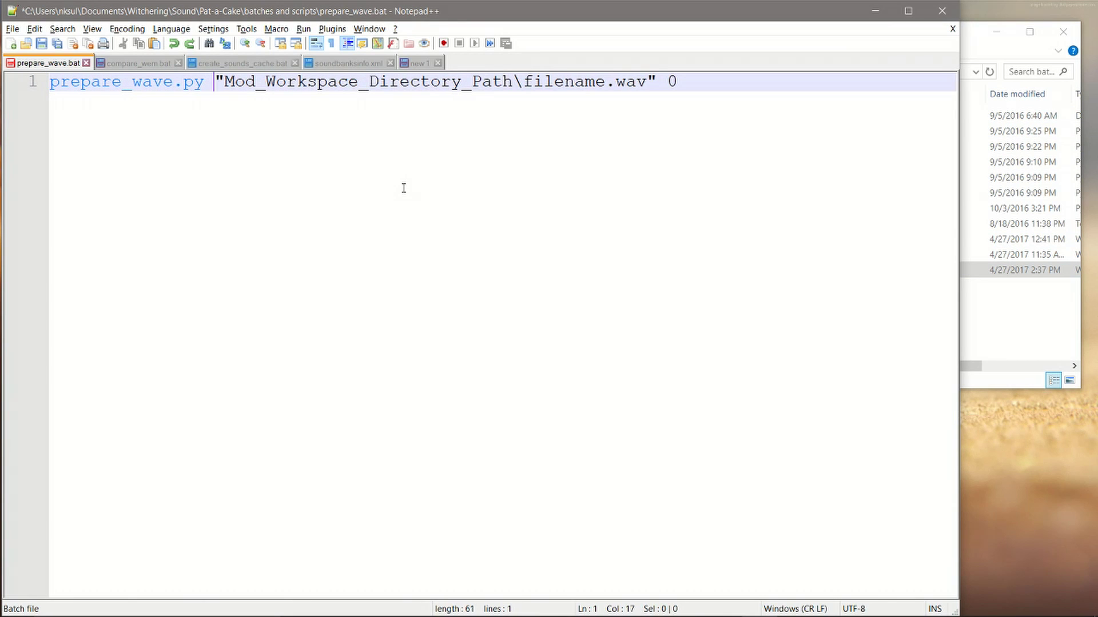
key(Right)
key(Left)
key(Left)
key(Right)
key(Right)
Copy the path of the modded pat-a-cake folder and paste it over the Mod_Workspace_Directory_Path placeholder in prepare_wave.bat
click(975, 163)
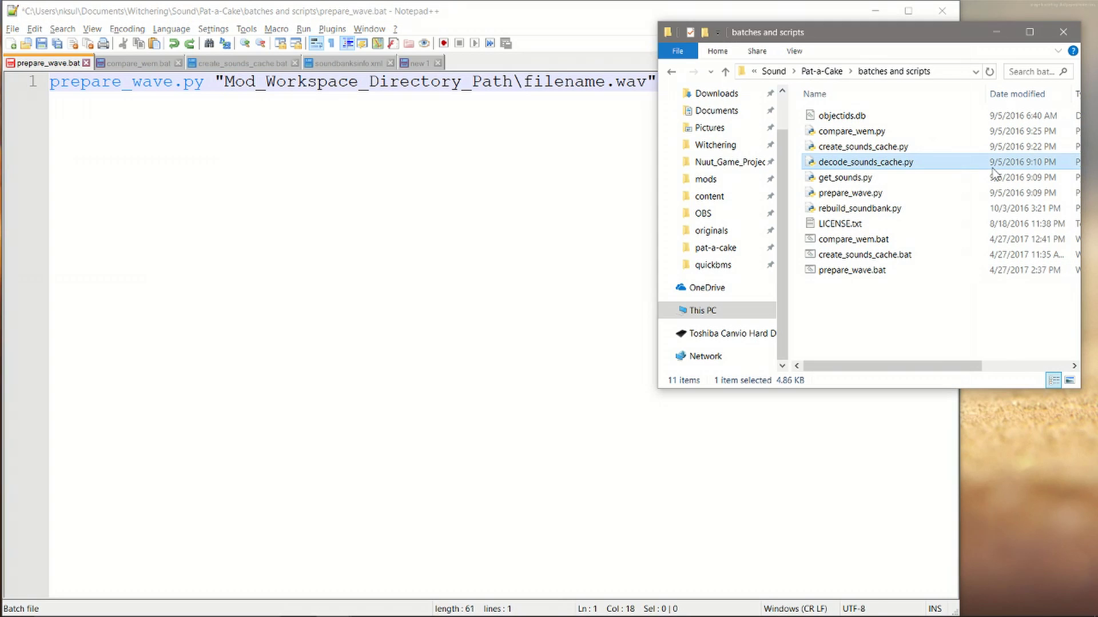
click(836, 76)
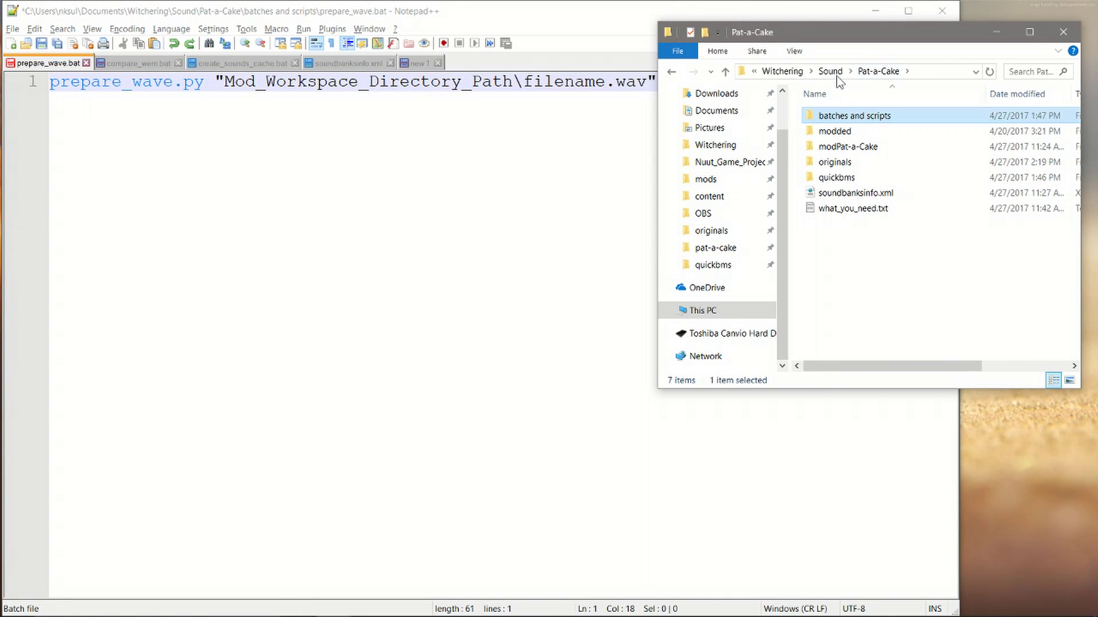
double_click(901, 136)
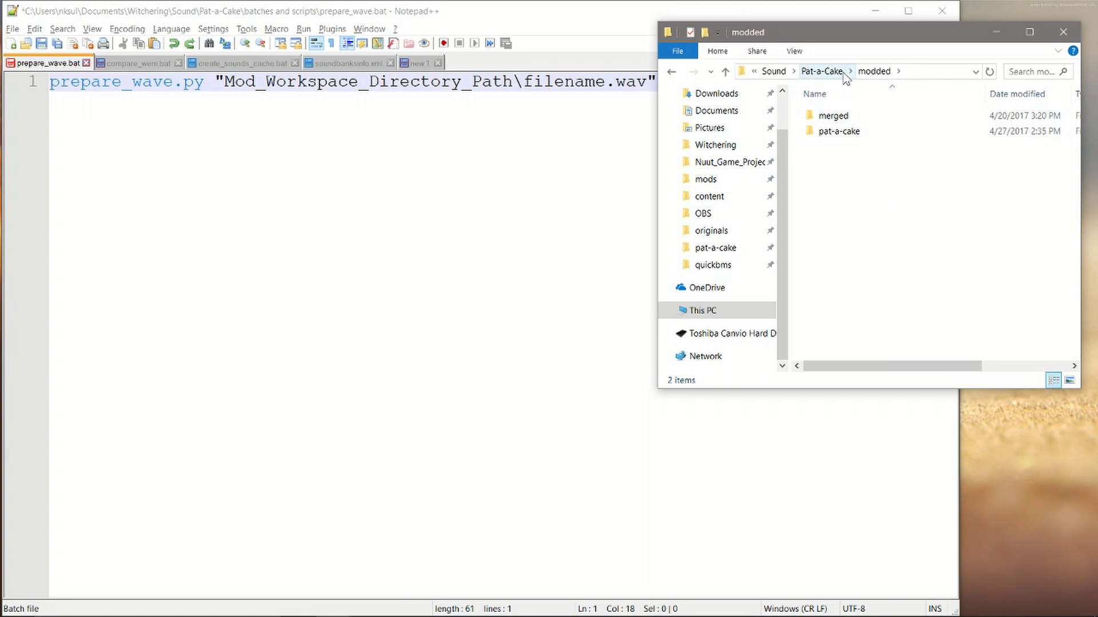
double_click(869, 131)
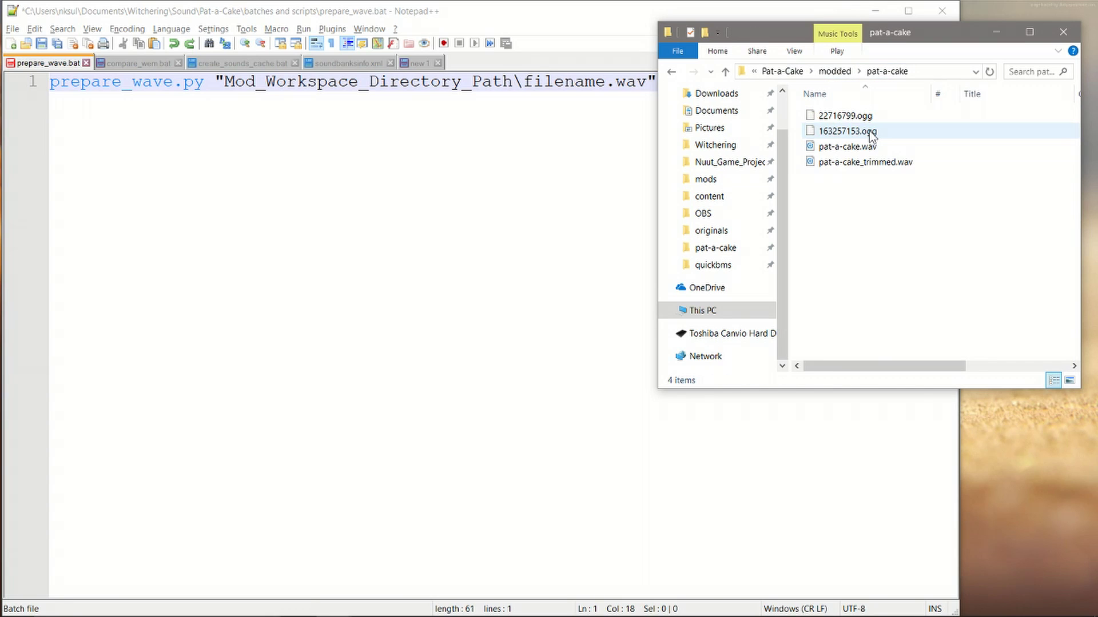
click(949, 163)
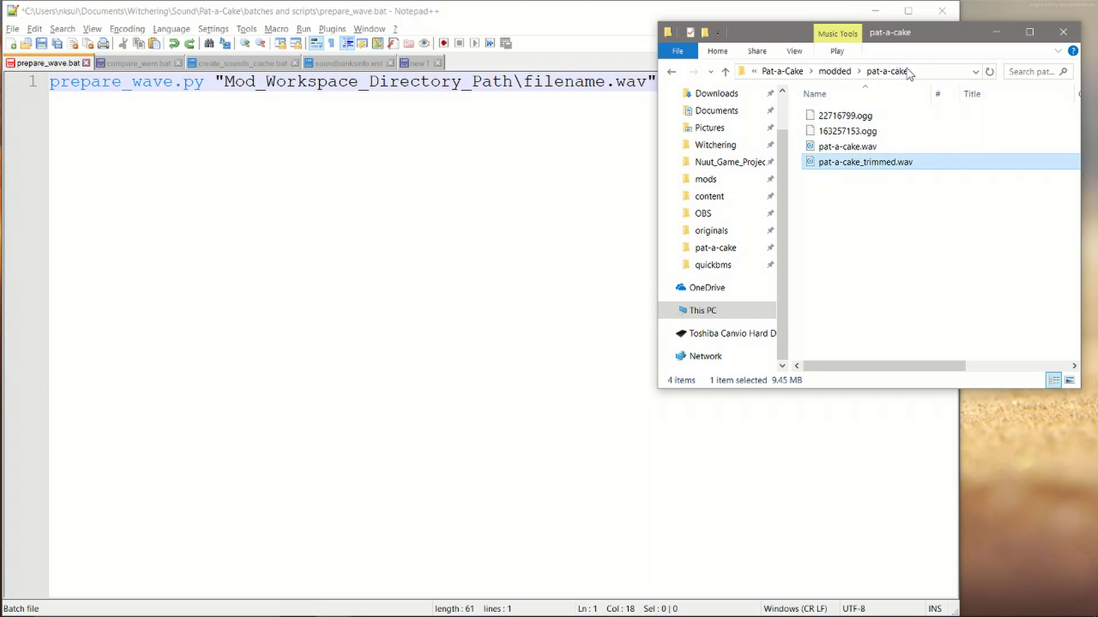
click(928, 70)
key(ctrl+c)
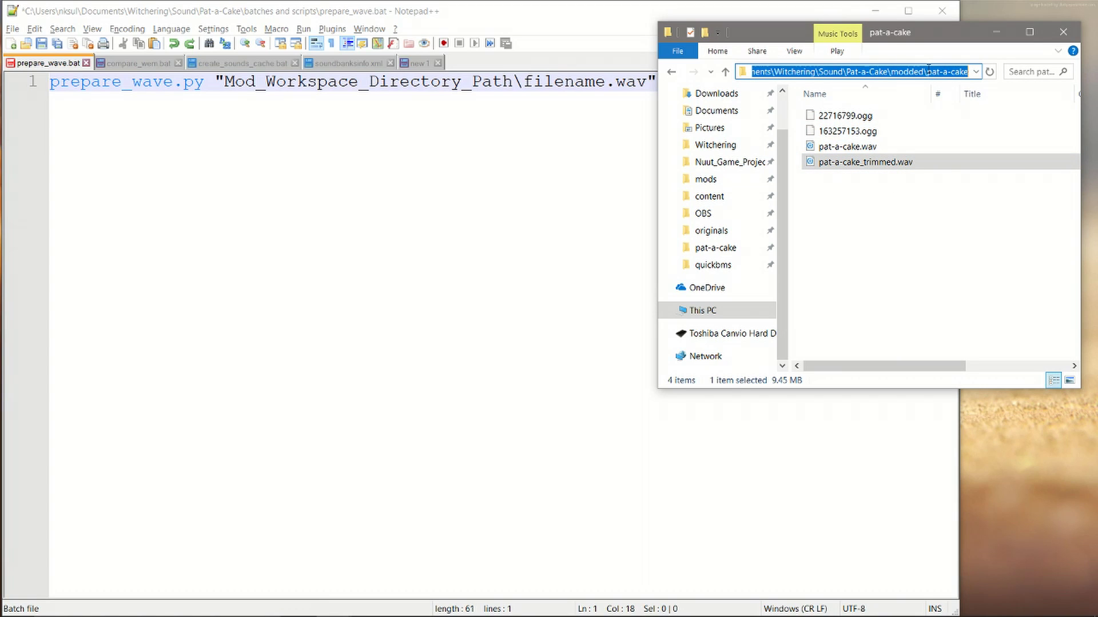
key(alt+Tab)
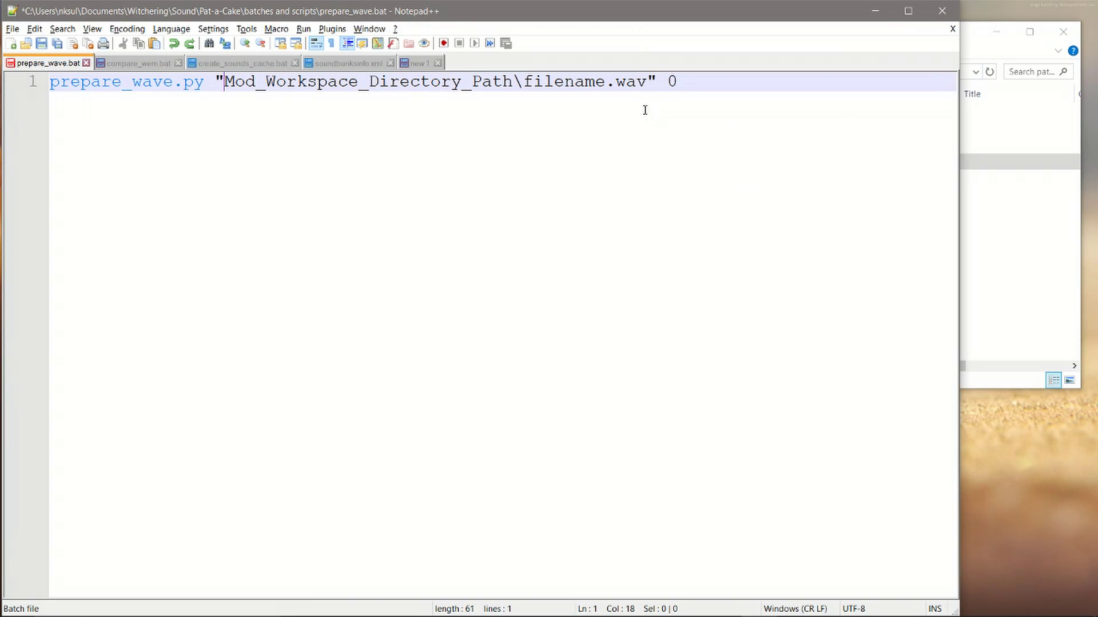
double_click(514, 83)
key(ctrl+v)
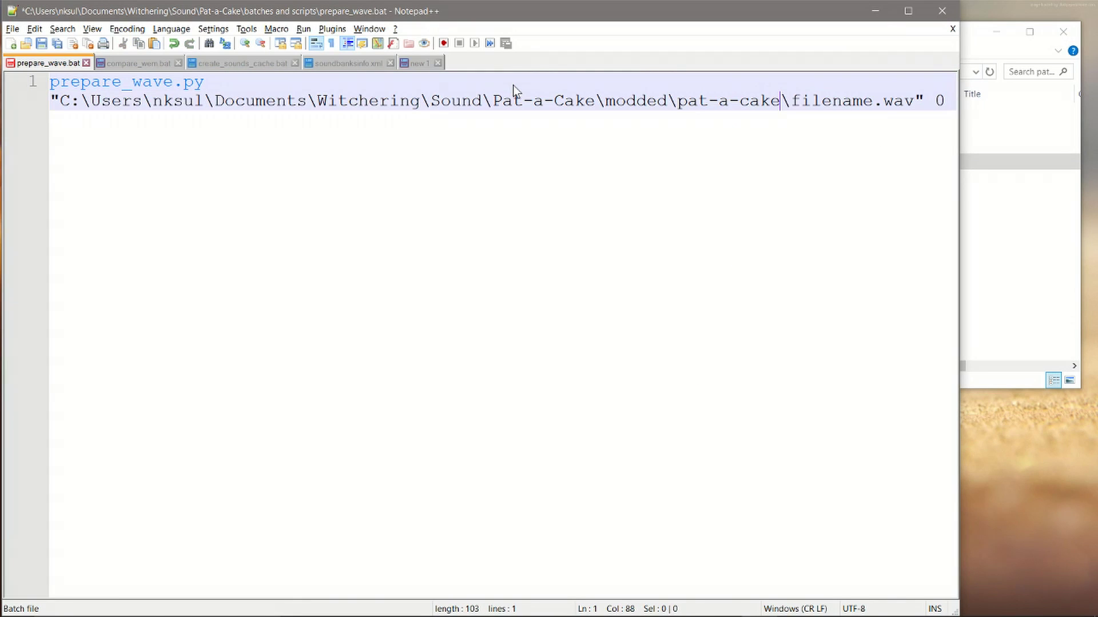
Copy the file name pat-a-cake_trimmed from the trimmed WAV in the pat-a-cake folder in File Explorer
key(Right)
click(975, 175)
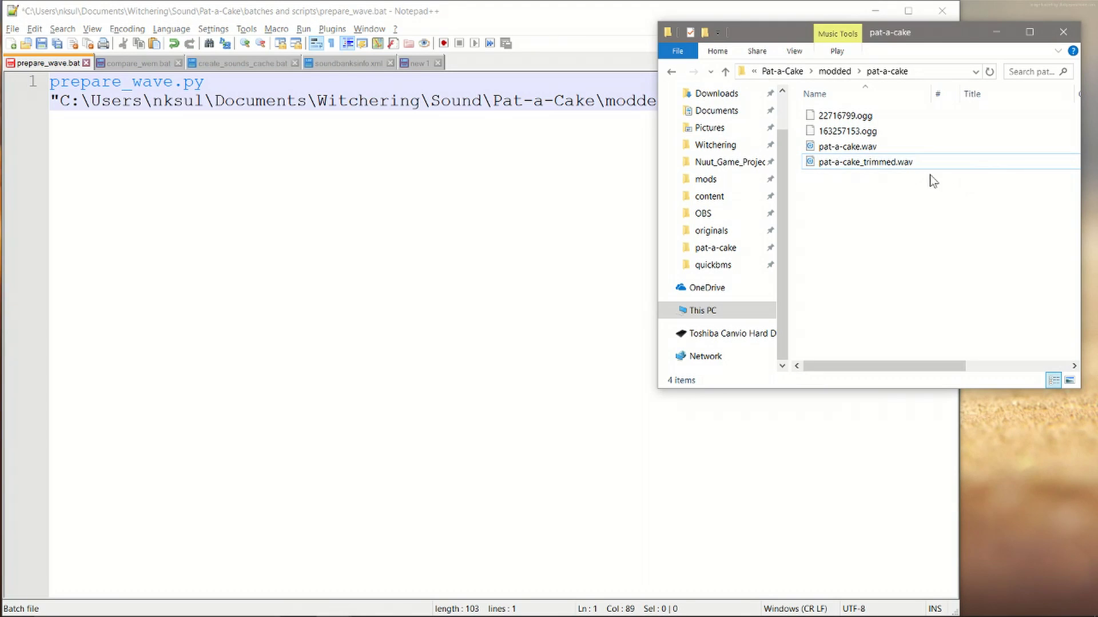
click(905, 174)
right_click(907, 163)
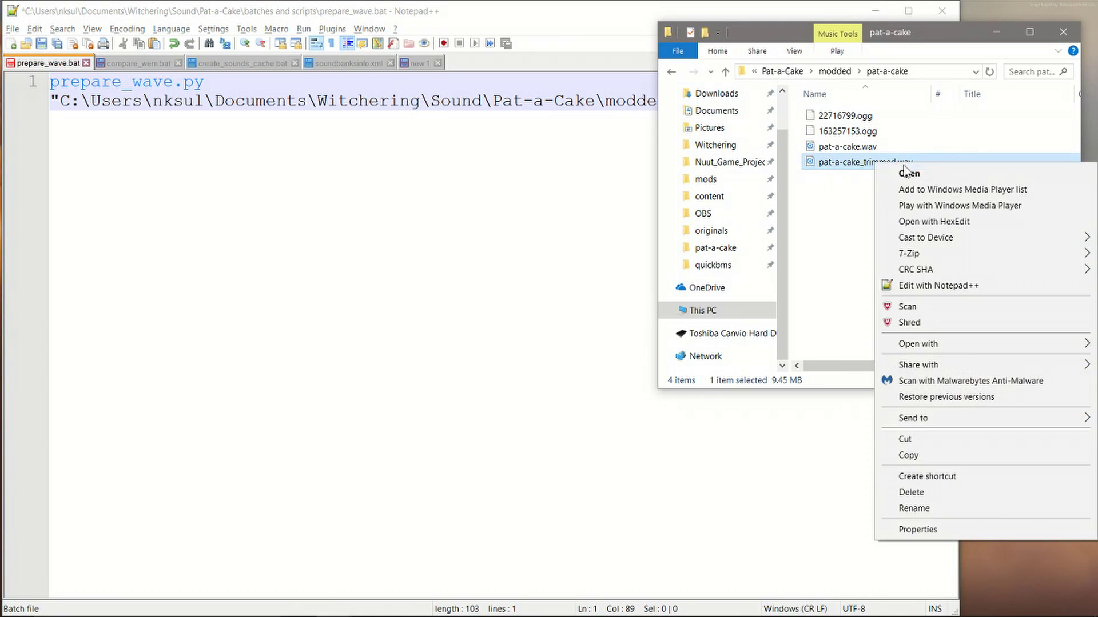
click(1001, 501)
key(ctrl+c)
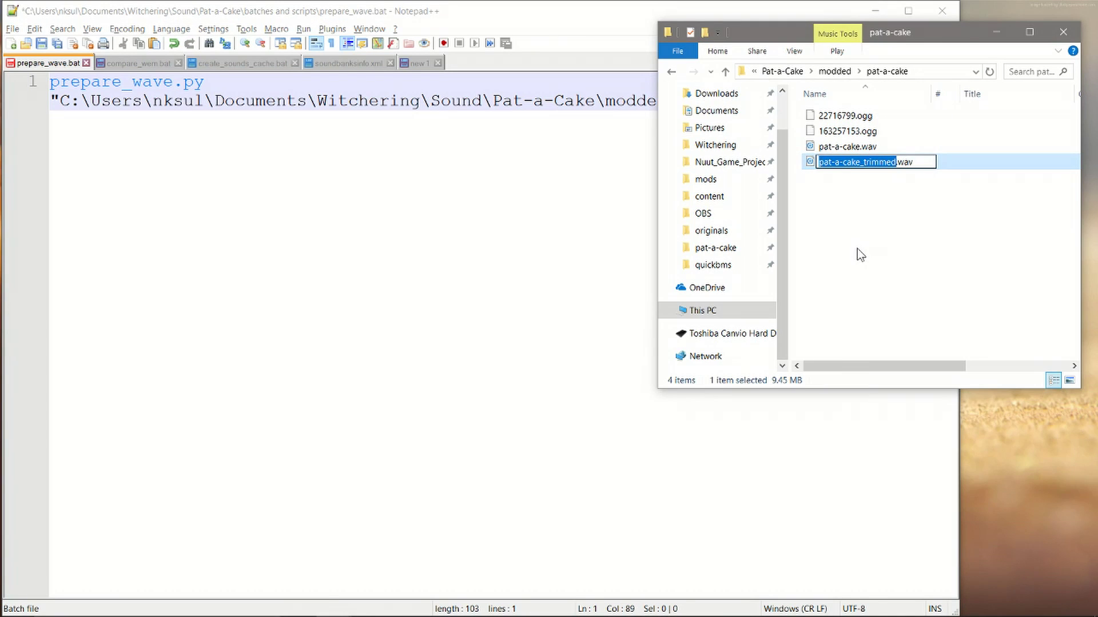
Switch to Notepad++, replace the filename placeholder in prepare_wave.bat with pat-a-cake_trimmed, and save the file
click(610, 101)
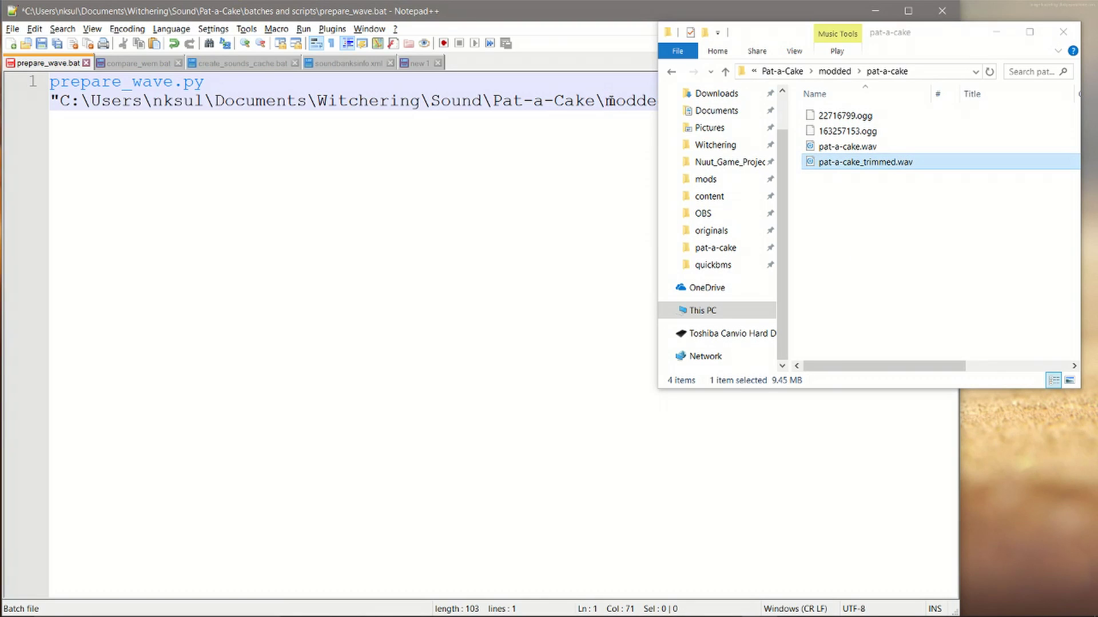
click(694, 17)
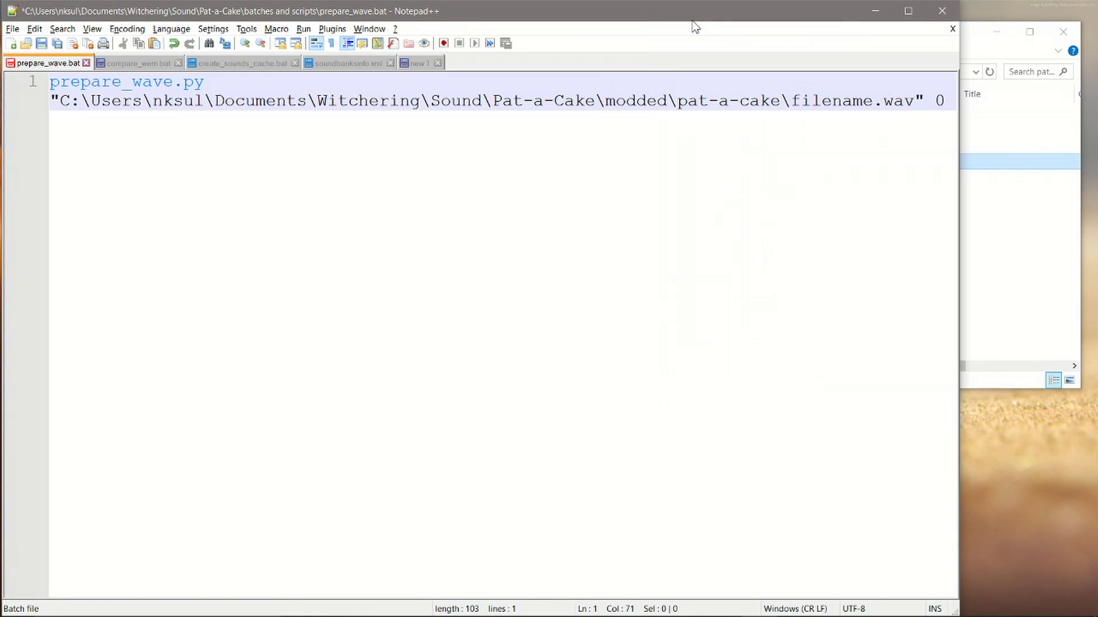
key(ctrl+Right)
key(ctrl+Right)
key(ctrl+Right)
key(ctrl+Right)
key(ctrl+Right)
key(ctrl+Right)
key(ctrl+Right)
key(ctrl+Right)
key(ctrl+shift+Right)
key(ctrl+v)
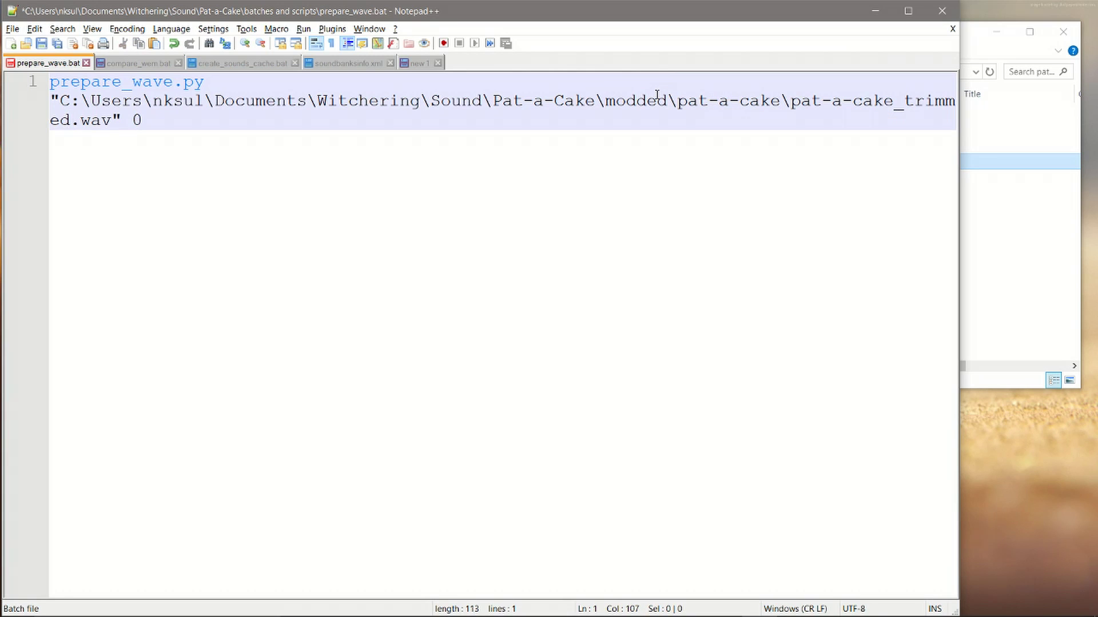
key(End)
key(ctrl+s)
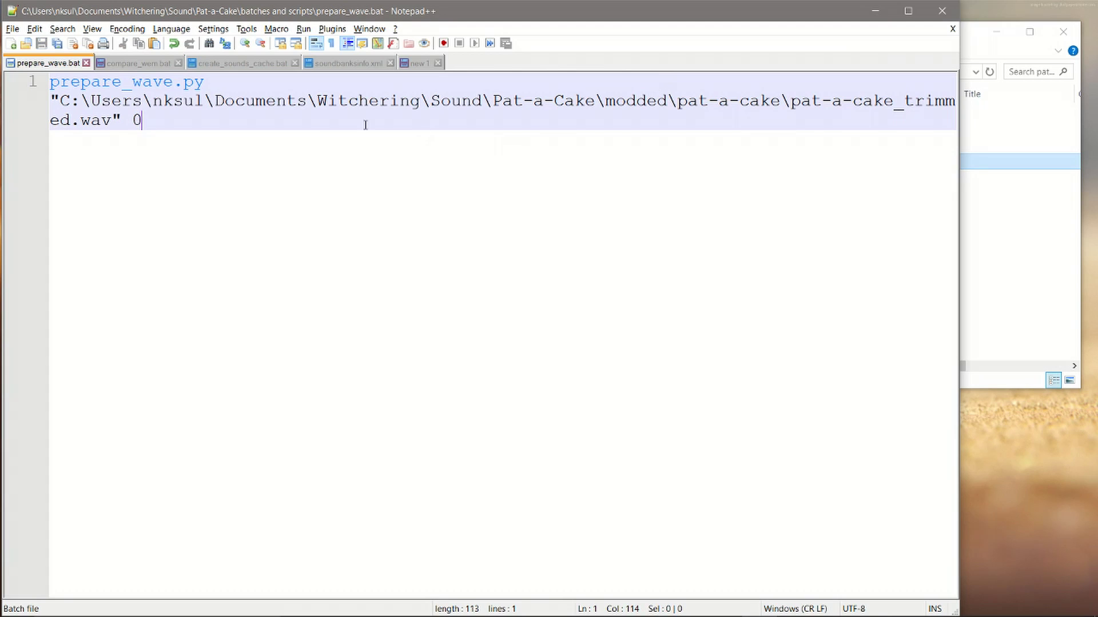
key(Left)
key(Left)
key(Up)
key(Down)
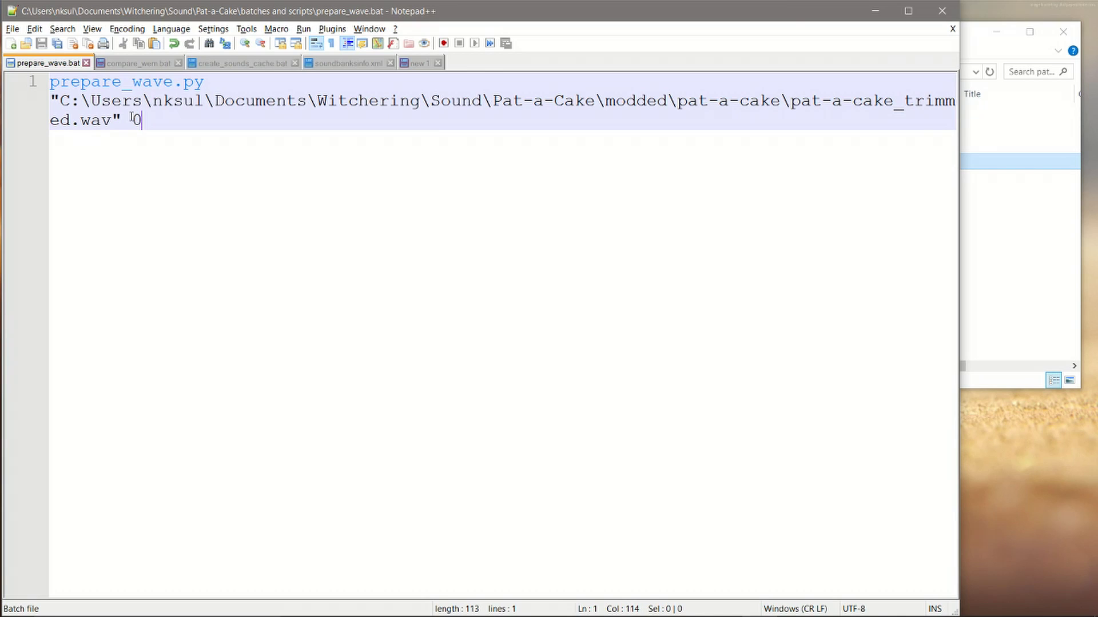
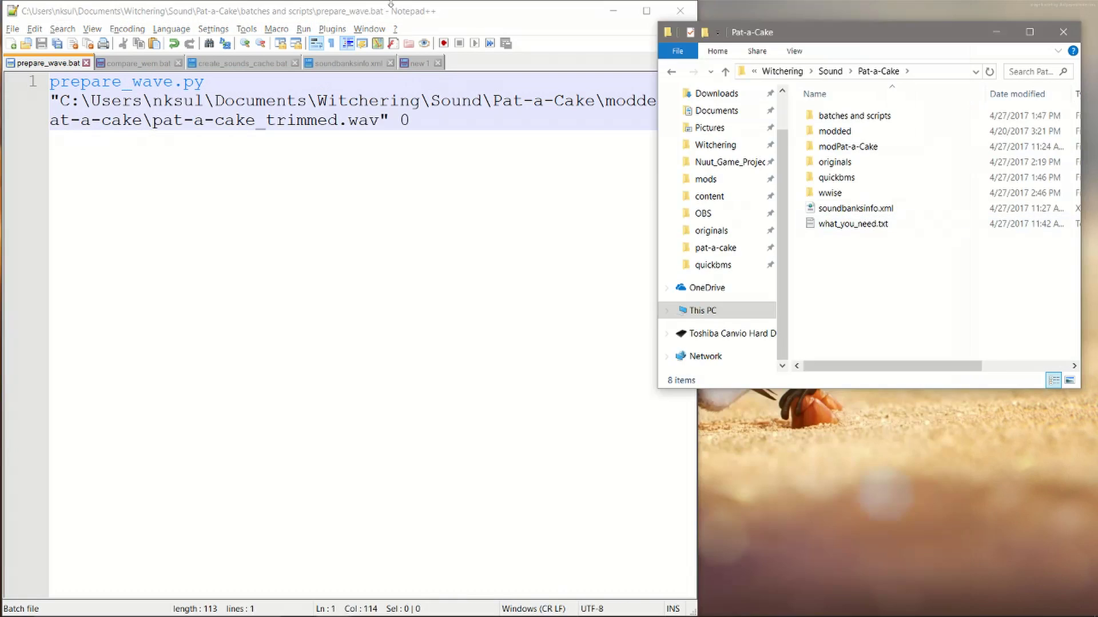
Minimize Notepad++ and run prepare_wave.bat from the batches and scripts folder
click(410, 9)
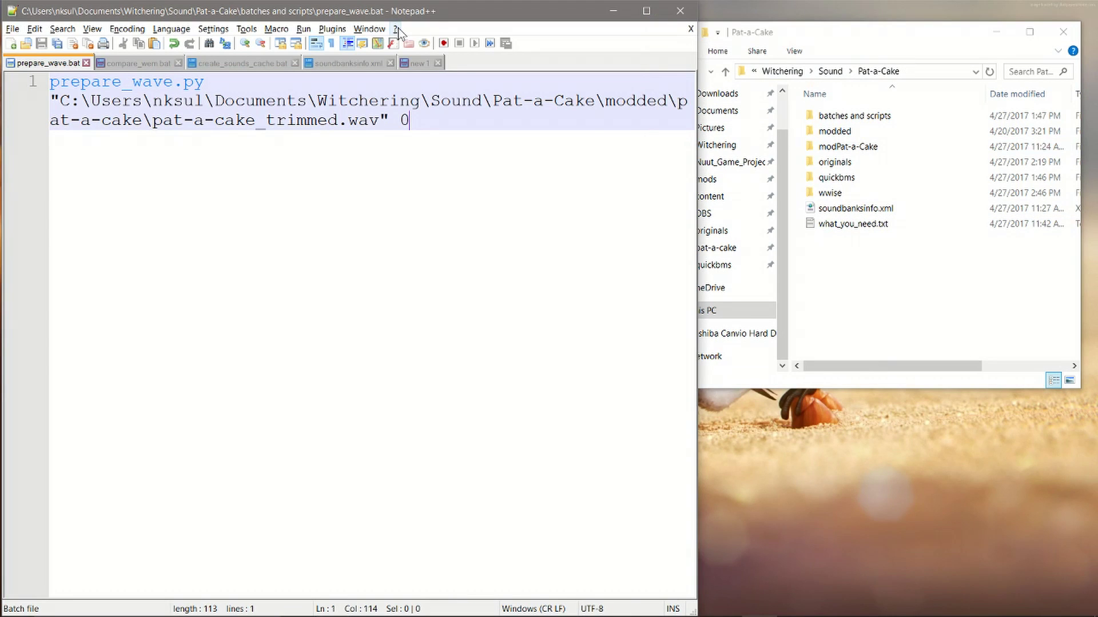
click(611, 11)
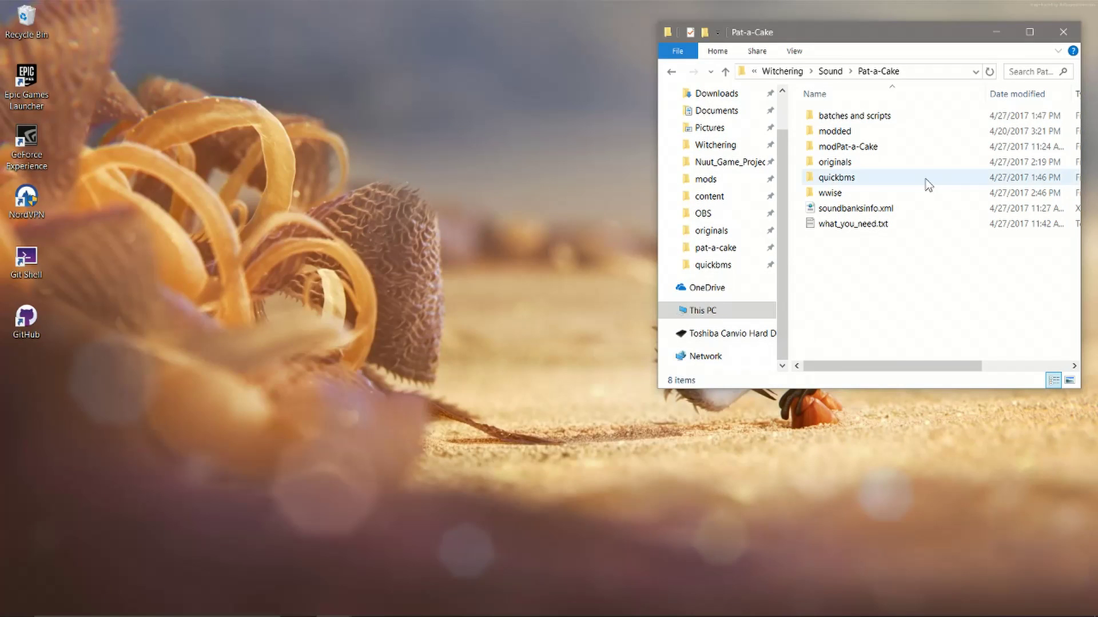
double_click(896, 118)
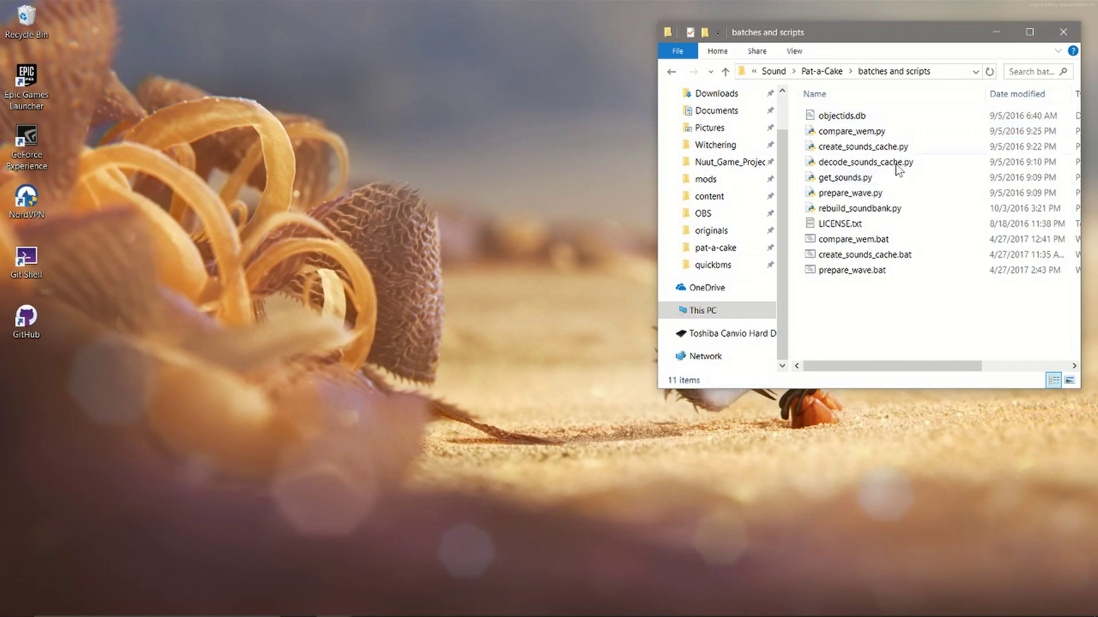
click(920, 270)
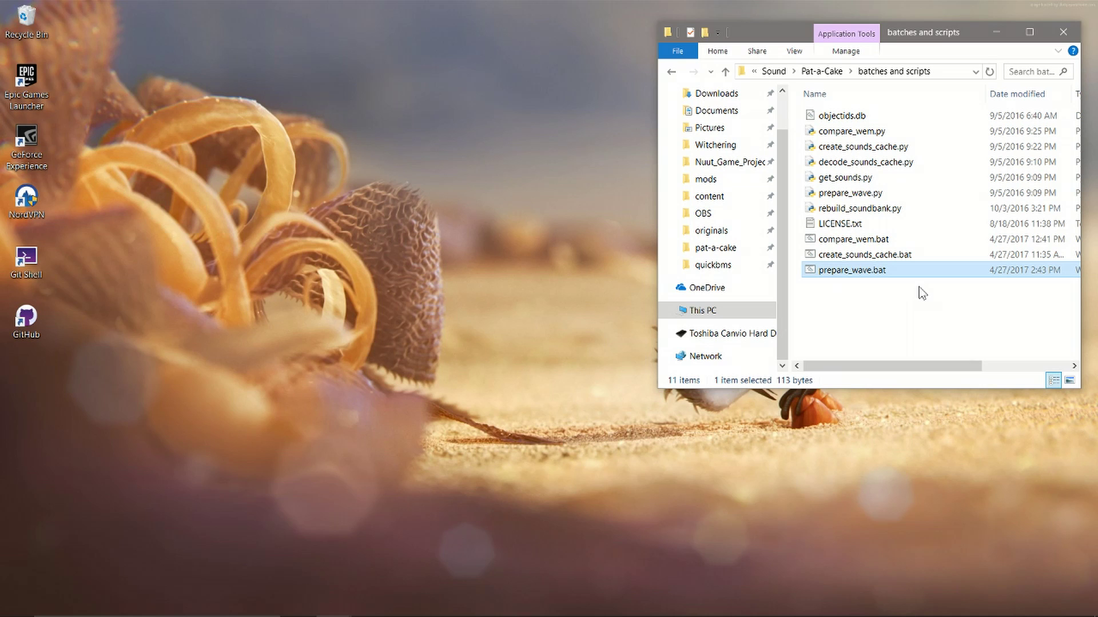
key(Return)
Go to the modded pat-a-cake folder and select pat-a-cake_trimmed.wav.cued
click(725, 72)
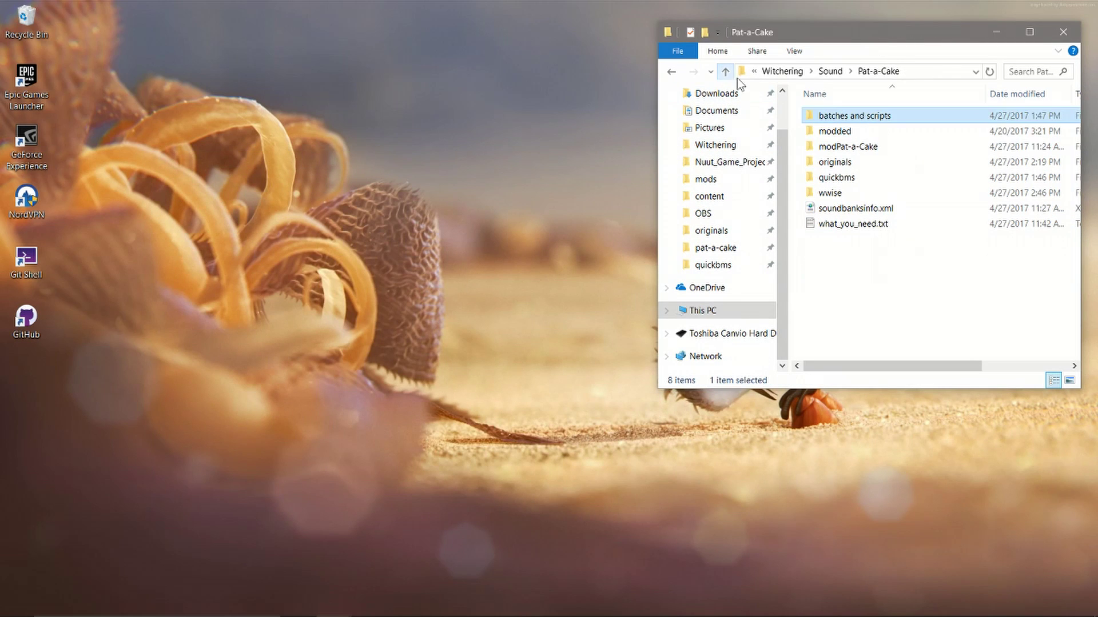
double_click(889, 131)
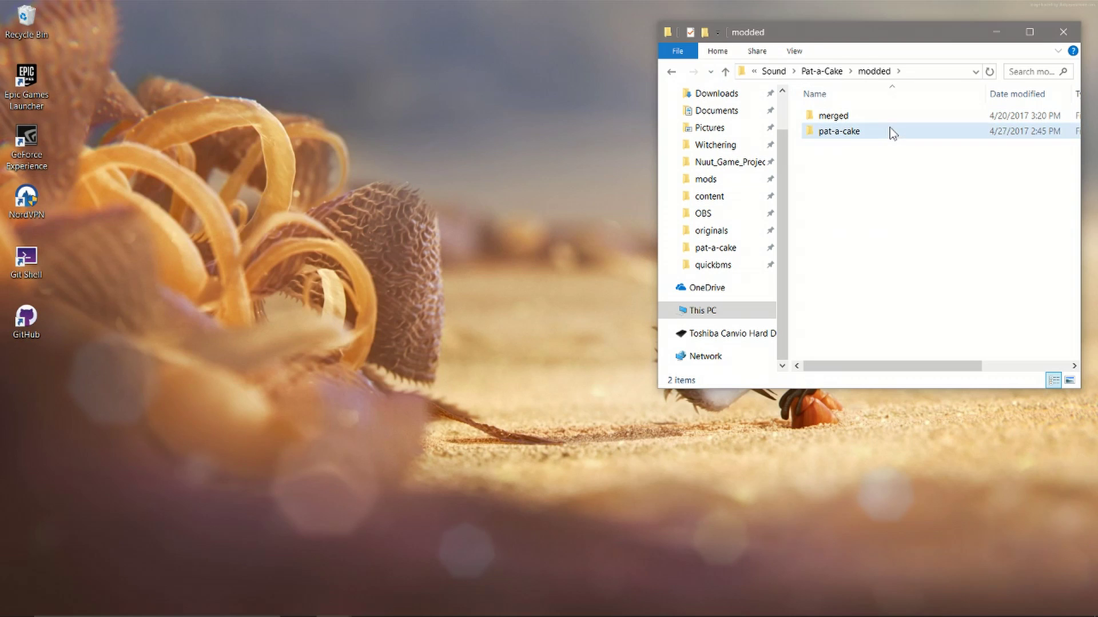
double_click(890, 130)
click(933, 181)
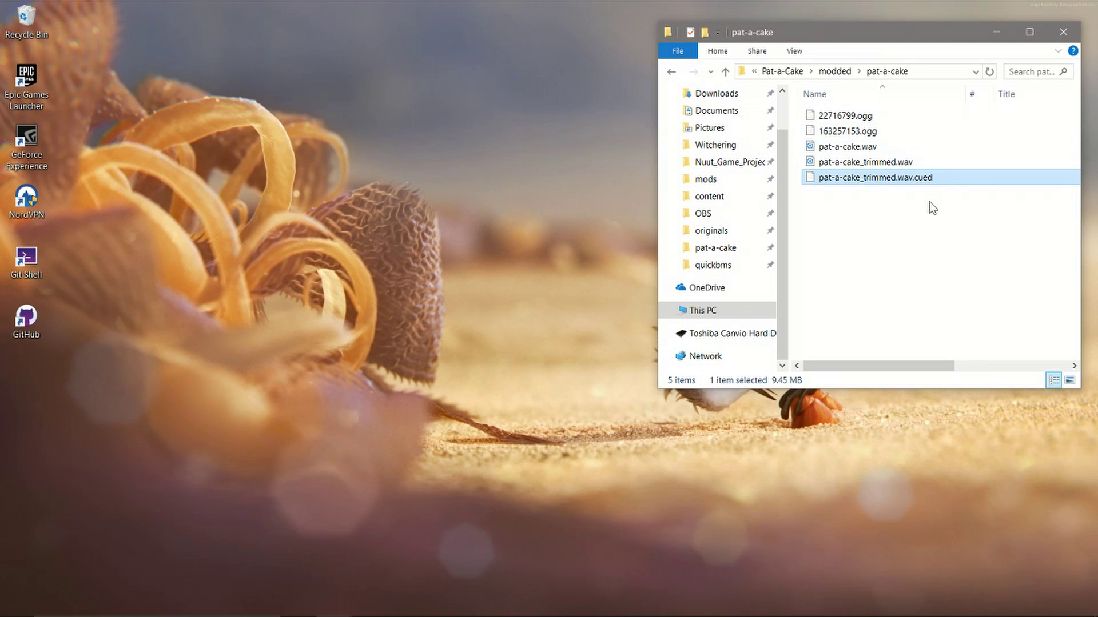
Launch Wwise and start a new project named Pat-a-Cake-Tutorial
key(super)
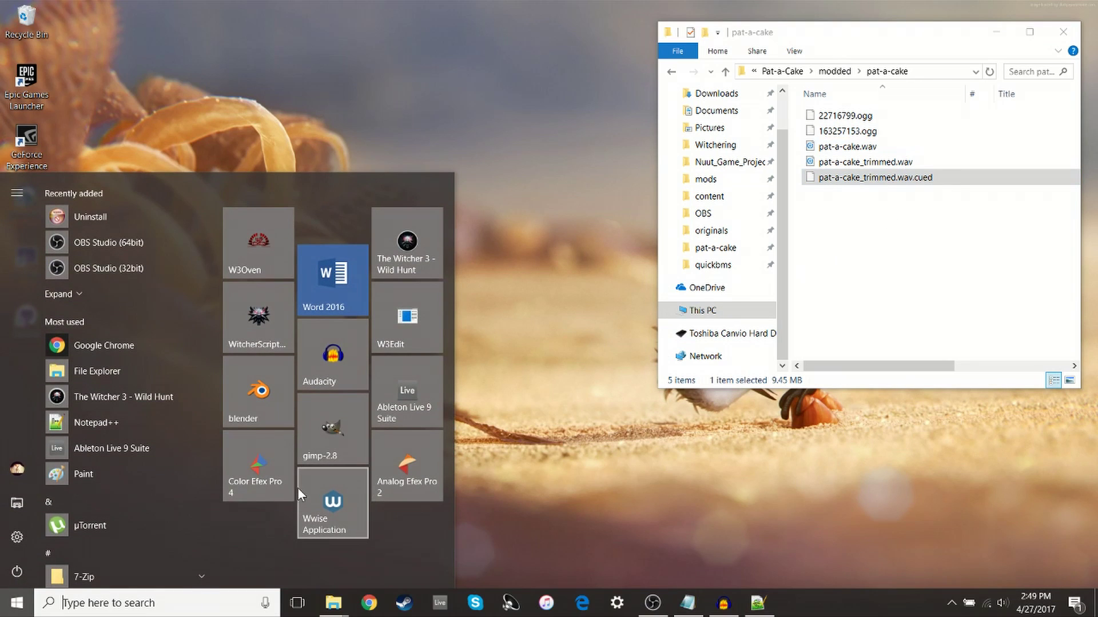
click(317, 481)
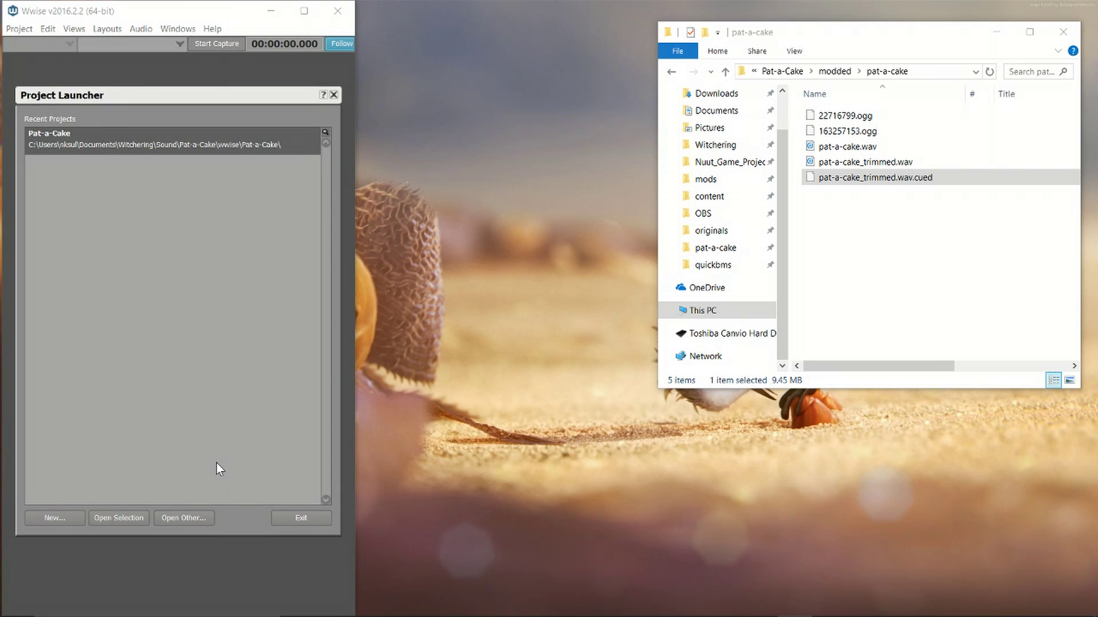
click(41, 517)
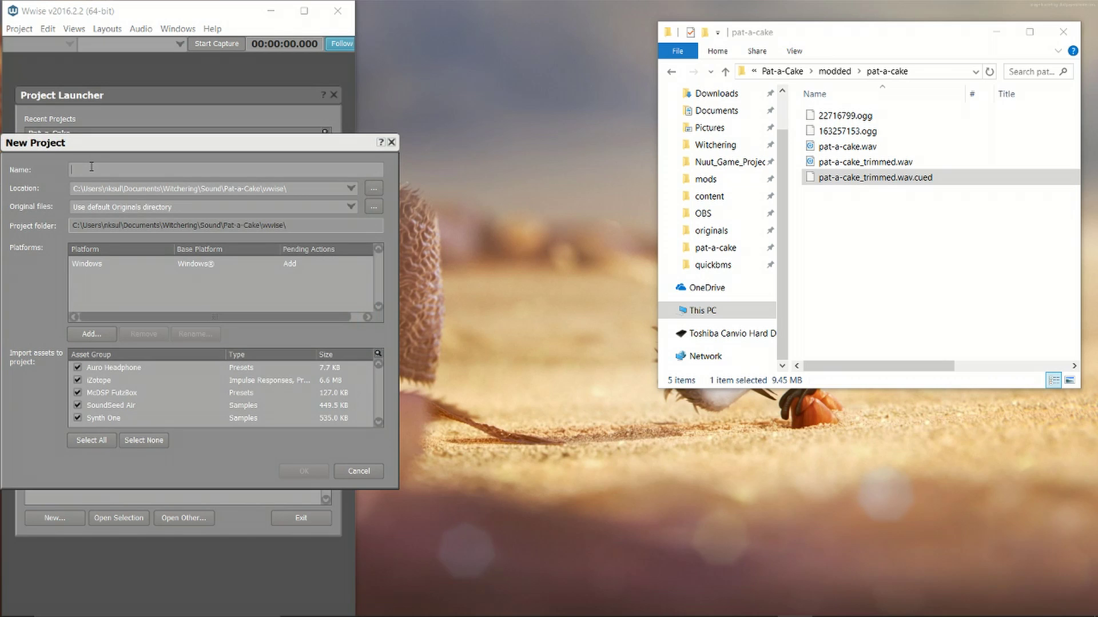
text(Pat-a-Cake-Tutorial)
Browse for the new project's location and delete the existing wwise folder from the Pat-a-Cake folder
click(373, 188)
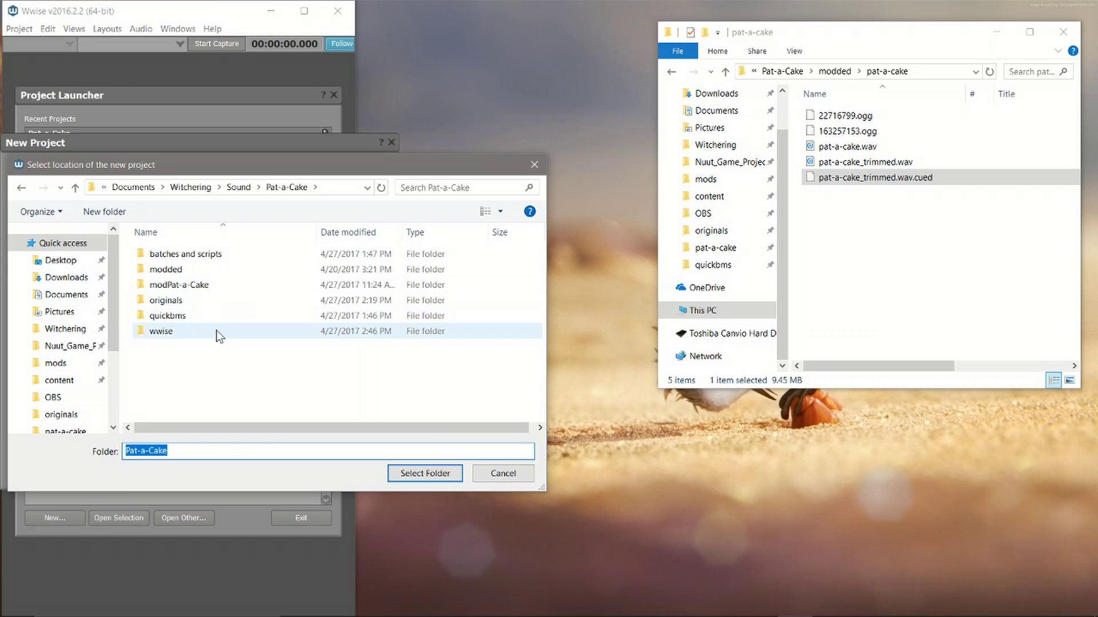
click(216, 330)
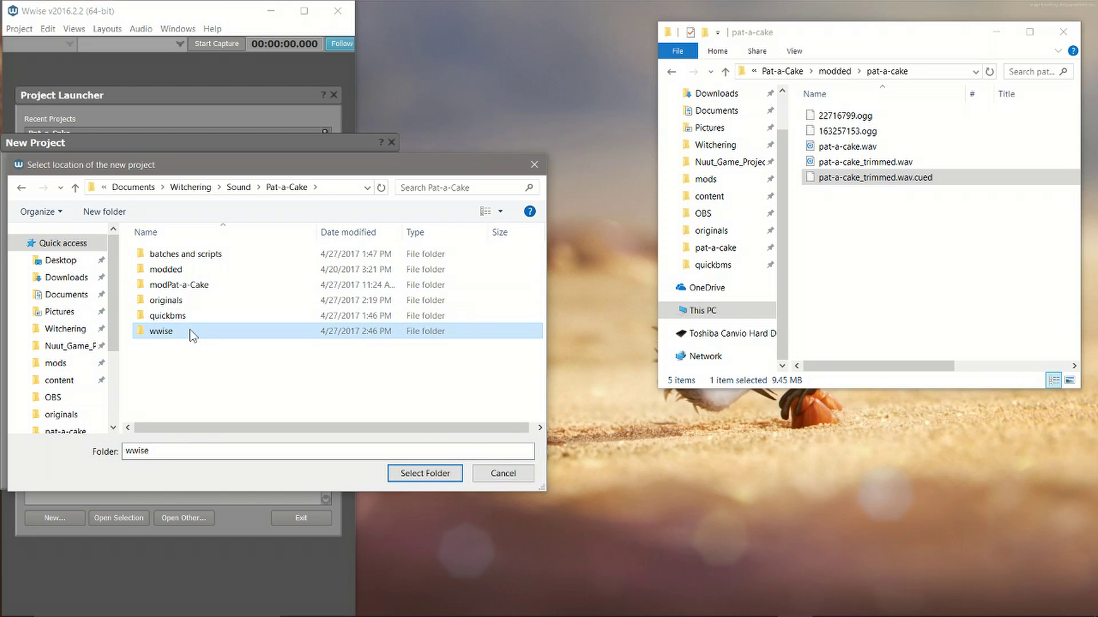
key(Delete)
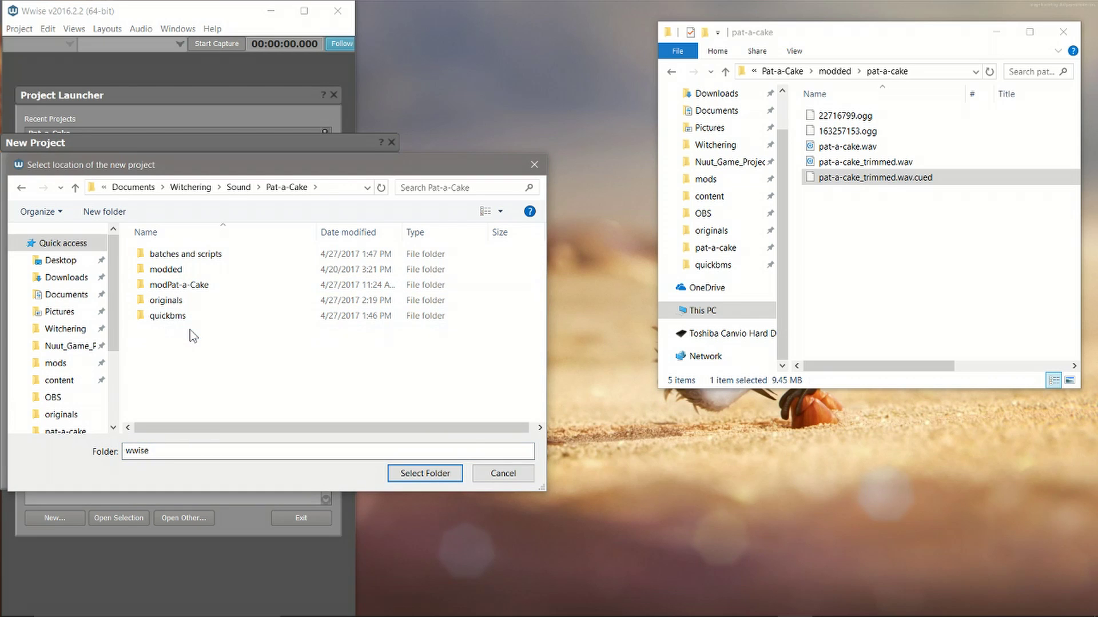
Create a new wwise folder in Pat-a-Cake as the project location, then create the project and dismiss the License Manager
click(117, 214)
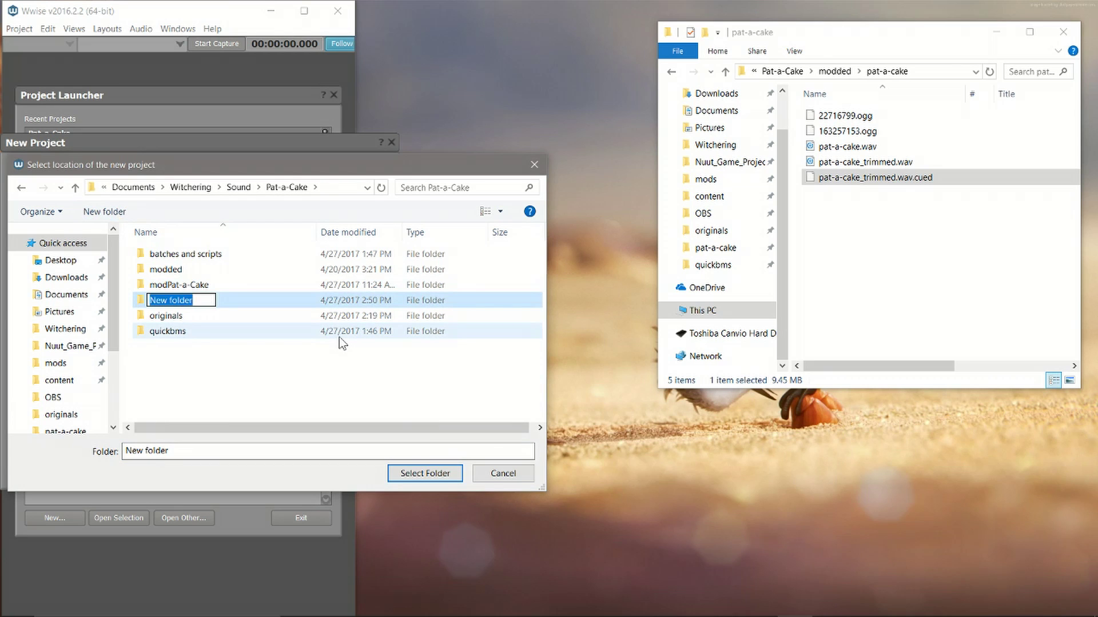
text(wwise)
double_click(338, 337)
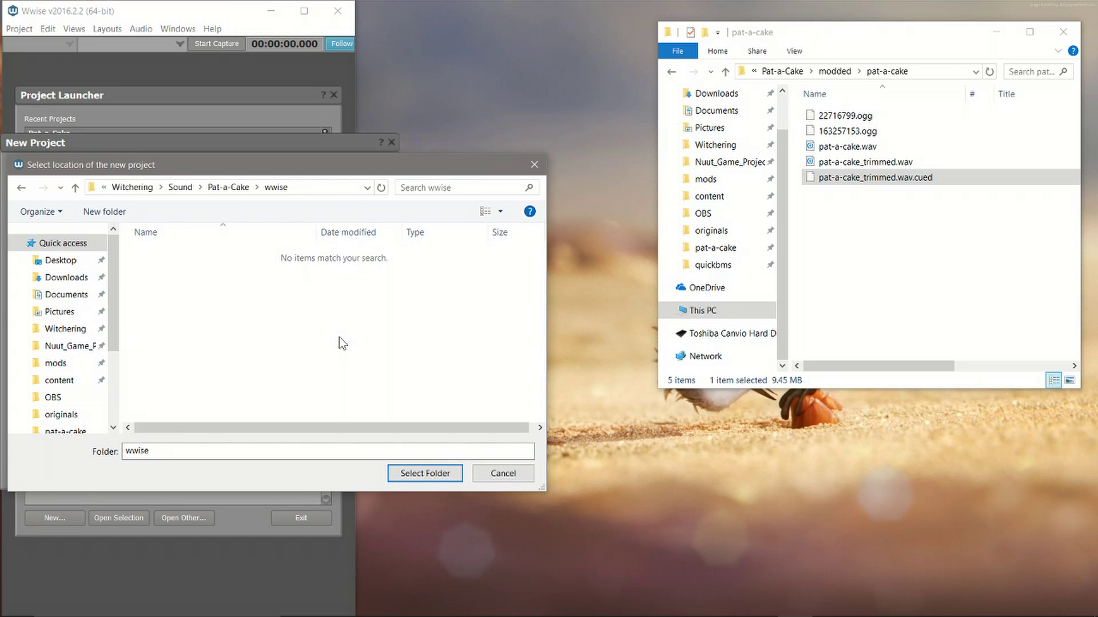
click(429, 473)
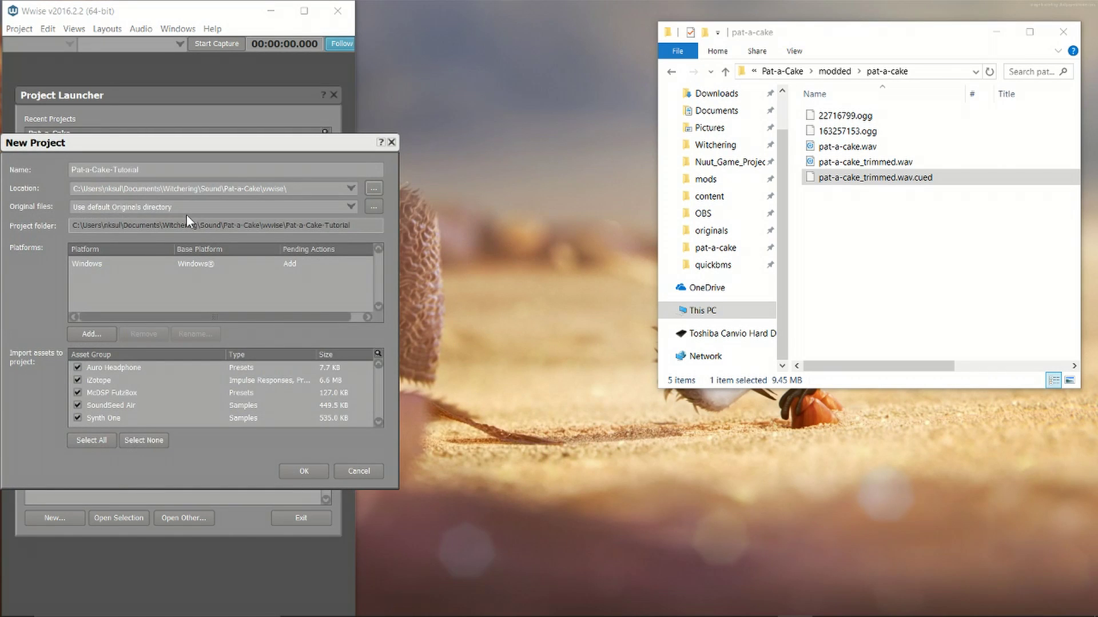
click(302, 473)
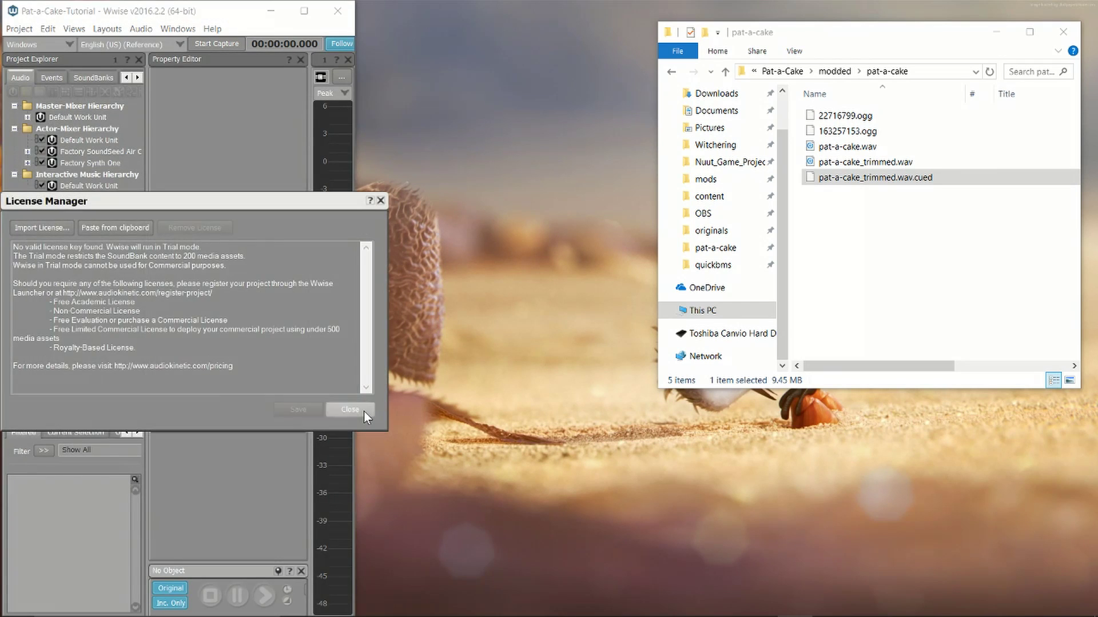
click(364, 410)
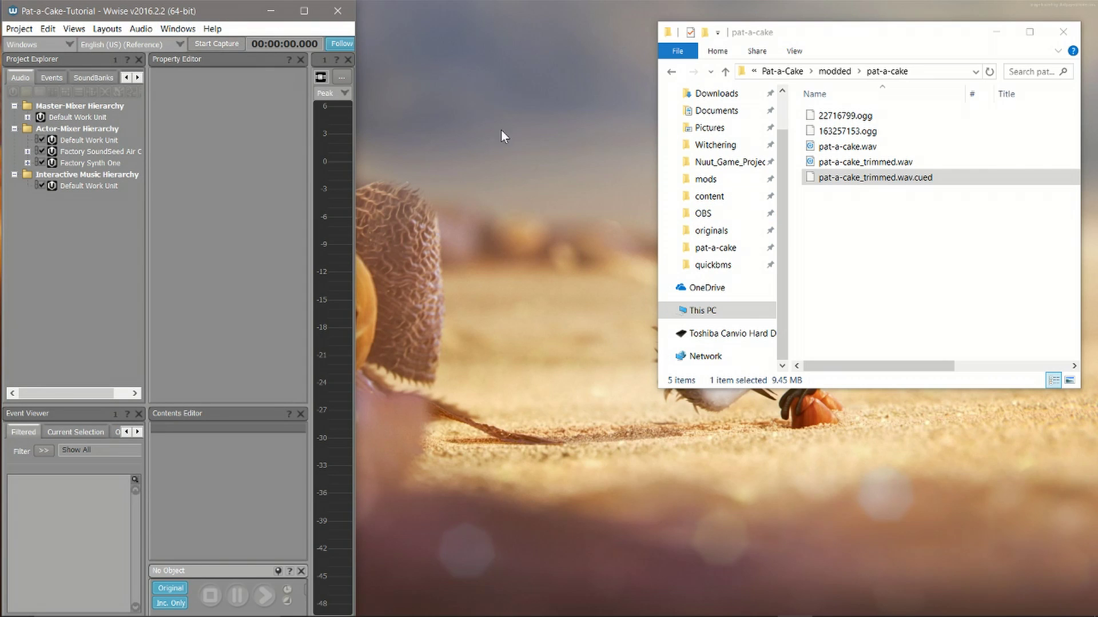
Set the project's default conversion settings to Vorbis Quality High in the source settings
click(19, 28)
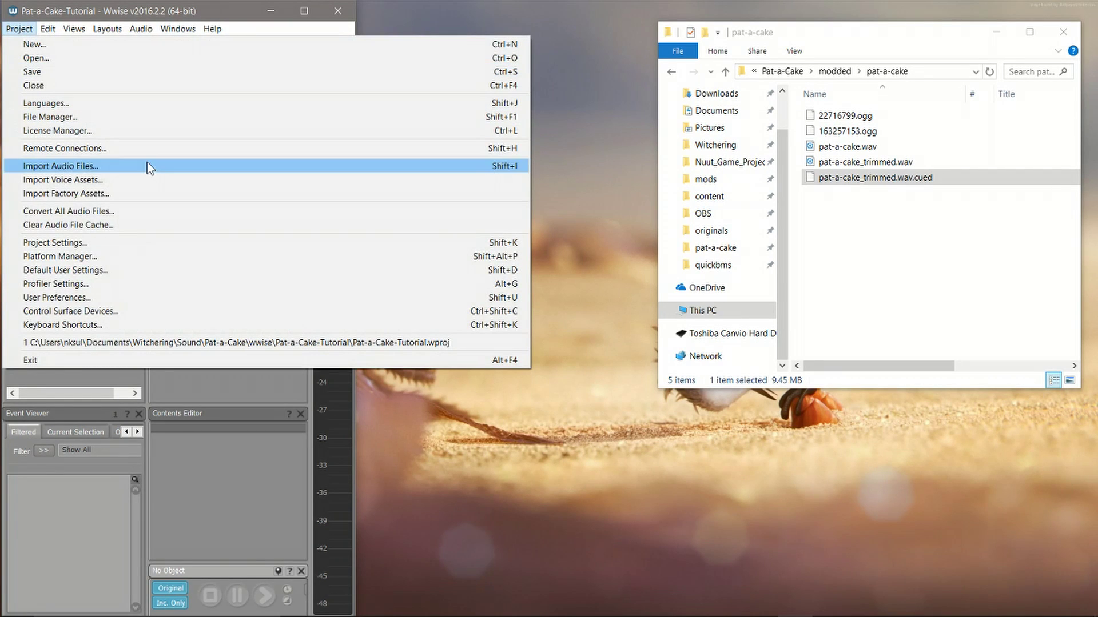
click(160, 243)
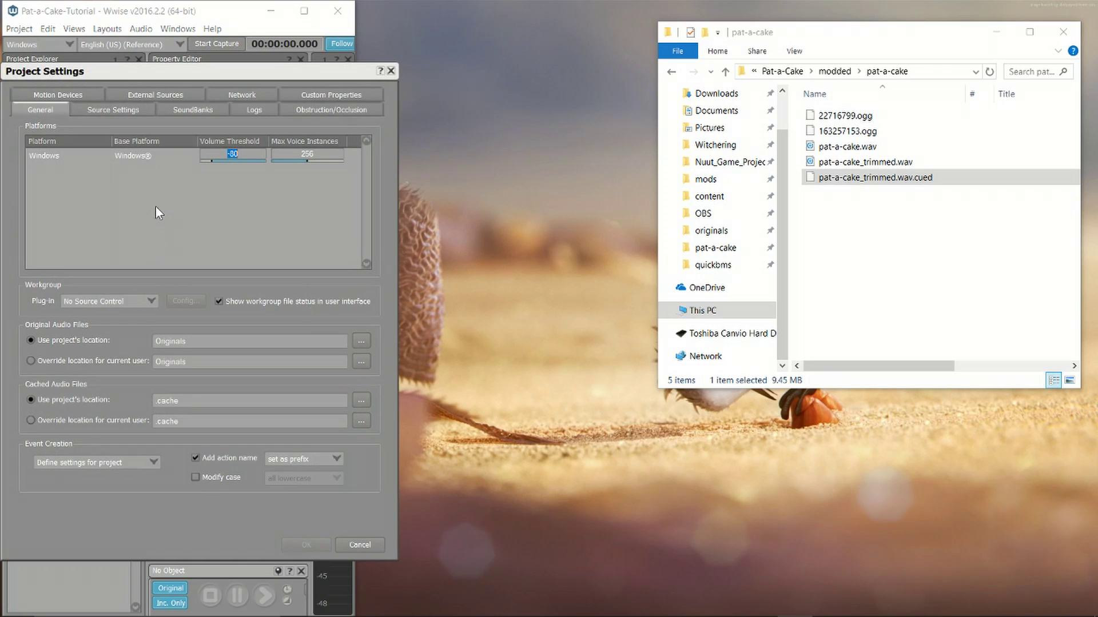
click(111, 113)
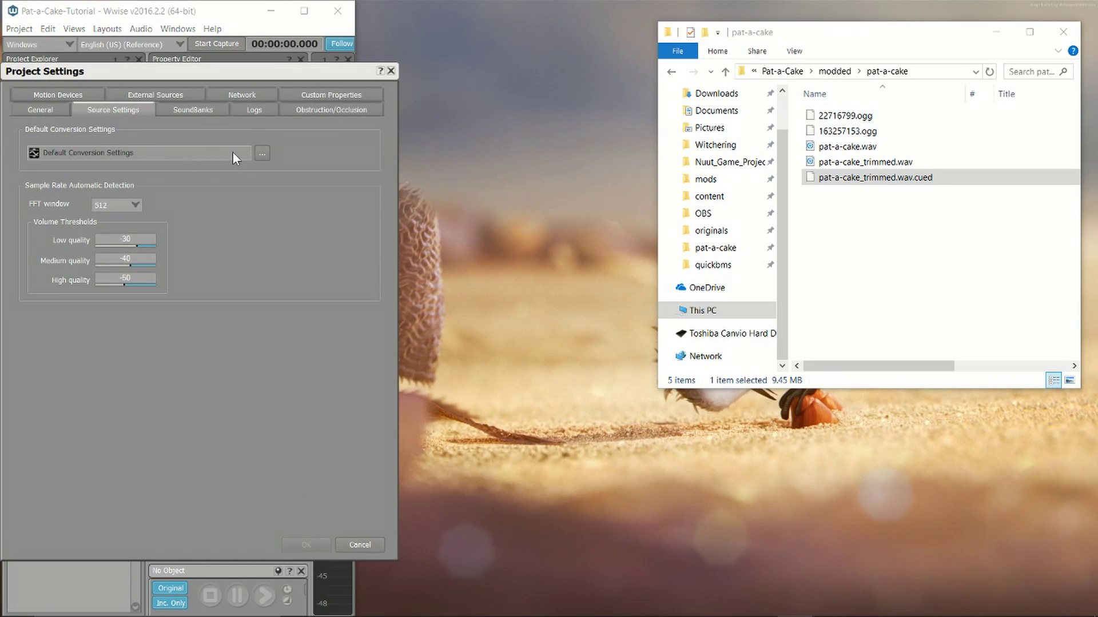
click(262, 154)
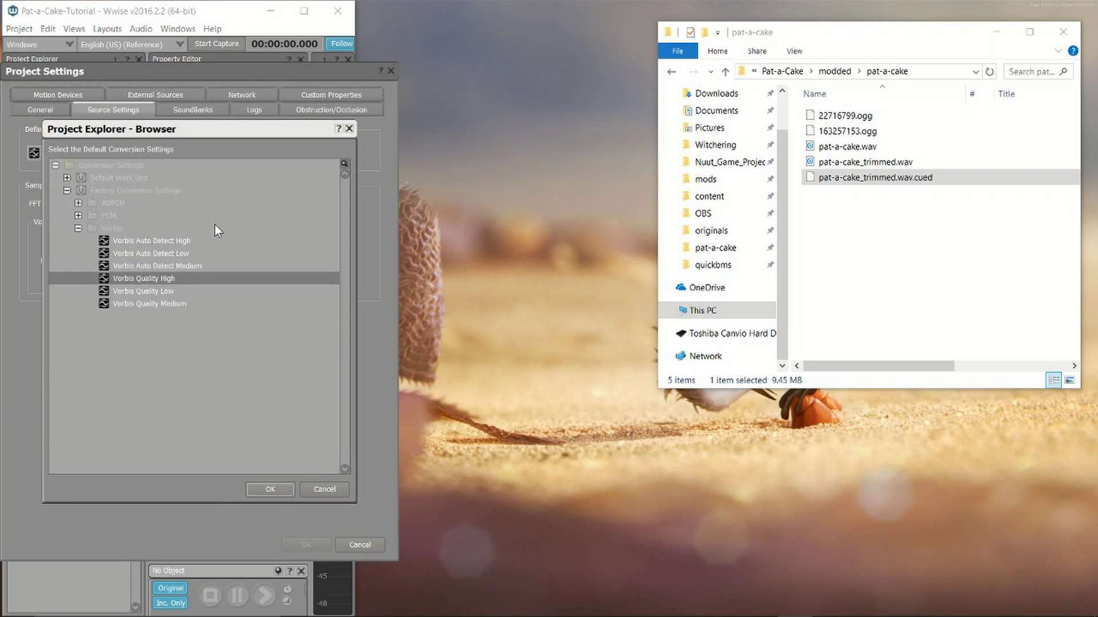
double_click(192, 281)
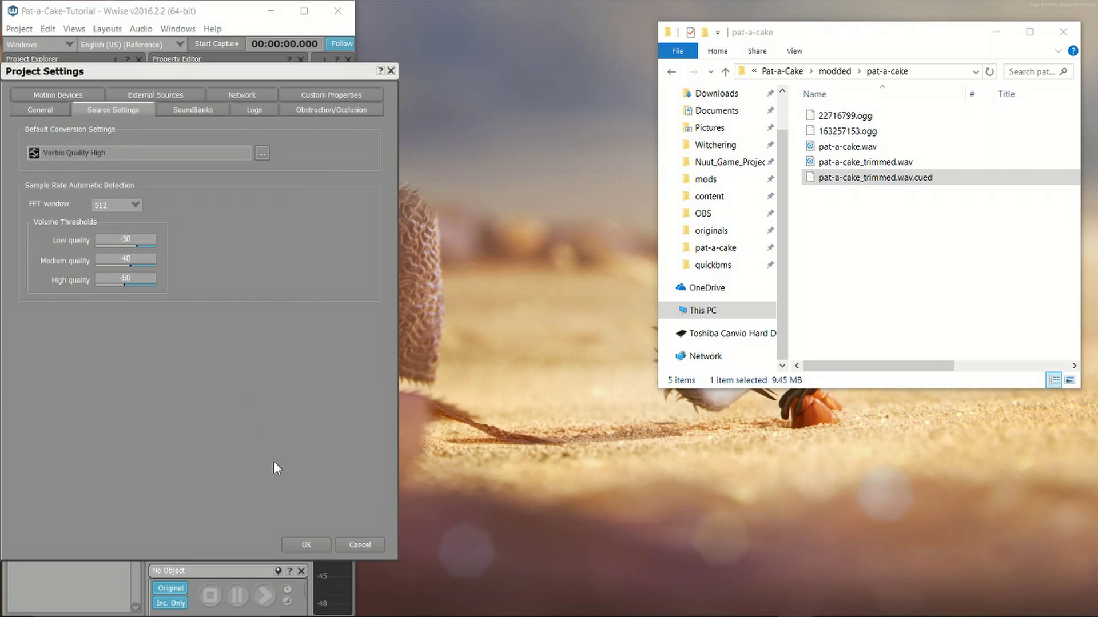
click(319, 547)
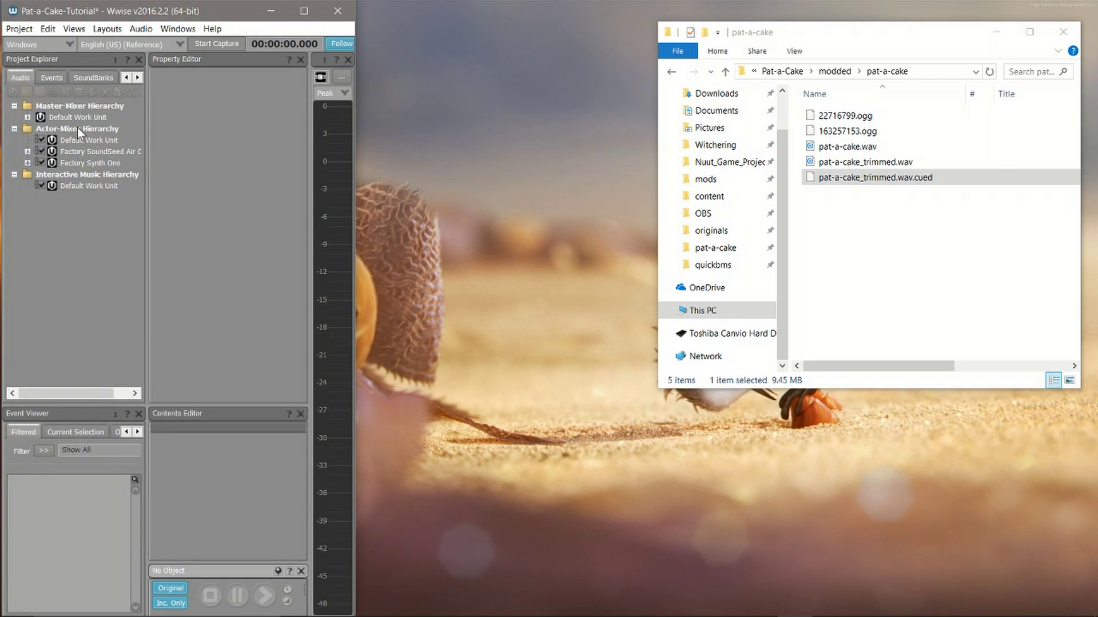
Import pat-a-cake_trimmed.wav from the modded pat-a-cake folder as a Sound SFX into the Actor-Mixer Hierarchy's Default Work Unit
click(19, 32)
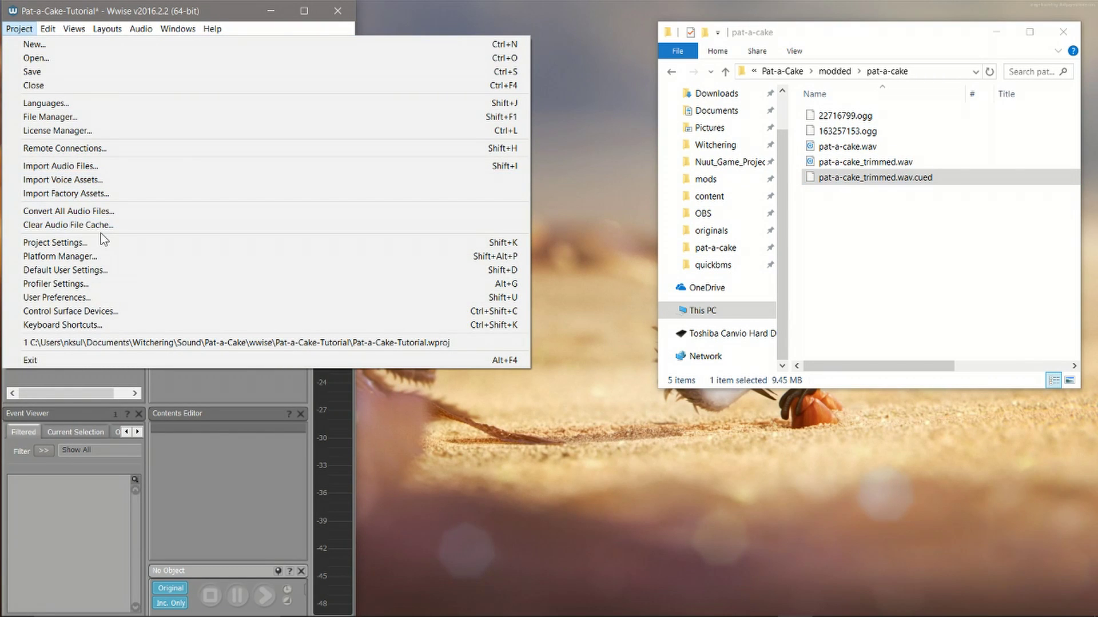
click(75, 170)
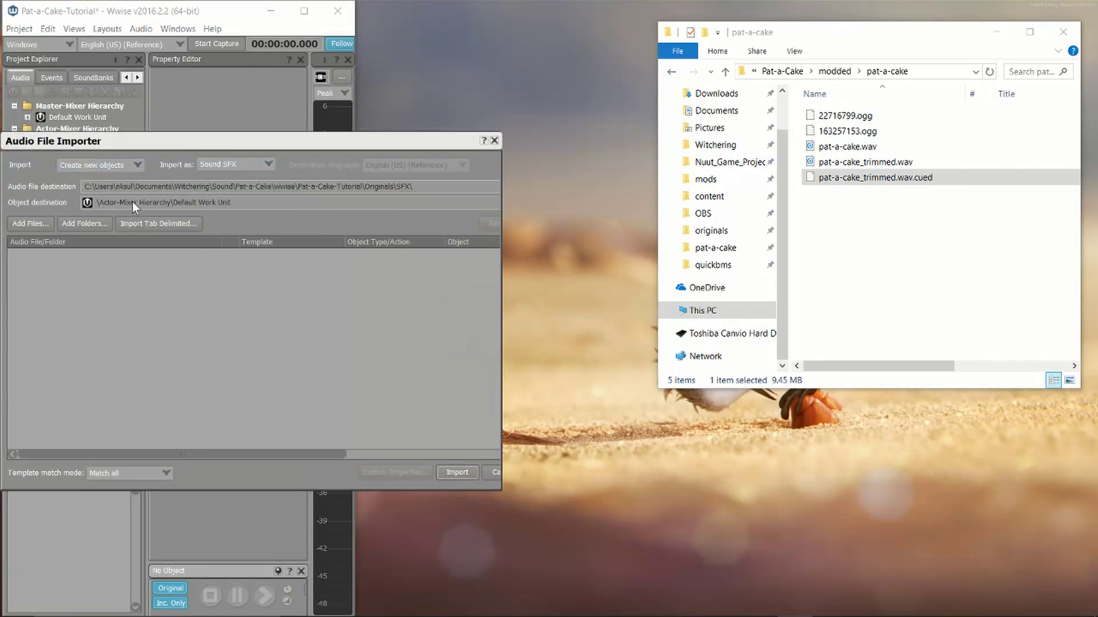
click(15, 223)
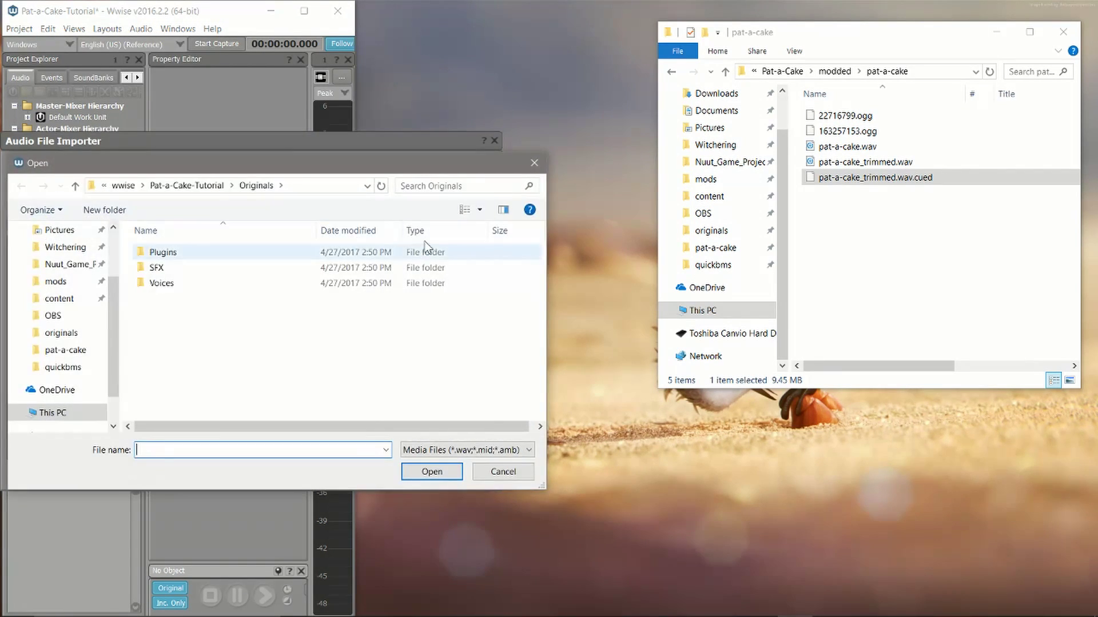
click(929, 71)
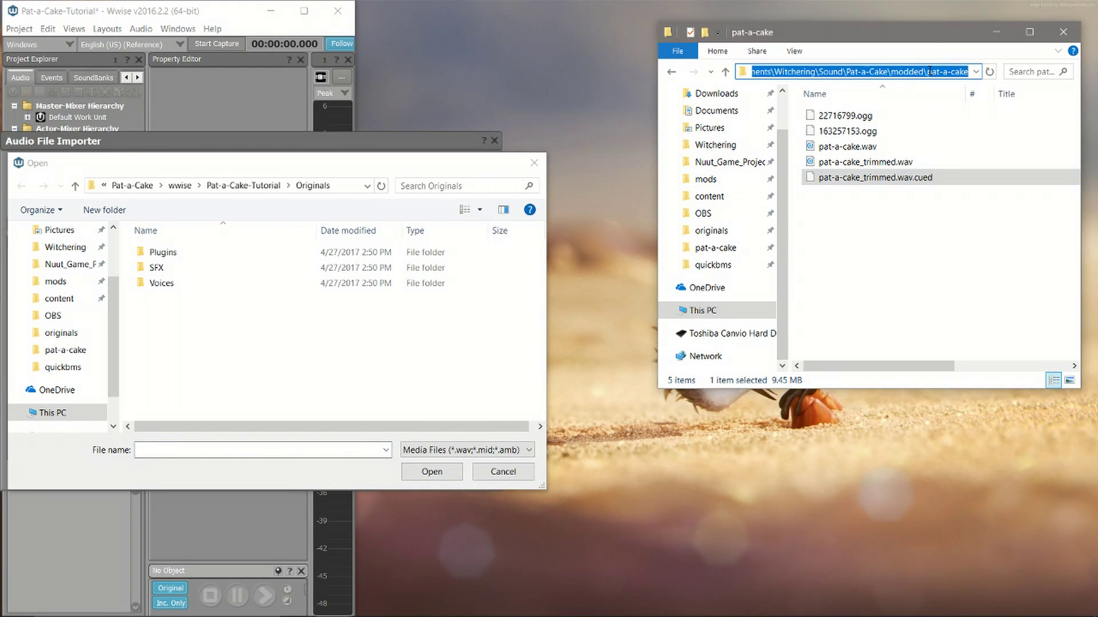
key(ctrl+c)
click(343, 186)
key(ctrl+v)
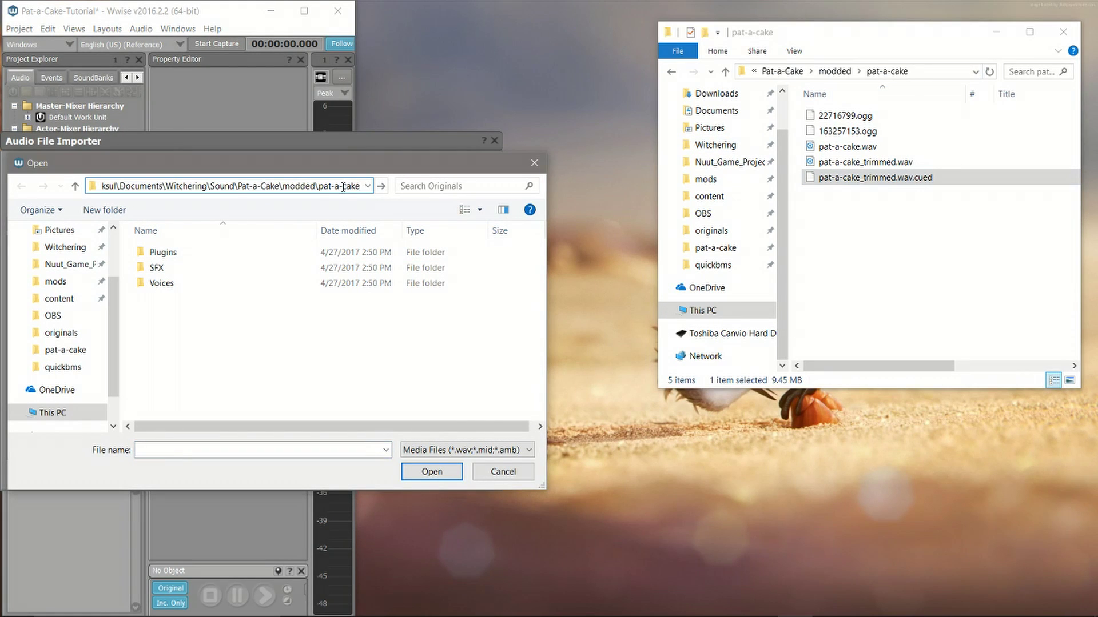
key(Return)
click(257, 268)
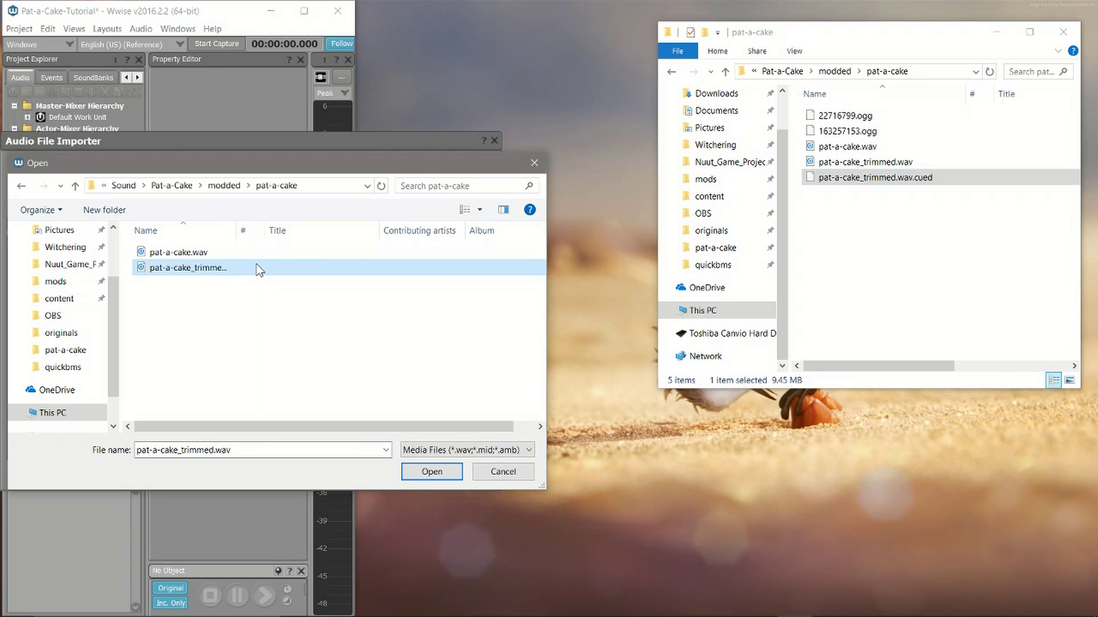
double_click(257, 269)
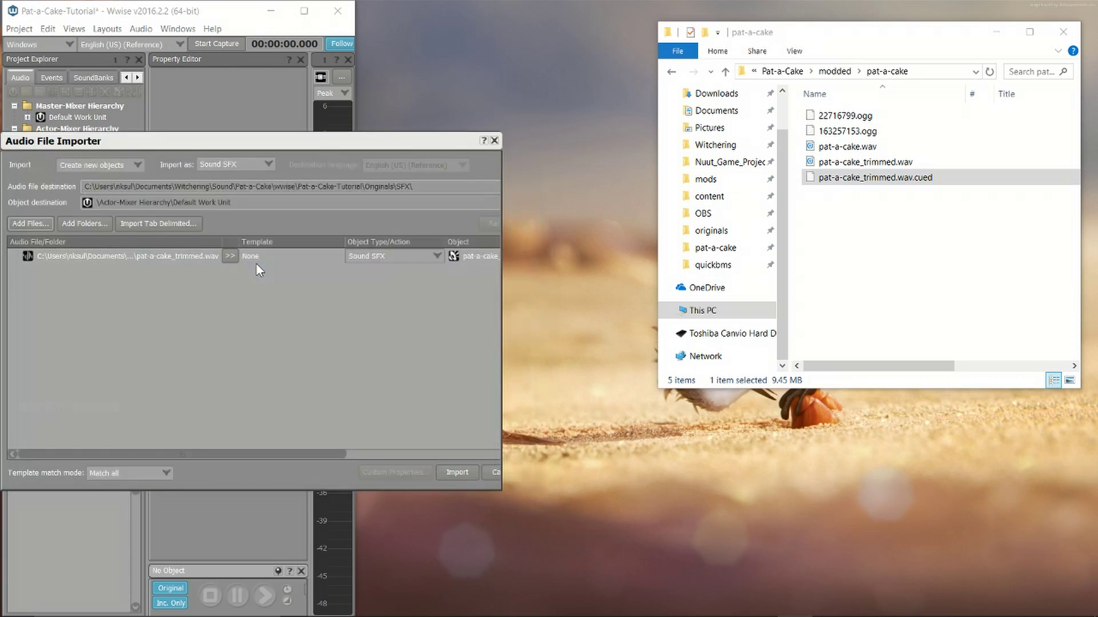
click(465, 466)
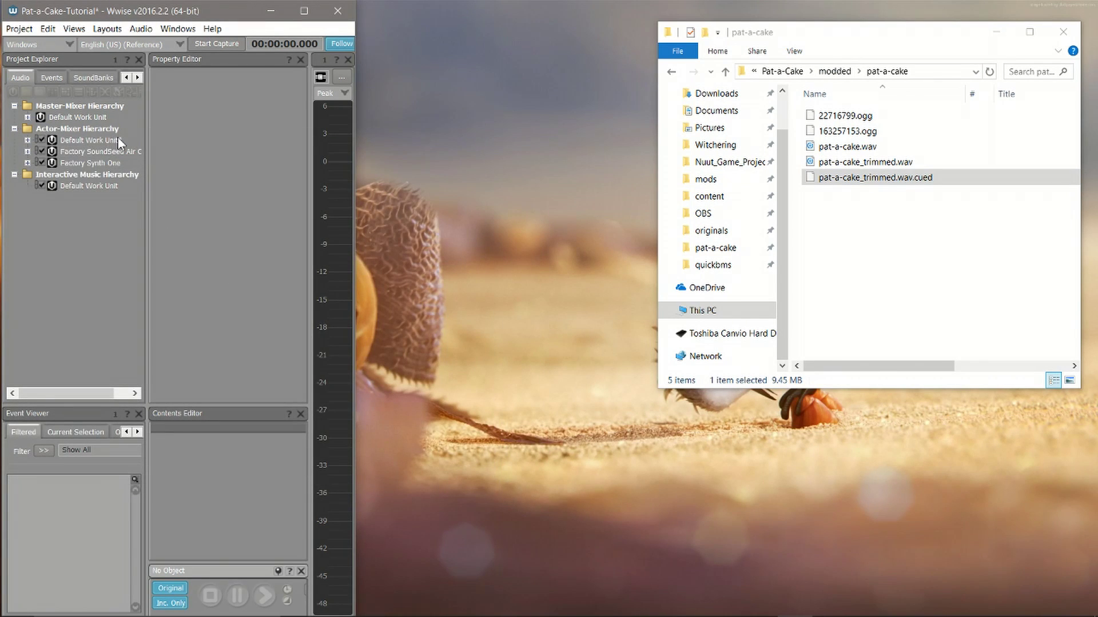
Expand the Actor-Mixer Default Work Unit and convert the pat-a-cake_trimmed sound for the Windows platform
click(27, 140)
click(93, 152)
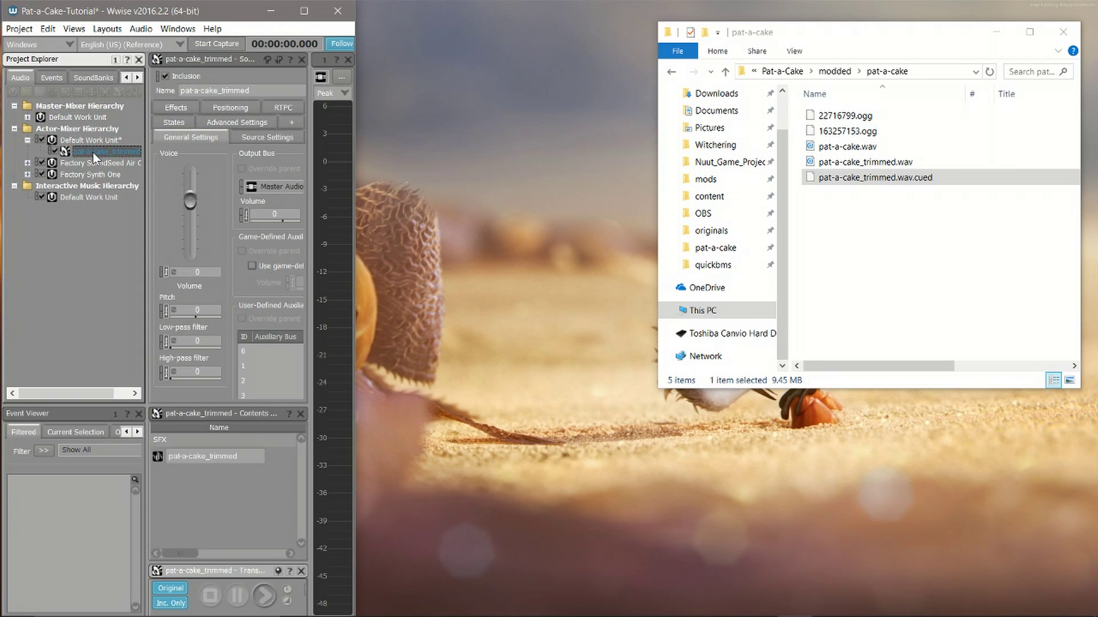
right_click(93, 152)
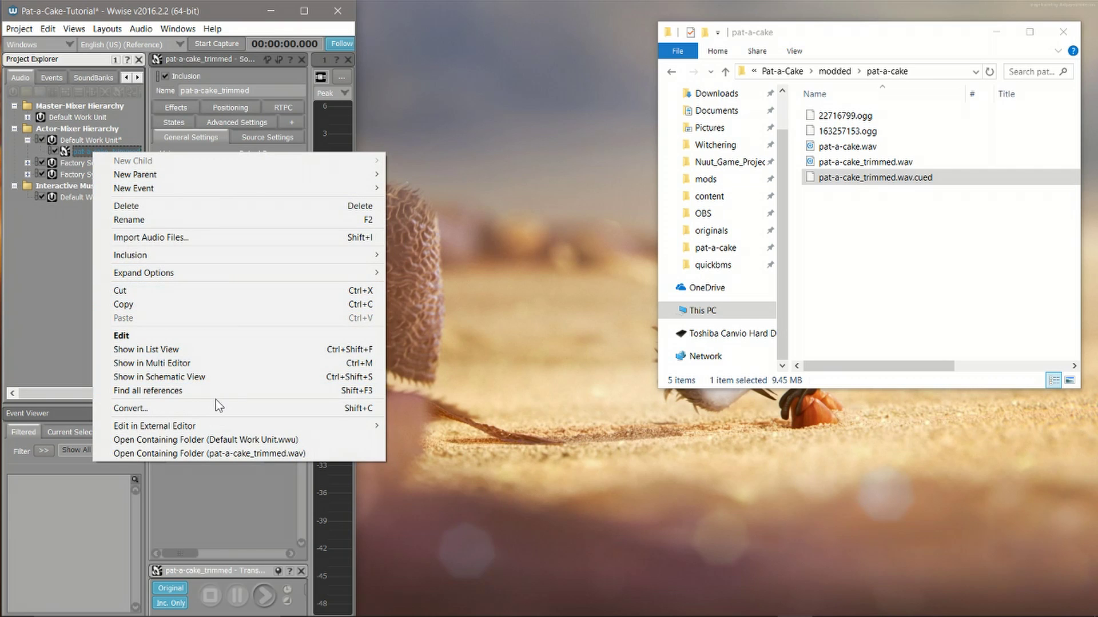
click(198, 408)
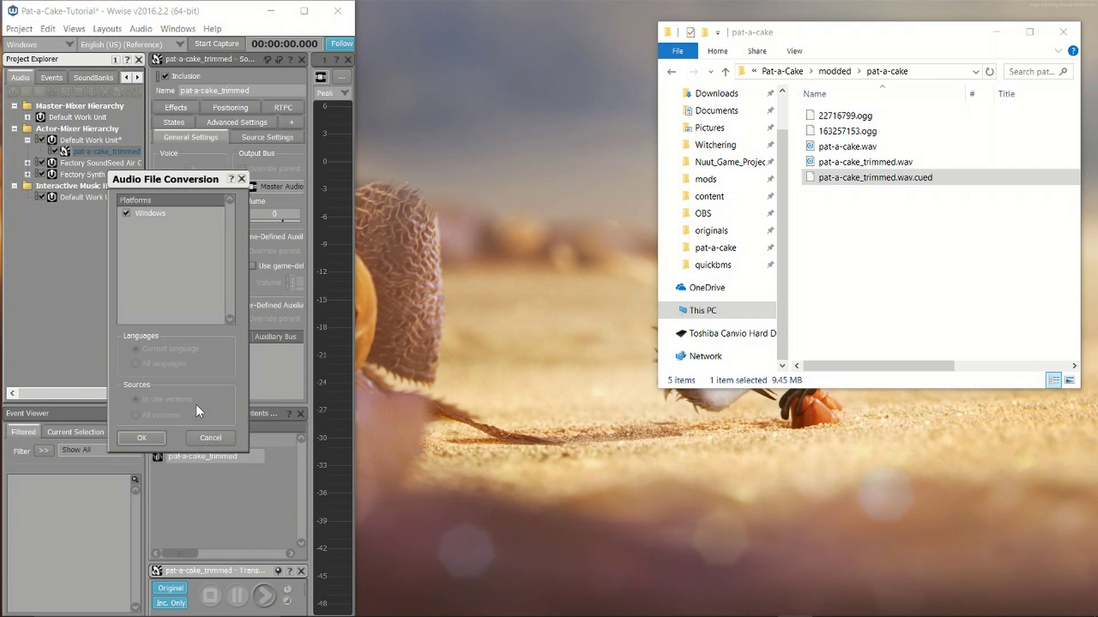
key(Escape)
right_click(101, 151)
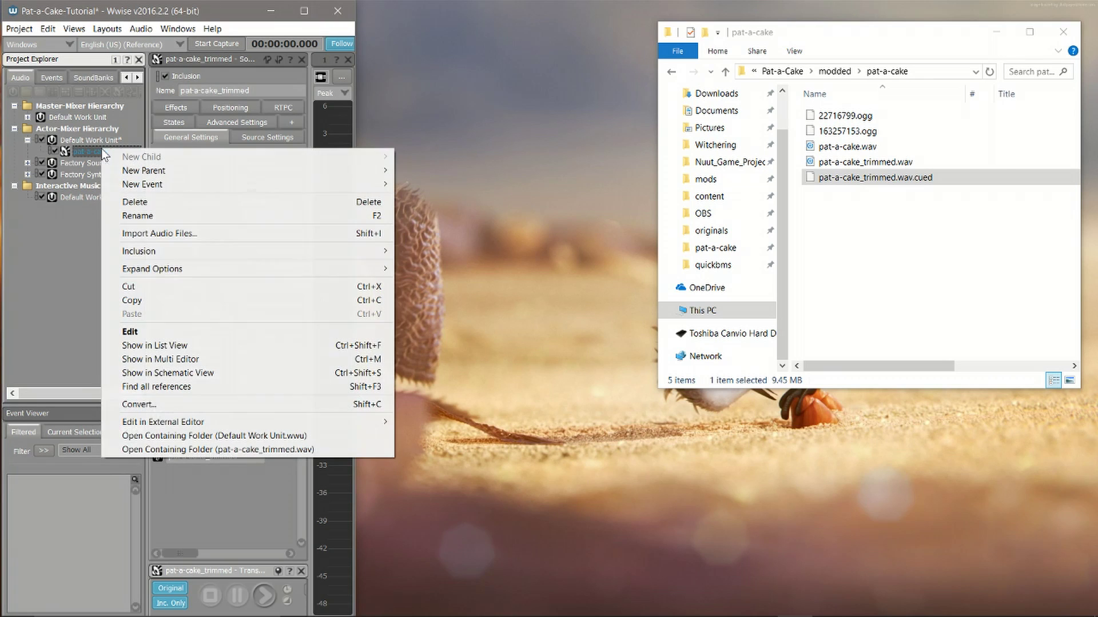
click(201, 403)
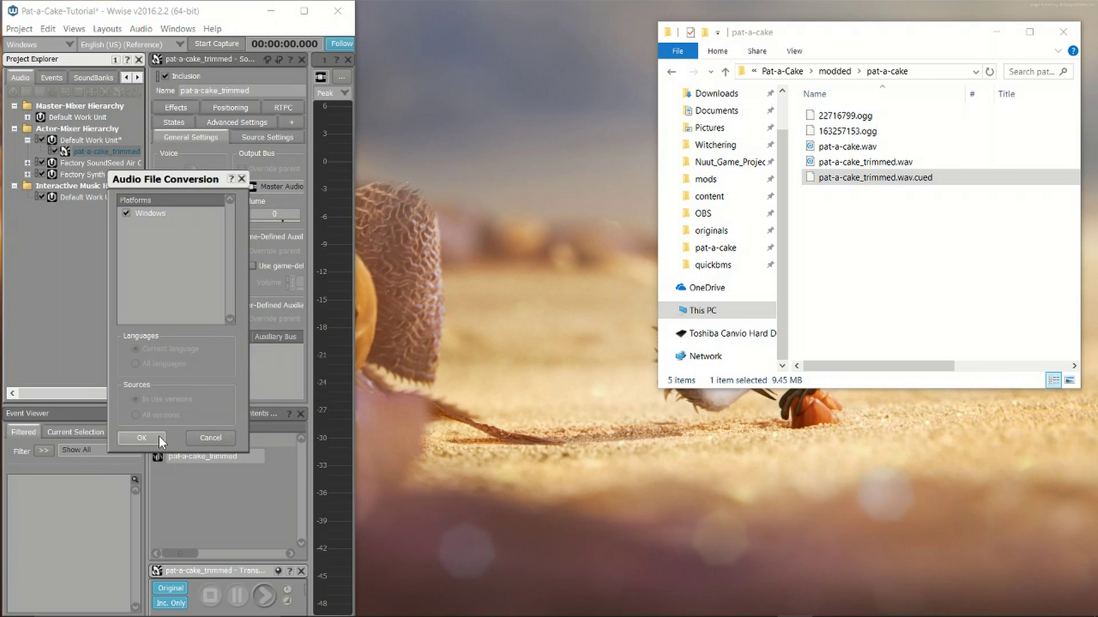
click(159, 436)
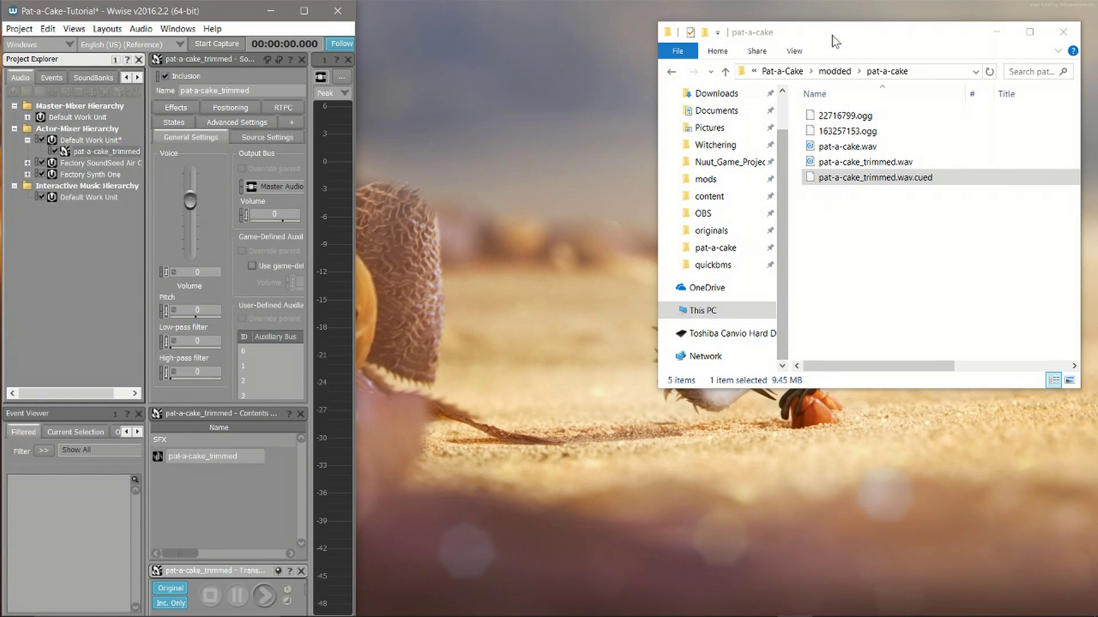
Open a second File Explorer window and browse to the wwise folder inside Pat-a-Cake
click(958, 287)
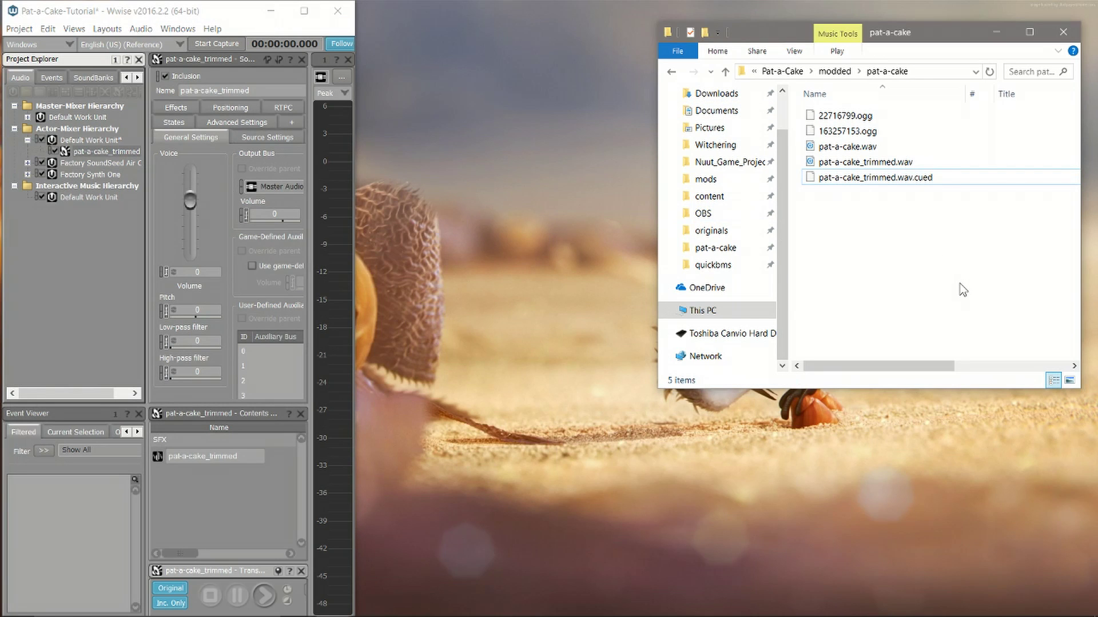
key(ctrl+n)
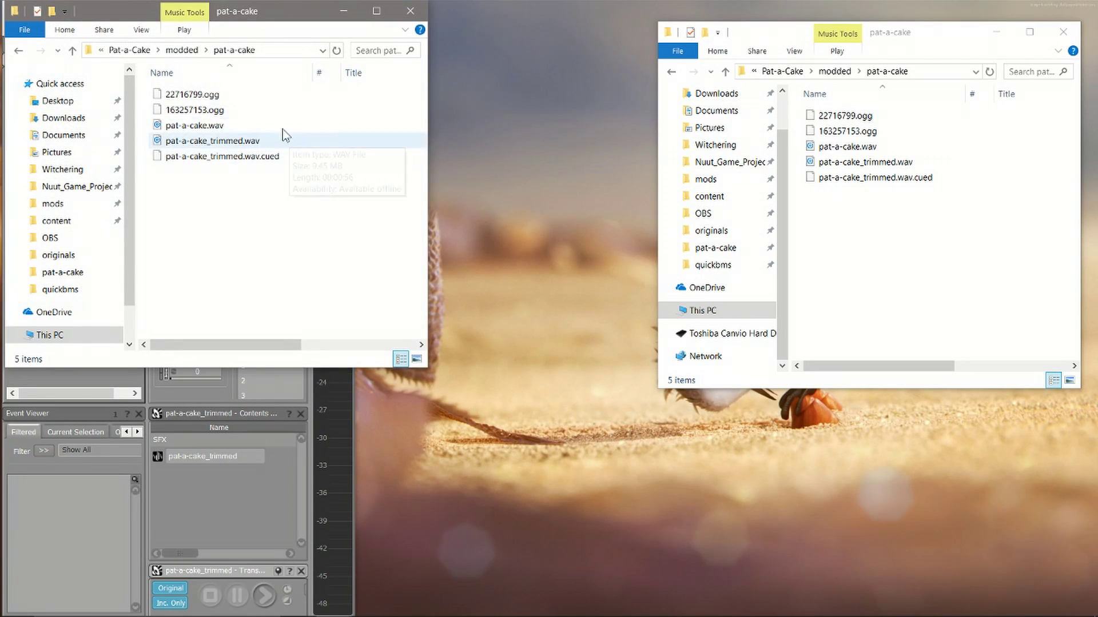
click(182, 51)
click(181, 51)
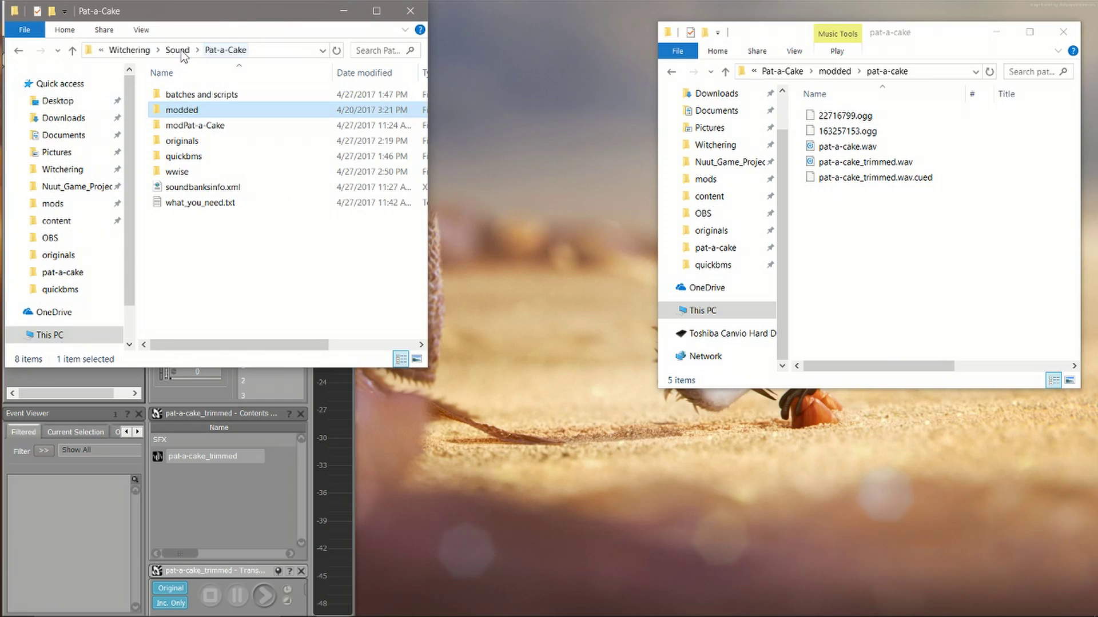
double_click(224, 170)
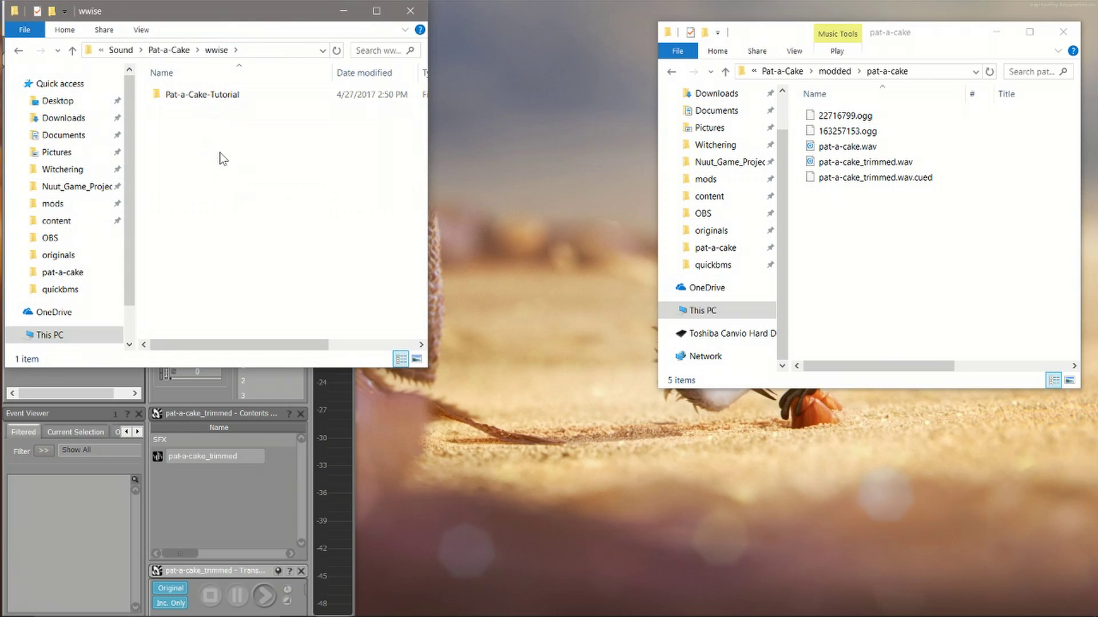
click(181, 53)
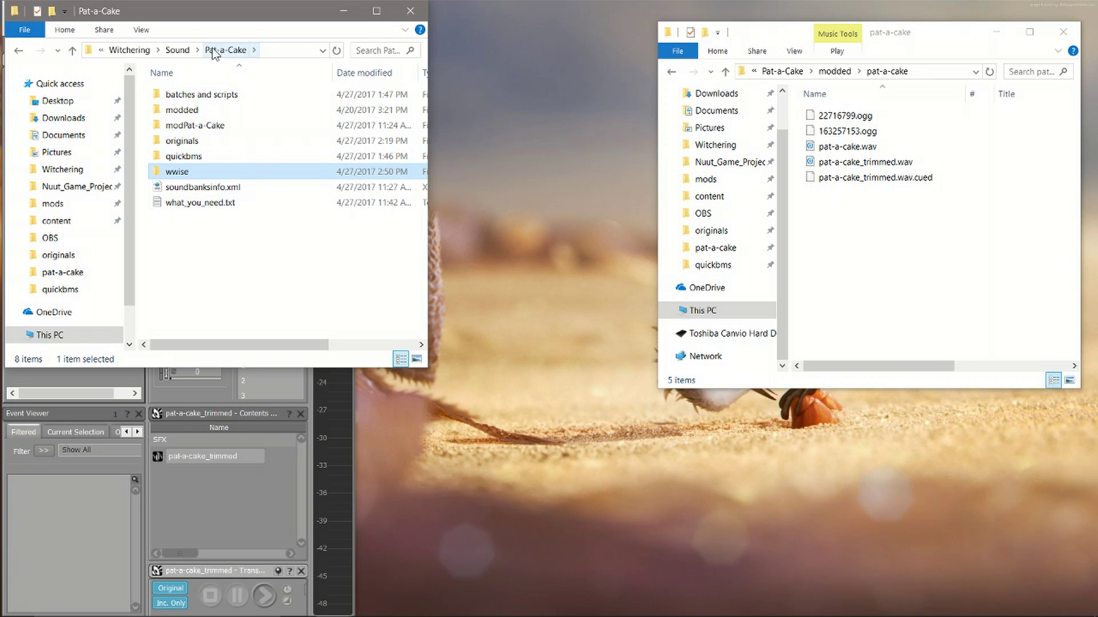
double_click(253, 158)
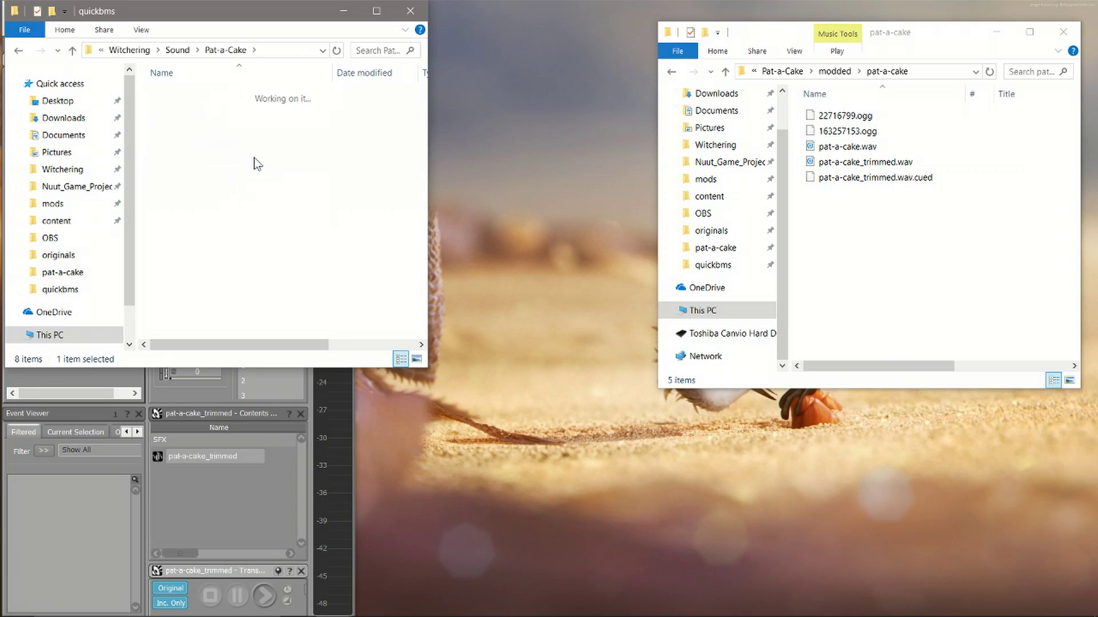
key(alt+Left)
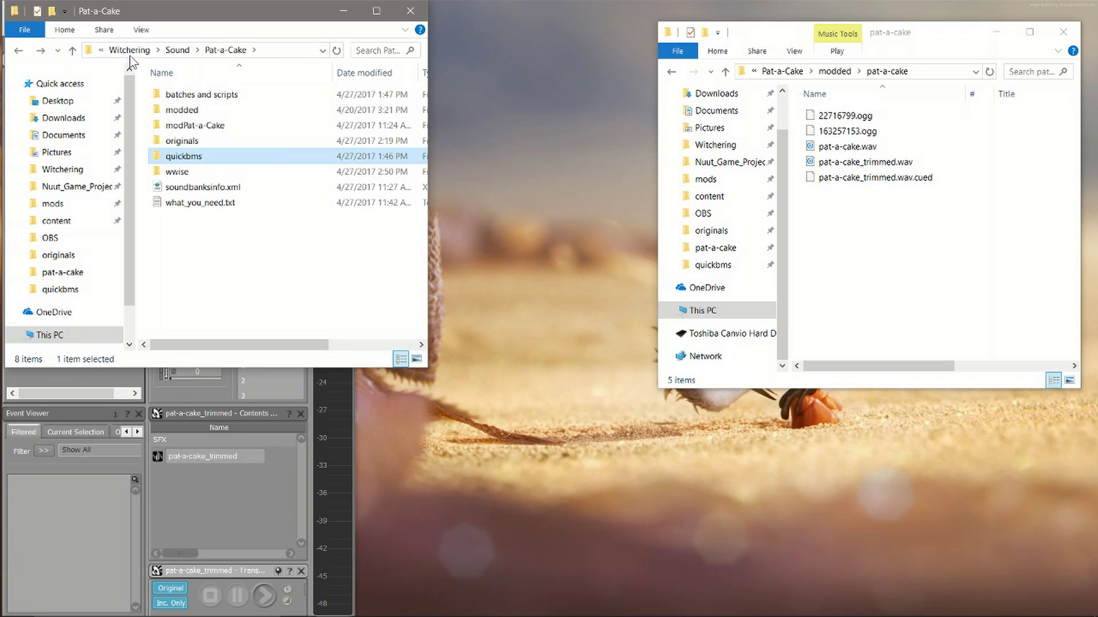
double_click(274, 175)
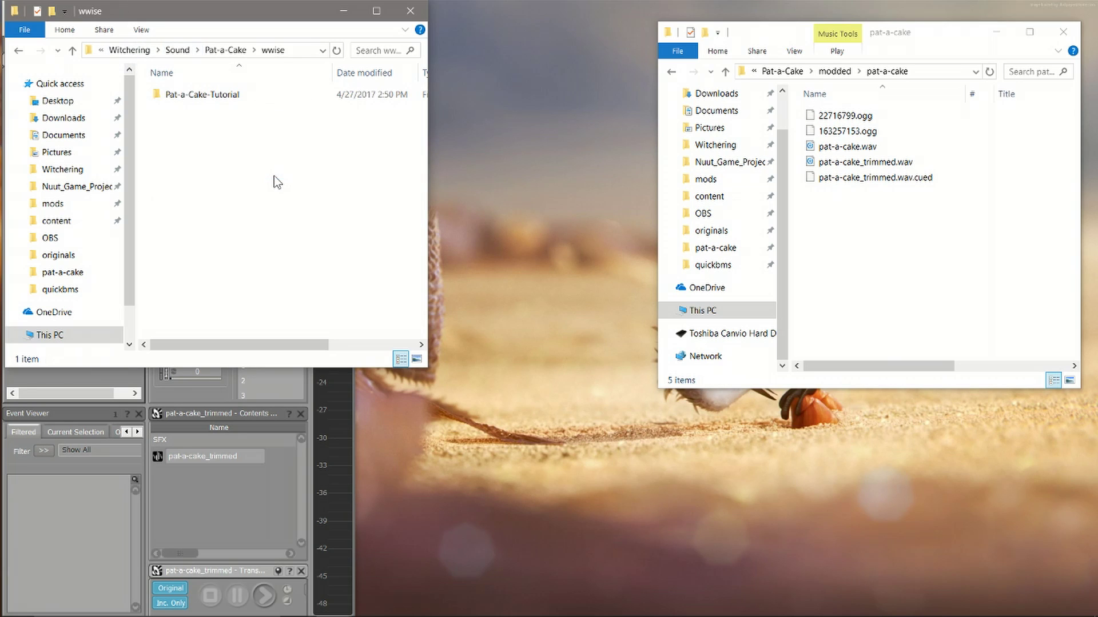
Copy pat-a-cake_trimmed_50DB02DB.wem from Pat-a-Cake-Tutorial\.cache\Windows\SFX into the modded pat-a-cake folder, then minimize the source window
double_click(254, 96)
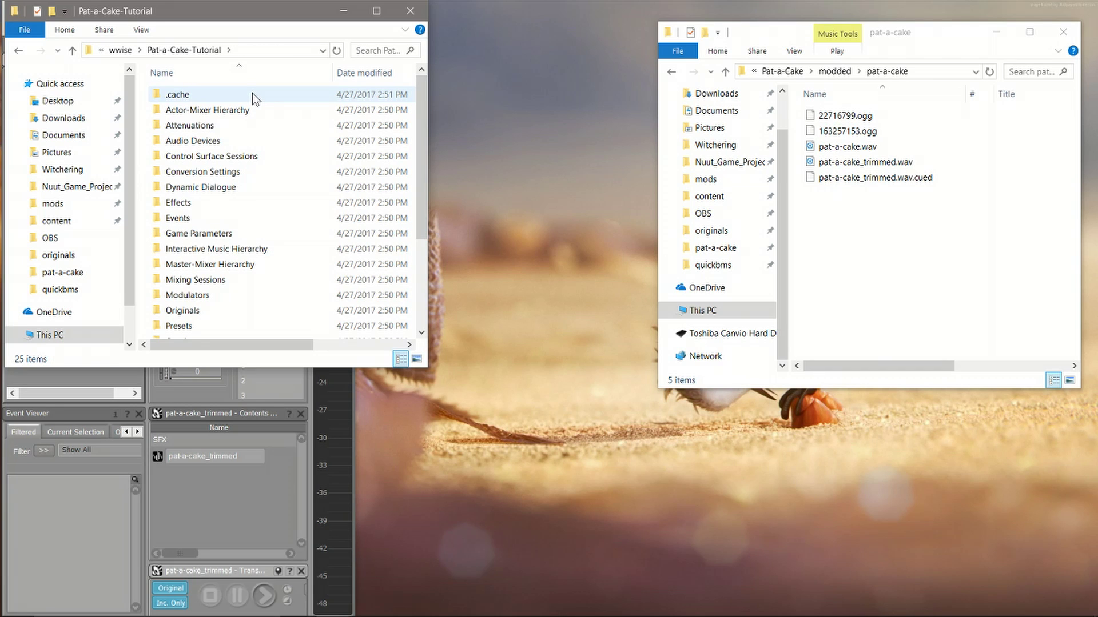
double_click(252, 95)
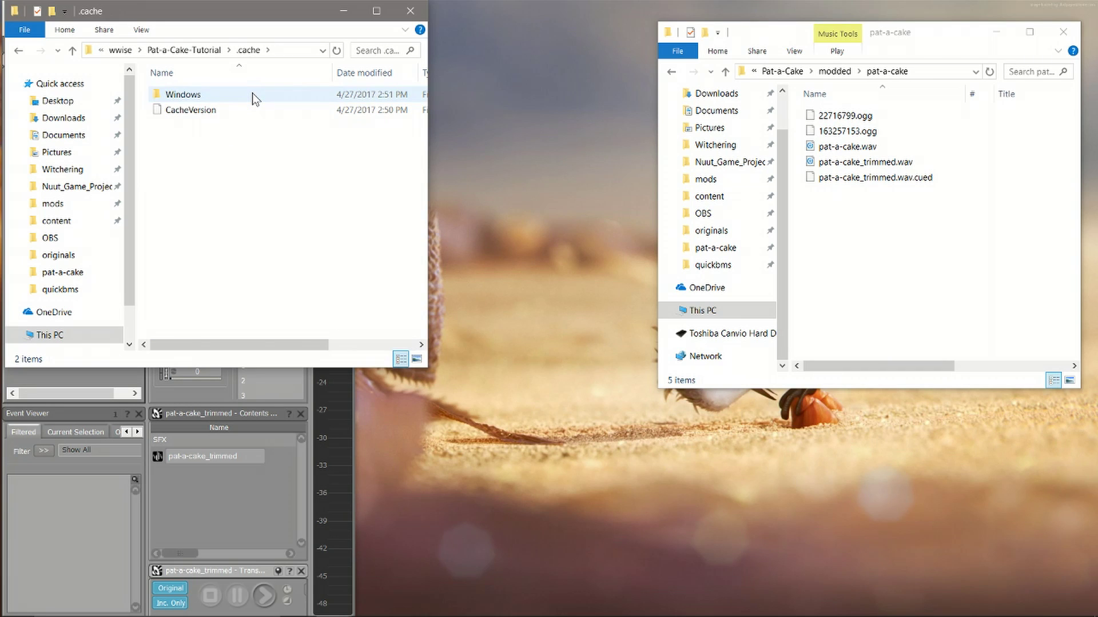
double_click(252, 95)
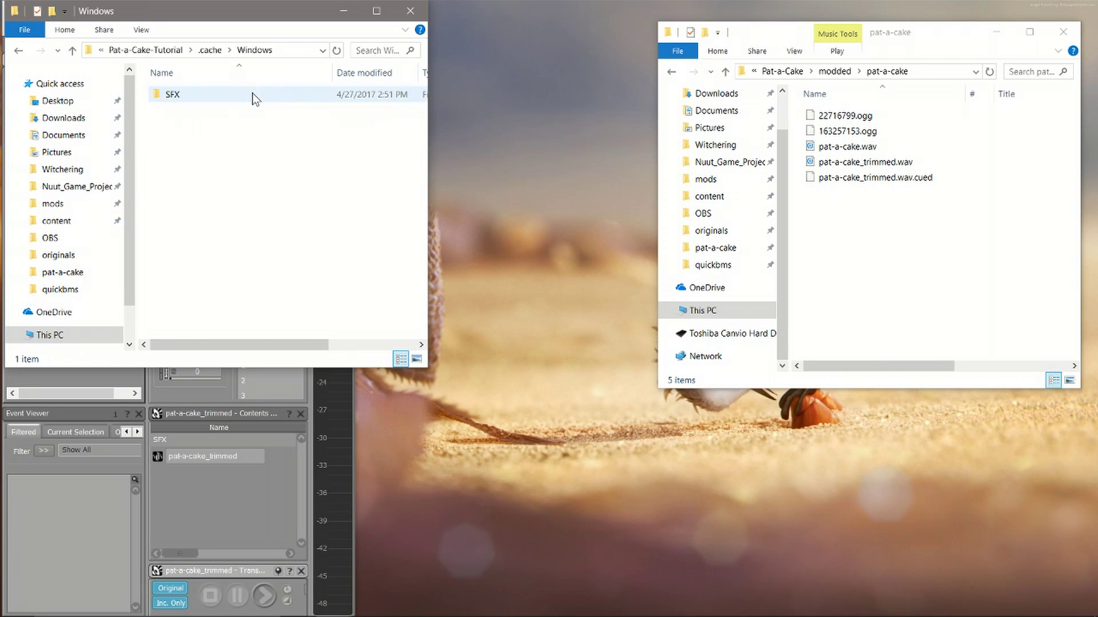
double_click(255, 98)
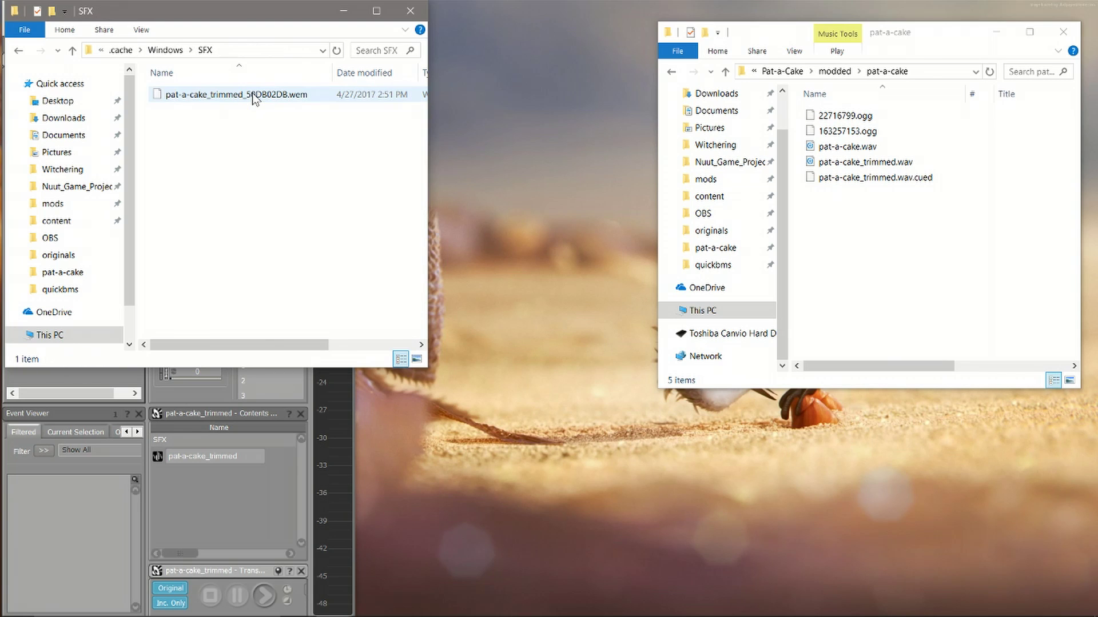
click(253, 95)
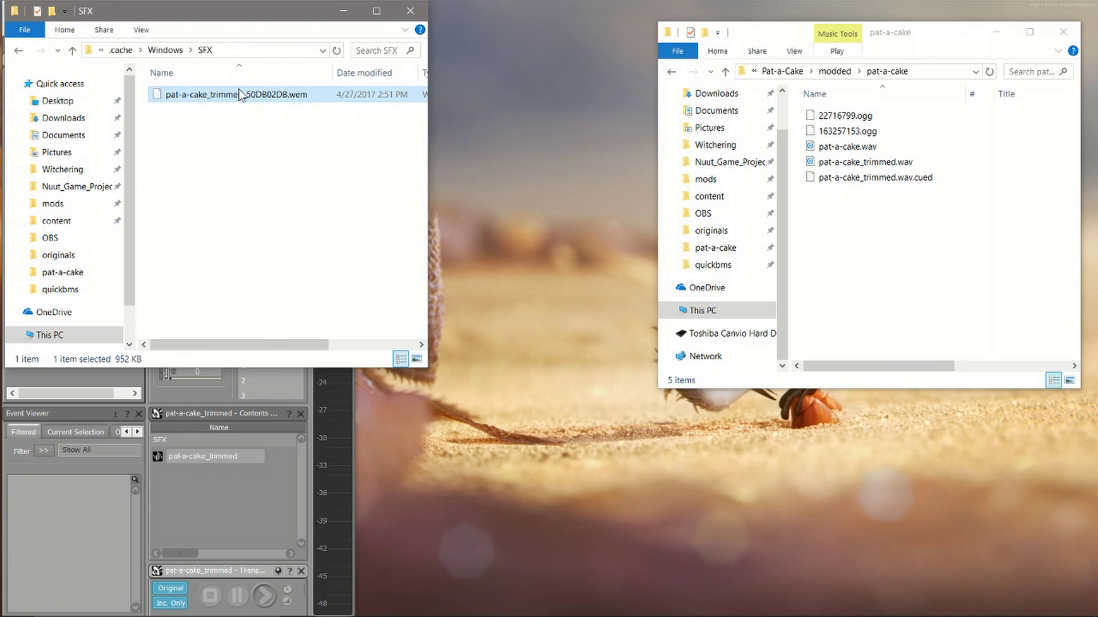
drag(245, 100, 908, 264)
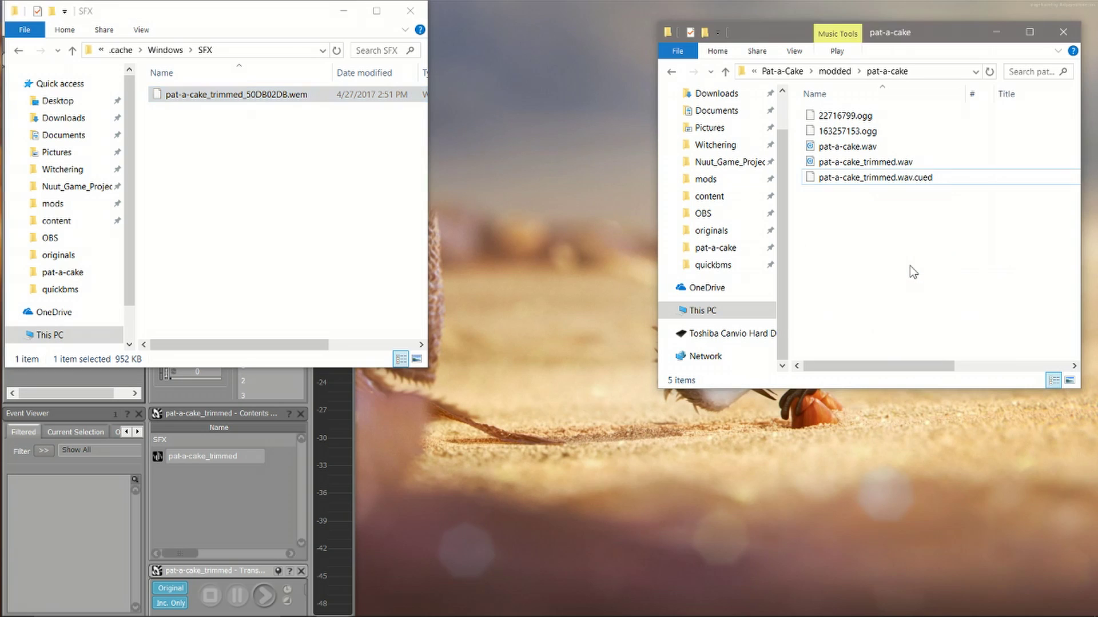
click(344, 11)
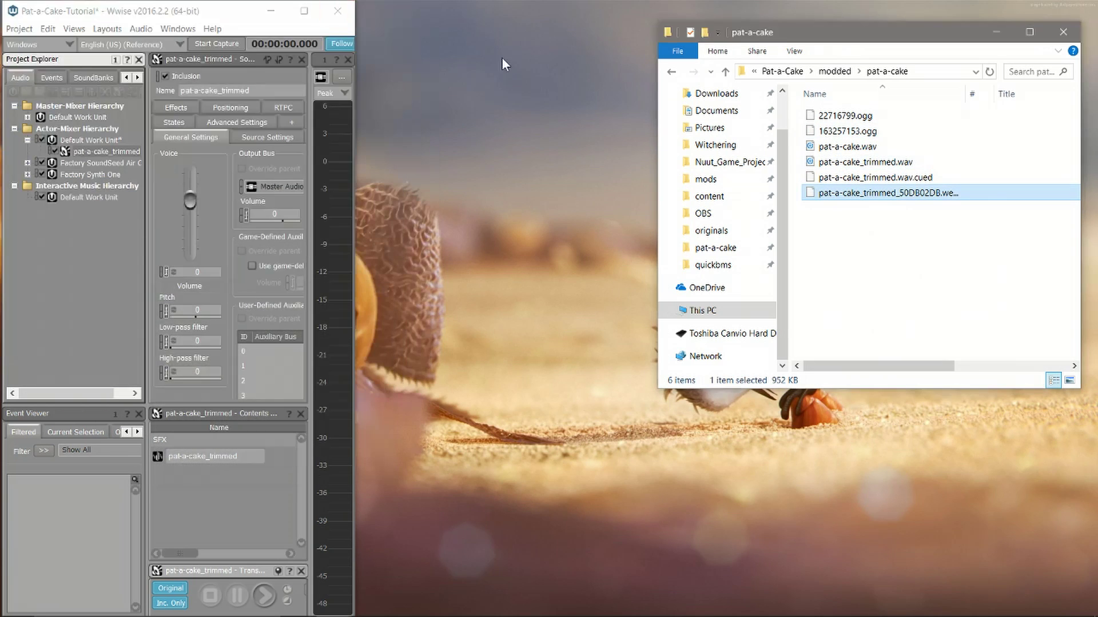
Duplicate pat-a-cake_trimmed_50DB02DB.wem within the modded pat-a-cake folder
right_click(923, 198)
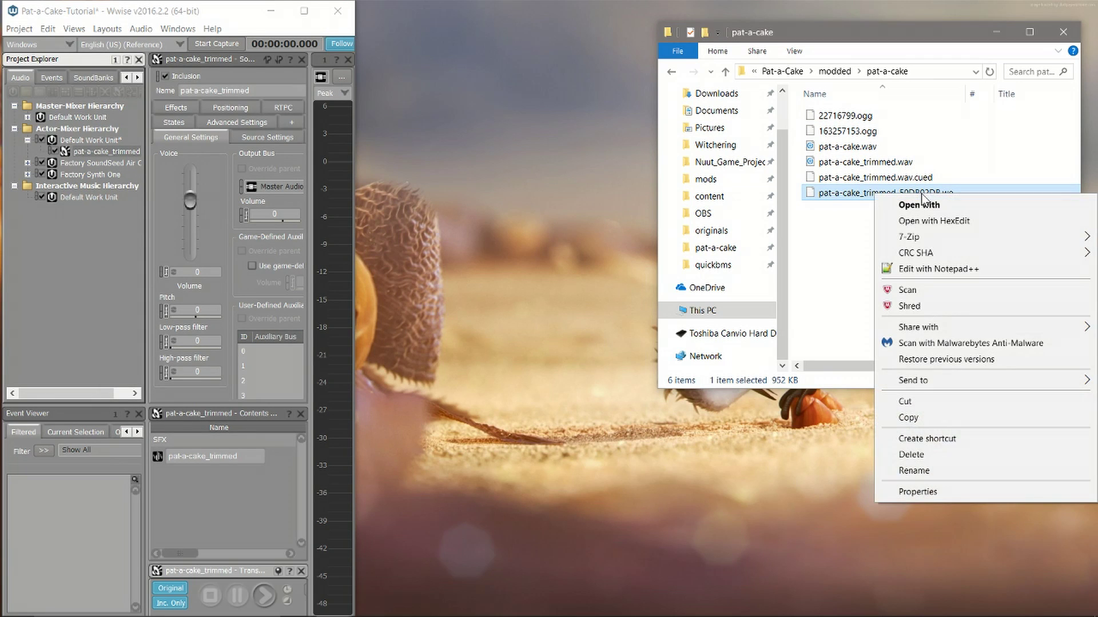
click(876, 131)
click(874, 116)
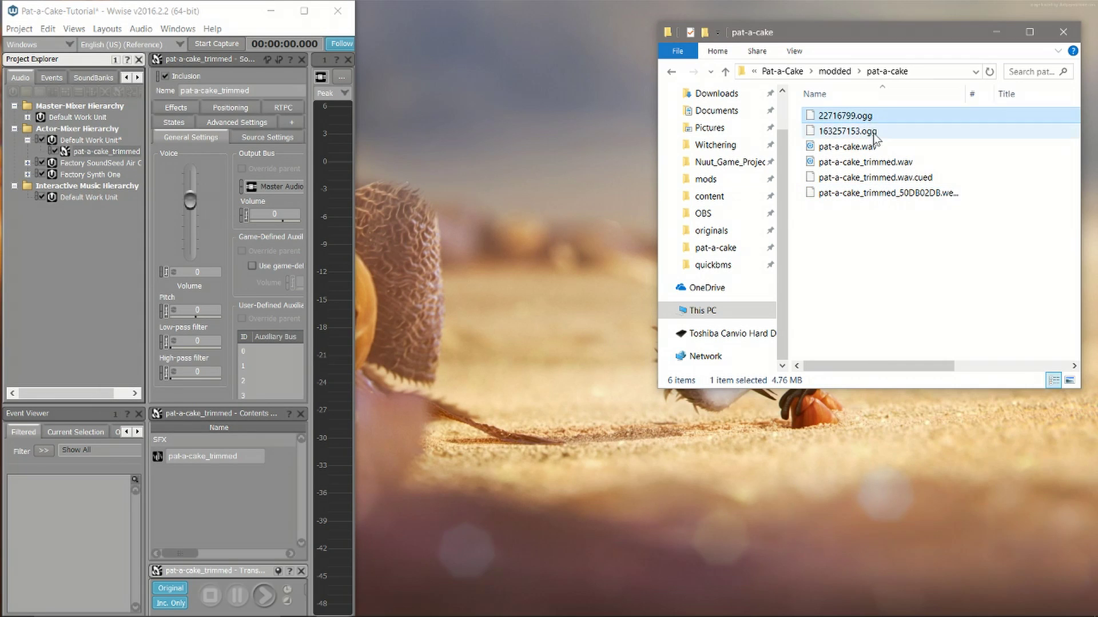
click(897, 192)
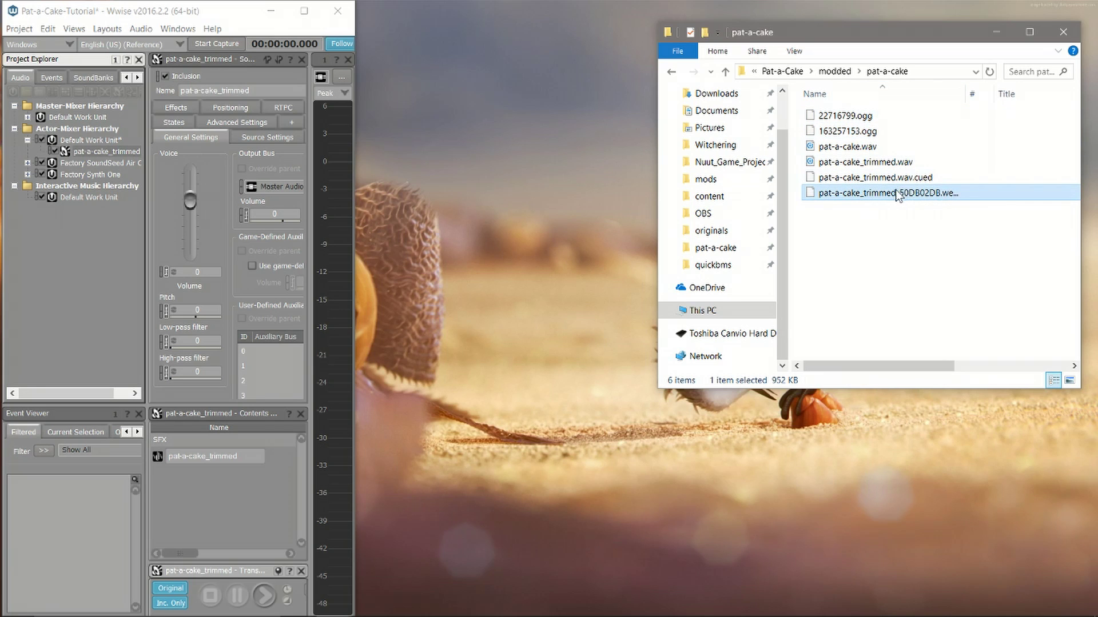
key(ctrl+v)
Rename the duplicate .wem file as 22716799.wem, reusing the name of the matching .ogg file
click(845, 117)
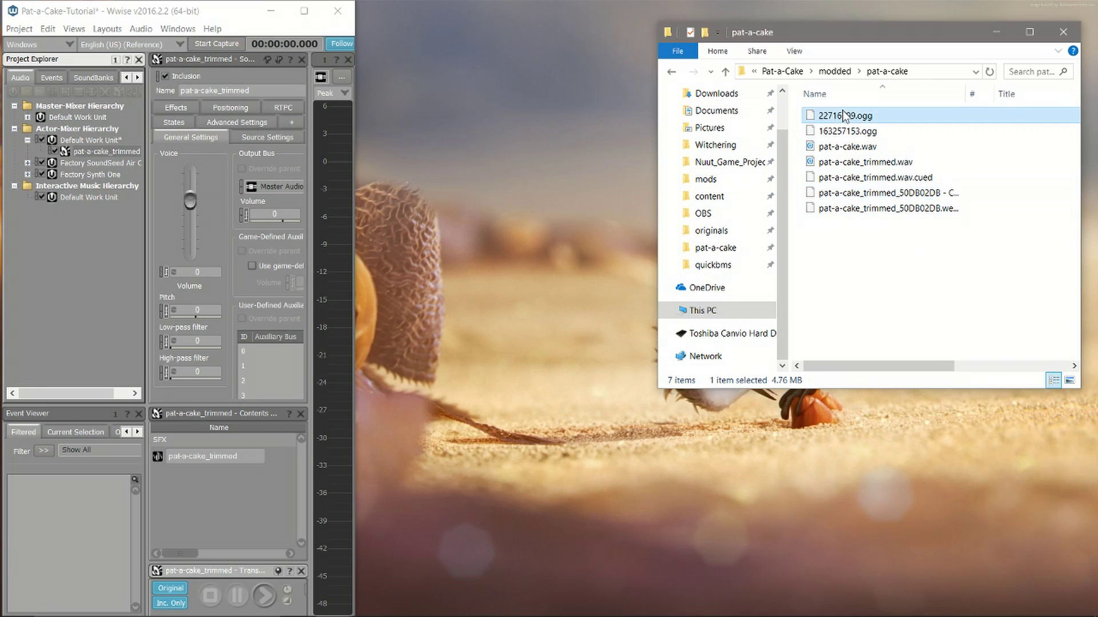
right_click(845, 117)
click(949, 384)
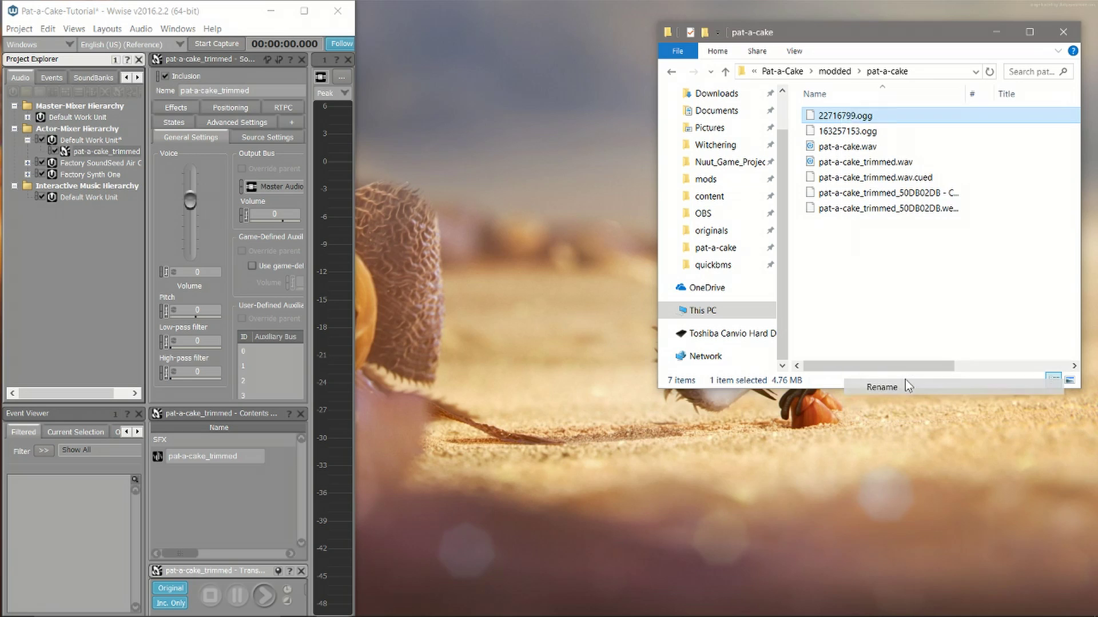
click(853, 192)
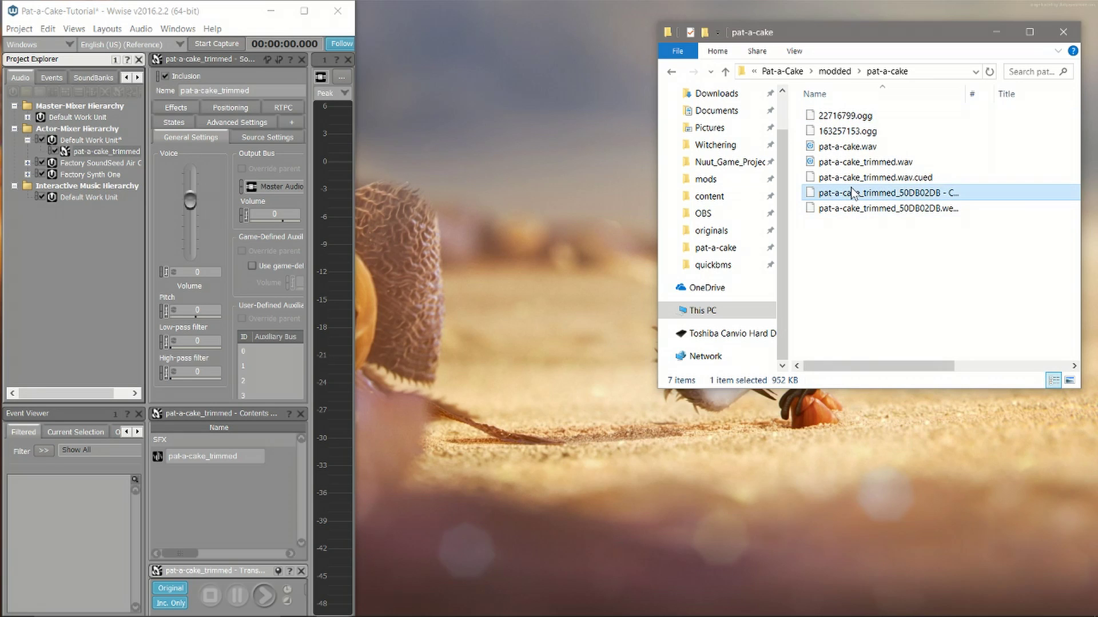
right_click(854, 193)
click(937, 463)
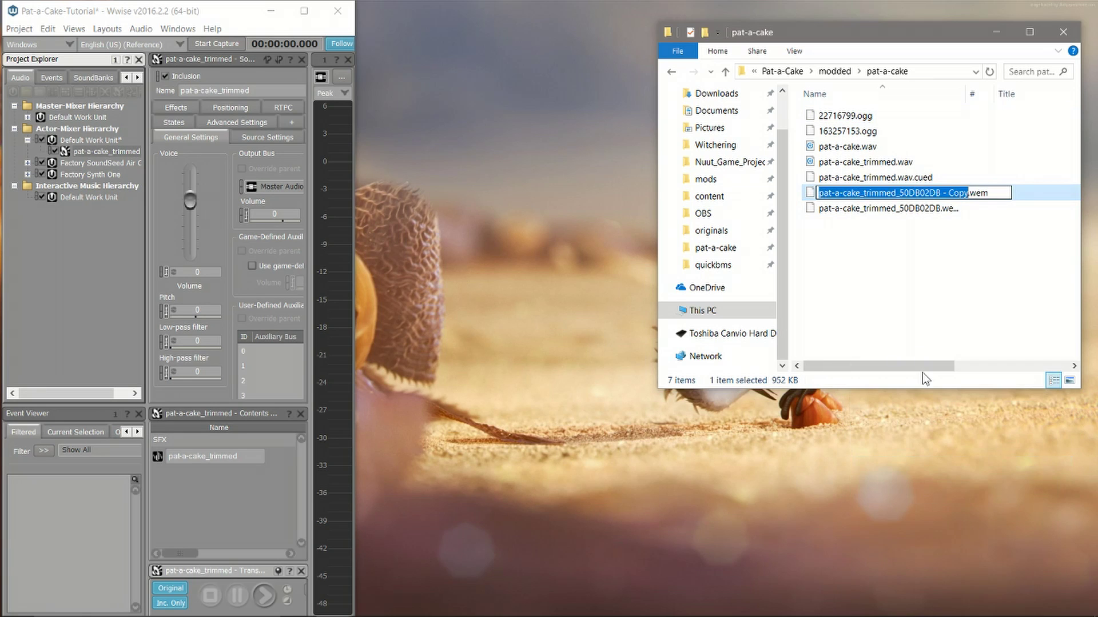
key(ctrl+v)
key(Return)
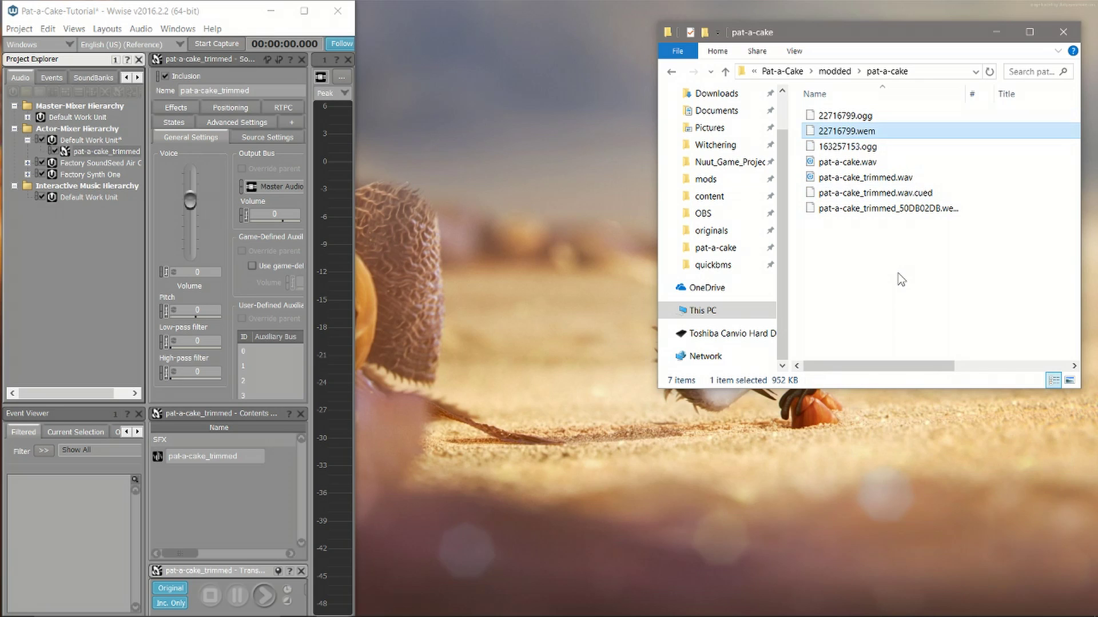
Rename pat-a-cake_trimmed_50DB02DB.wem as 163257153.wem, reusing the name of the second .ogg file
click(846, 148)
right_click(847, 150)
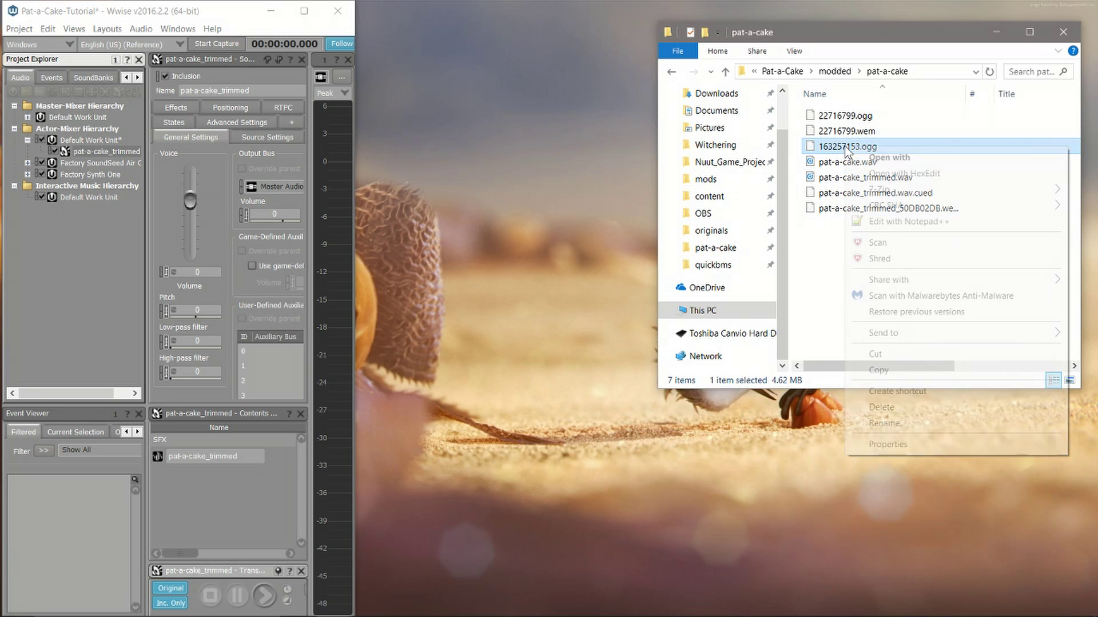
click(949, 422)
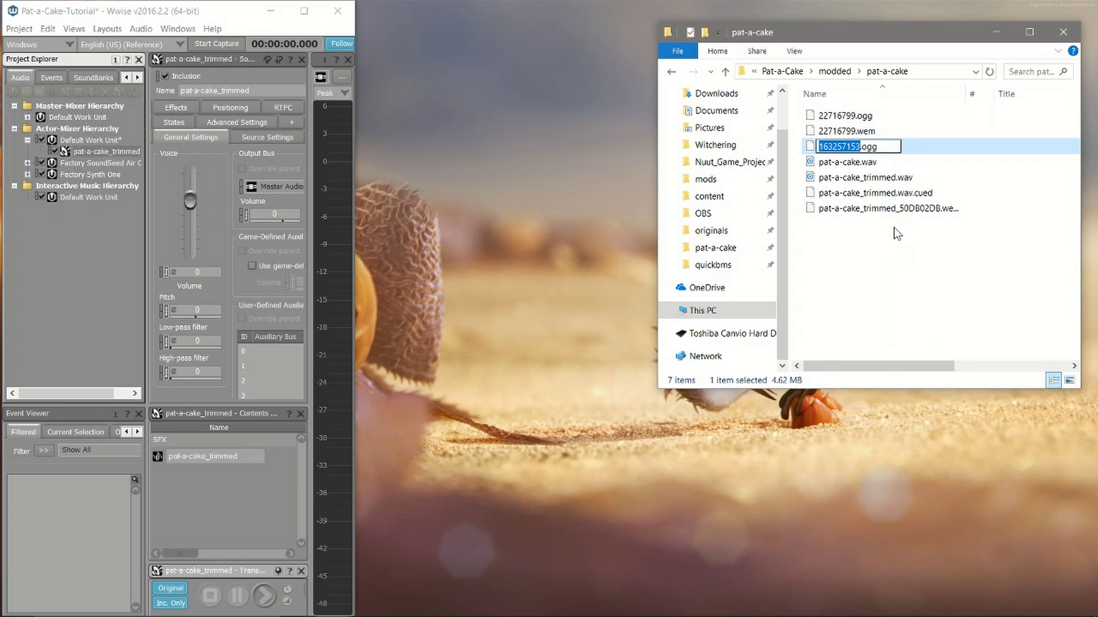
click(894, 207)
right_click(893, 207)
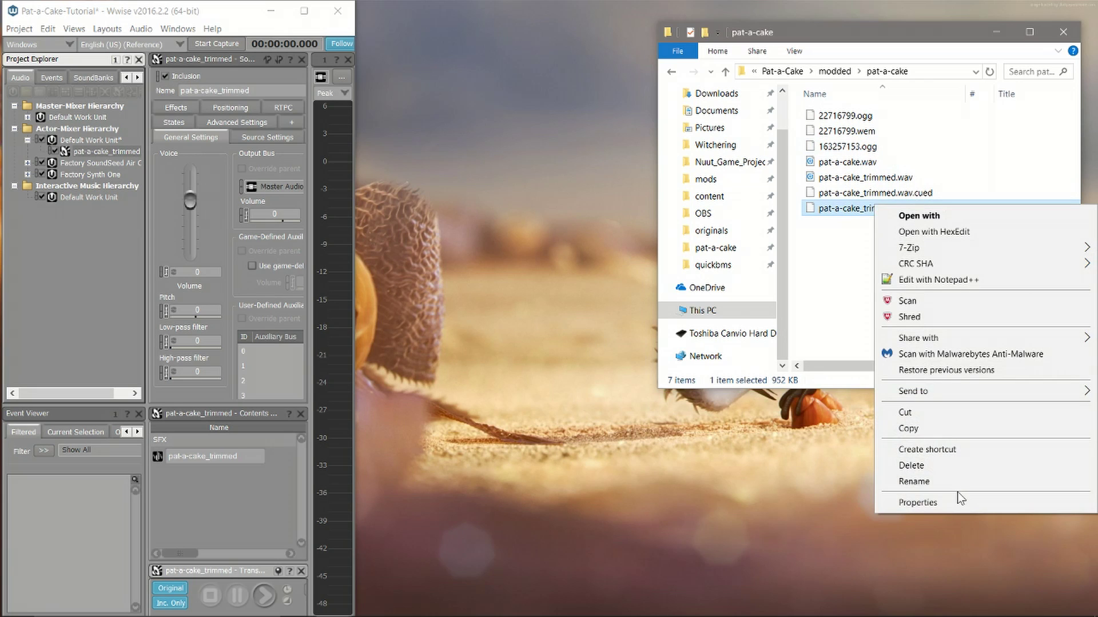
click(938, 481)
key(ctrl+v)
key(Return)
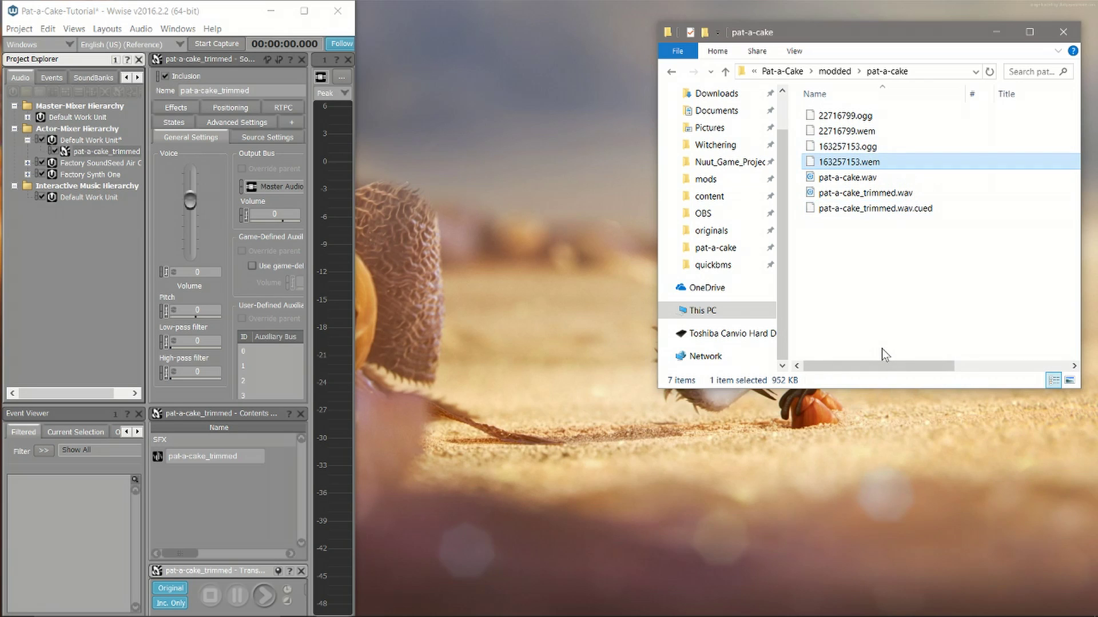
Minimize the Wwise window and clear the file selection in the modded pat-a-cake folder
click(270, 11)
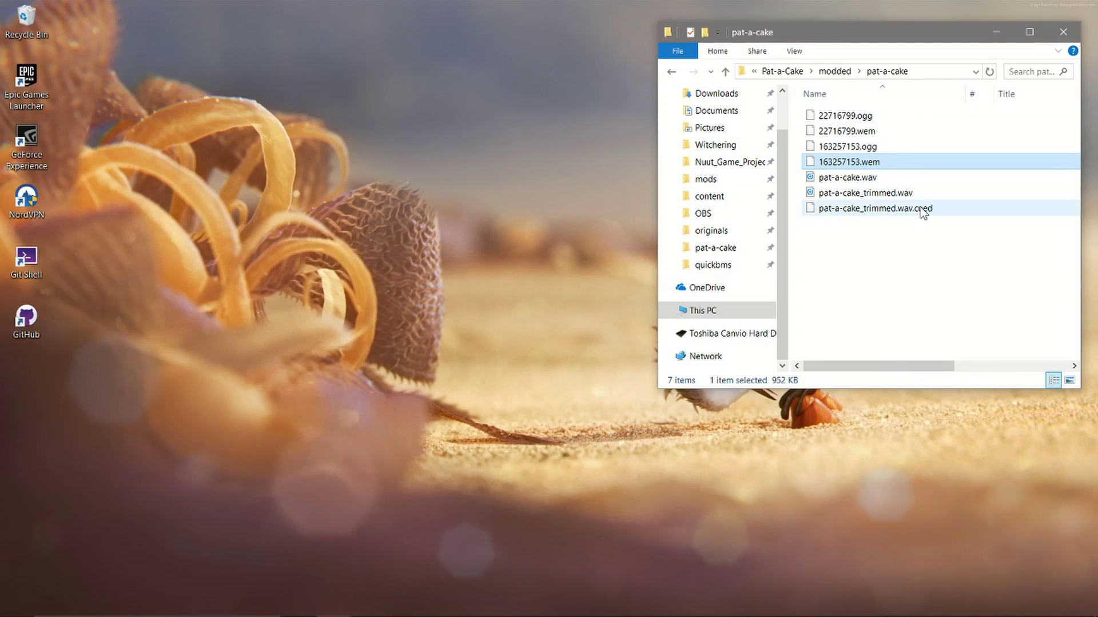
click(928, 242)
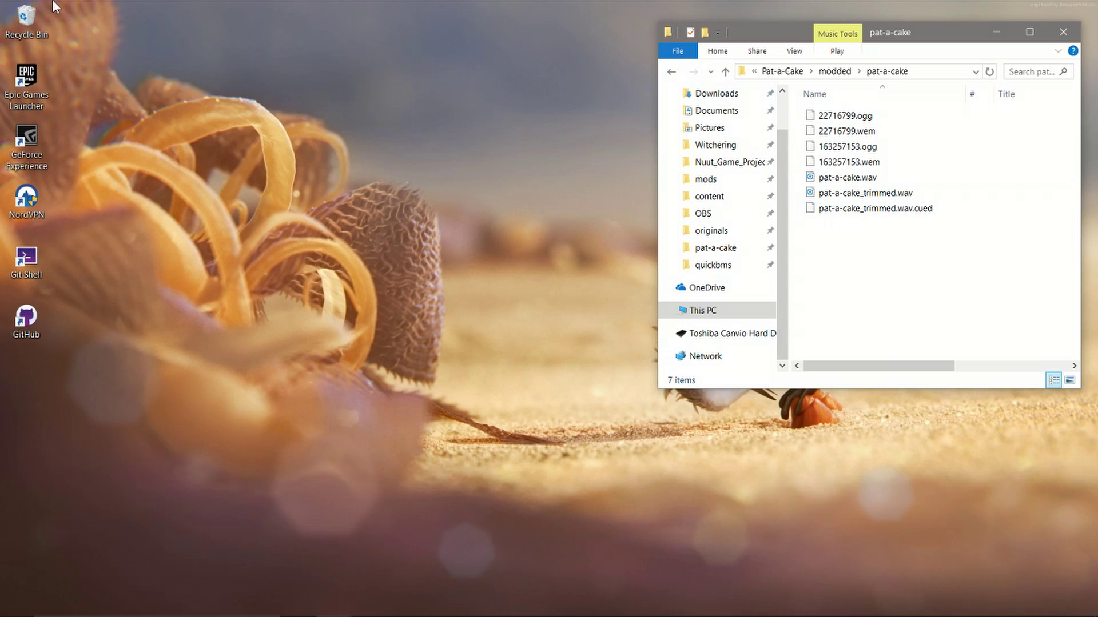
click(78, 2)
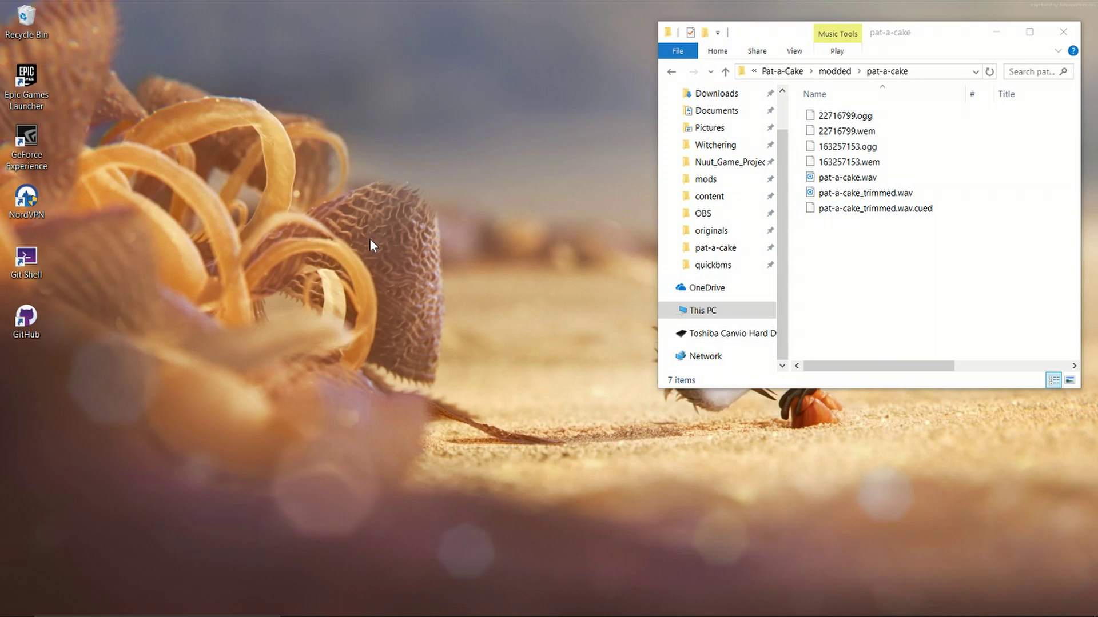